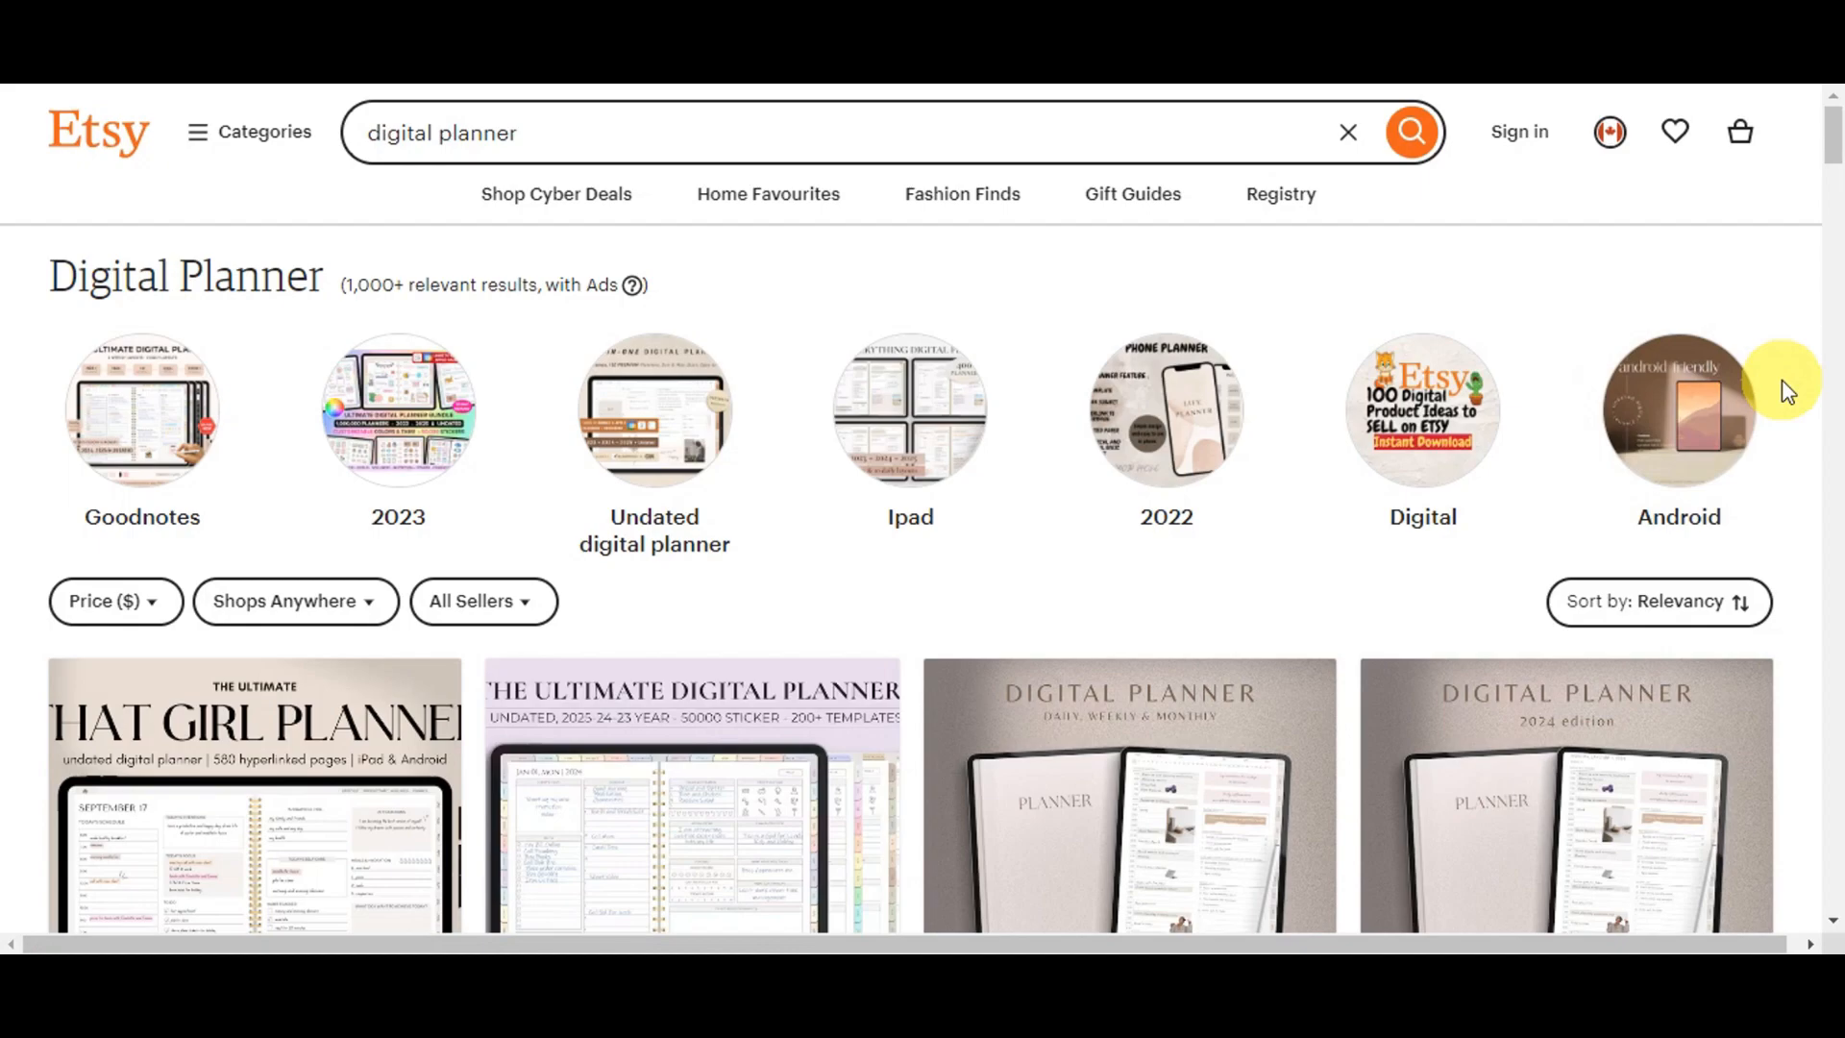
- Browse the Etsy search results for digital planners, reviewing the listings, styles and prices
{"action": "scroll", "coordinate": [1782, 392], "scroll_direction": "down", "scroll_amount": 5}
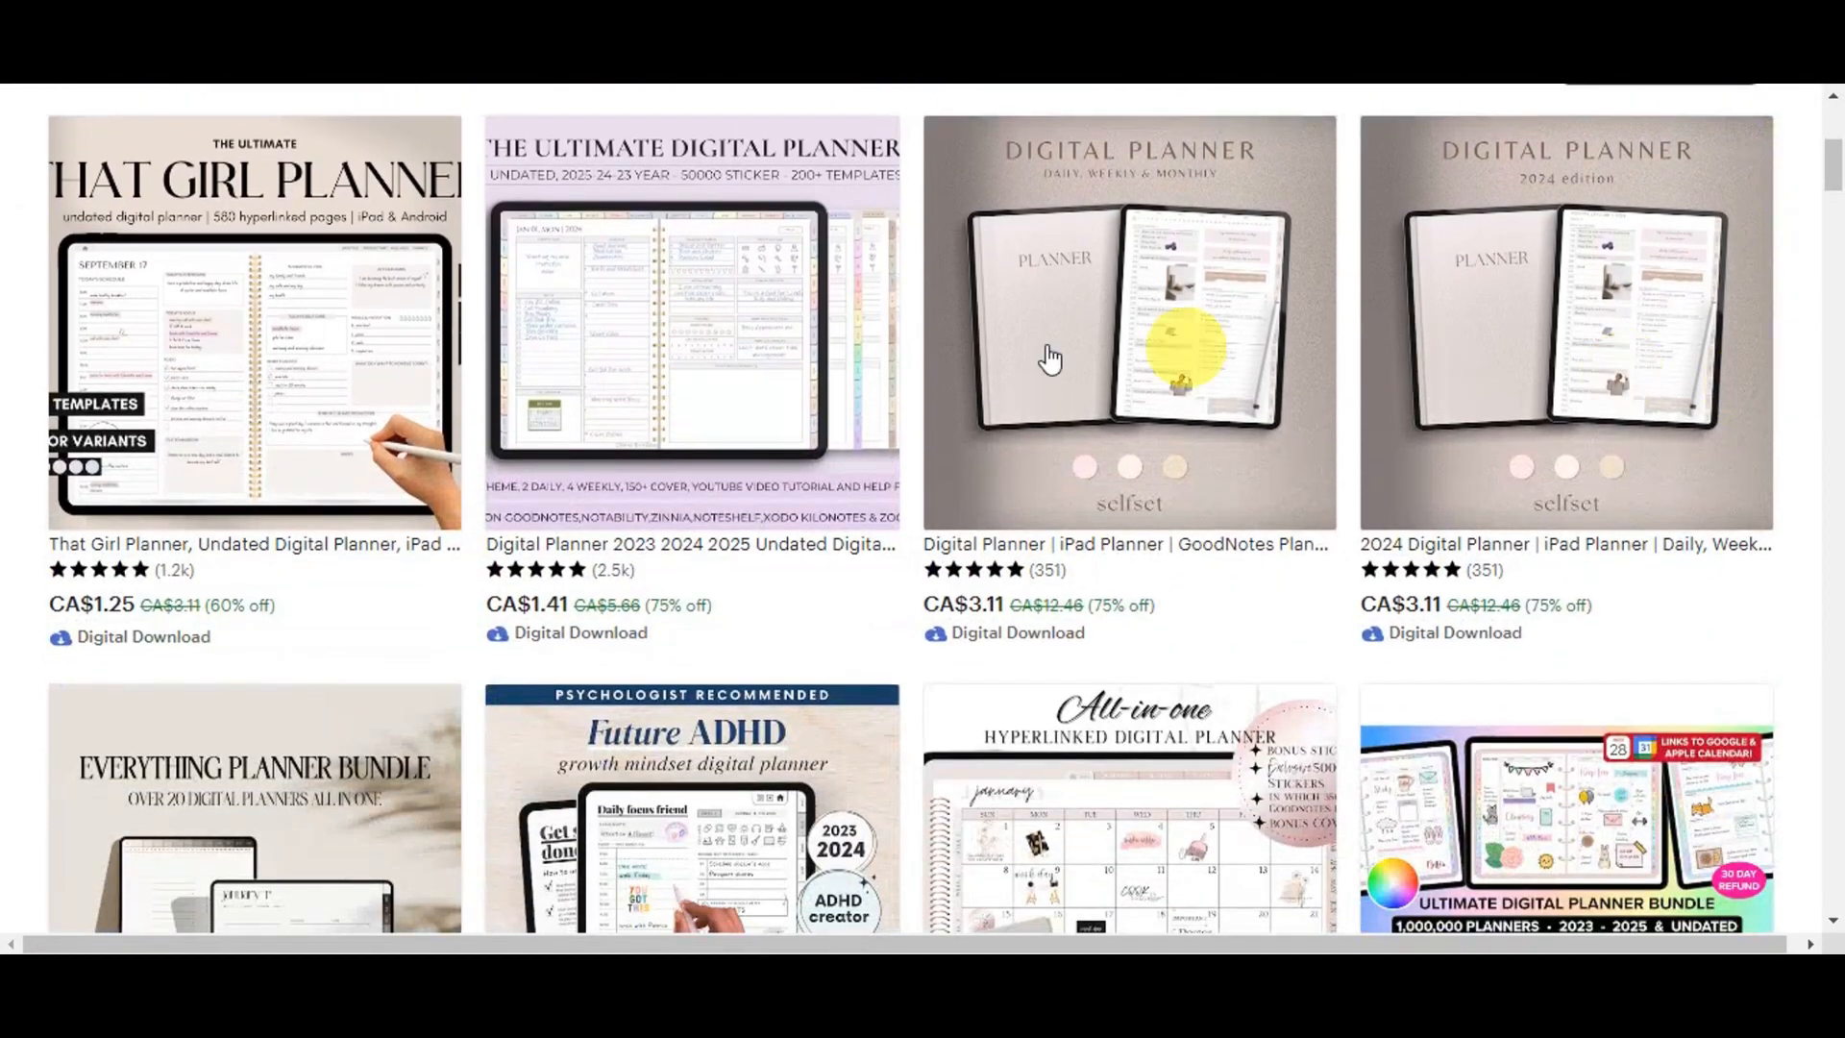
{"action": "scroll", "coordinate": [1574, 434], "scroll_direction": "down", "scroll_amount": 4}
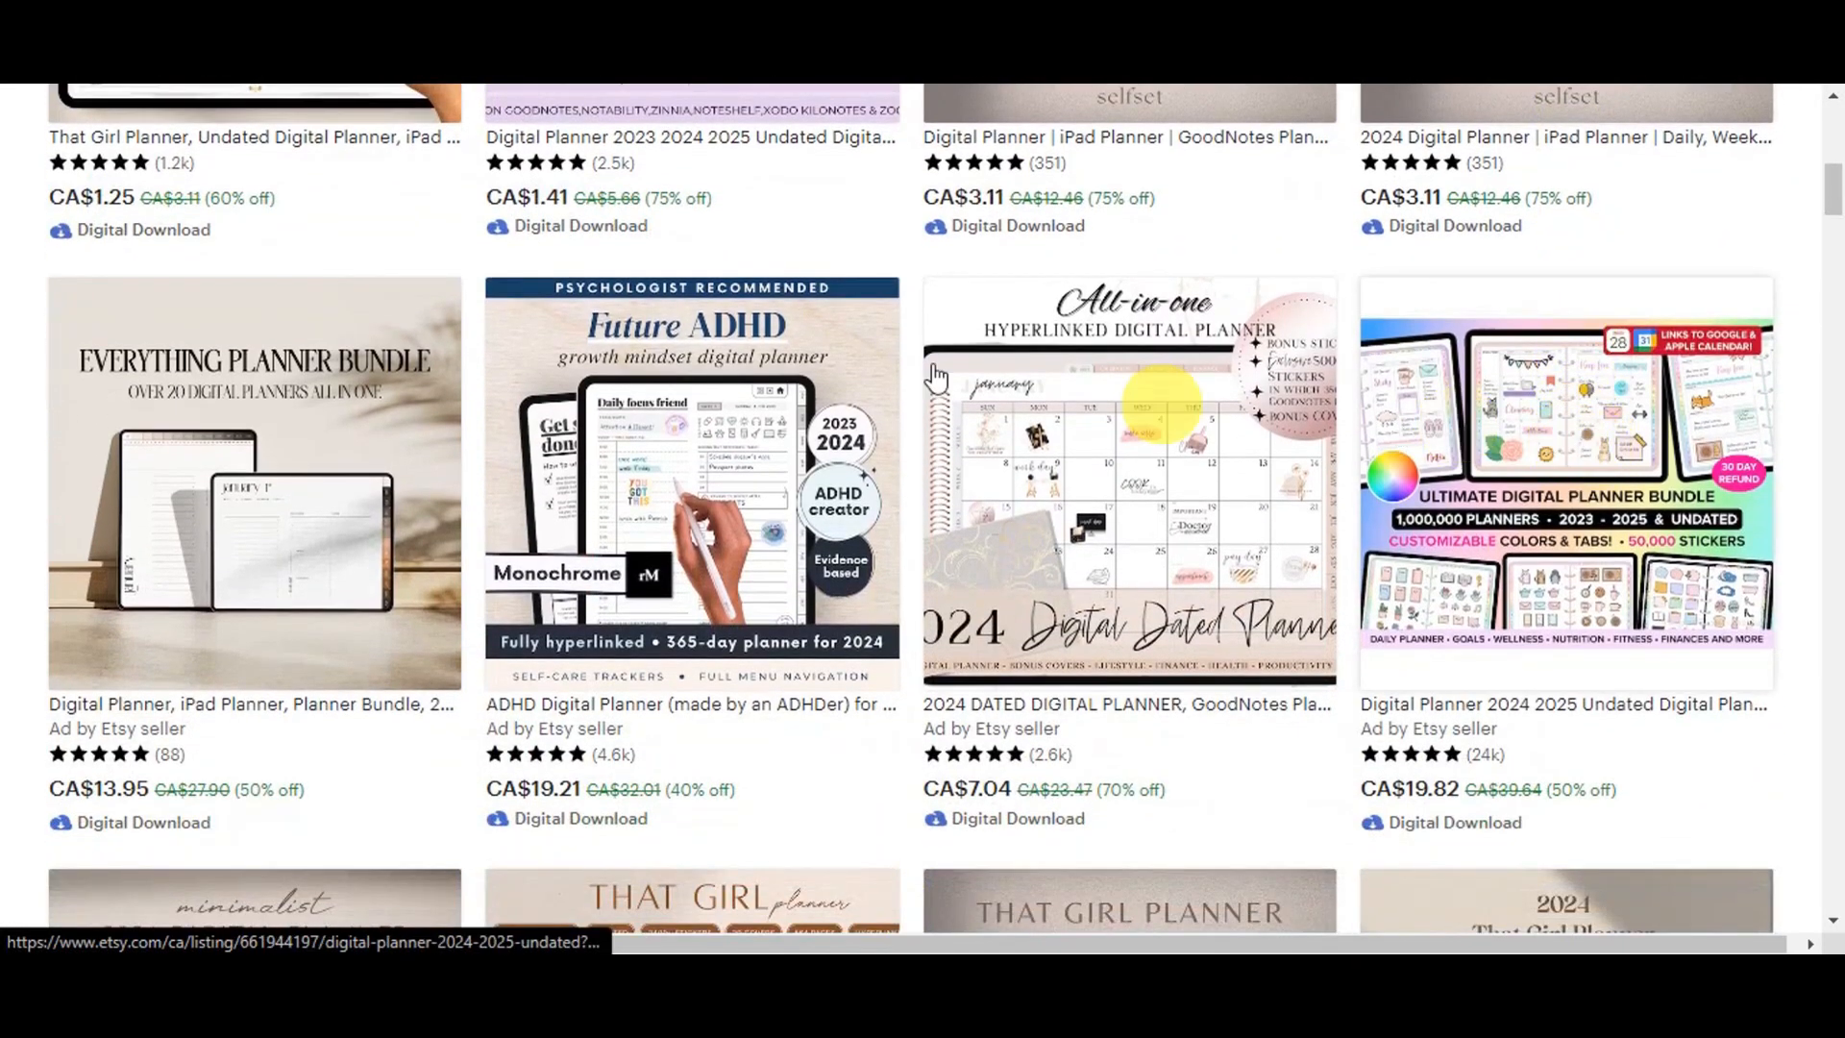
{"action": "scroll", "coordinate": [1557, 500], "scroll_direction": "down", "scroll_amount": 6}
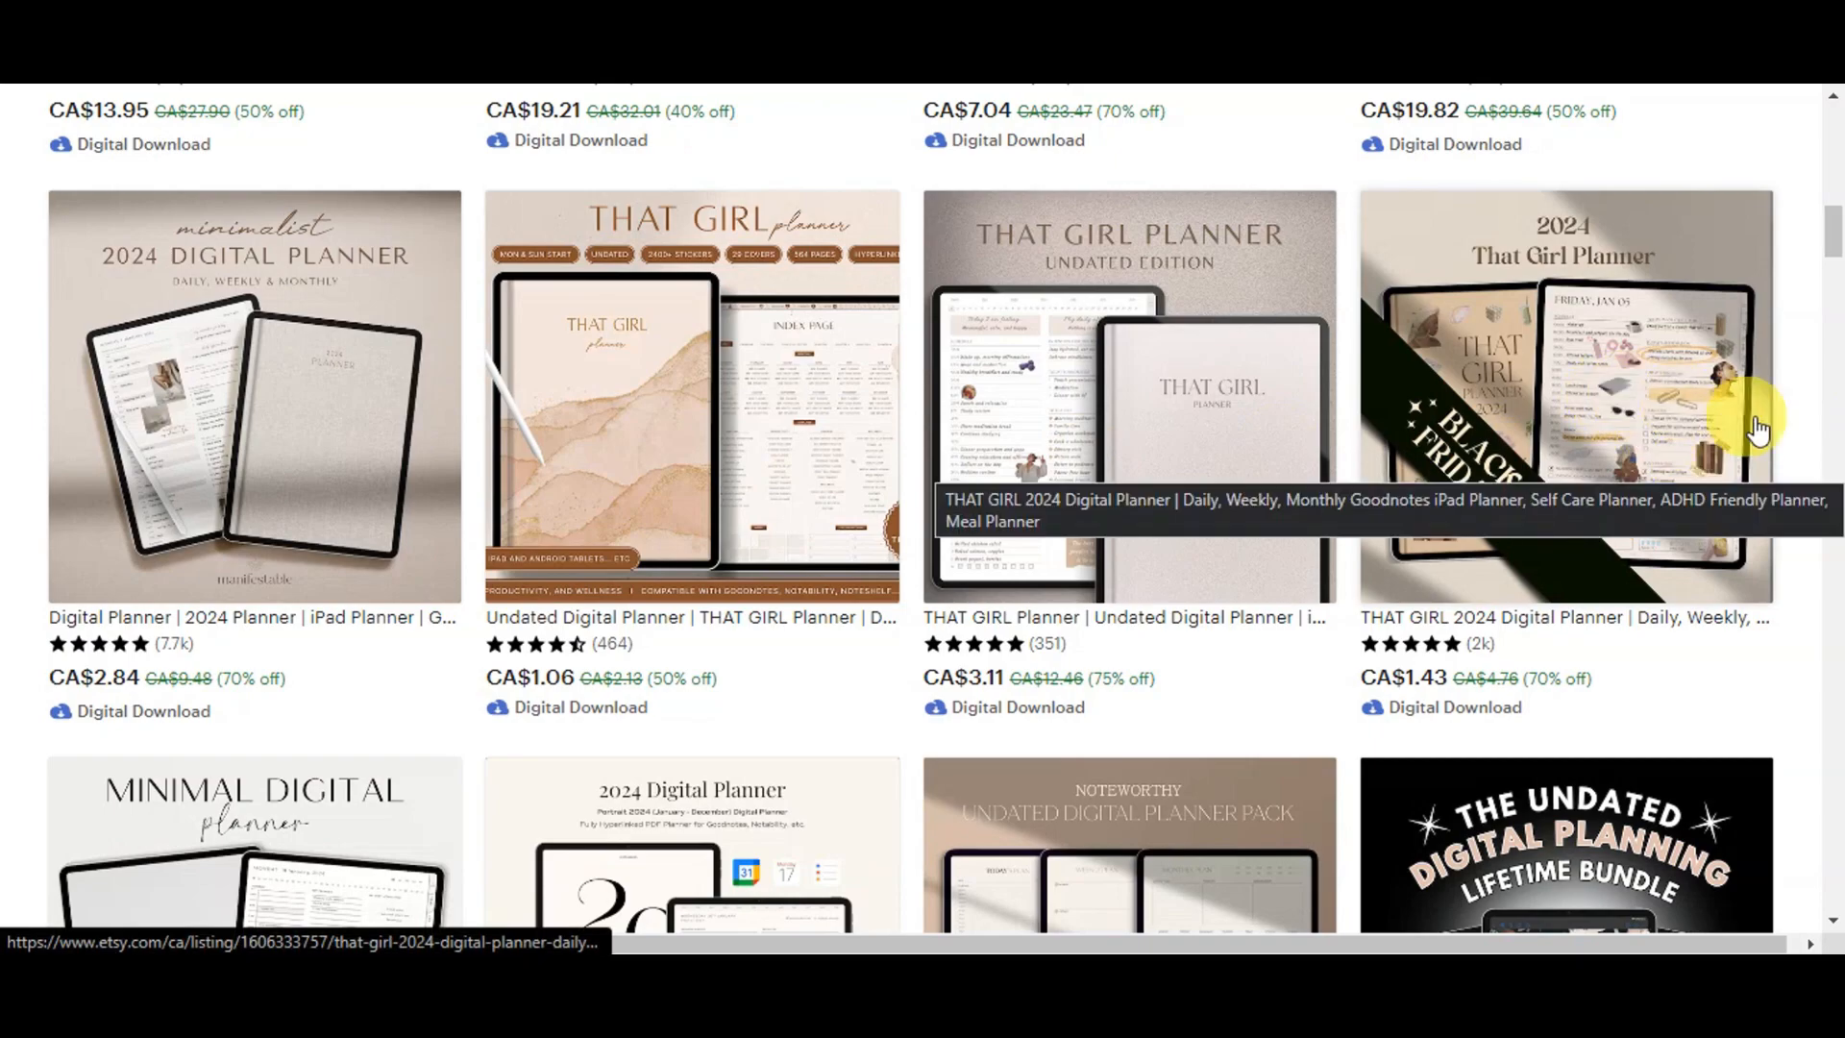
{"action": "scroll", "coordinate": [1611, 495], "scroll_direction": "down", "scroll_amount": 5}
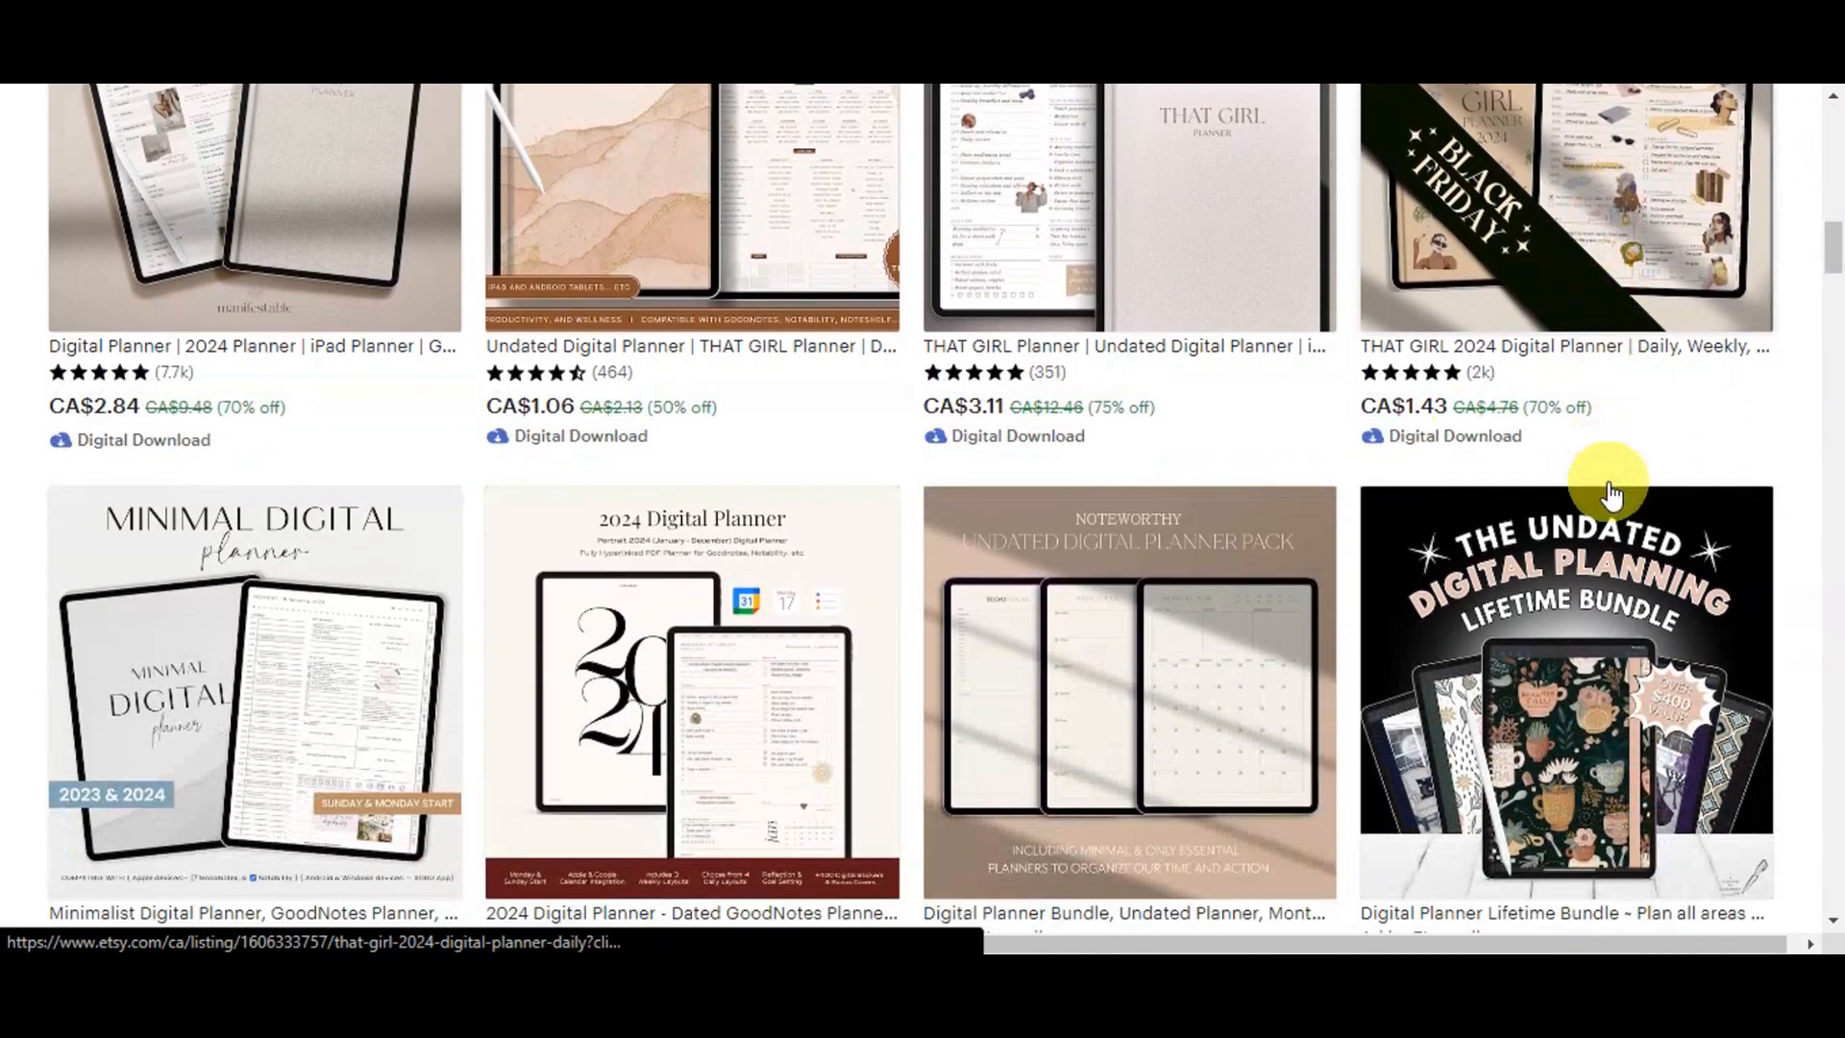
{"action": "scroll", "coordinate": [1611, 495], "scroll_direction": "down", "scroll_amount": 5}
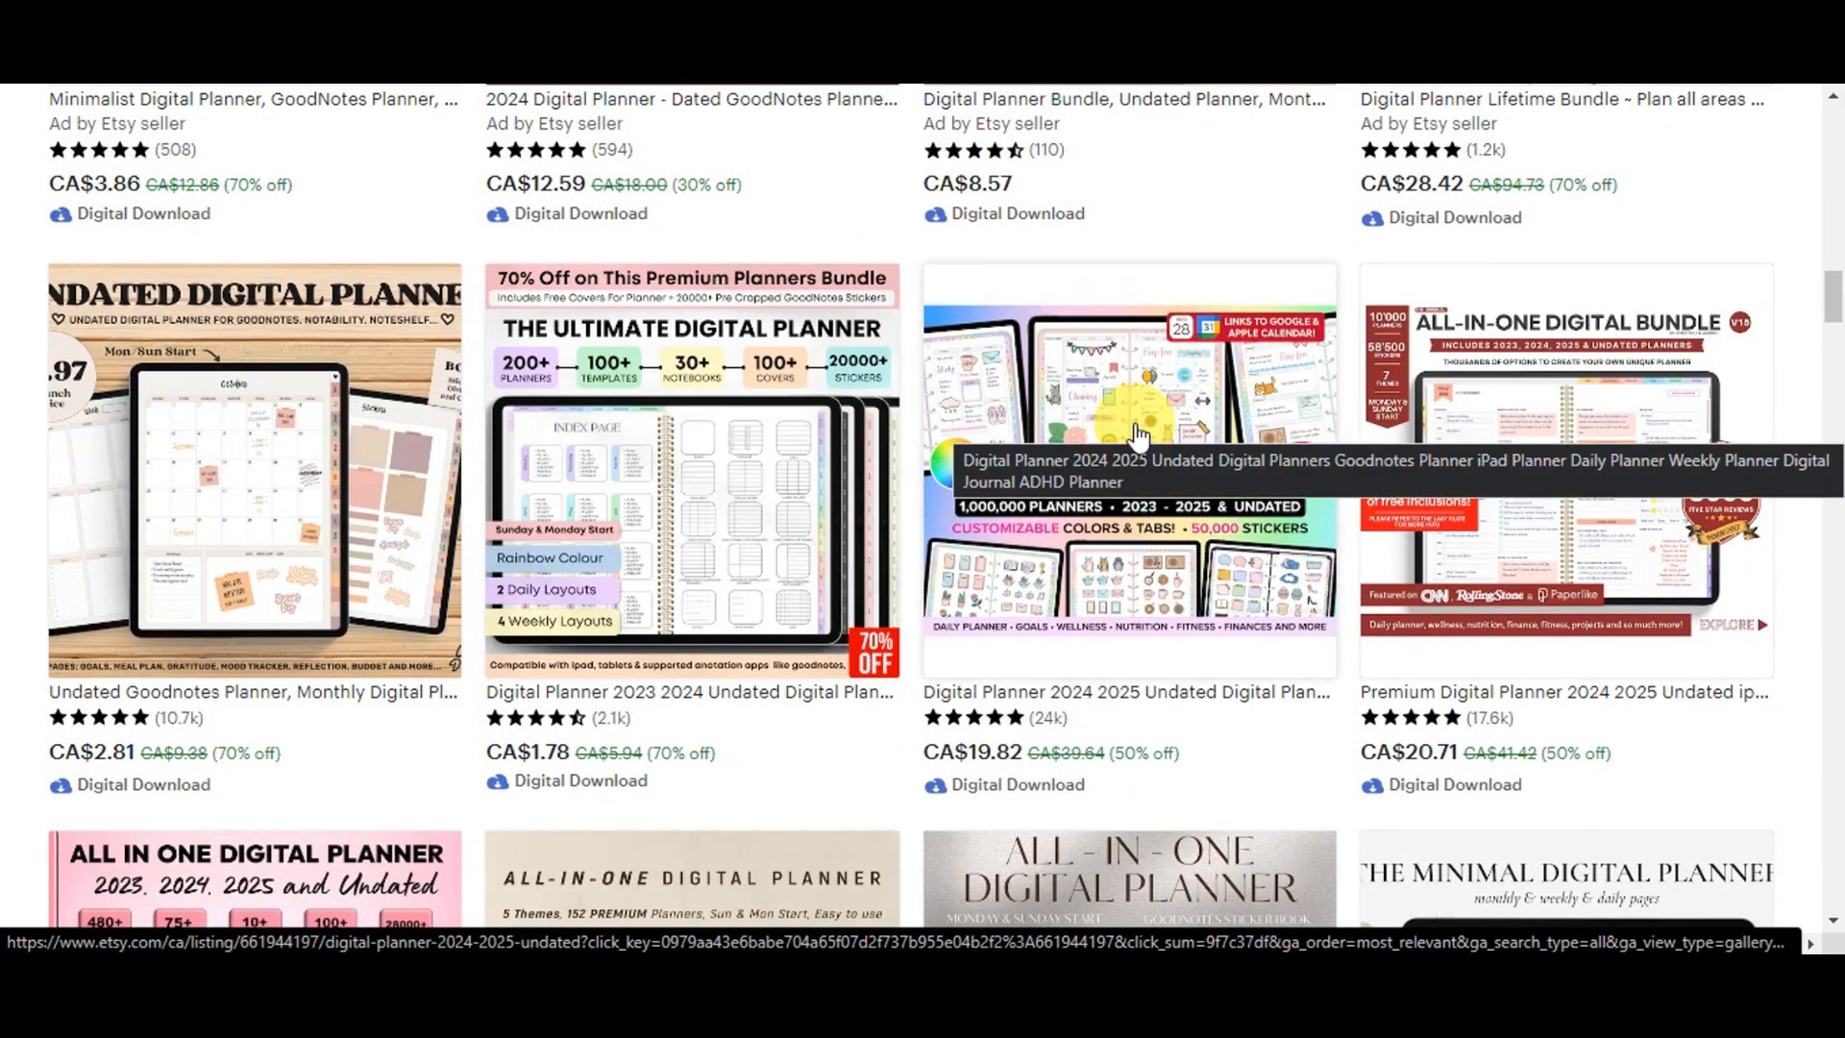
{"action": "scroll", "coordinate": [1225, 423], "scroll_direction": "down", "scroll_amount": 4}
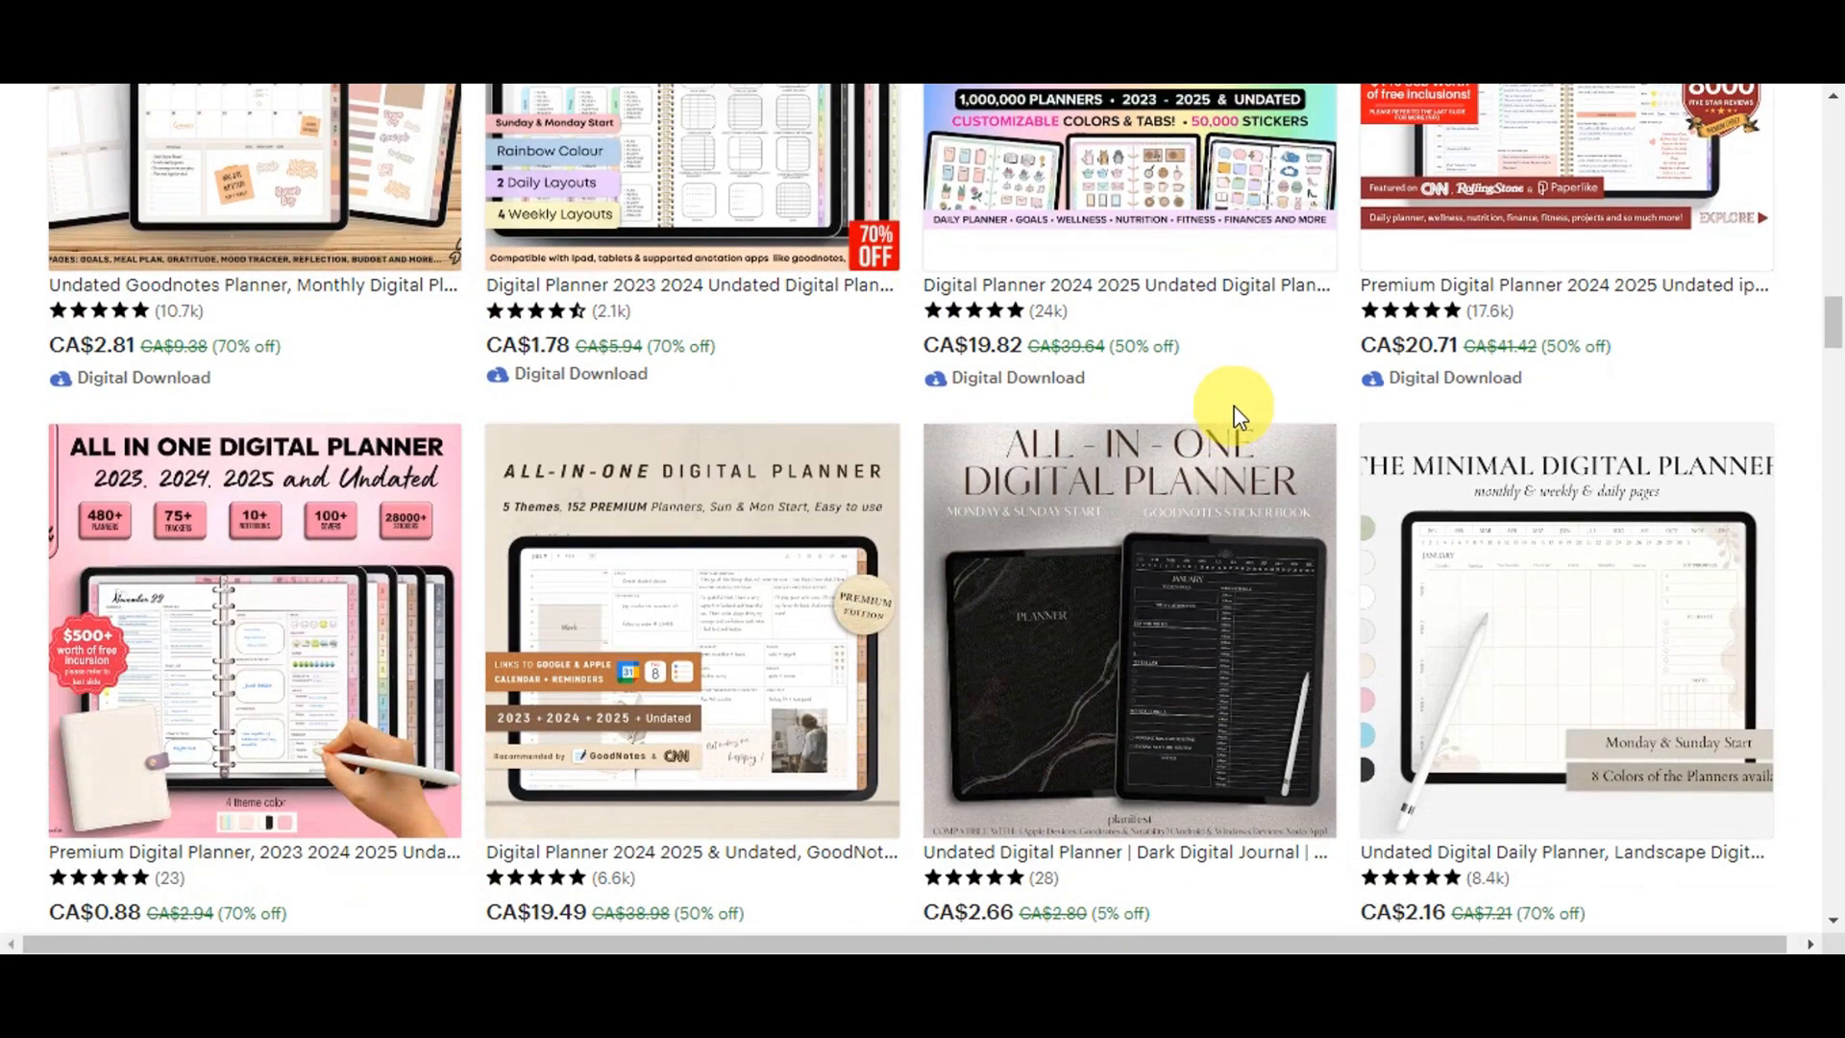
{"action": "scroll", "coordinate": [1233, 415], "scroll_direction": "down", "scroll_amount": 4}
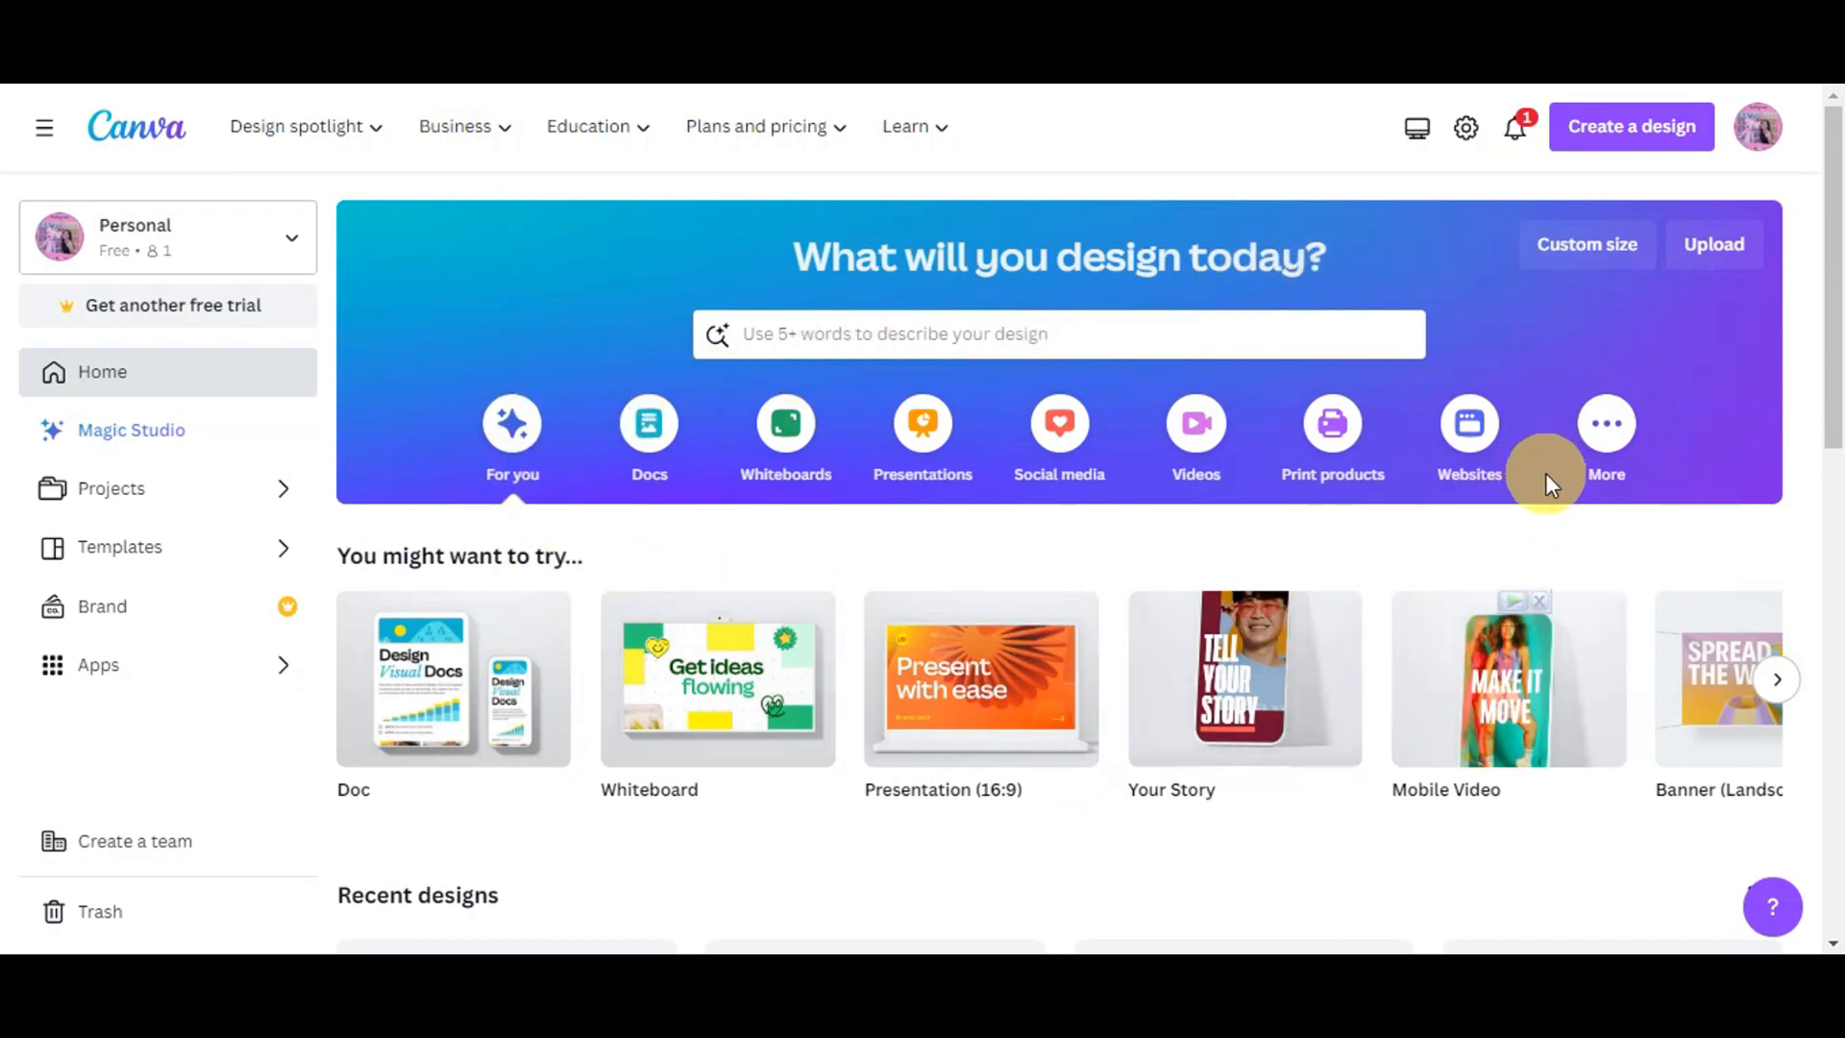
- Browse the recent designs on the Canva home page
{"action": "scroll", "coordinate": [1547, 475], "scroll_direction": "down", "scroll_amount": 2}
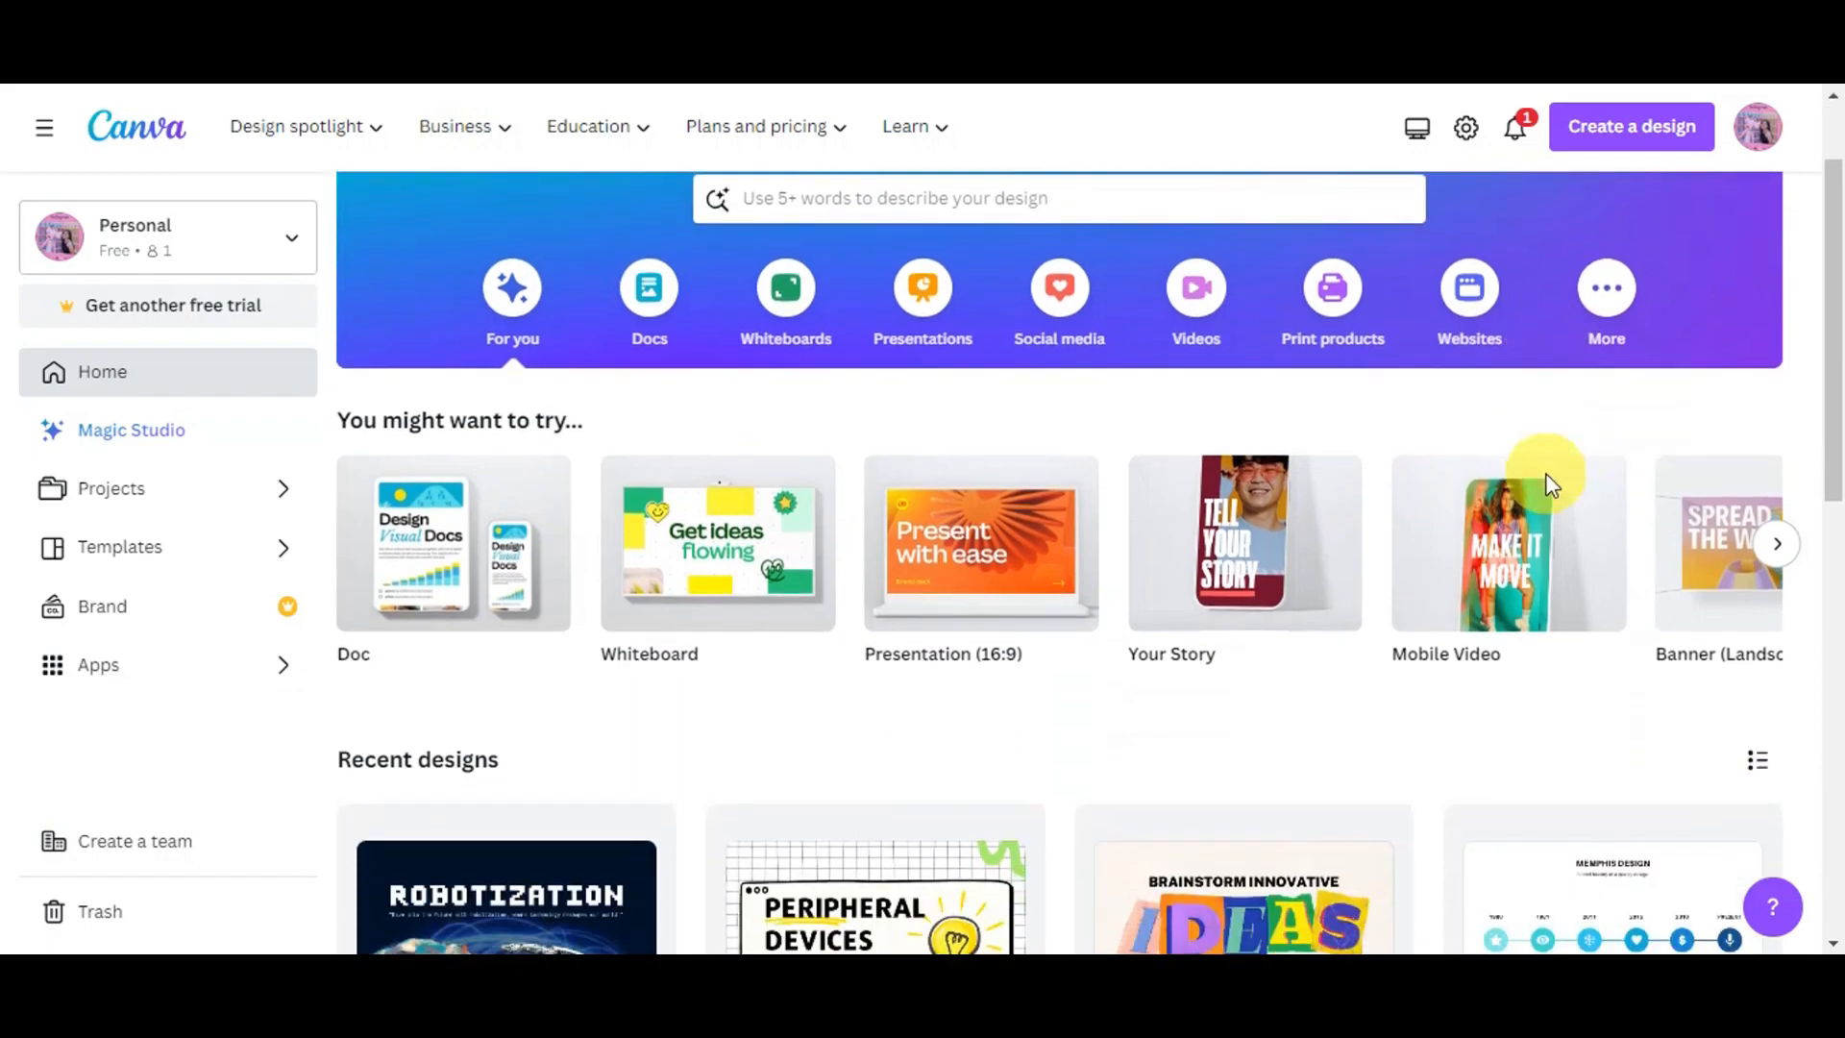
{"action": "scroll", "coordinate": [1552, 484], "scroll_direction": "down", "scroll_amount": 2}
{"action": "scroll", "coordinate": [1565, 469], "scroll_direction": "down", "scroll_amount": 4}
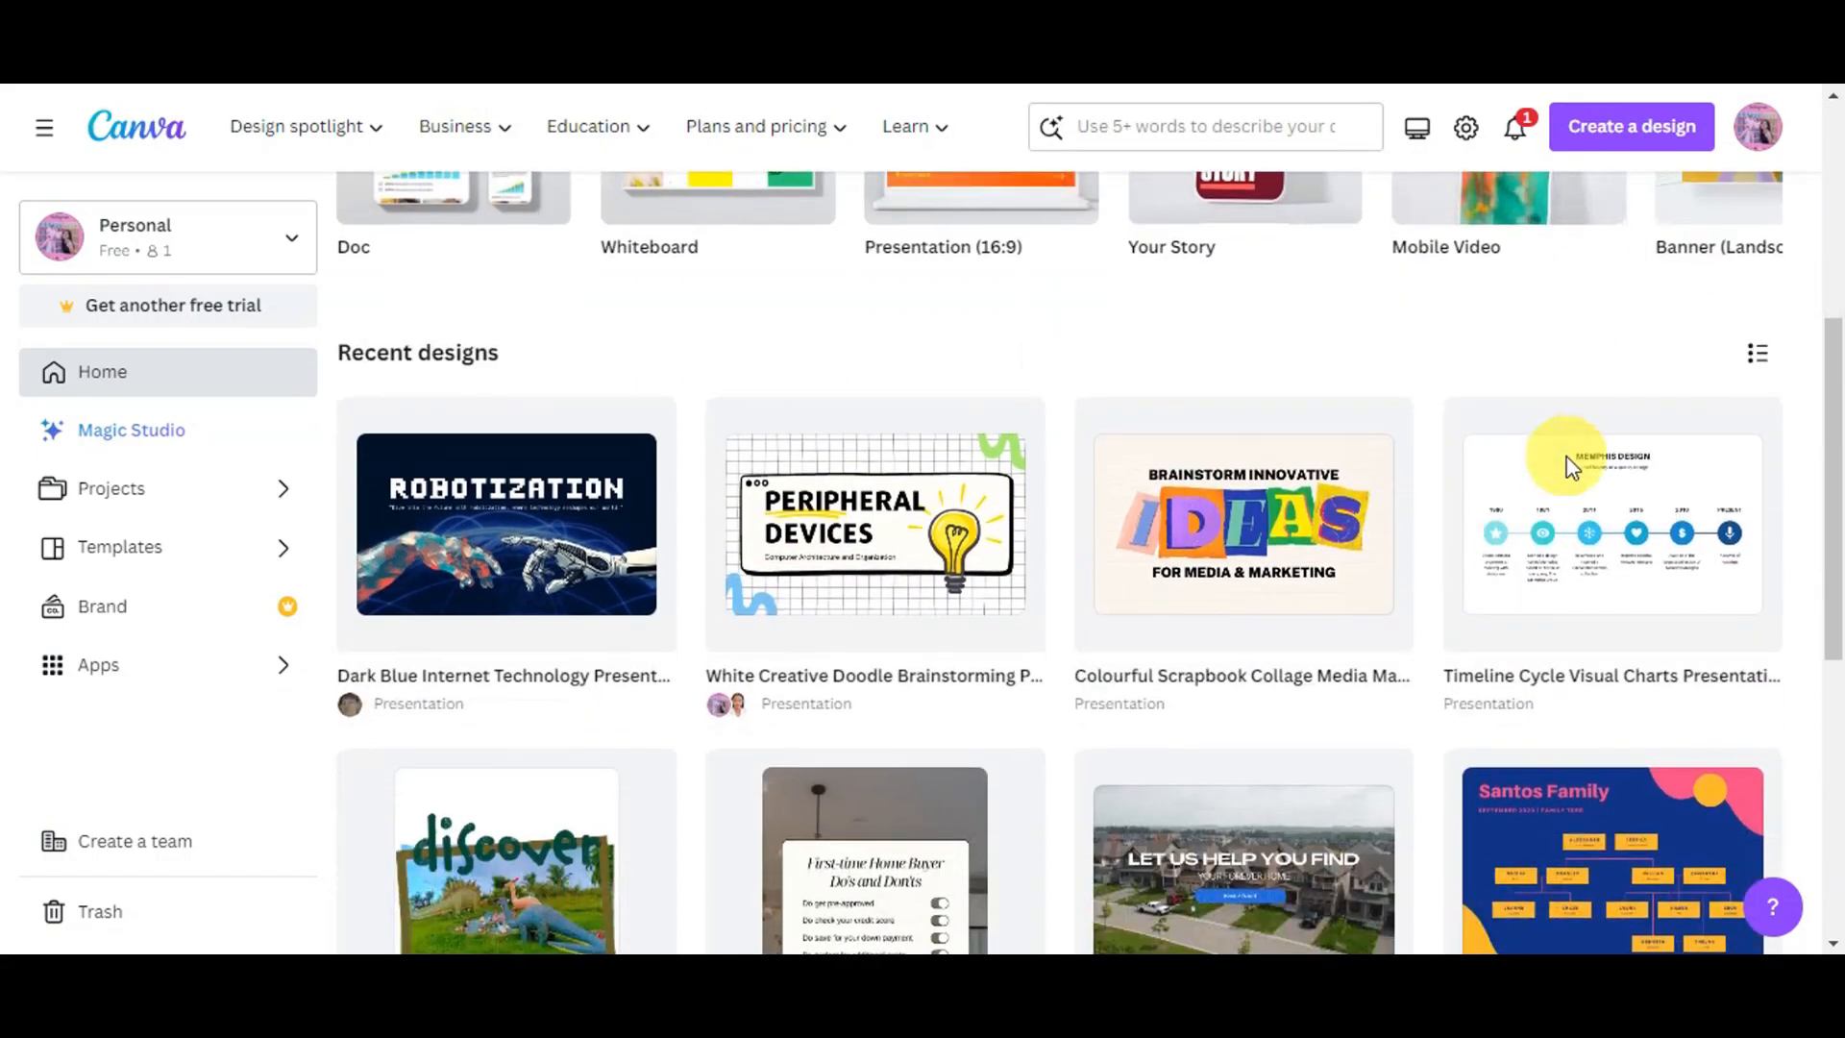
{"action": "scroll", "coordinate": [1565, 468], "scroll_direction": "down", "scroll_amount": 2}
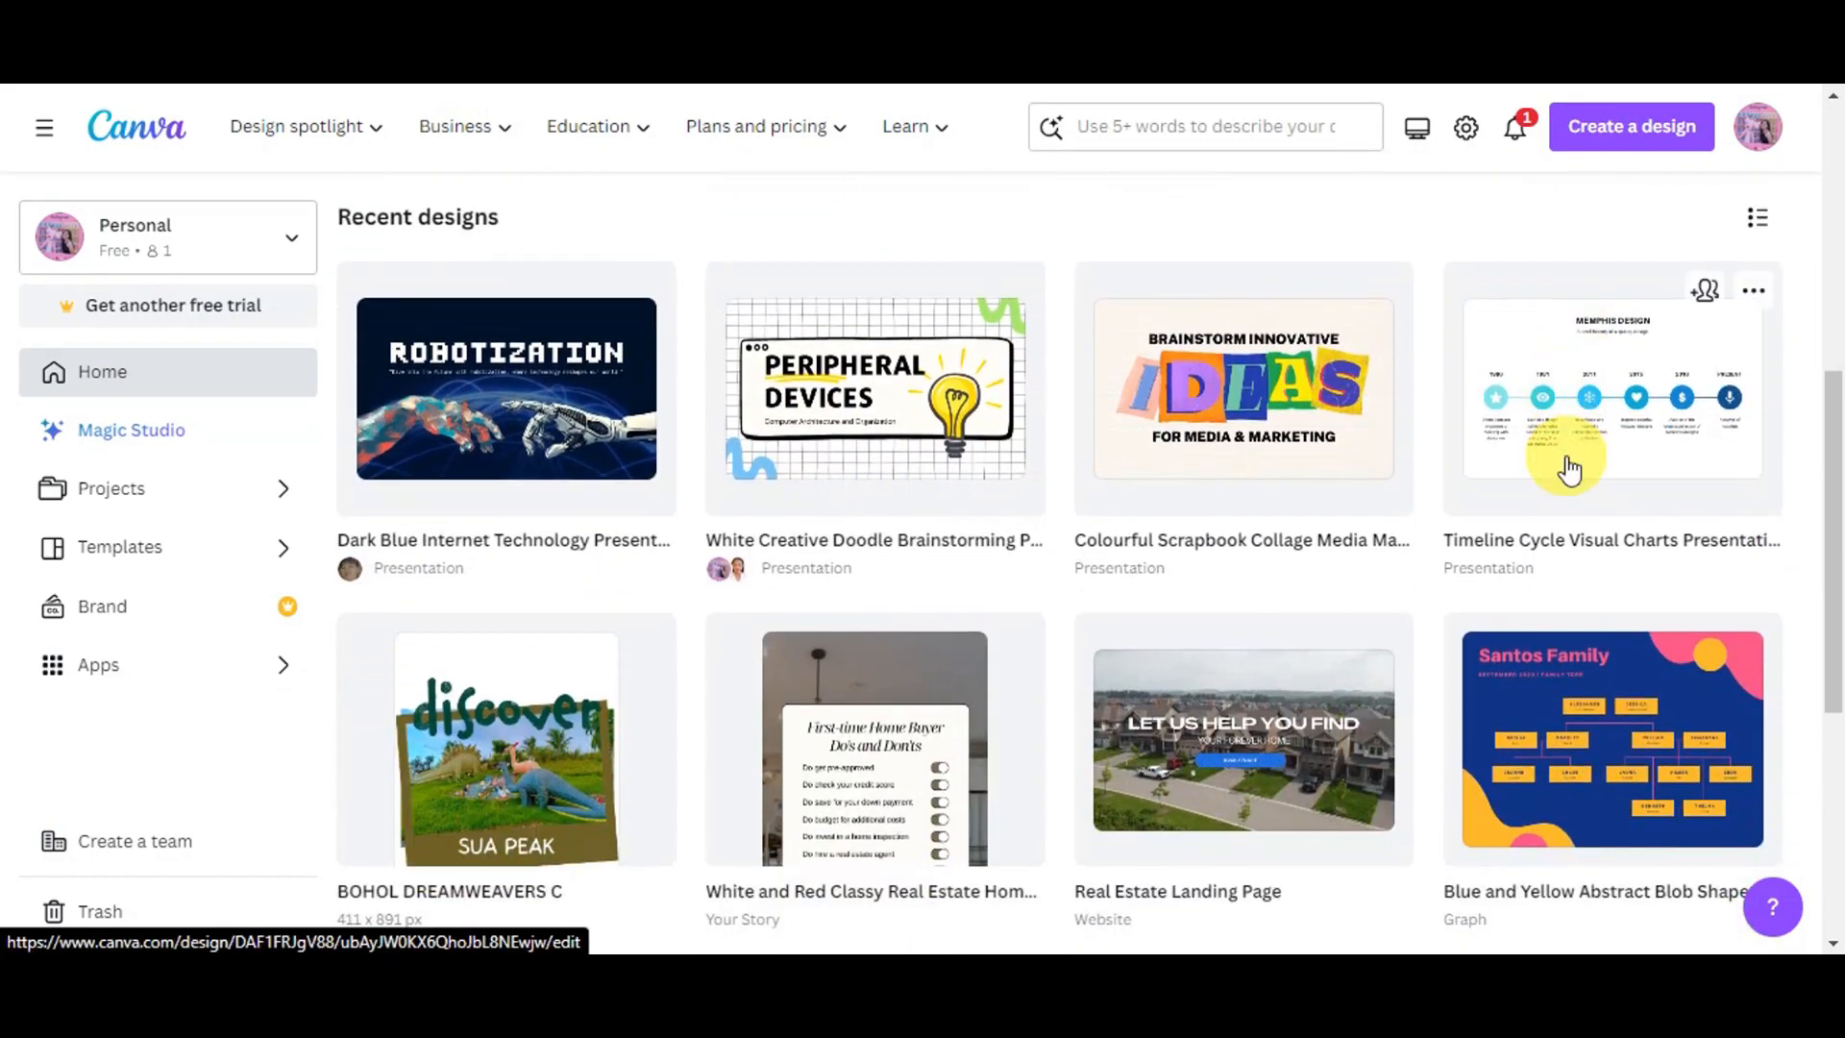
{"action": "scroll", "coordinate": [1578, 462], "scroll_direction": "down", "scroll_amount": 2}
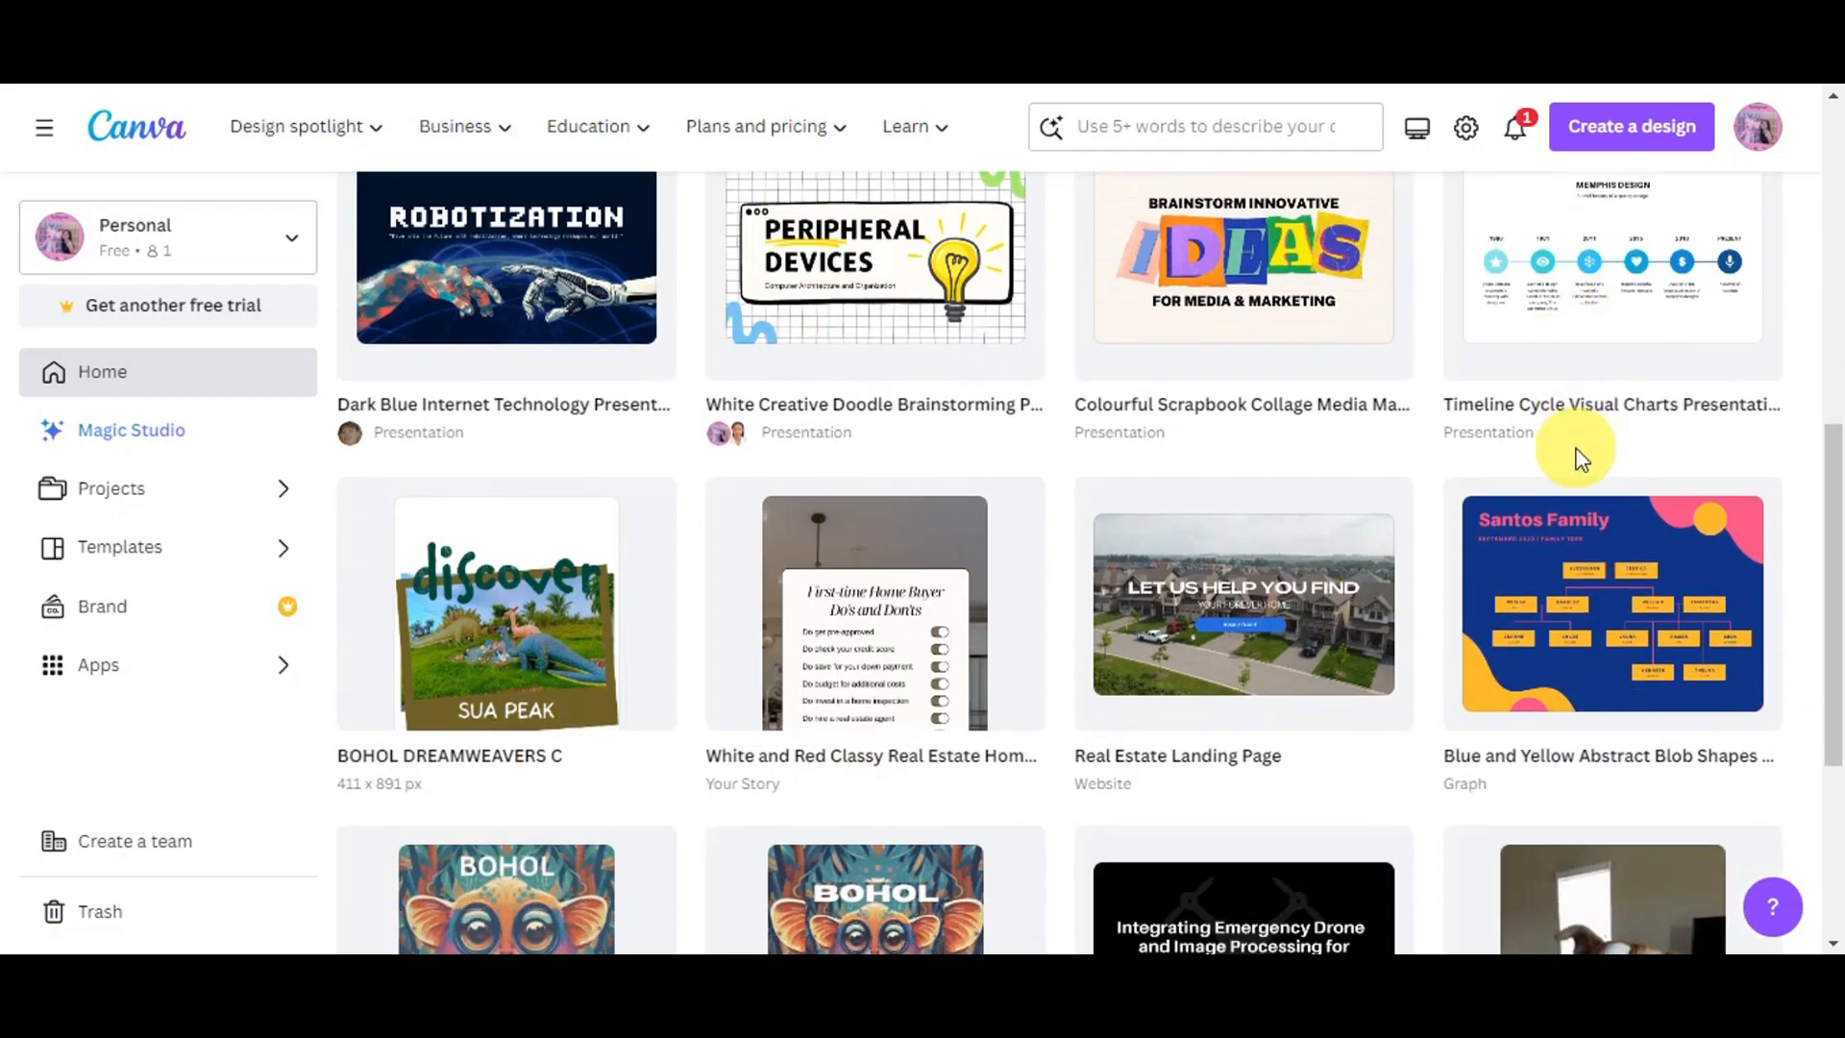
{"action": "scroll", "coordinate": [1580, 459], "scroll_direction": "down", "scroll_amount": 4}
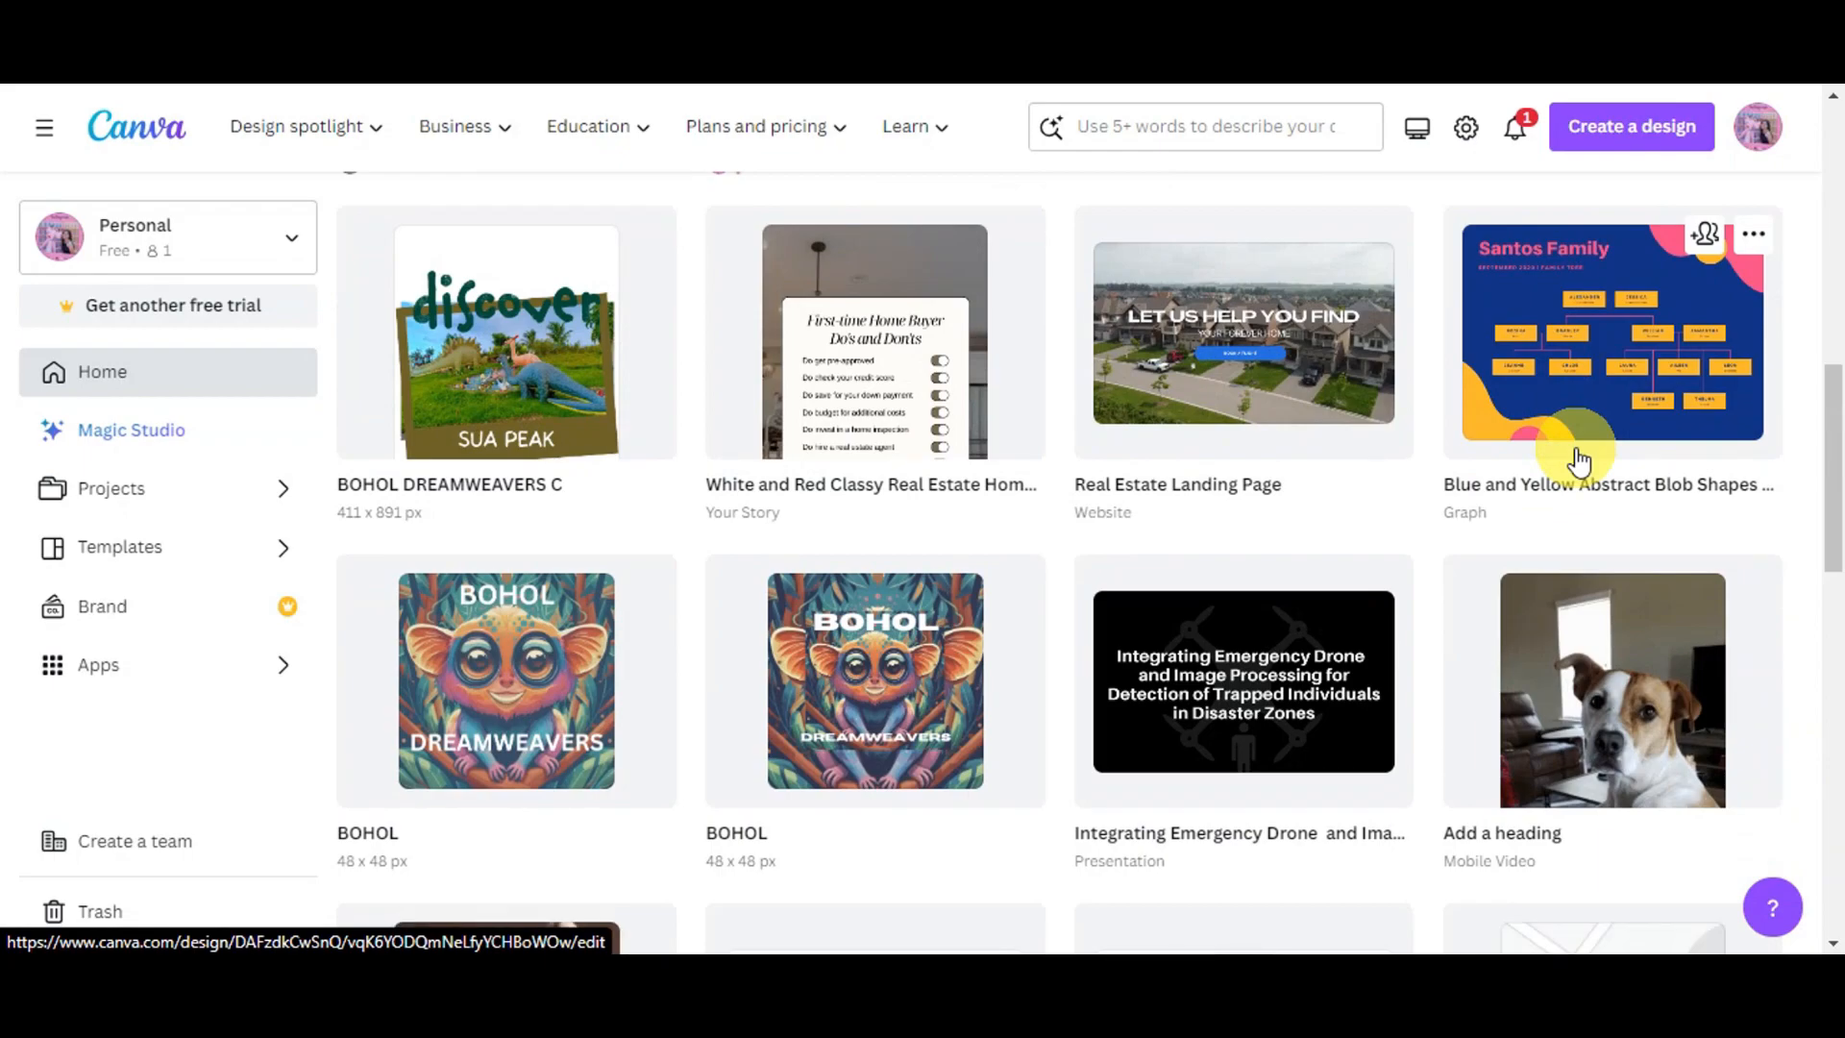
{"action": "scroll", "coordinate": [1579, 459], "scroll_direction": "up", "scroll_amount": 8}
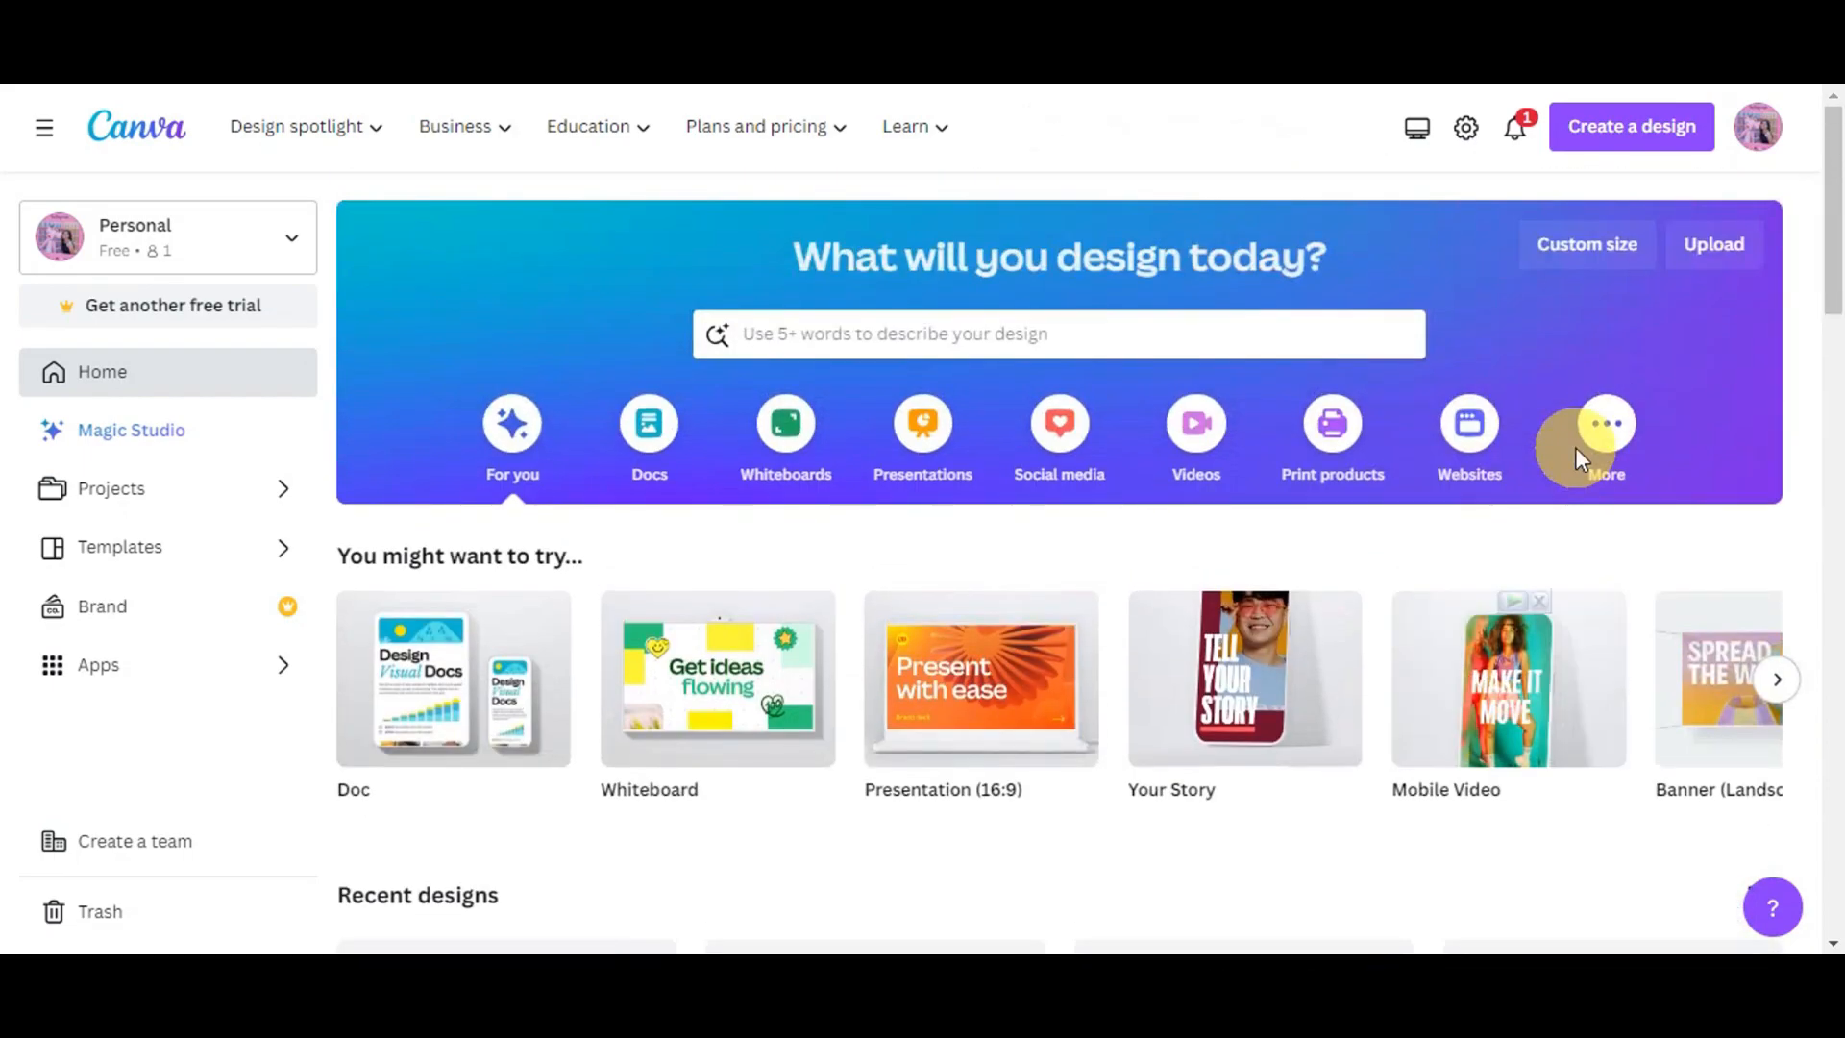
{"action": "scroll", "coordinate": [1576, 447], "scroll_direction": "down", "scroll_amount": 8}
{"action": "scroll", "coordinate": [1581, 460], "scroll_direction": "down", "scroll_amount": 8}
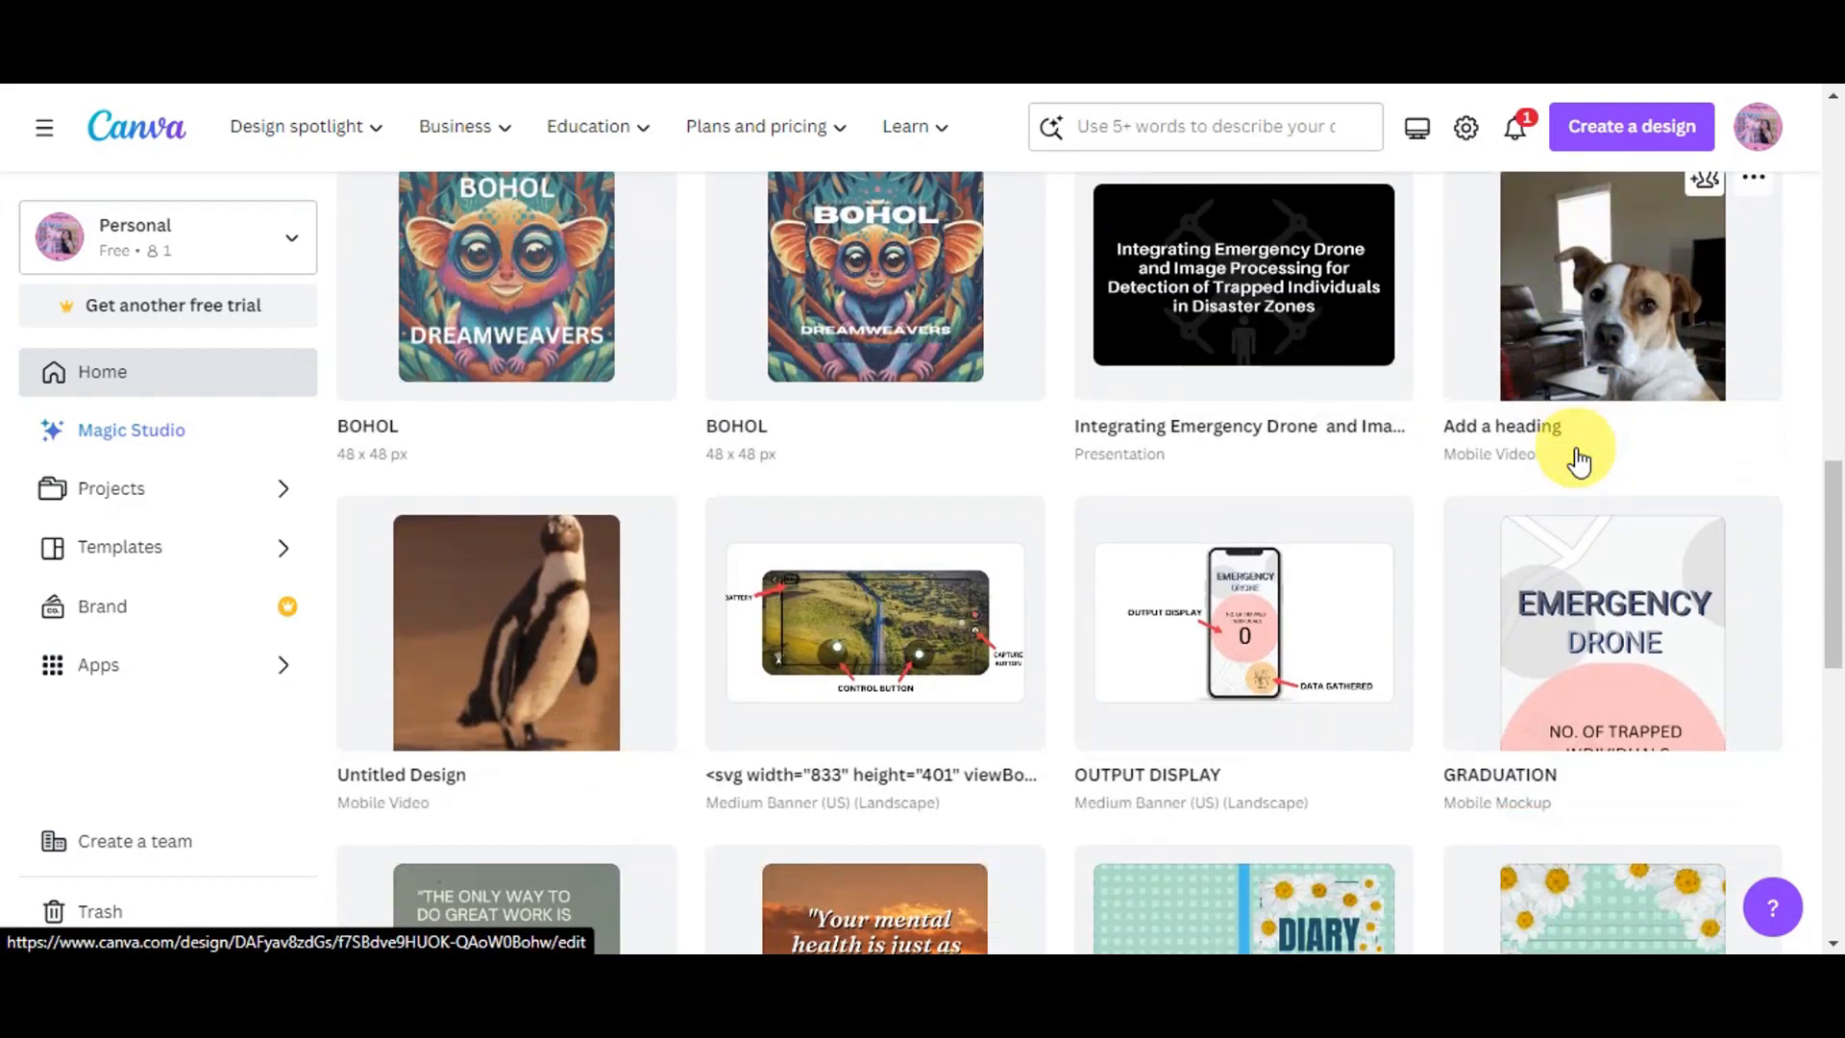
{"action": "scroll", "coordinate": [1579, 462], "scroll_direction": "down", "scroll_amount": 3}
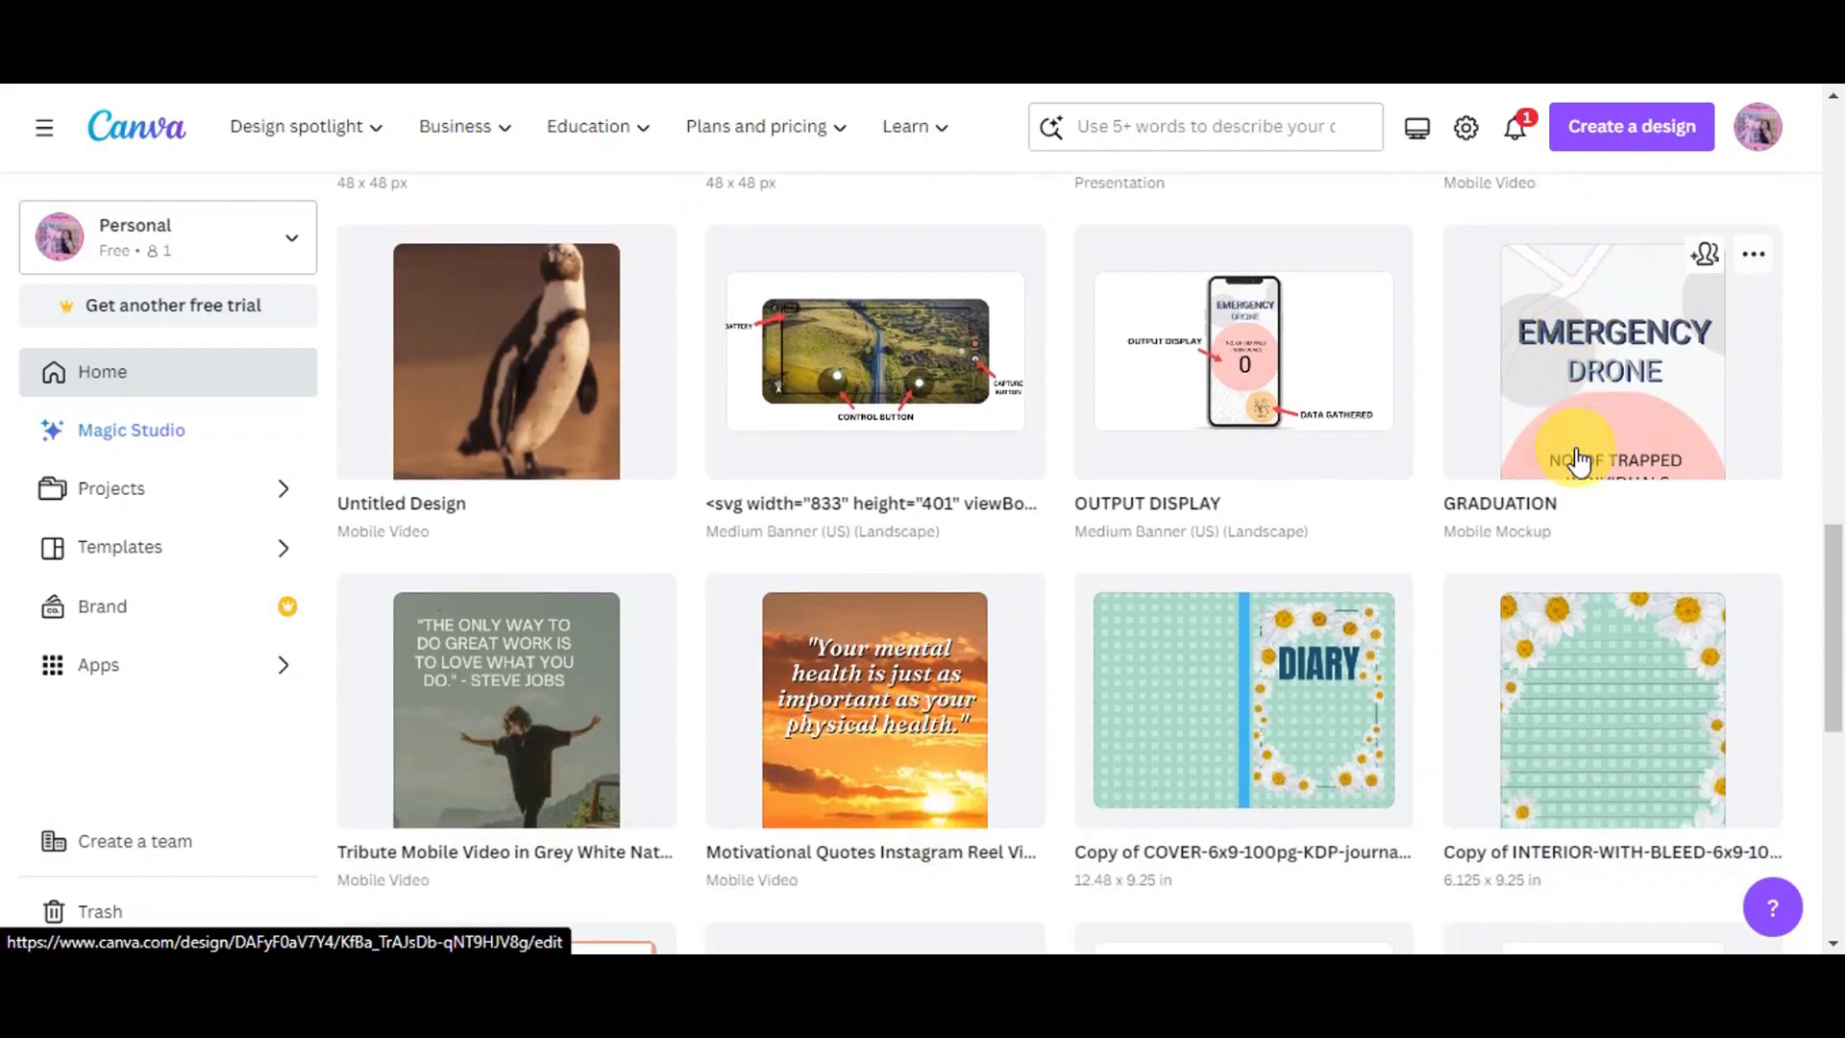
{"action": "scroll", "coordinate": [1624, 485], "scroll_direction": "down", "scroll_amount": 5}
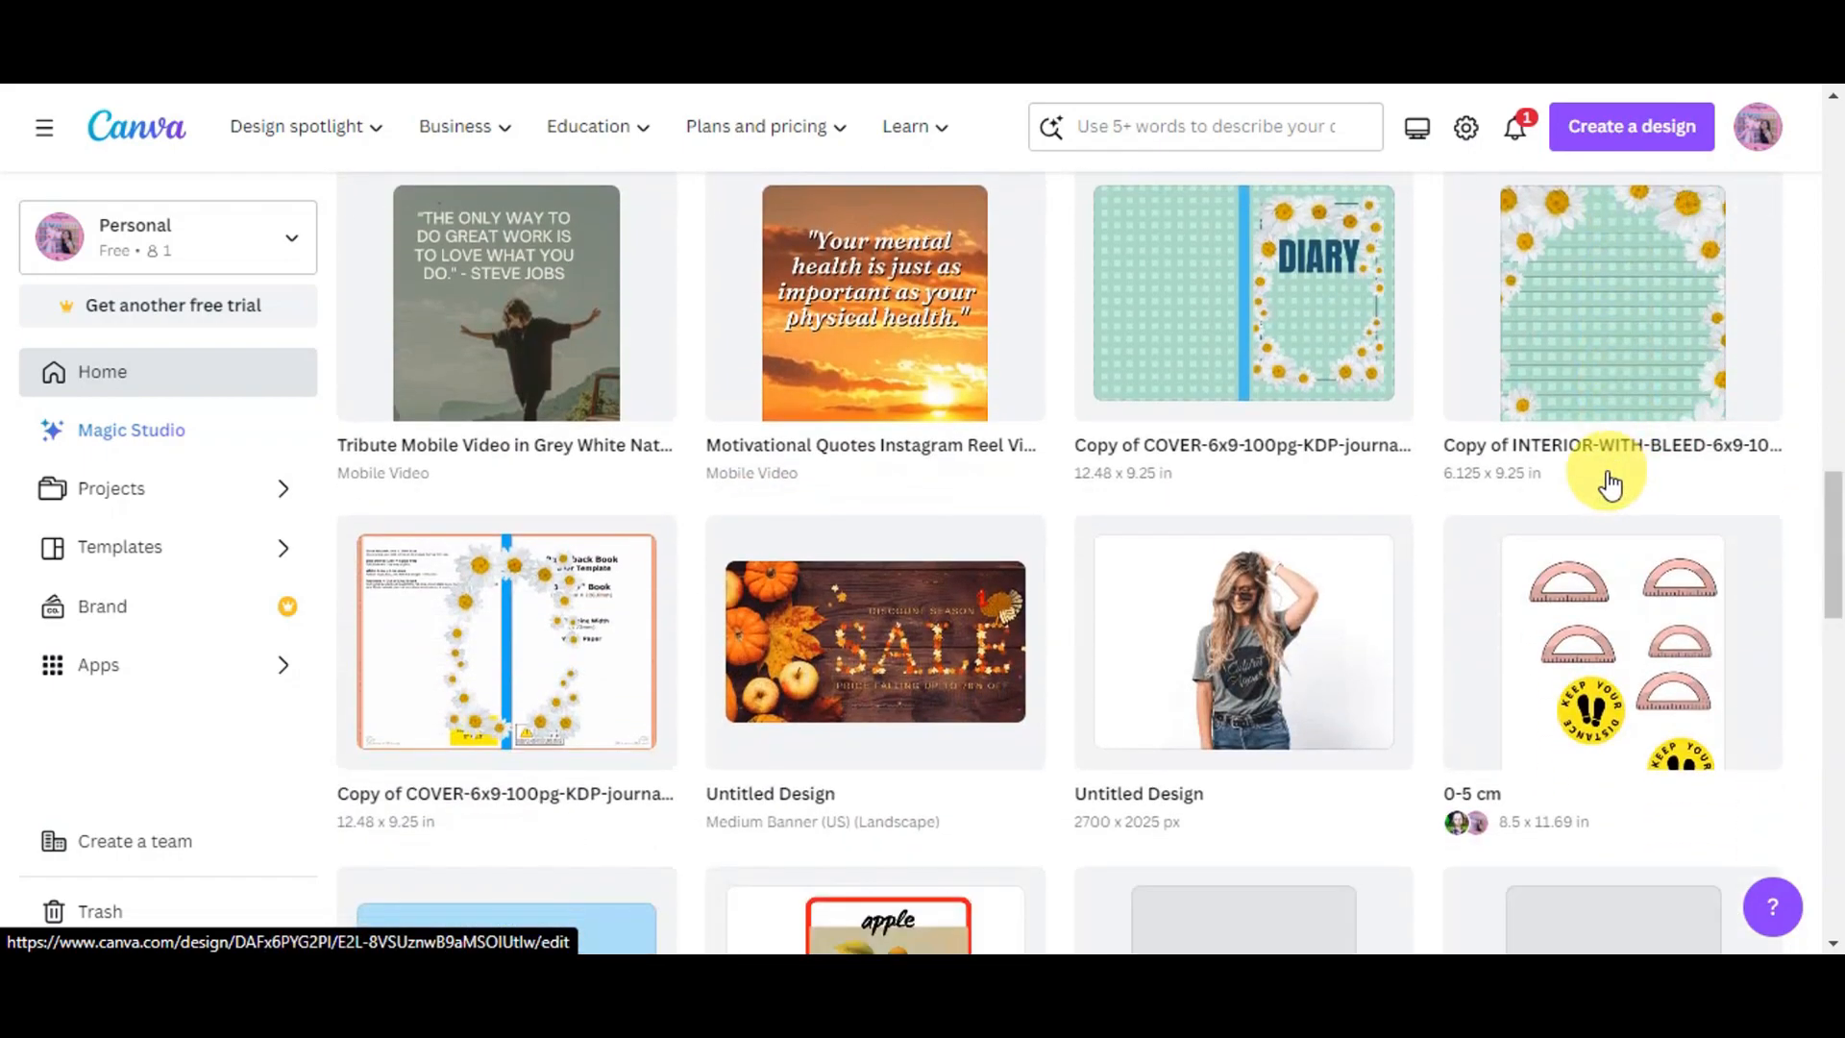
{"action": "scroll", "coordinate": [1611, 485], "scroll_direction": "down", "scroll_amount": 6}
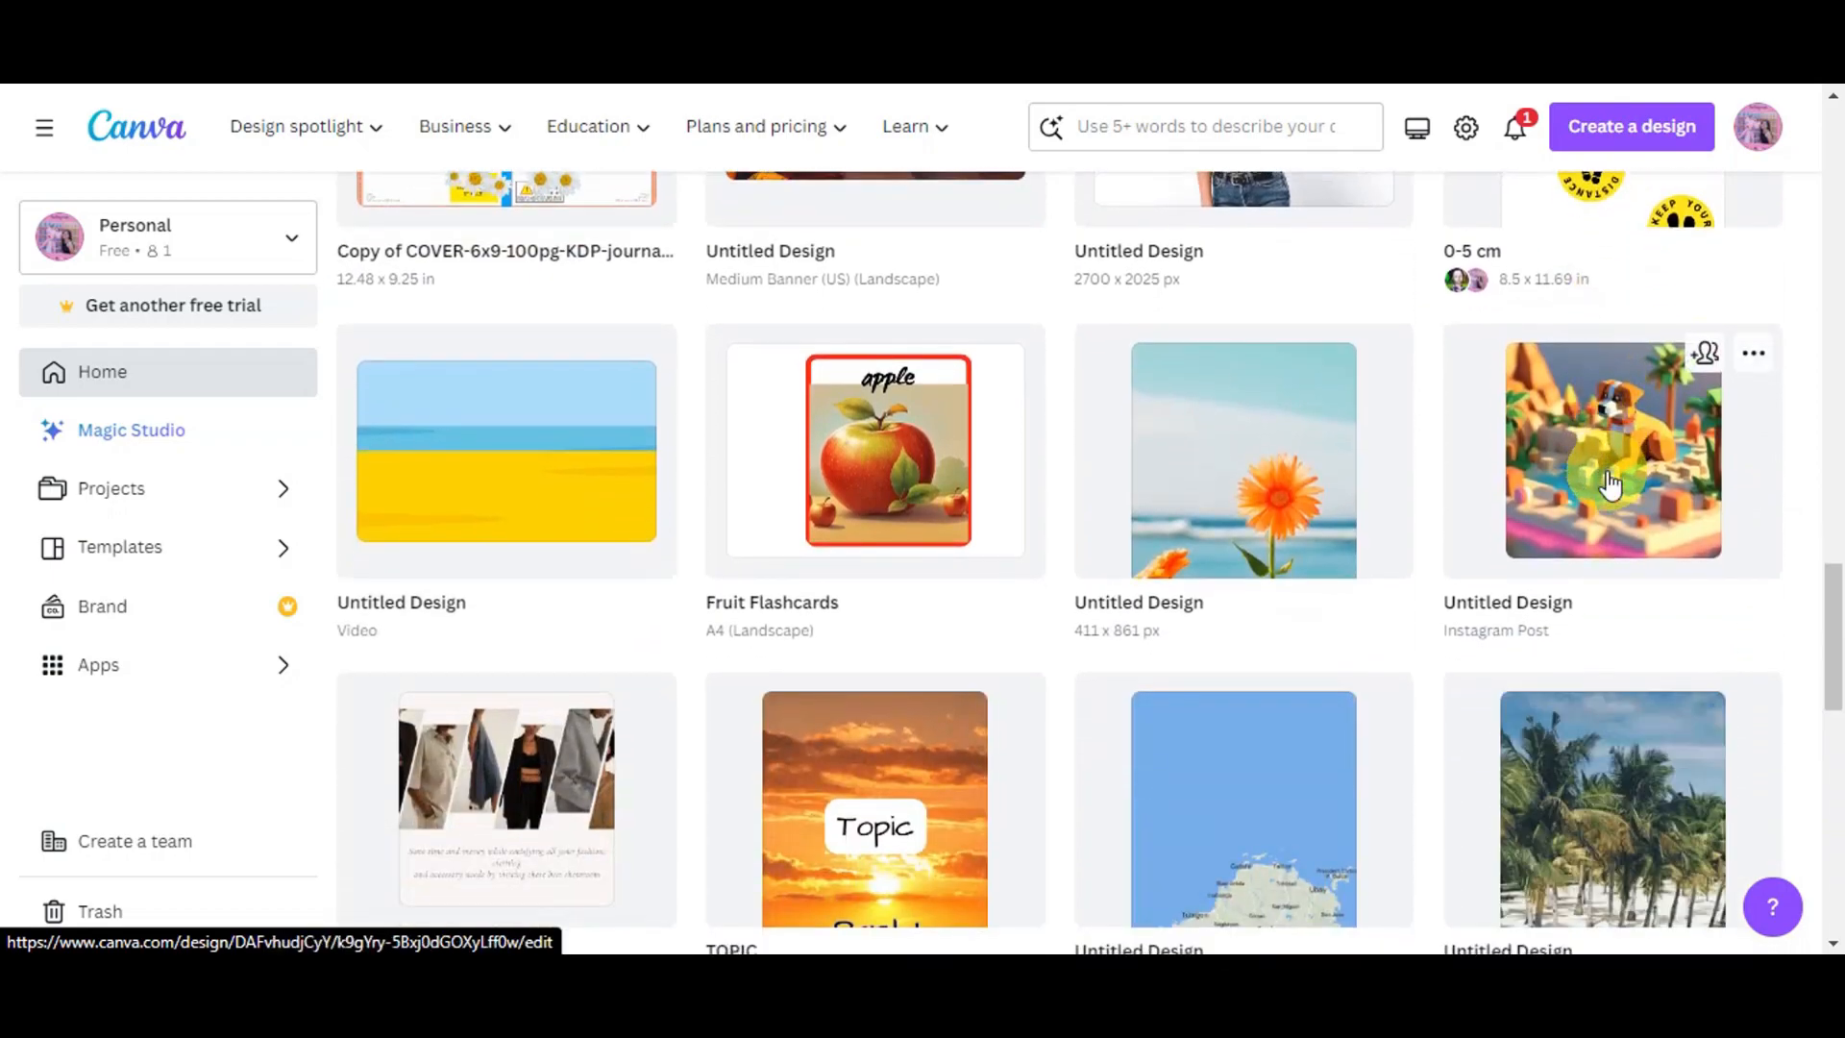
{"action": "scroll", "coordinate": [1610, 471], "scroll_direction": "down", "scroll_amount": 3}
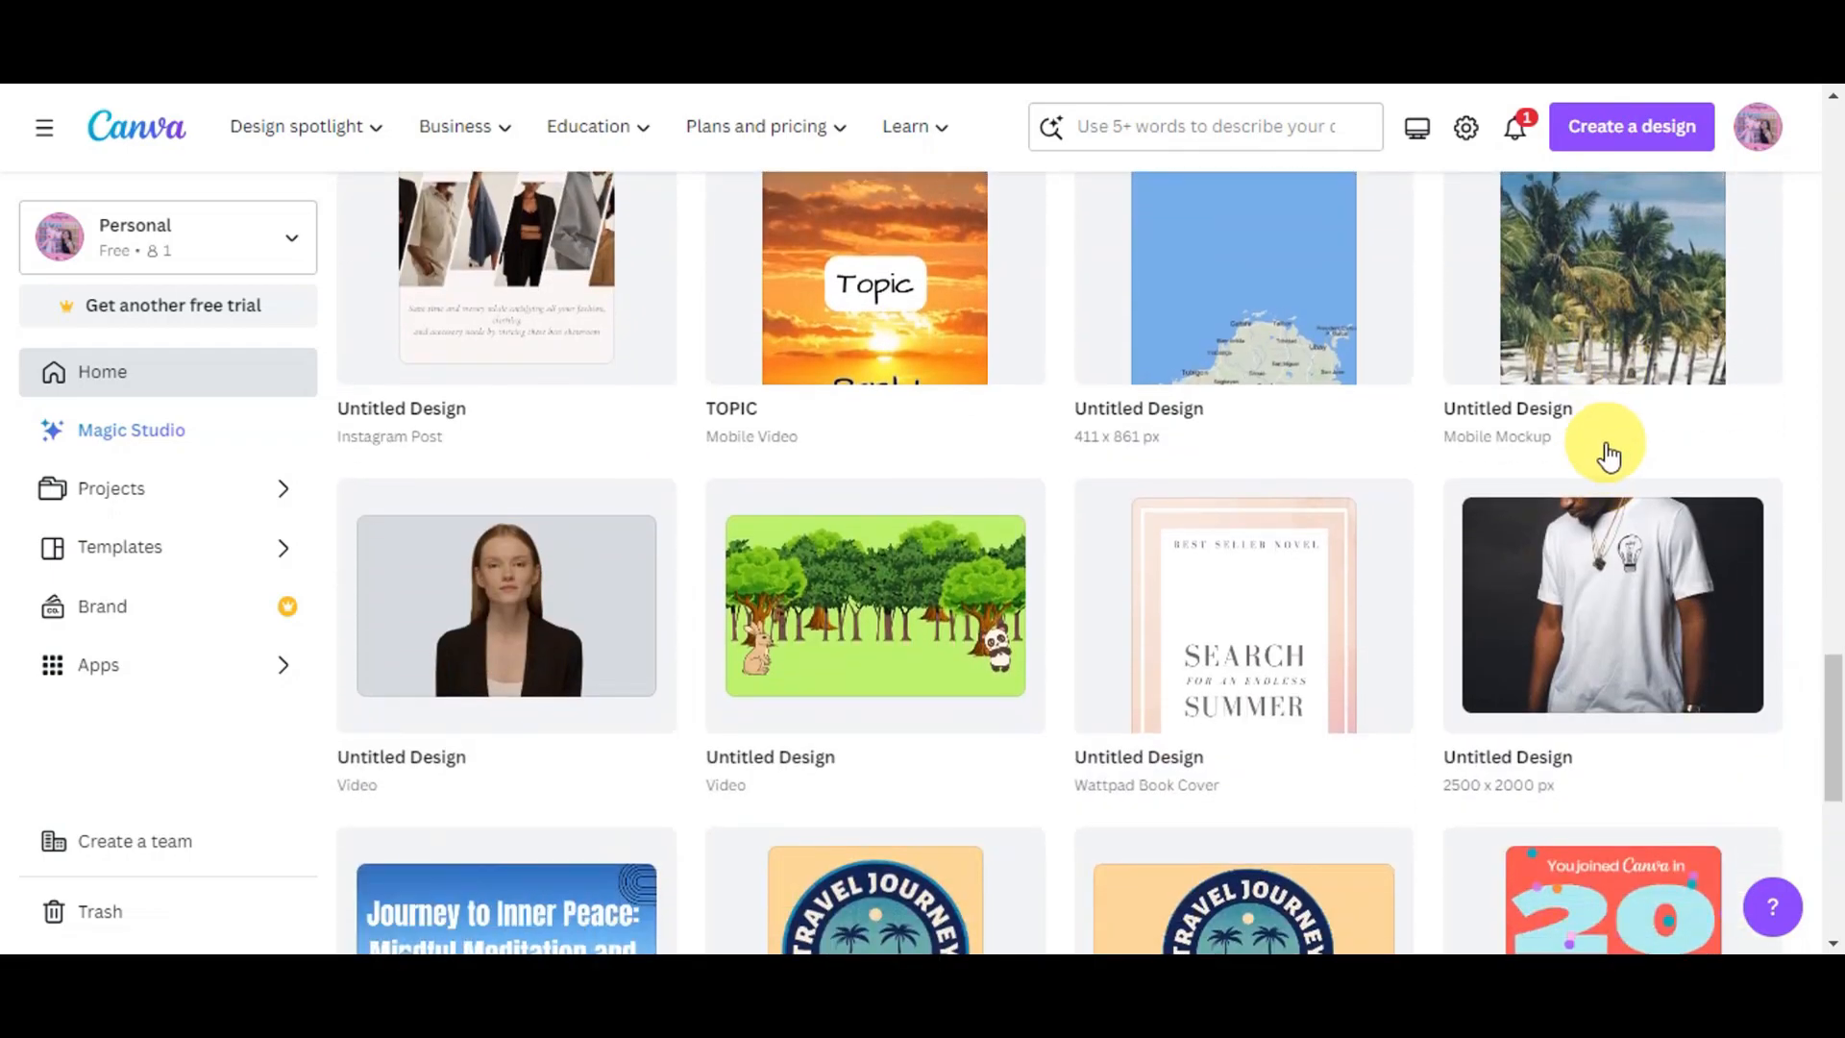
- Scroll back through the Etsy digital planner results to the top of the page
{"action": "scroll", "coordinate": [1608, 450], "scroll_direction": "down", "scroll_amount": 1}
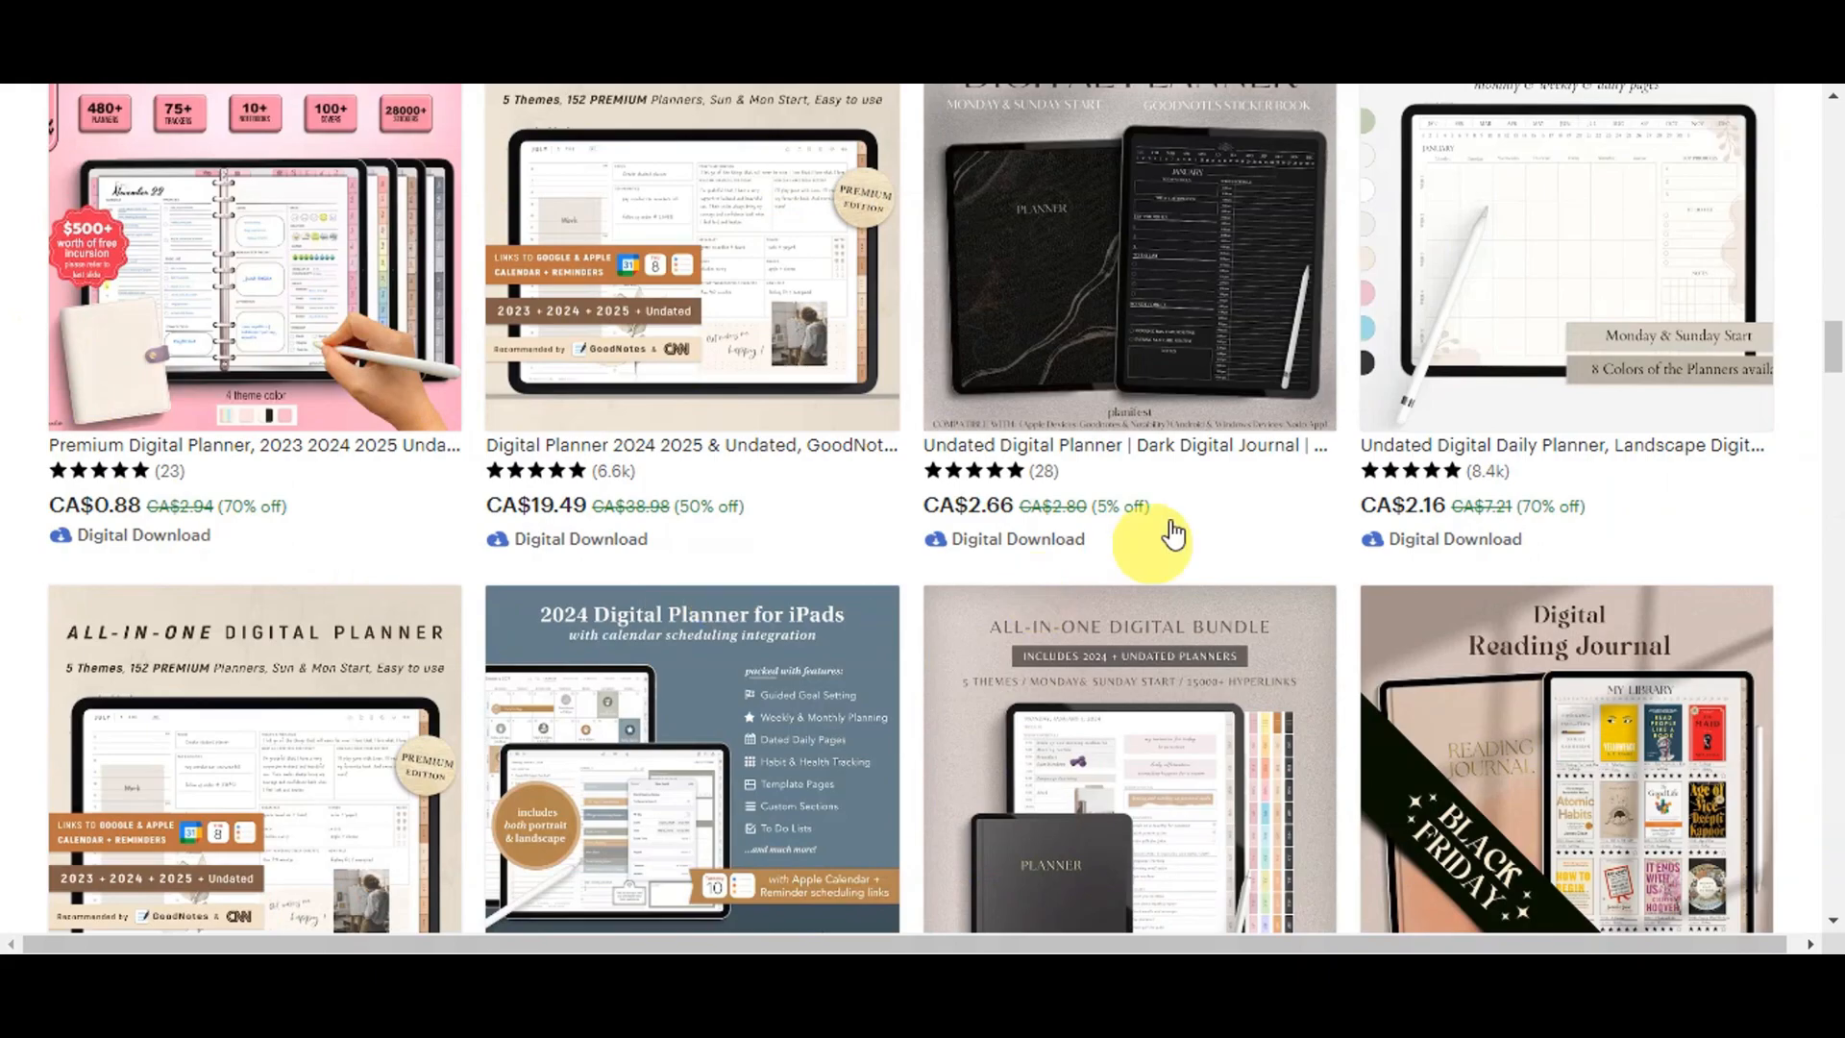
{"action": "scroll", "coordinate": [1460, 660], "scroll_direction": "up", "scroll_amount": 20}
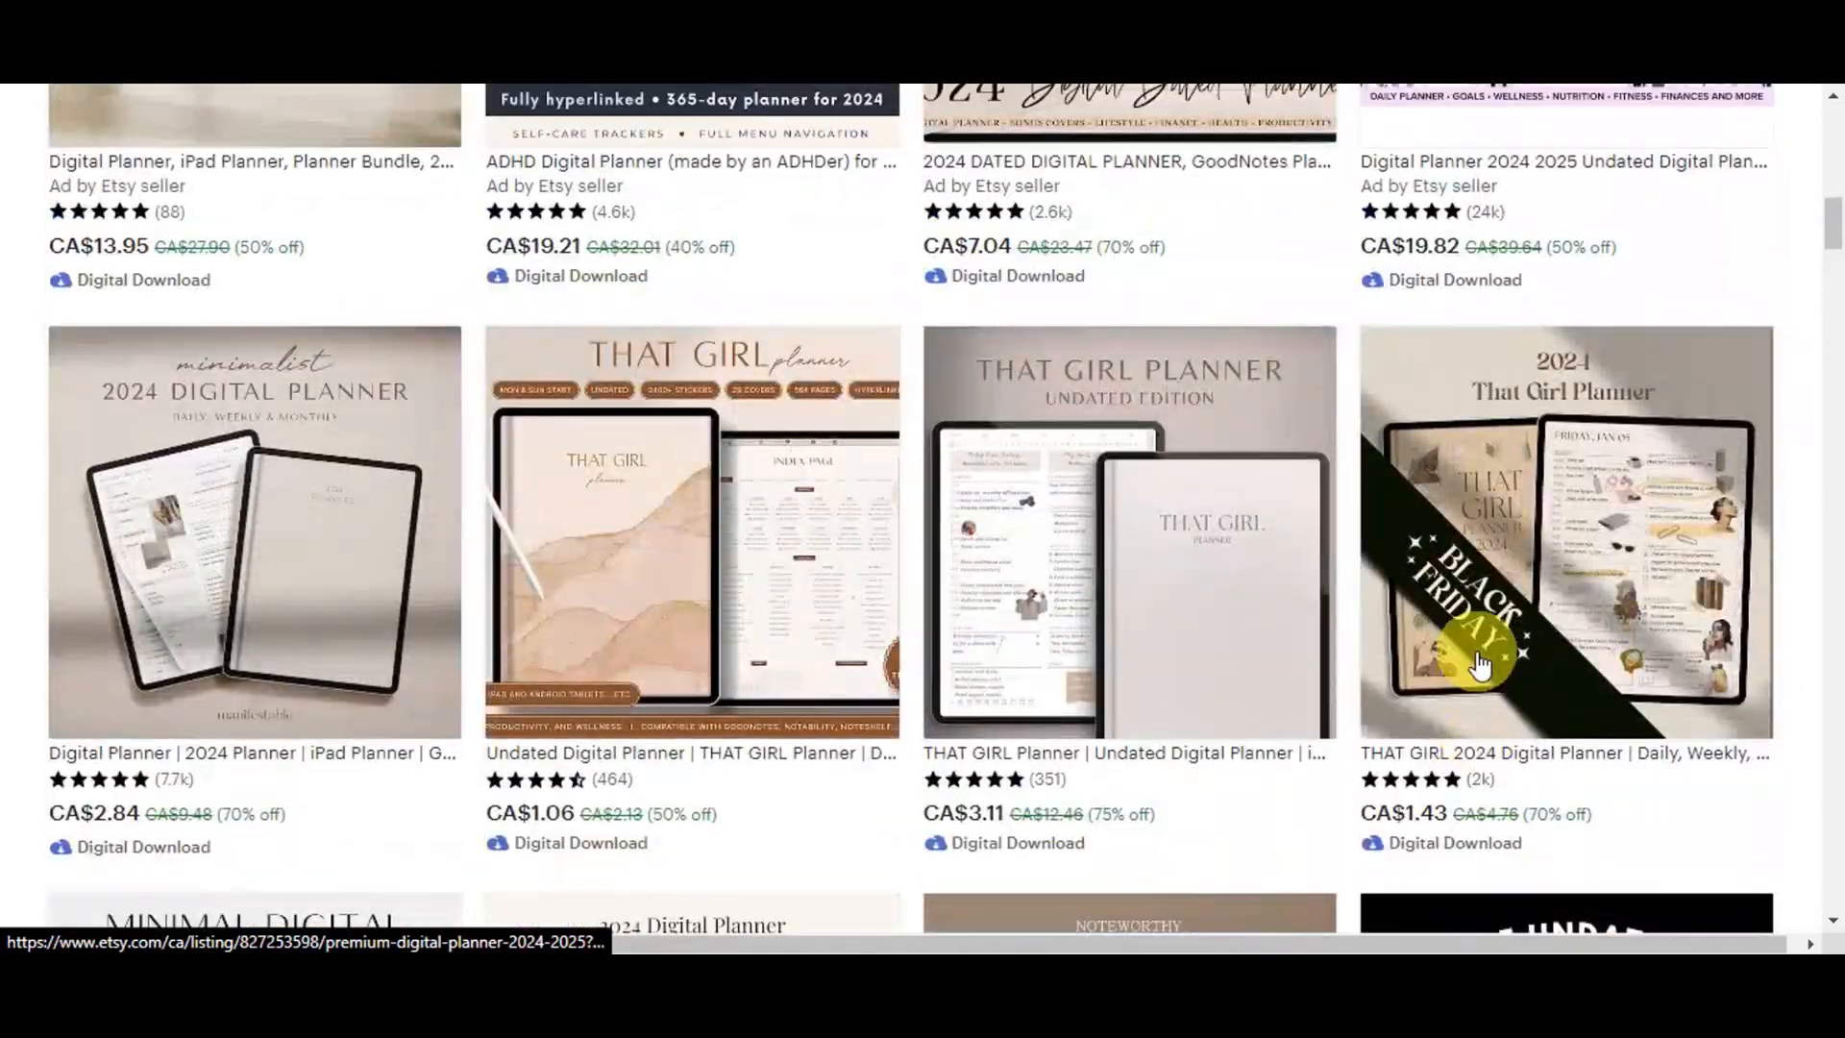
{"action": "scroll", "coordinate": [1475, 662], "scroll_direction": "up", "scroll_amount": 15}
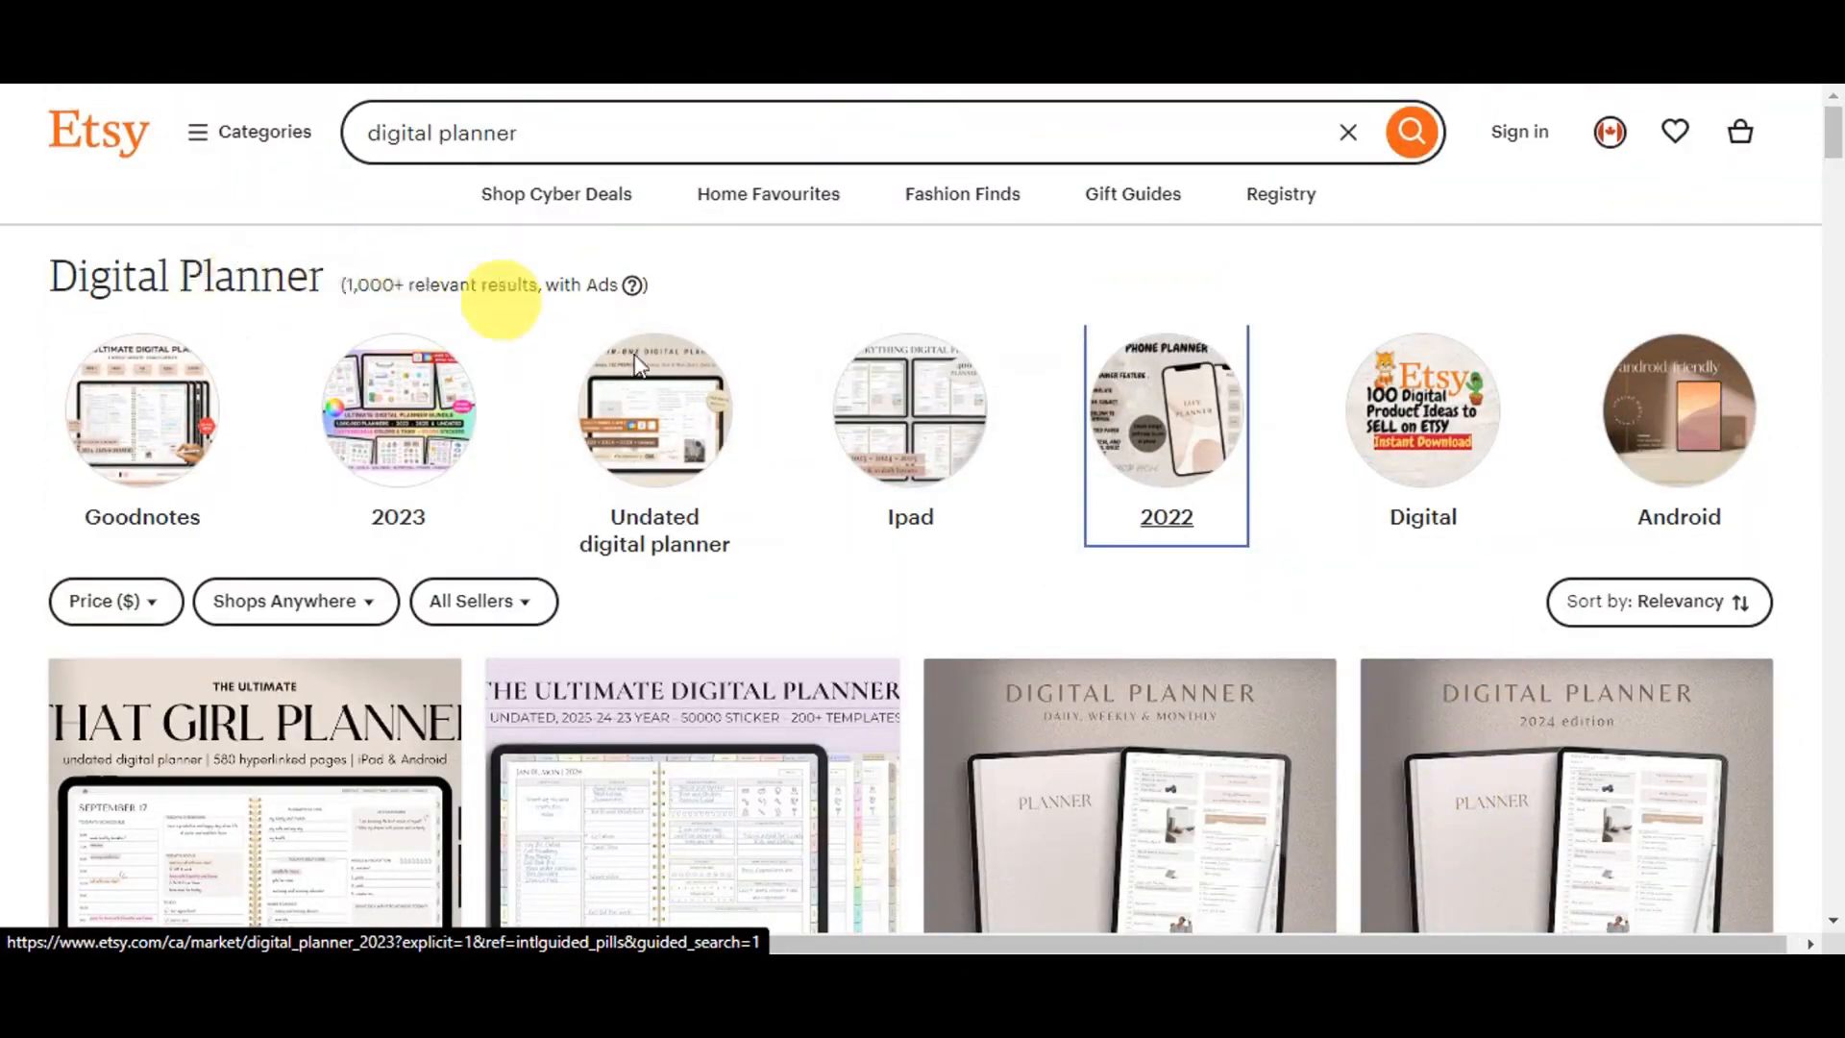
{"action": "scroll", "coordinate": [1189, 540], "scroll_direction": "down", "scroll_amount": 10}
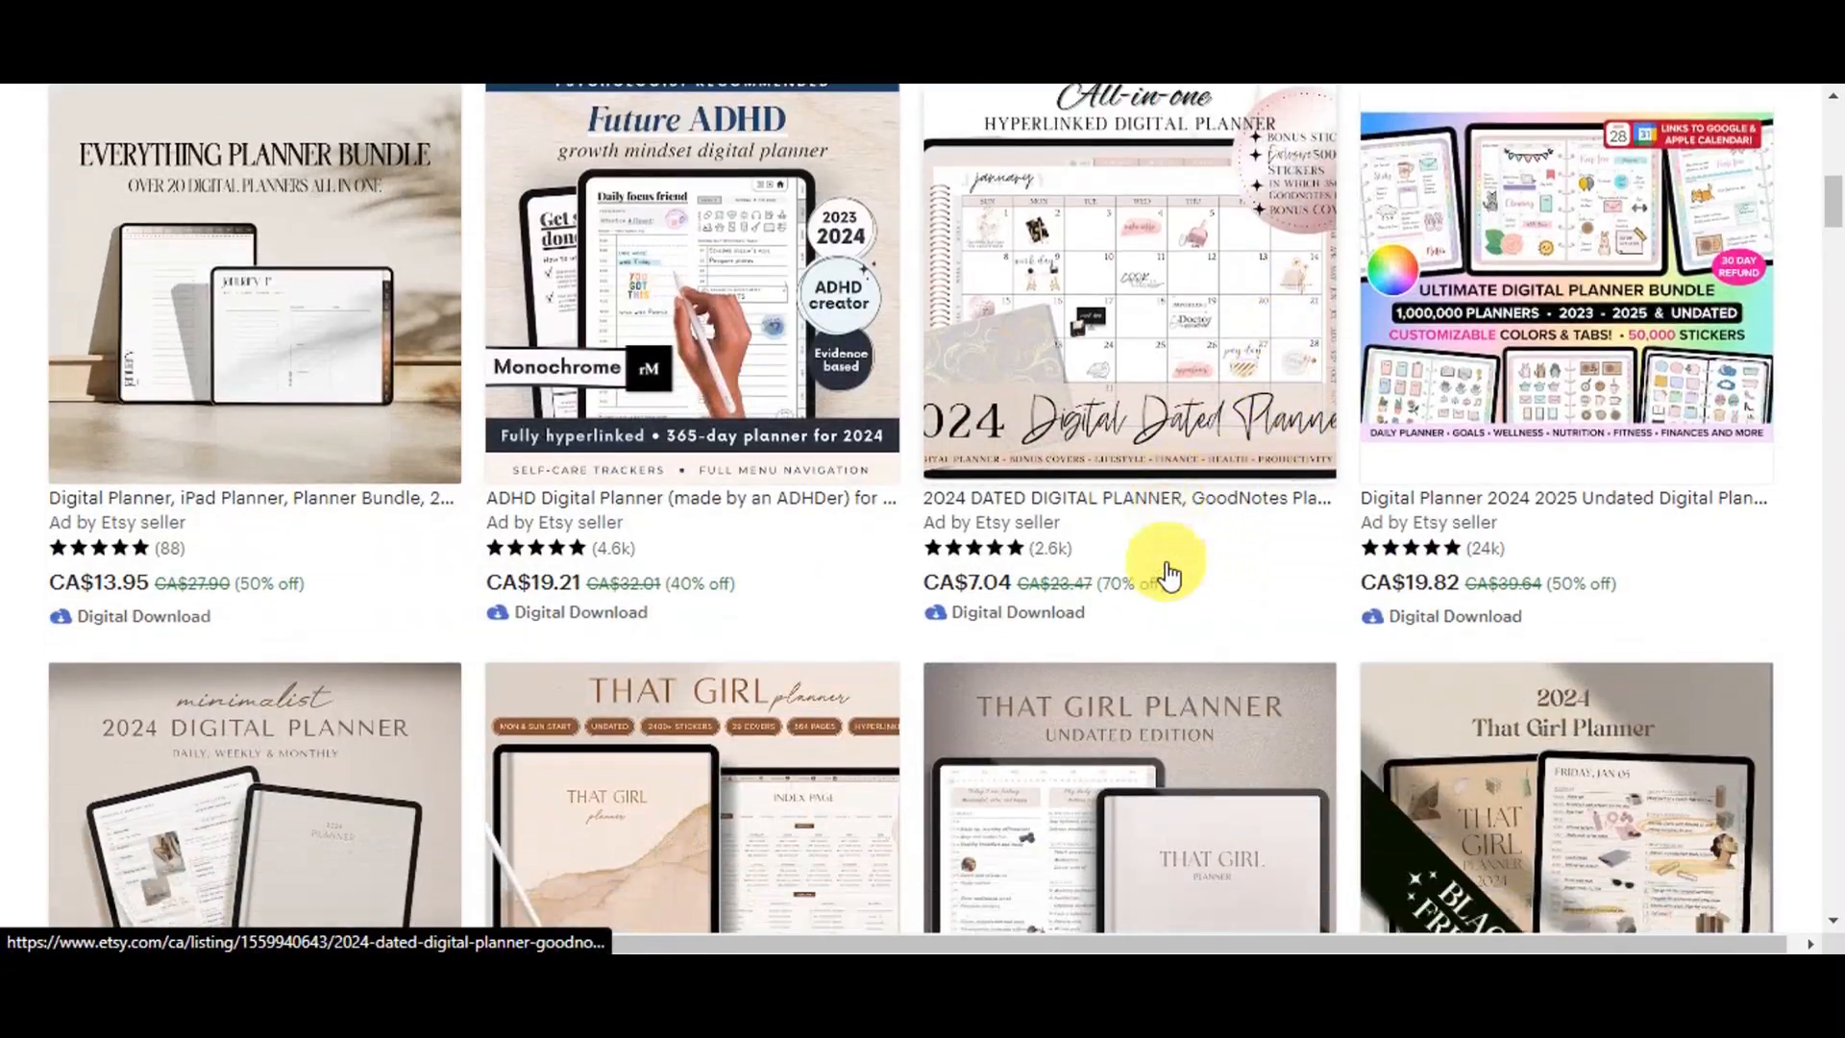
{"action": "scroll", "coordinate": [1170, 574], "scroll_direction": "down", "scroll_amount": 12}
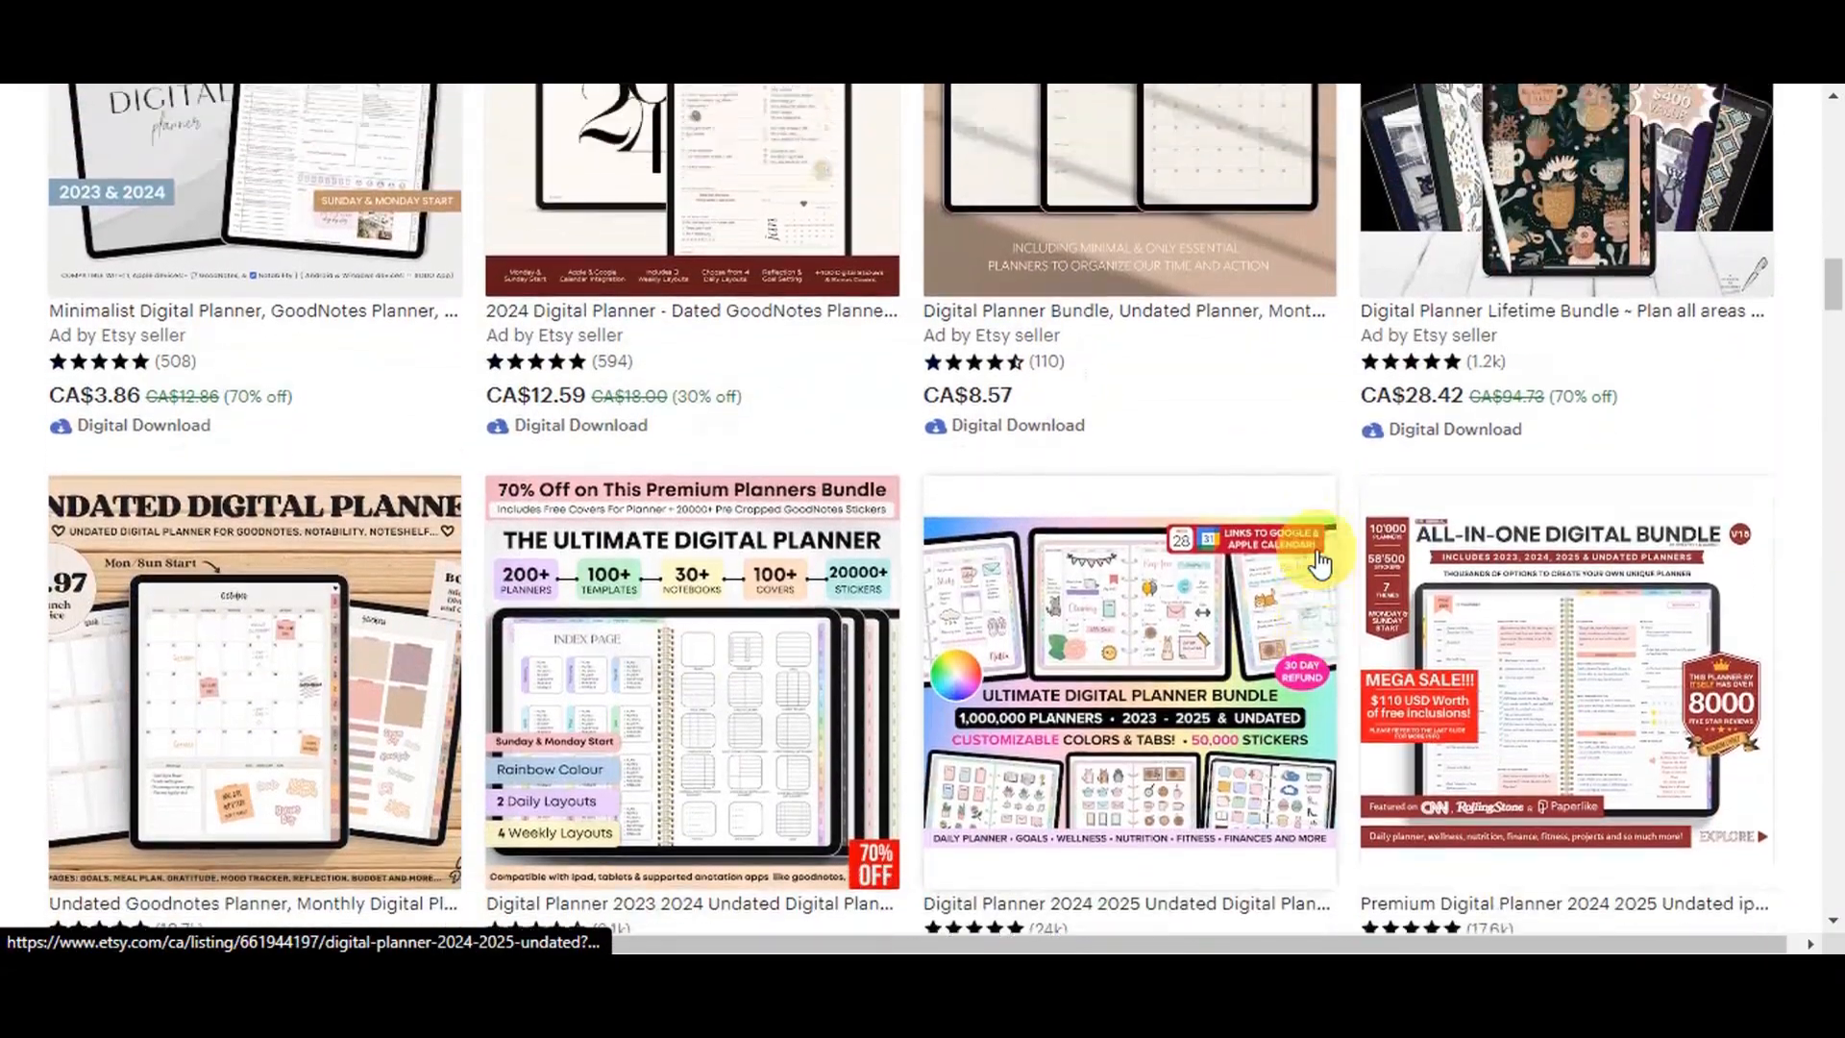
{"action": "scroll", "coordinate": [1061, 378], "scroll_direction": "up", "scroll_amount": 2}
- Open the Noteworthy undated digital planner pack listing and view its preview images
{"action": "left_click", "coordinate": [1117, 248]}
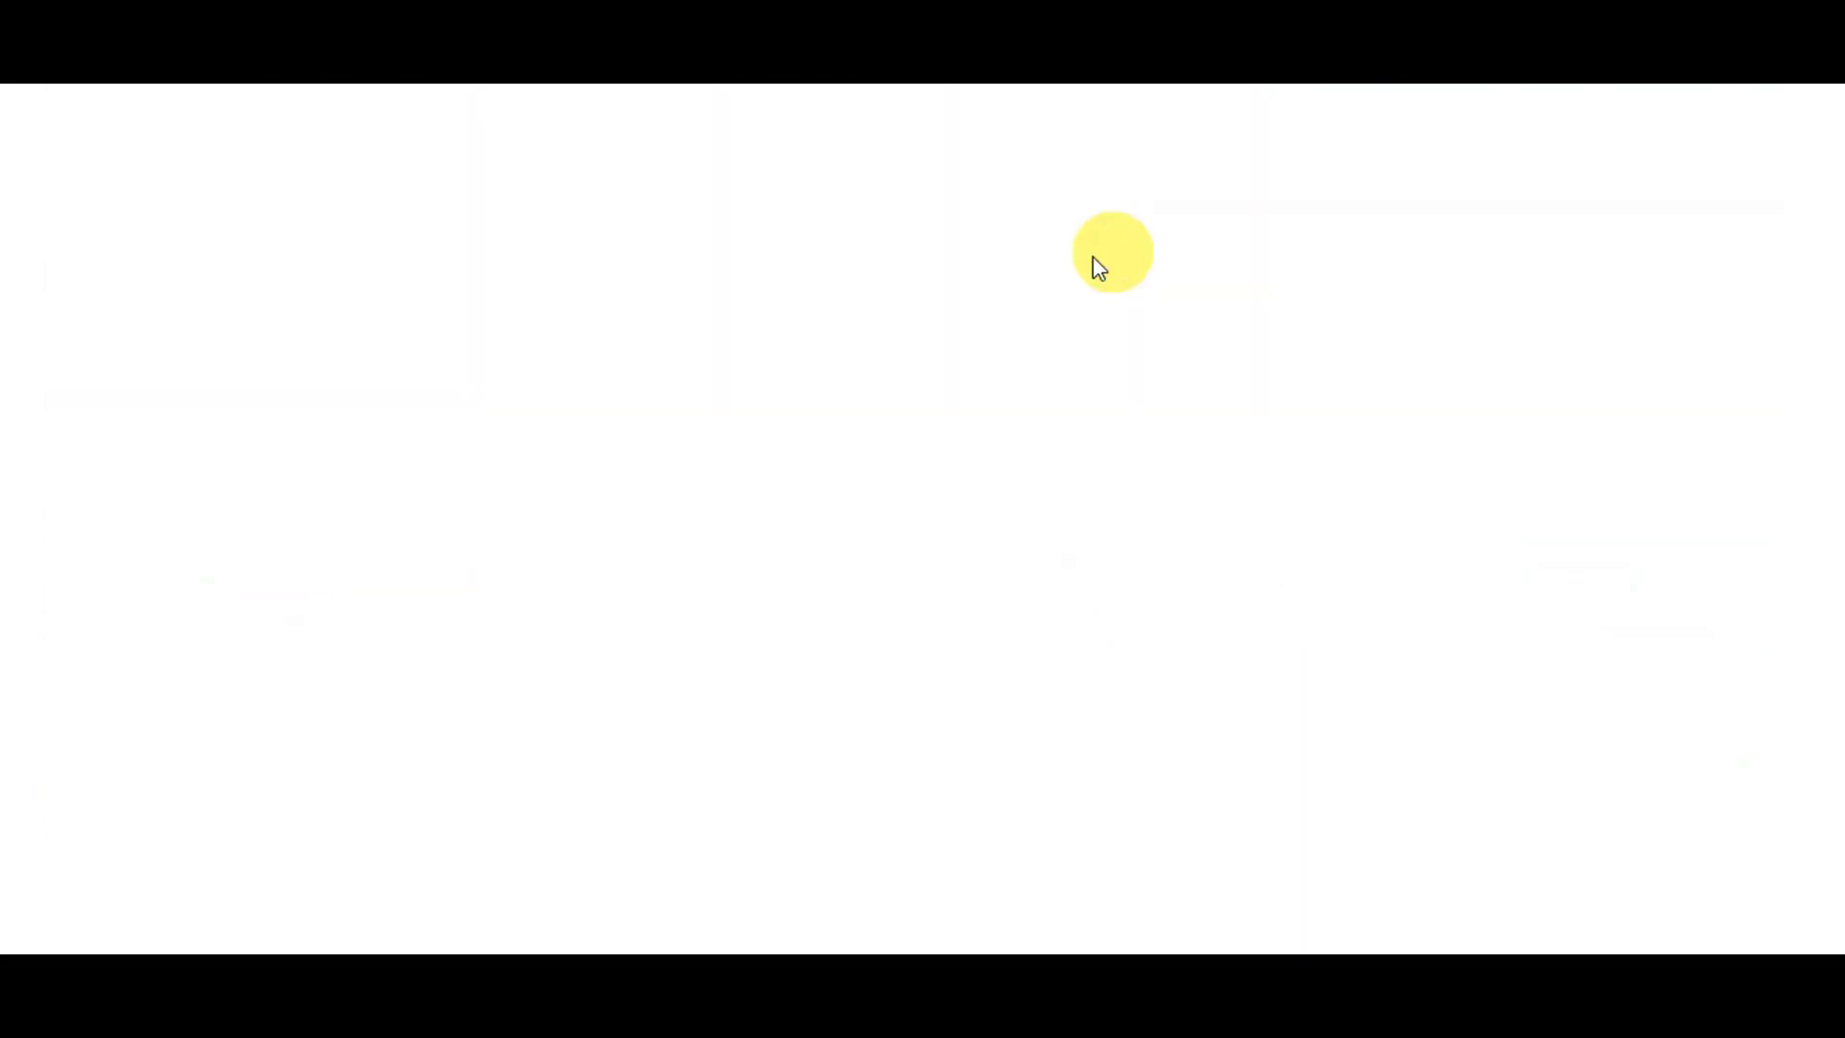
{"action": "scroll", "coordinate": [855, 381], "scroll_direction": "down", "scroll_amount": 3}
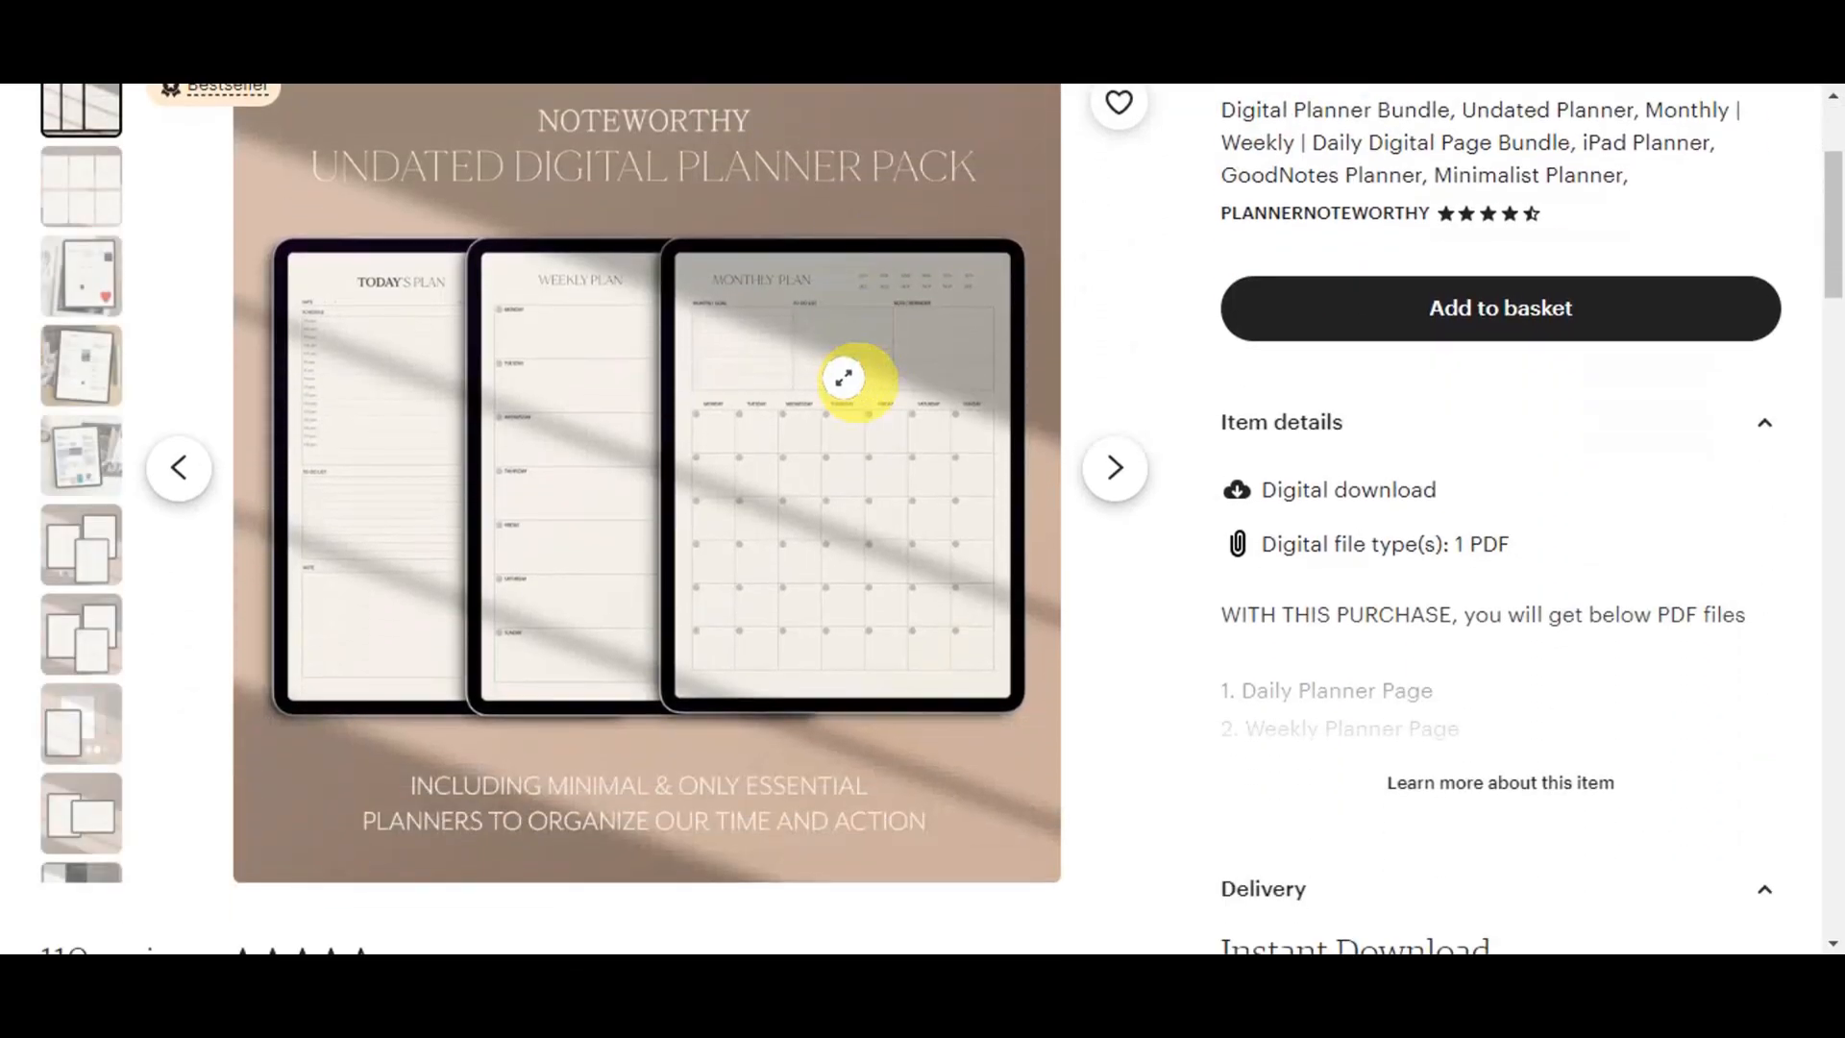
{"action": "scroll", "coordinate": [89, 457], "scroll_direction": "up", "scroll_amount": 3}
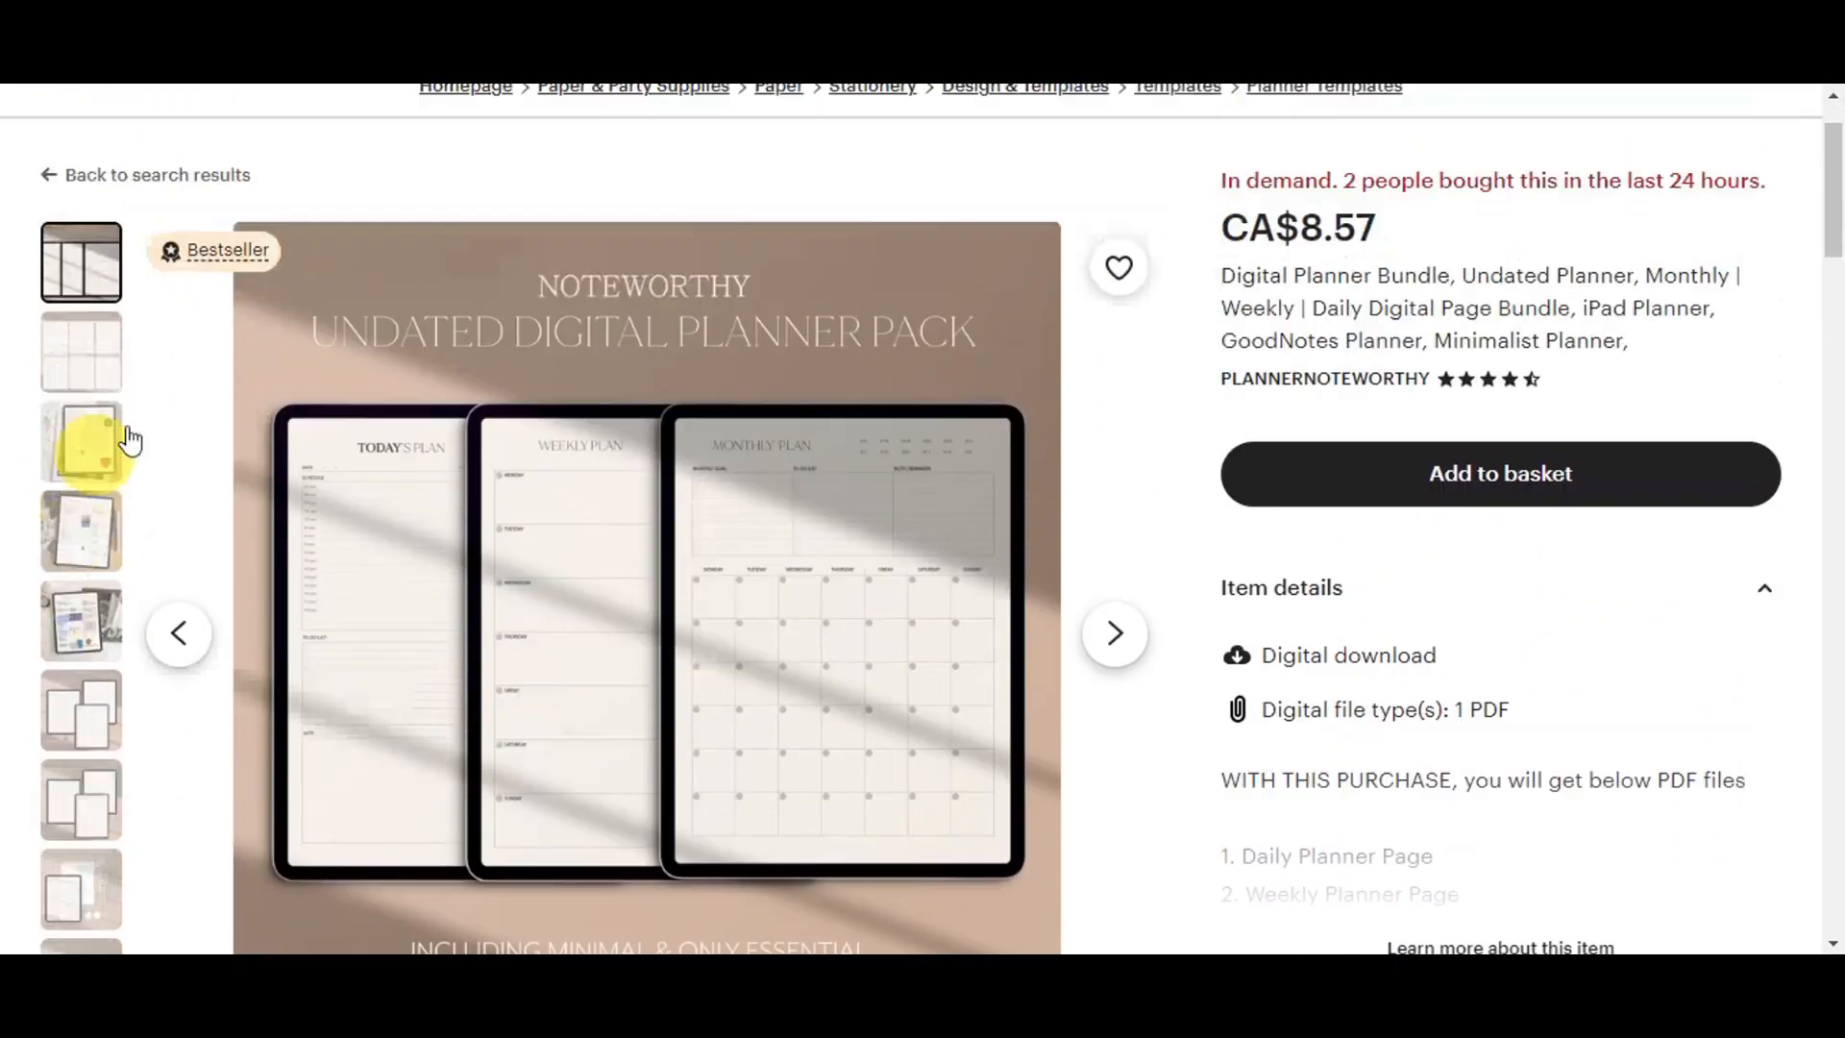
{"action": "left_click", "coordinate": [60, 291]}
- Review the listing's item details, then return to the digital planner search results
{"action": "scroll", "coordinate": [813, 410], "scroll_direction": "down", "scroll_amount": 1}
{"action": "scroll", "coordinate": [813, 410], "scroll_direction": "down", "scroll_amount": 3}
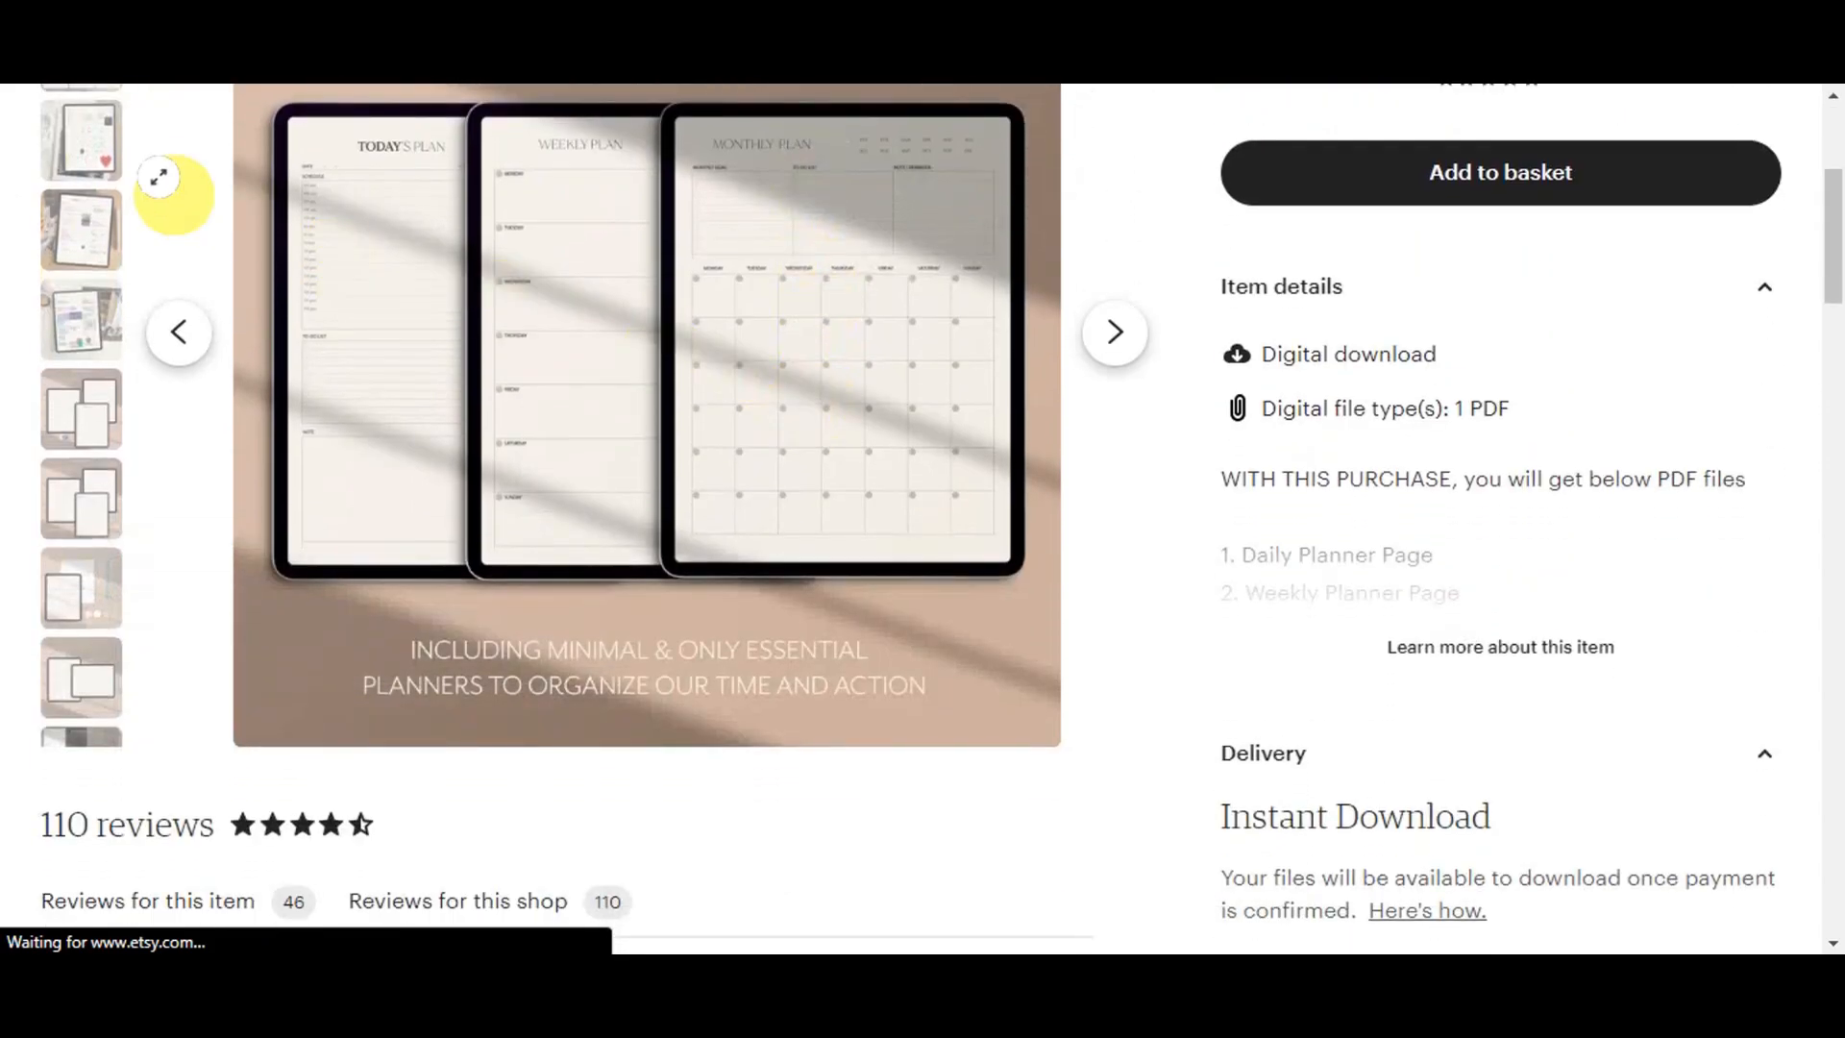
{"action": "scroll", "coordinate": [746, 115], "scroll_direction": "down", "scroll_amount": 6}
{"action": "scroll", "coordinate": [1156, 654], "scroll_direction": "down", "scroll_amount": 15}
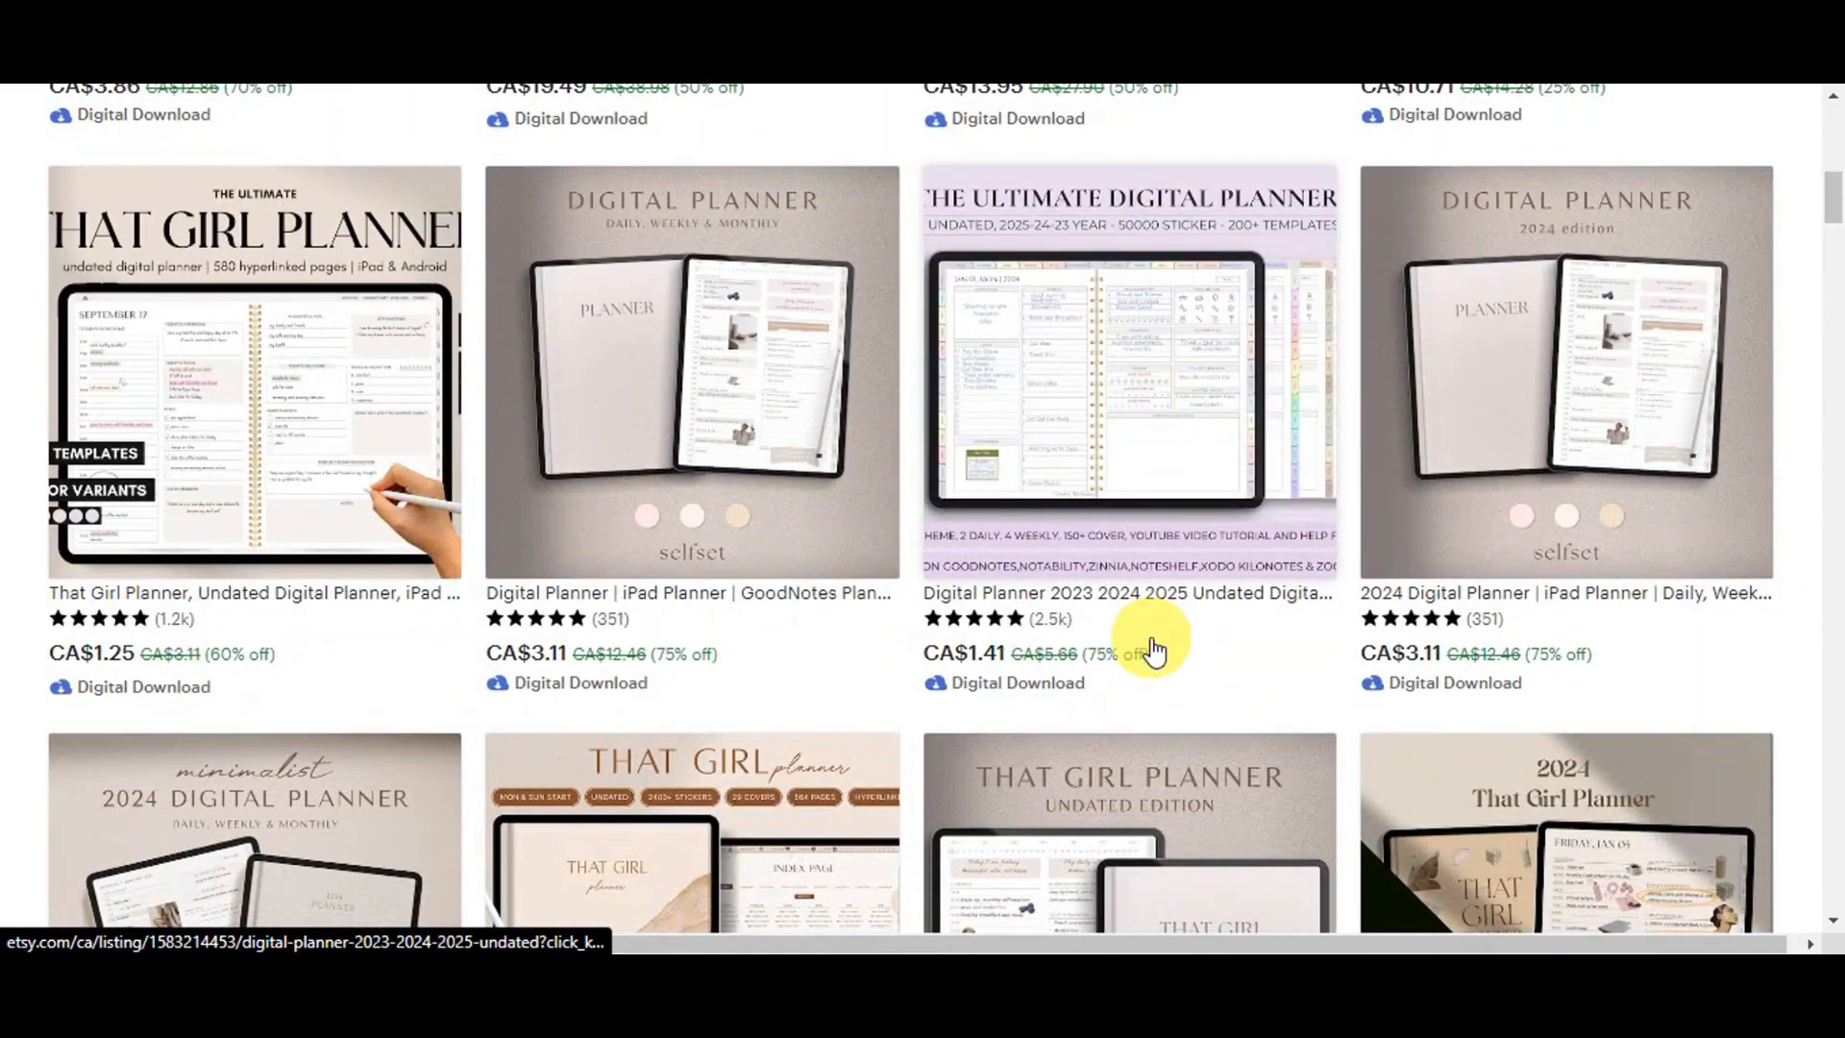
- Scroll through the remaining digital planner listings down to the page numbers
{"action": "scroll", "coordinate": [1057, 586], "scroll_direction": "down", "scroll_amount": 15}
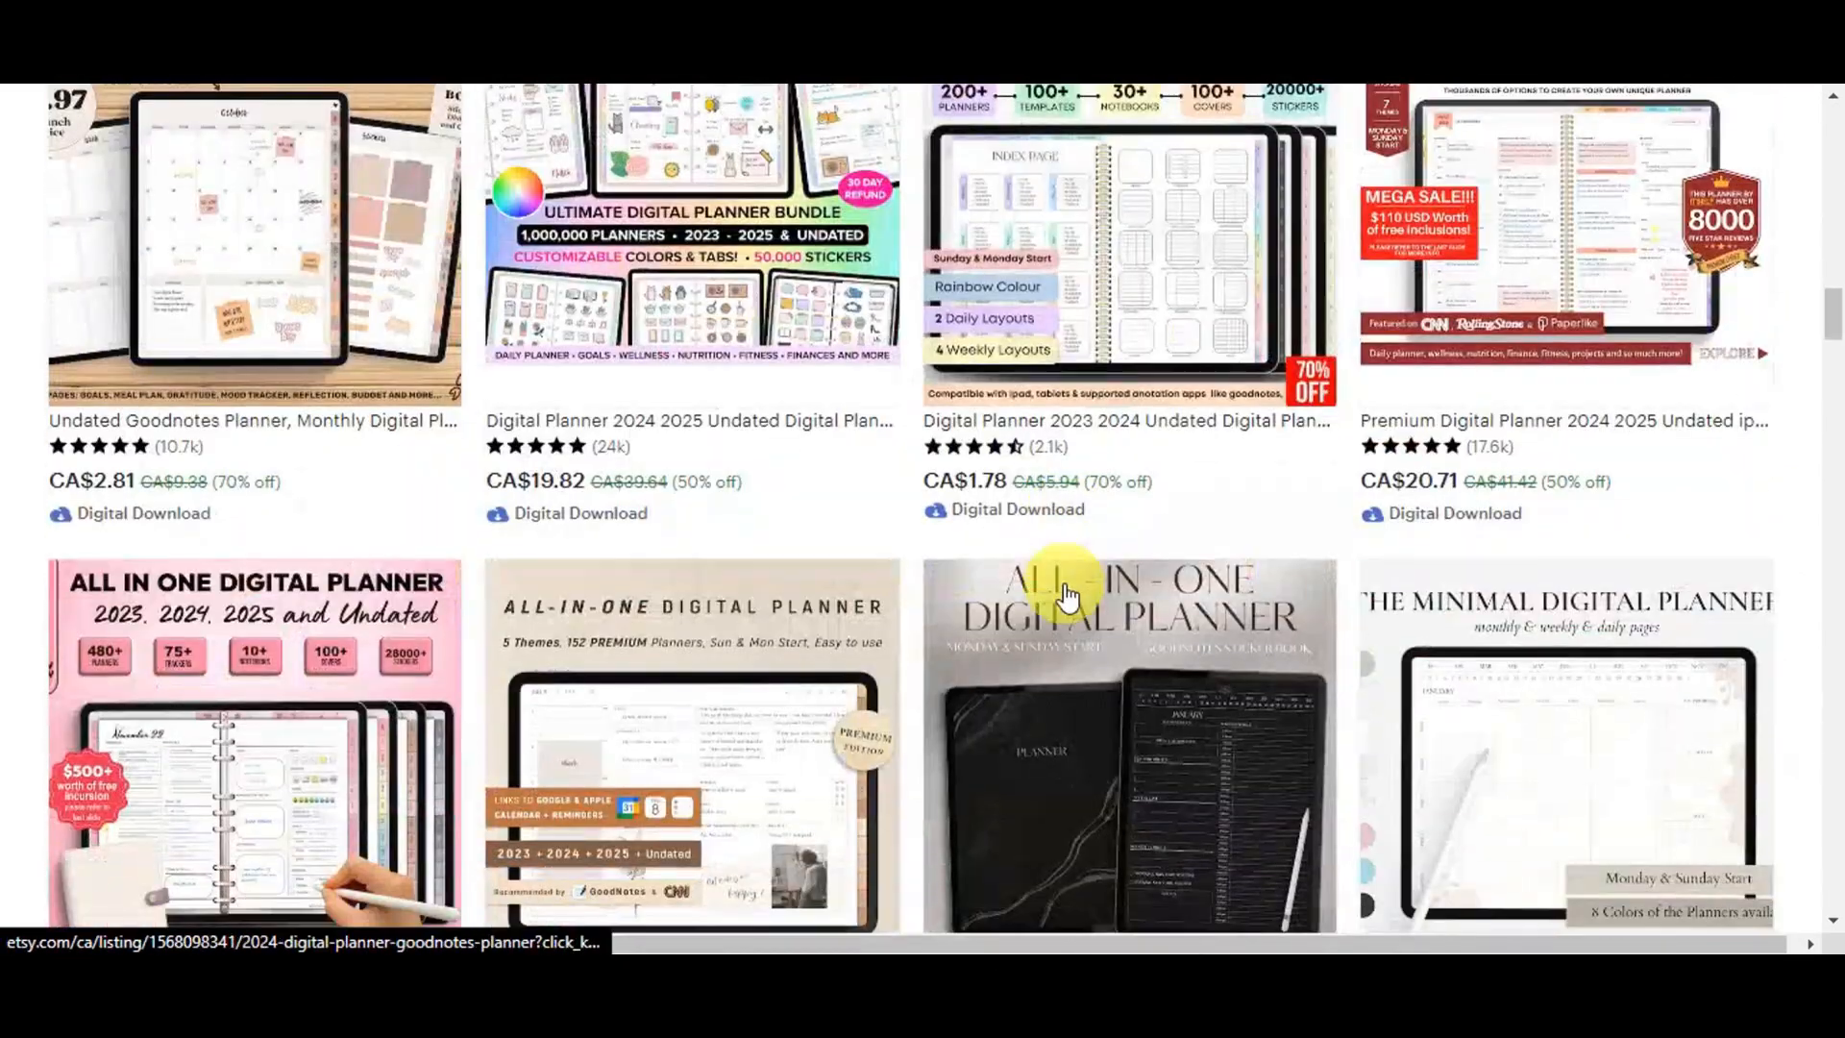
{"action": "scroll", "coordinate": [1042, 584], "scroll_direction": "down", "scroll_amount": 12}
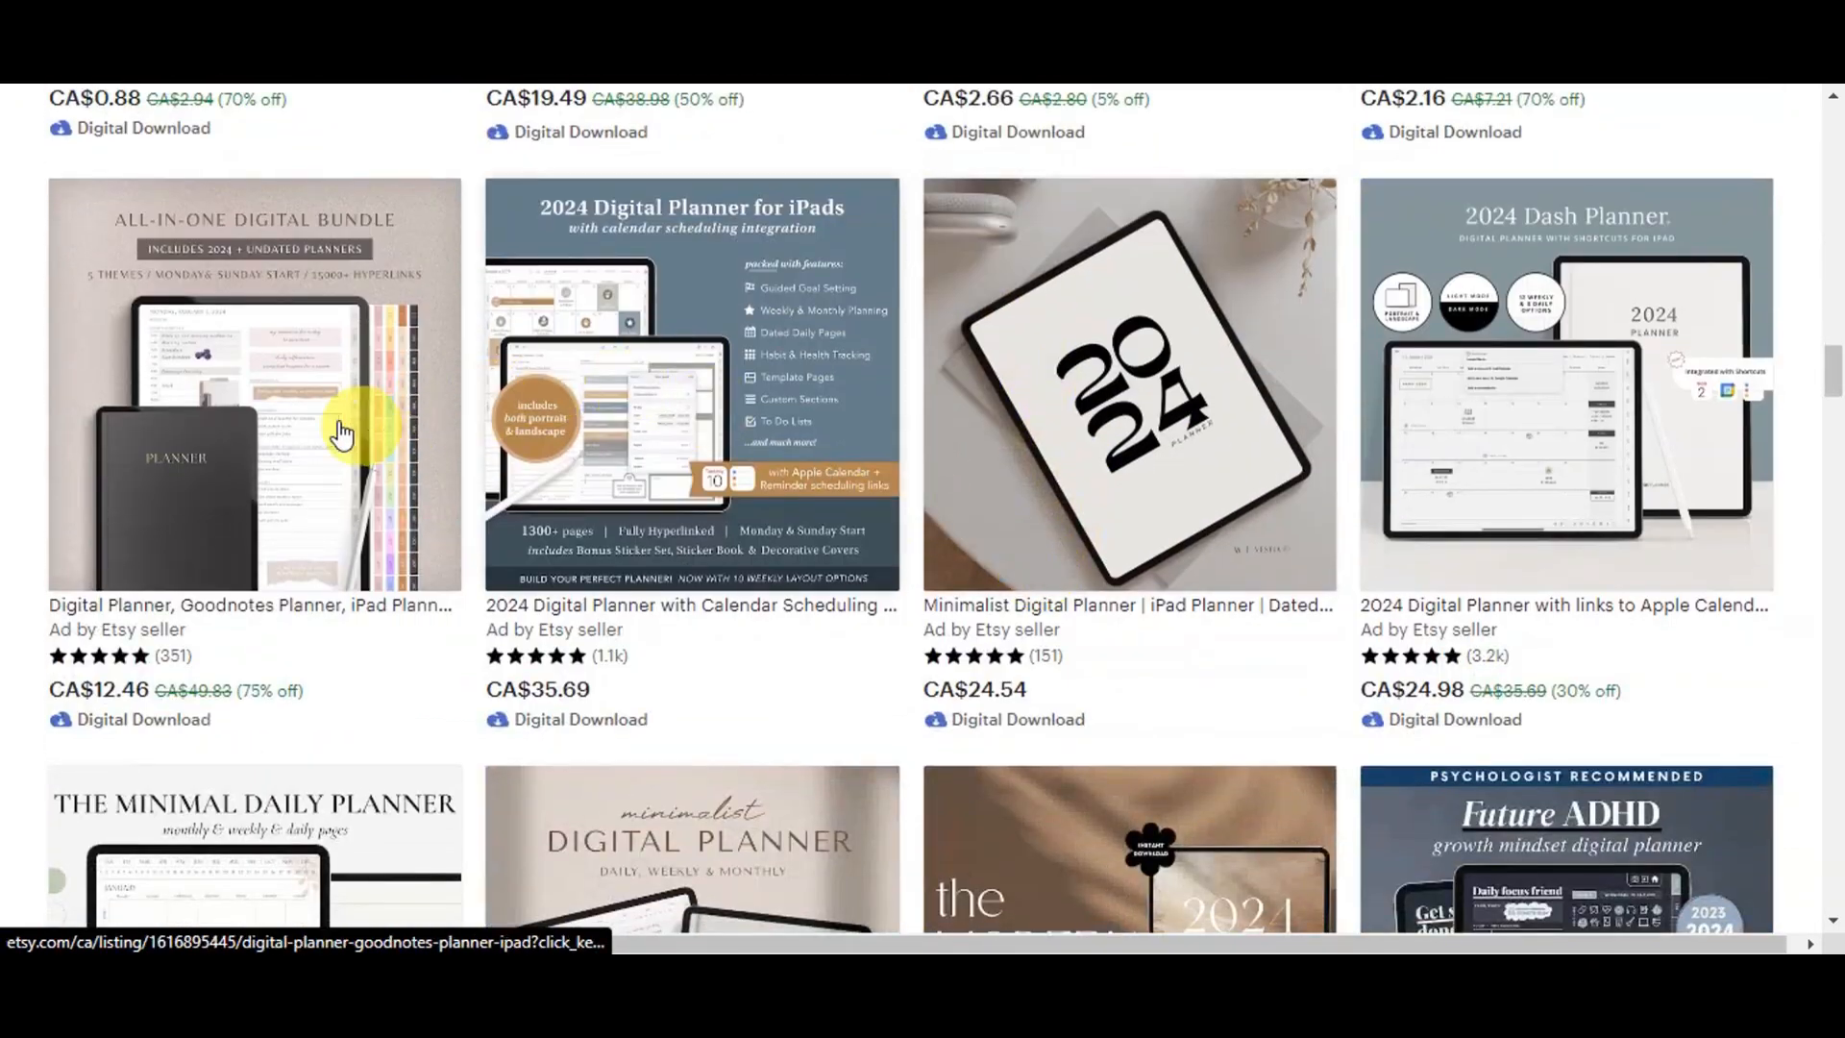
{"action": "scroll", "coordinate": [755, 426], "scroll_direction": "down", "scroll_amount": 10}
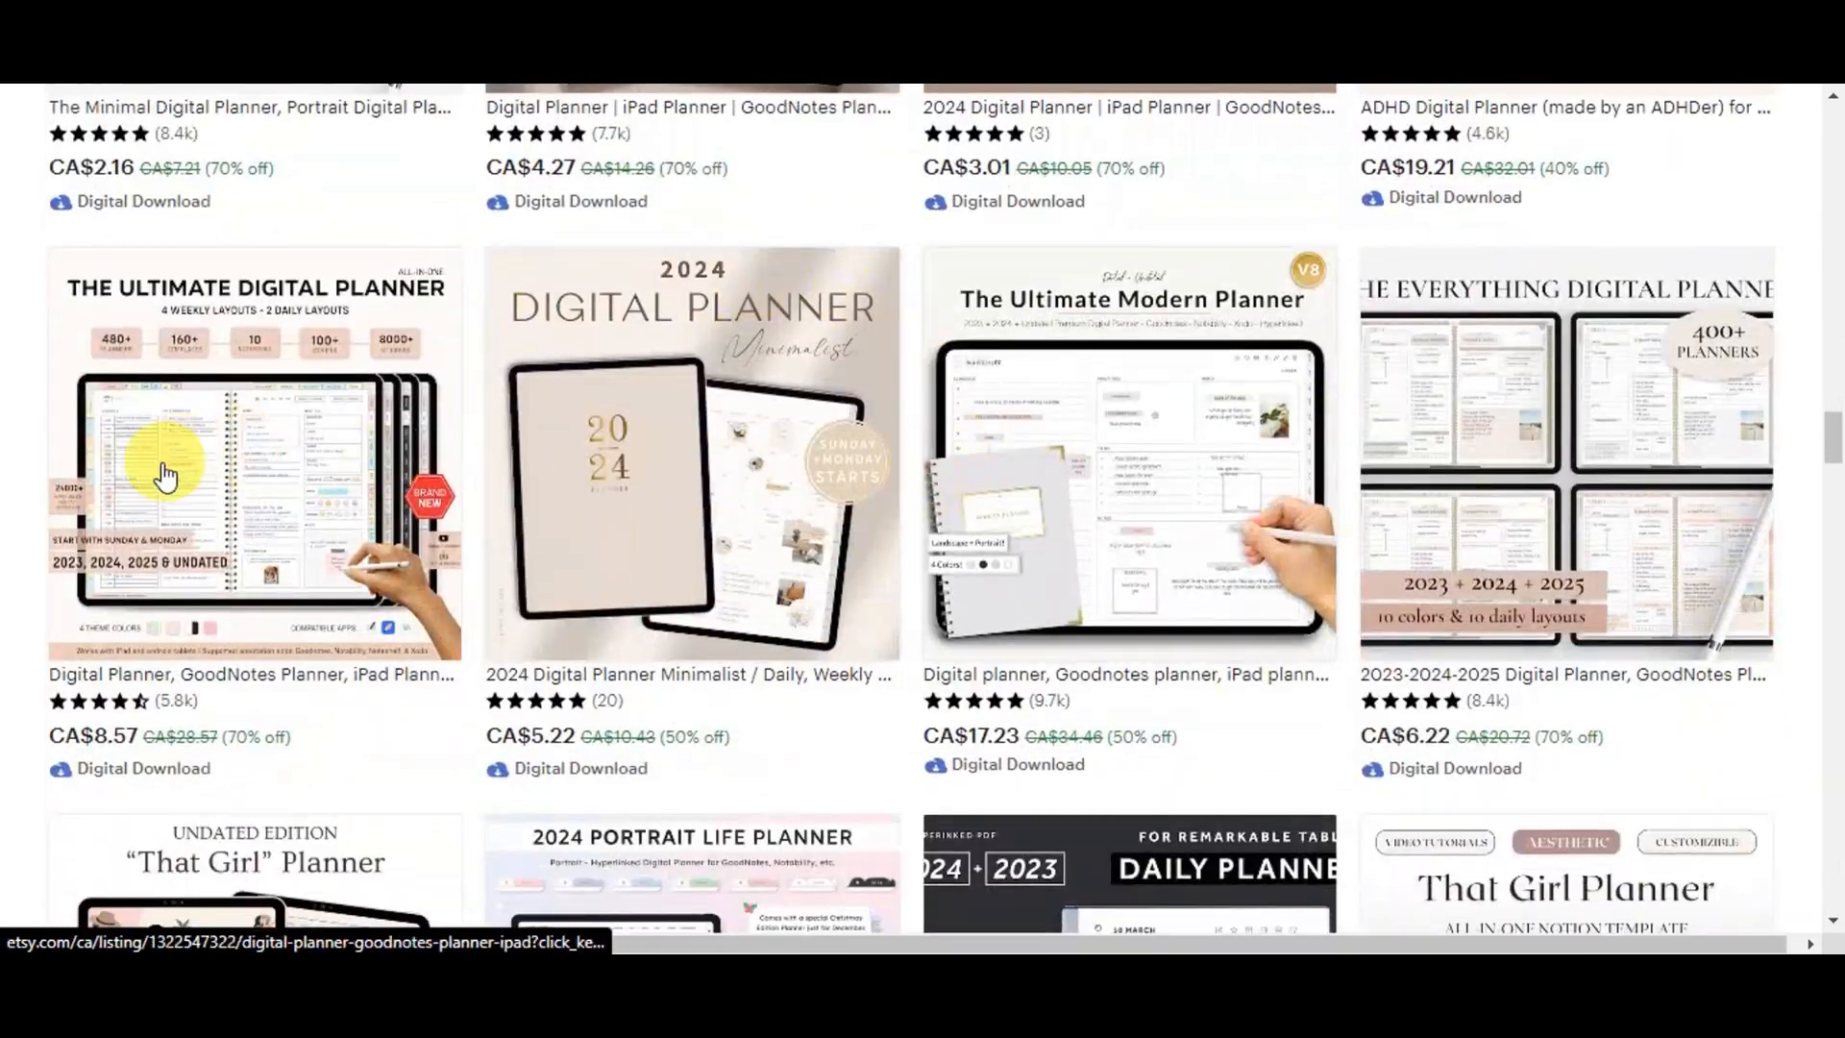
{"action": "scroll", "coordinate": [1615, 466], "scroll_direction": "down", "scroll_amount": 7}
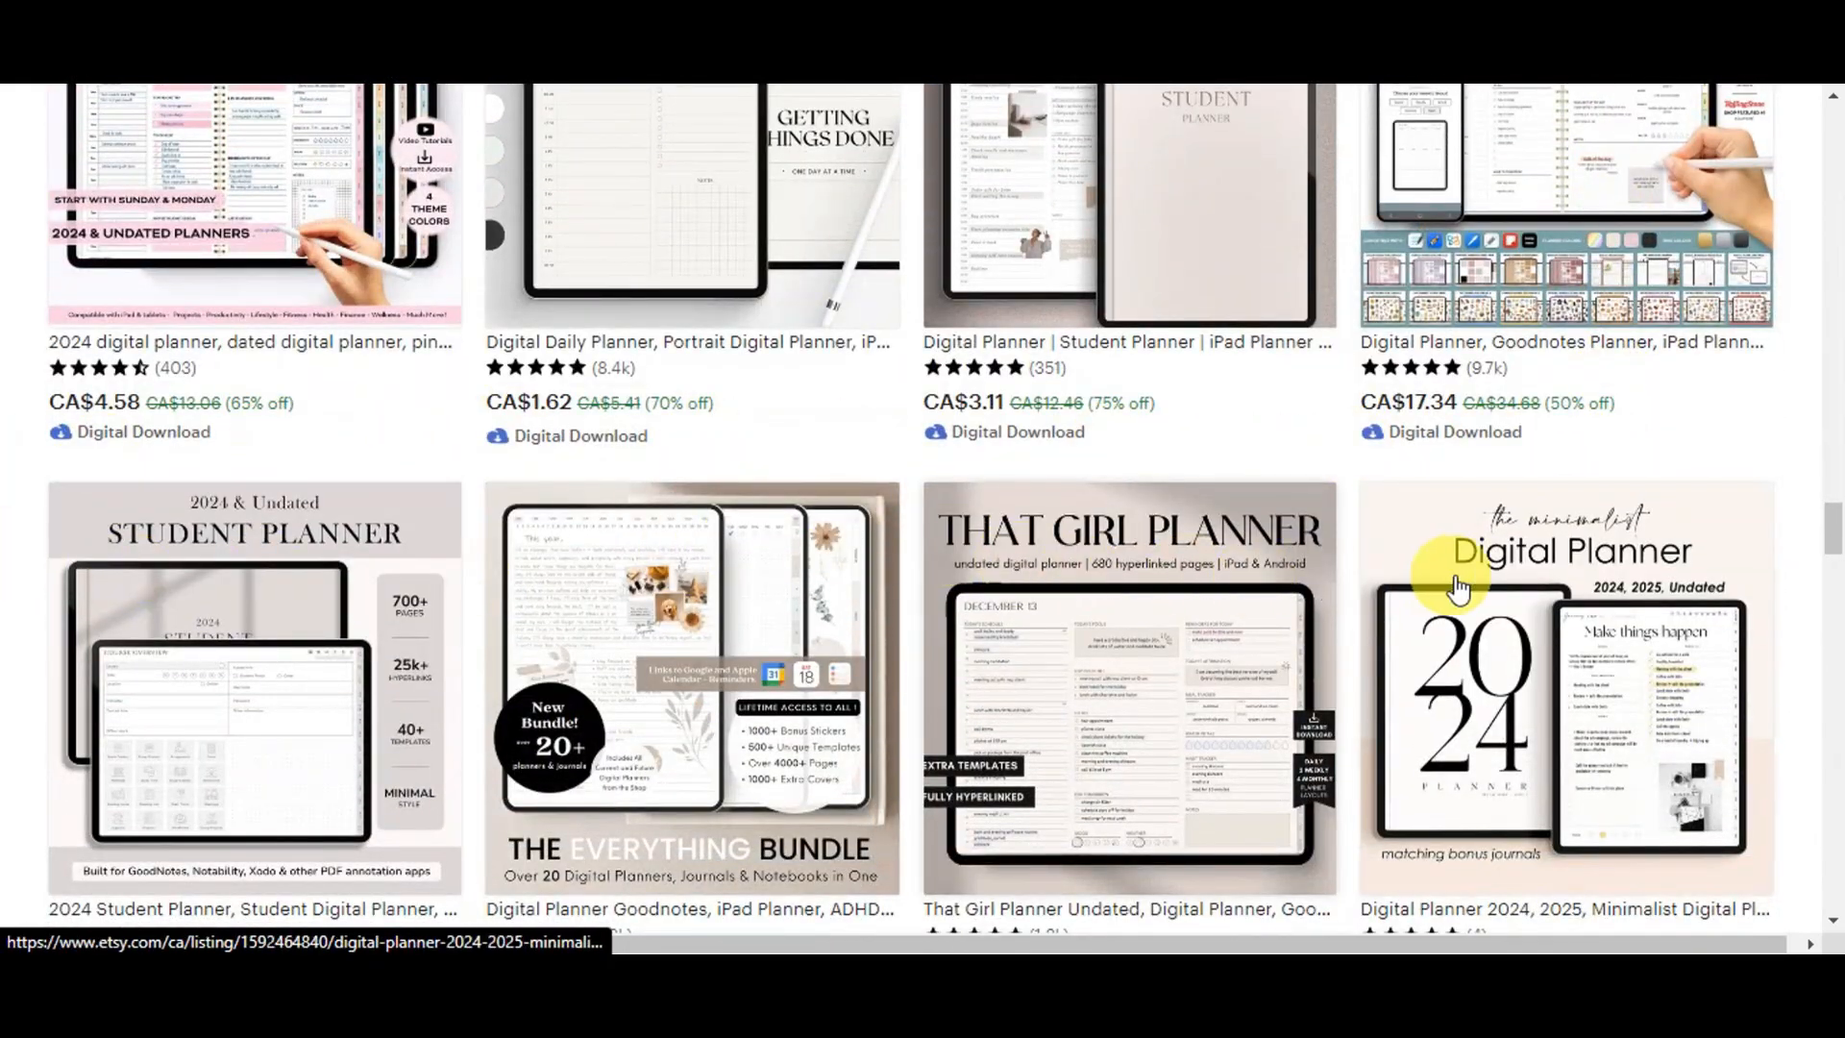
{"action": "scroll", "coordinate": [1454, 586], "scroll_direction": "down", "scroll_amount": 13}
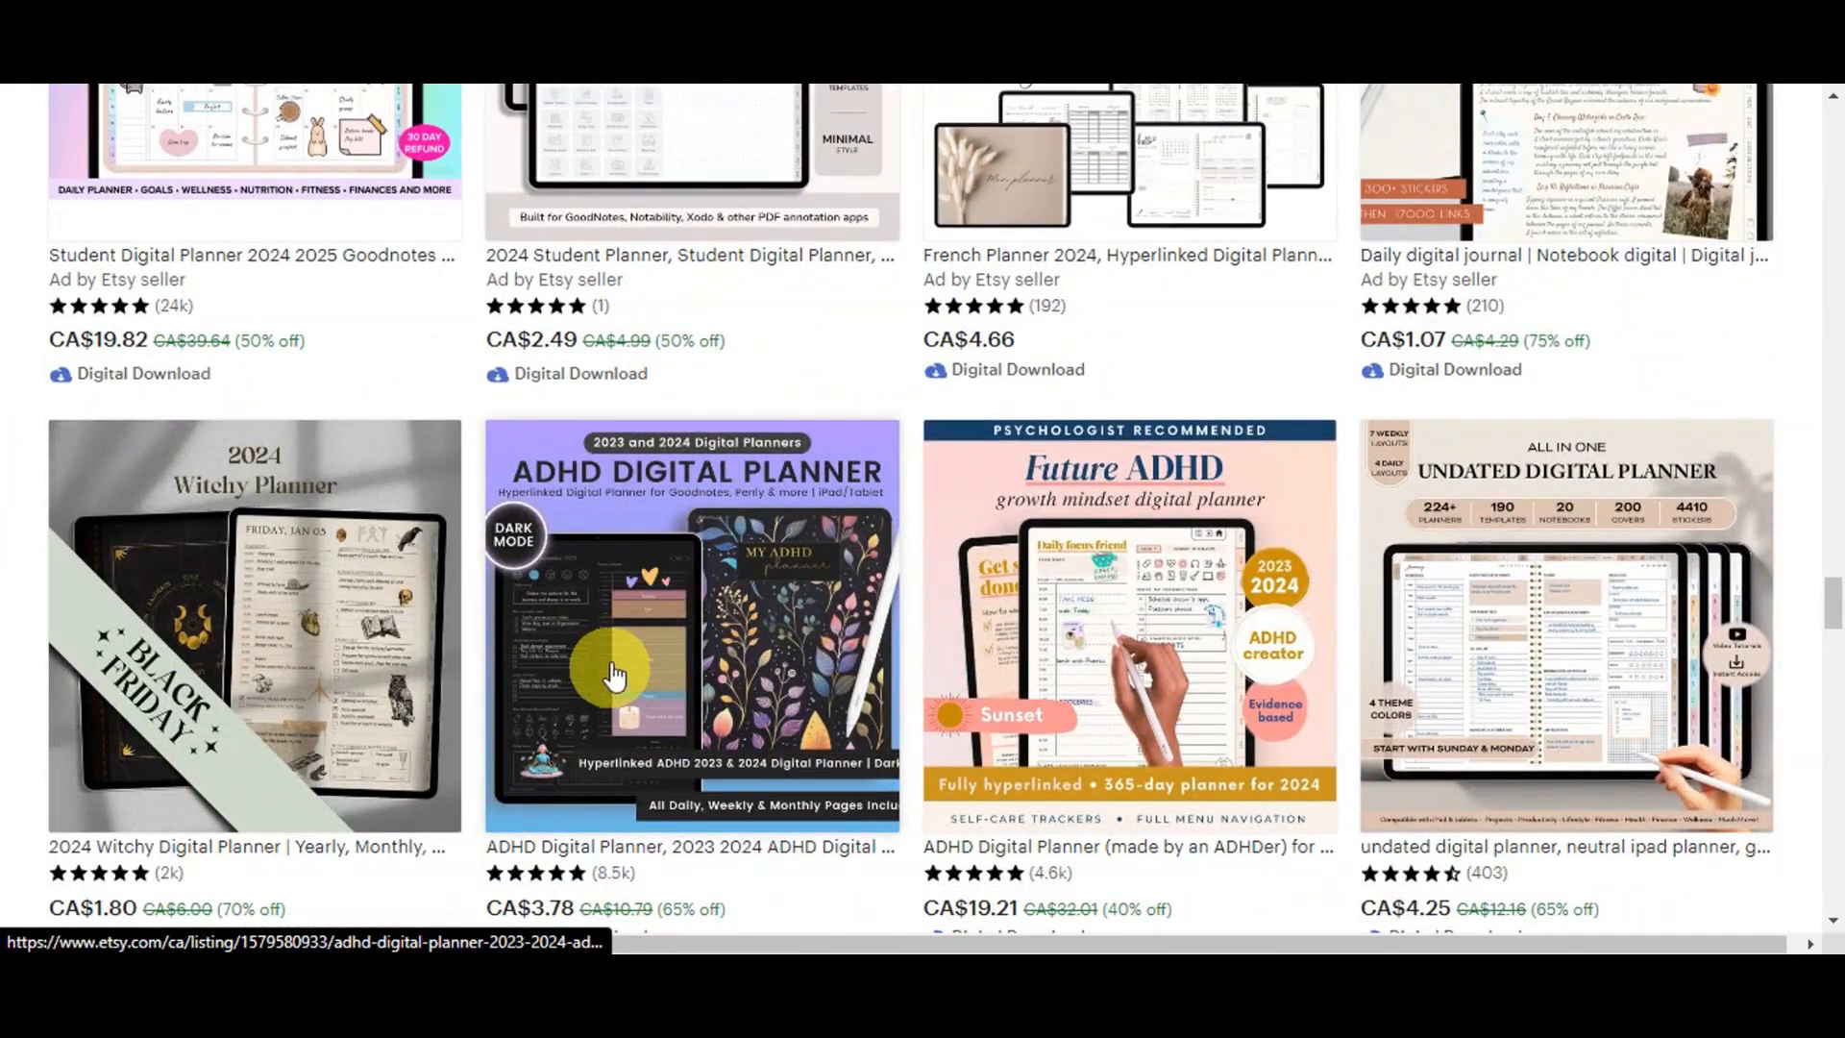
{"action": "scroll", "coordinate": [607, 685], "scroll_direction": "down", "scroll_amount": 6}
{"action": "scroll", "coordinate": [1441, 663], "scroll_direction": "down", "scroll_amount": 3}
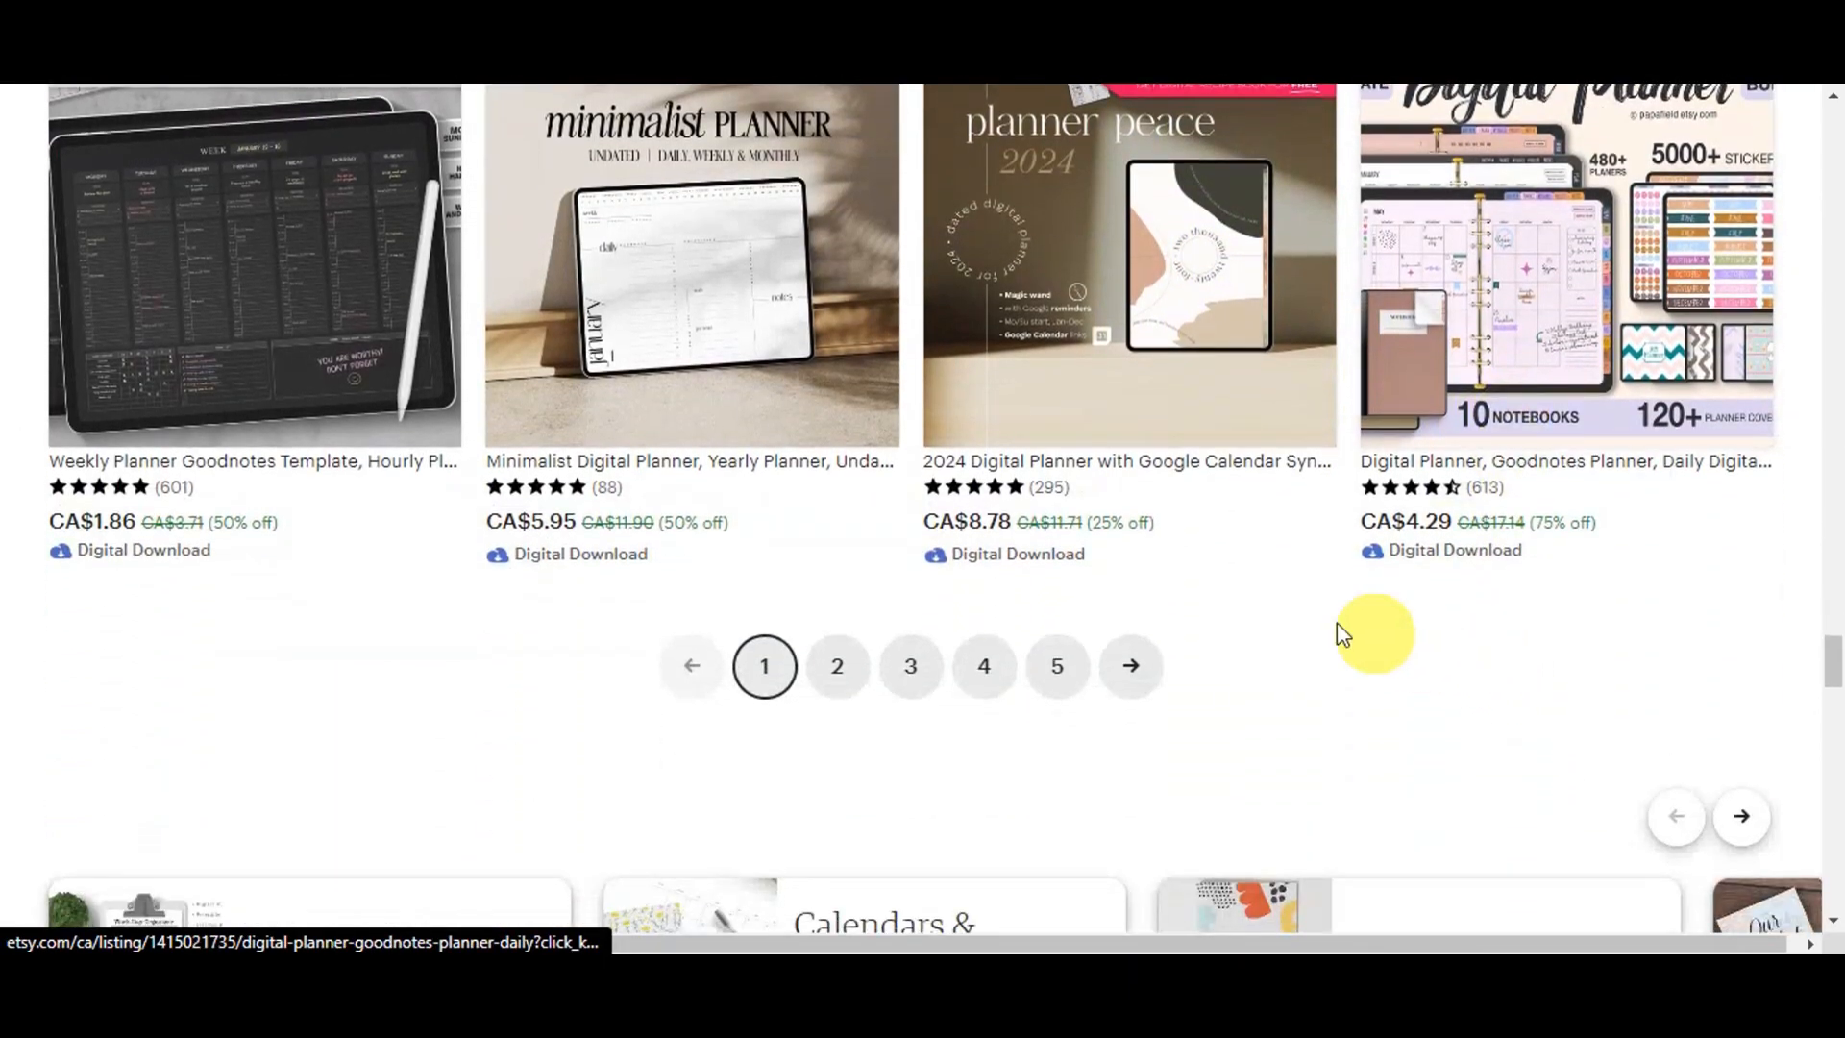
- Open page 2 of the search results and browse its planner listings
{"action": "left_click", "coordinate": [842, 668]}
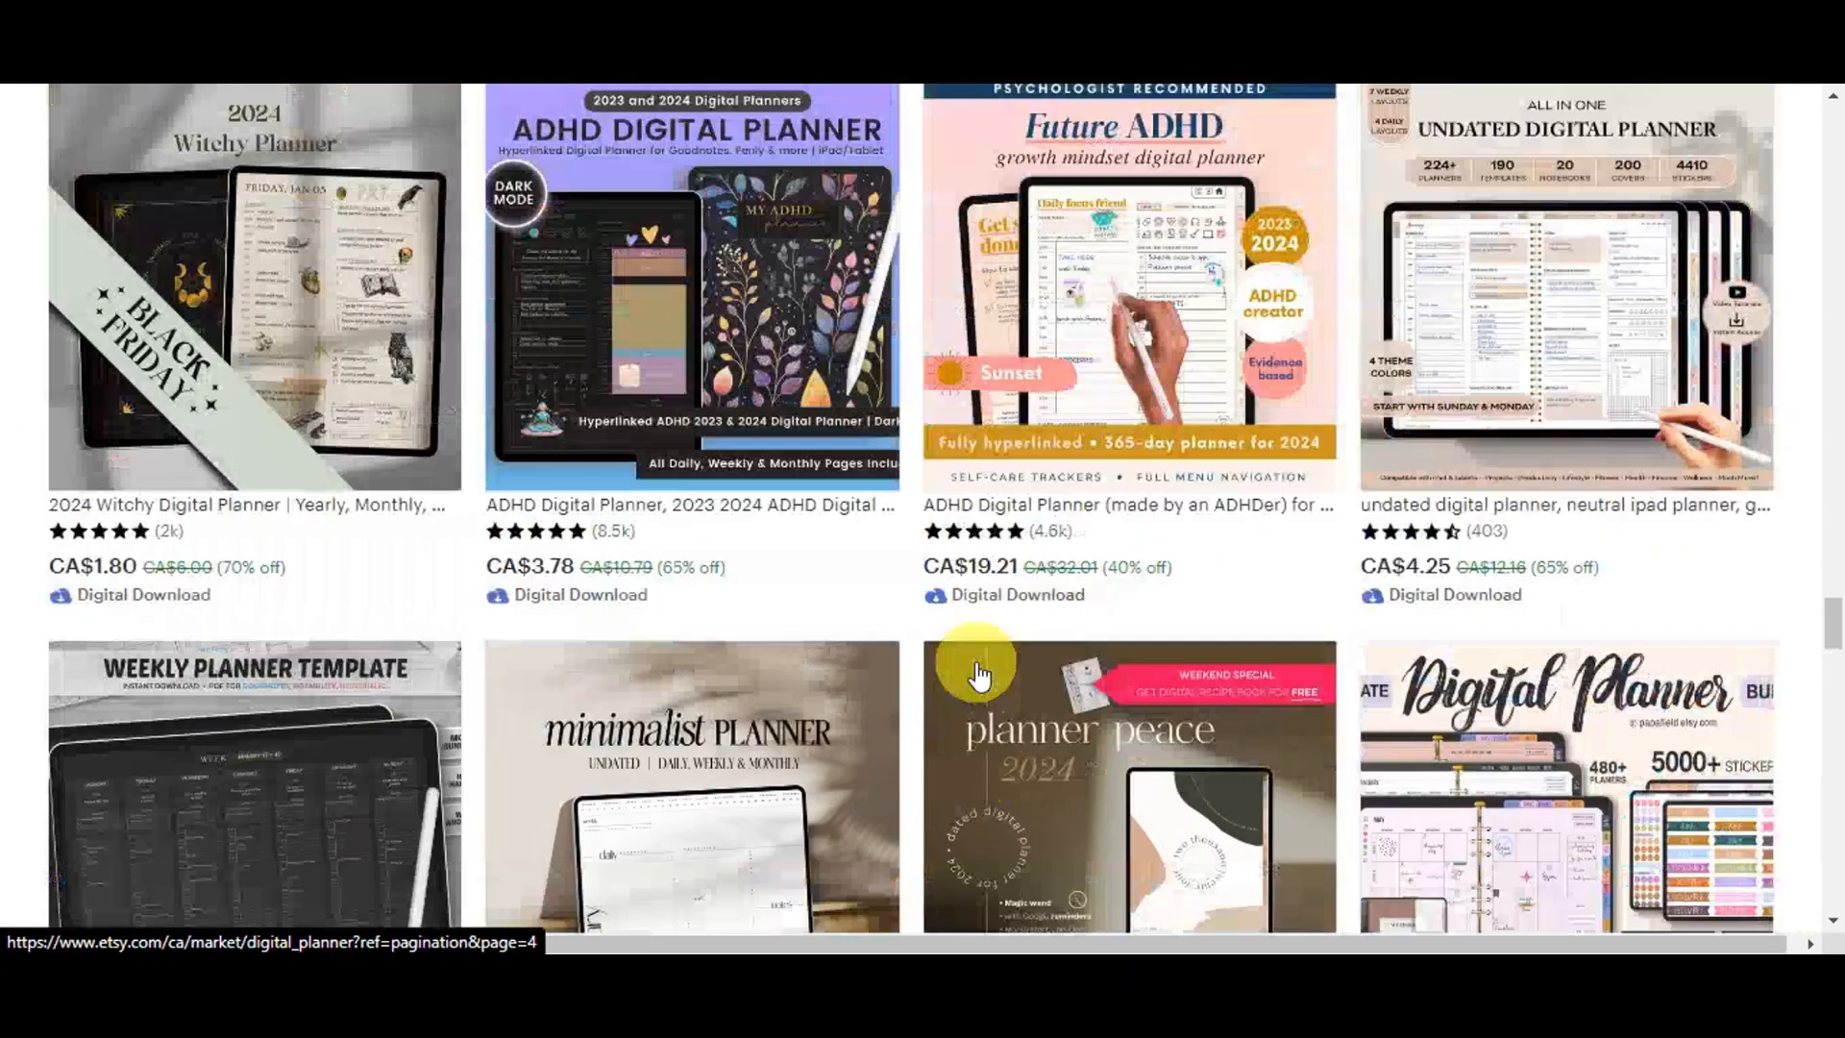
{"action": "scroll", "coordinate": [716, 514], "scroll_direction": "down", "scroll_amount": 3}
{"action": "scroll", "coordinate": [1615, 535], "scroll_direction": "down", "scroll_amount": 10}
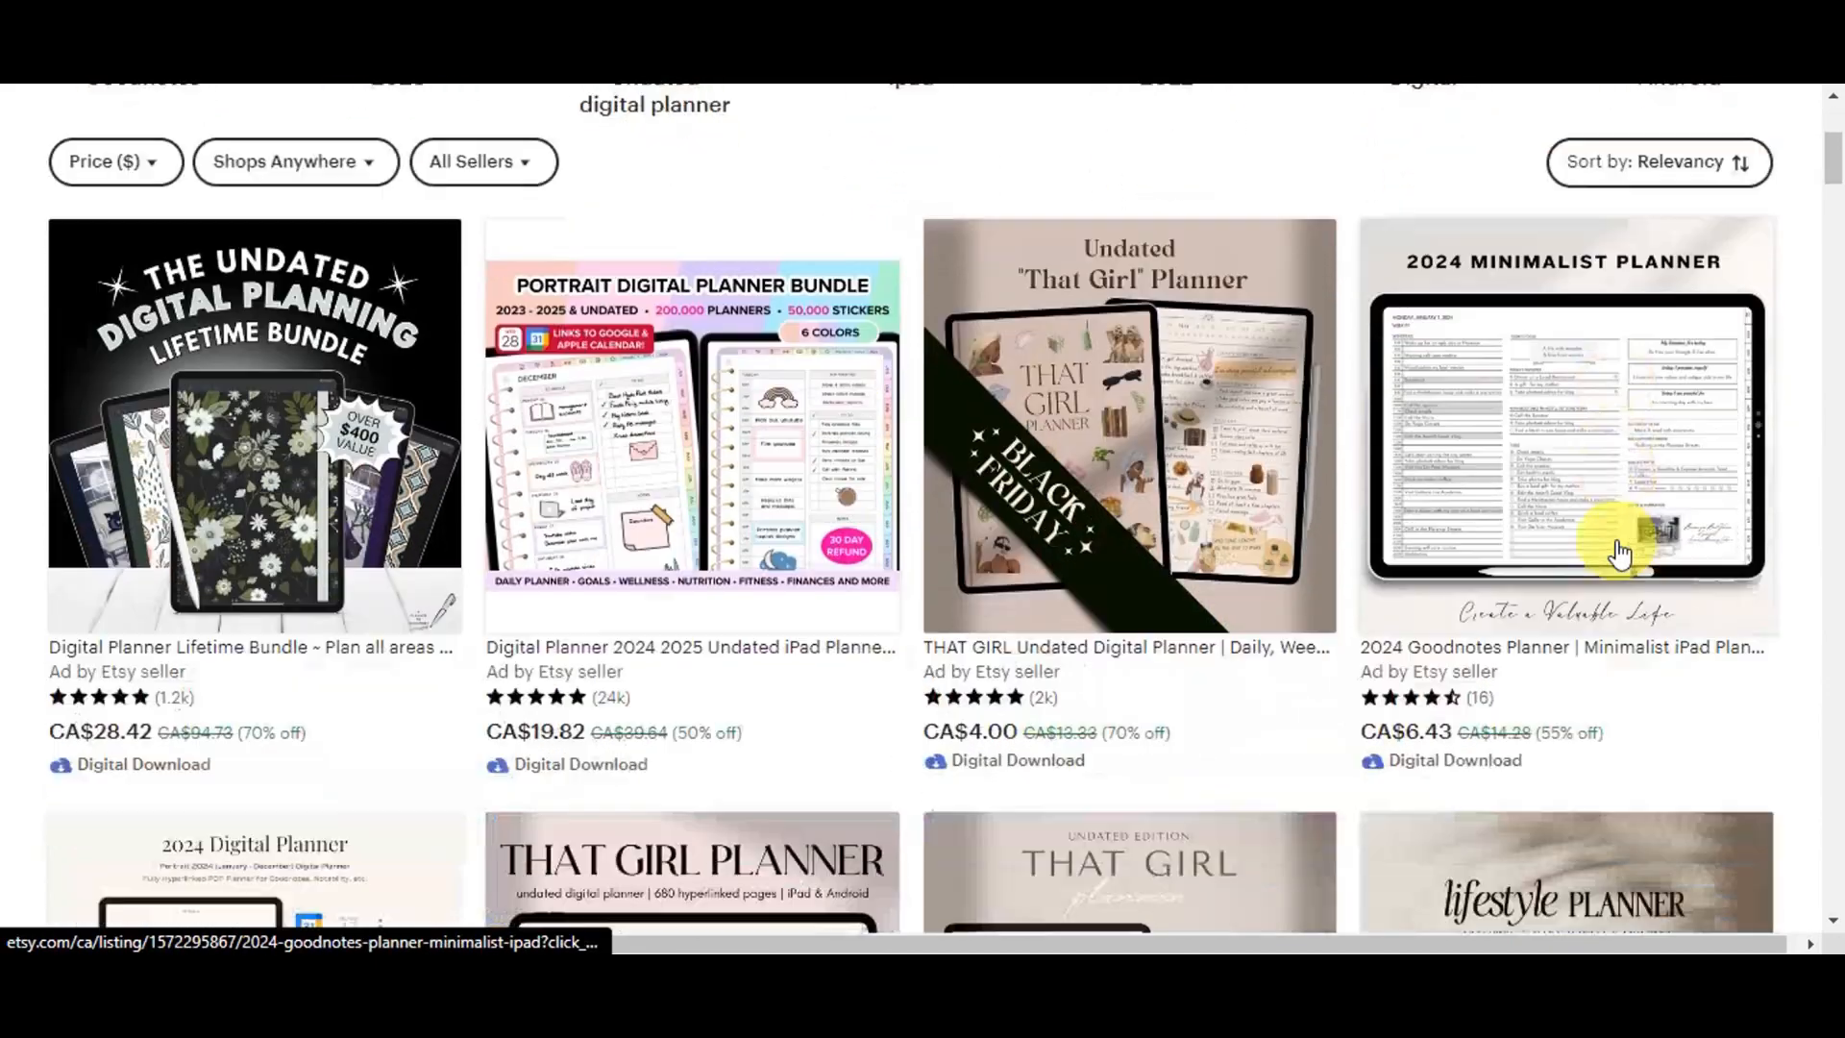
{"action": "scroll", "coordinate": [1614, 528], "scroll_direction": "down", "scroll_amount": 2}
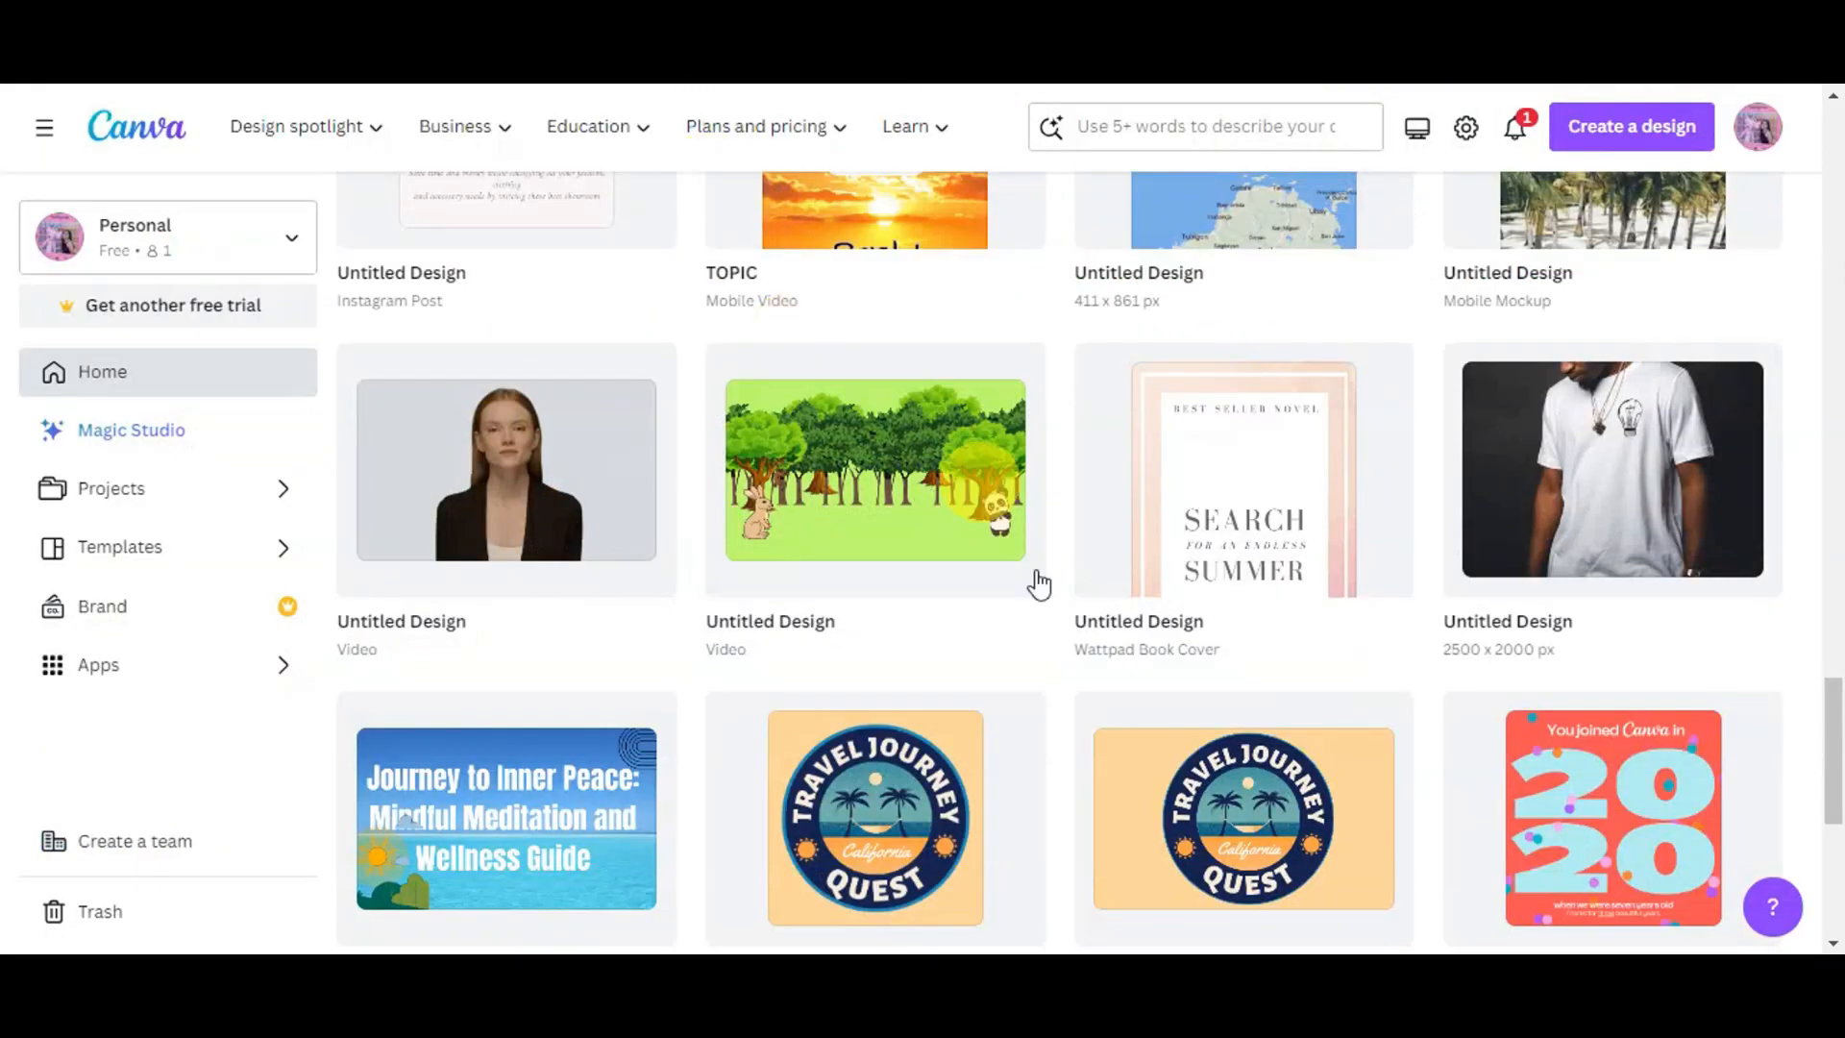
- Switch to Canva and start a new Planner design sized 21 × 29.7 cm
{"action": "scroll", "coordinate": [1038, 584], "scroll_direction": "up", "scroll_amount": 20}
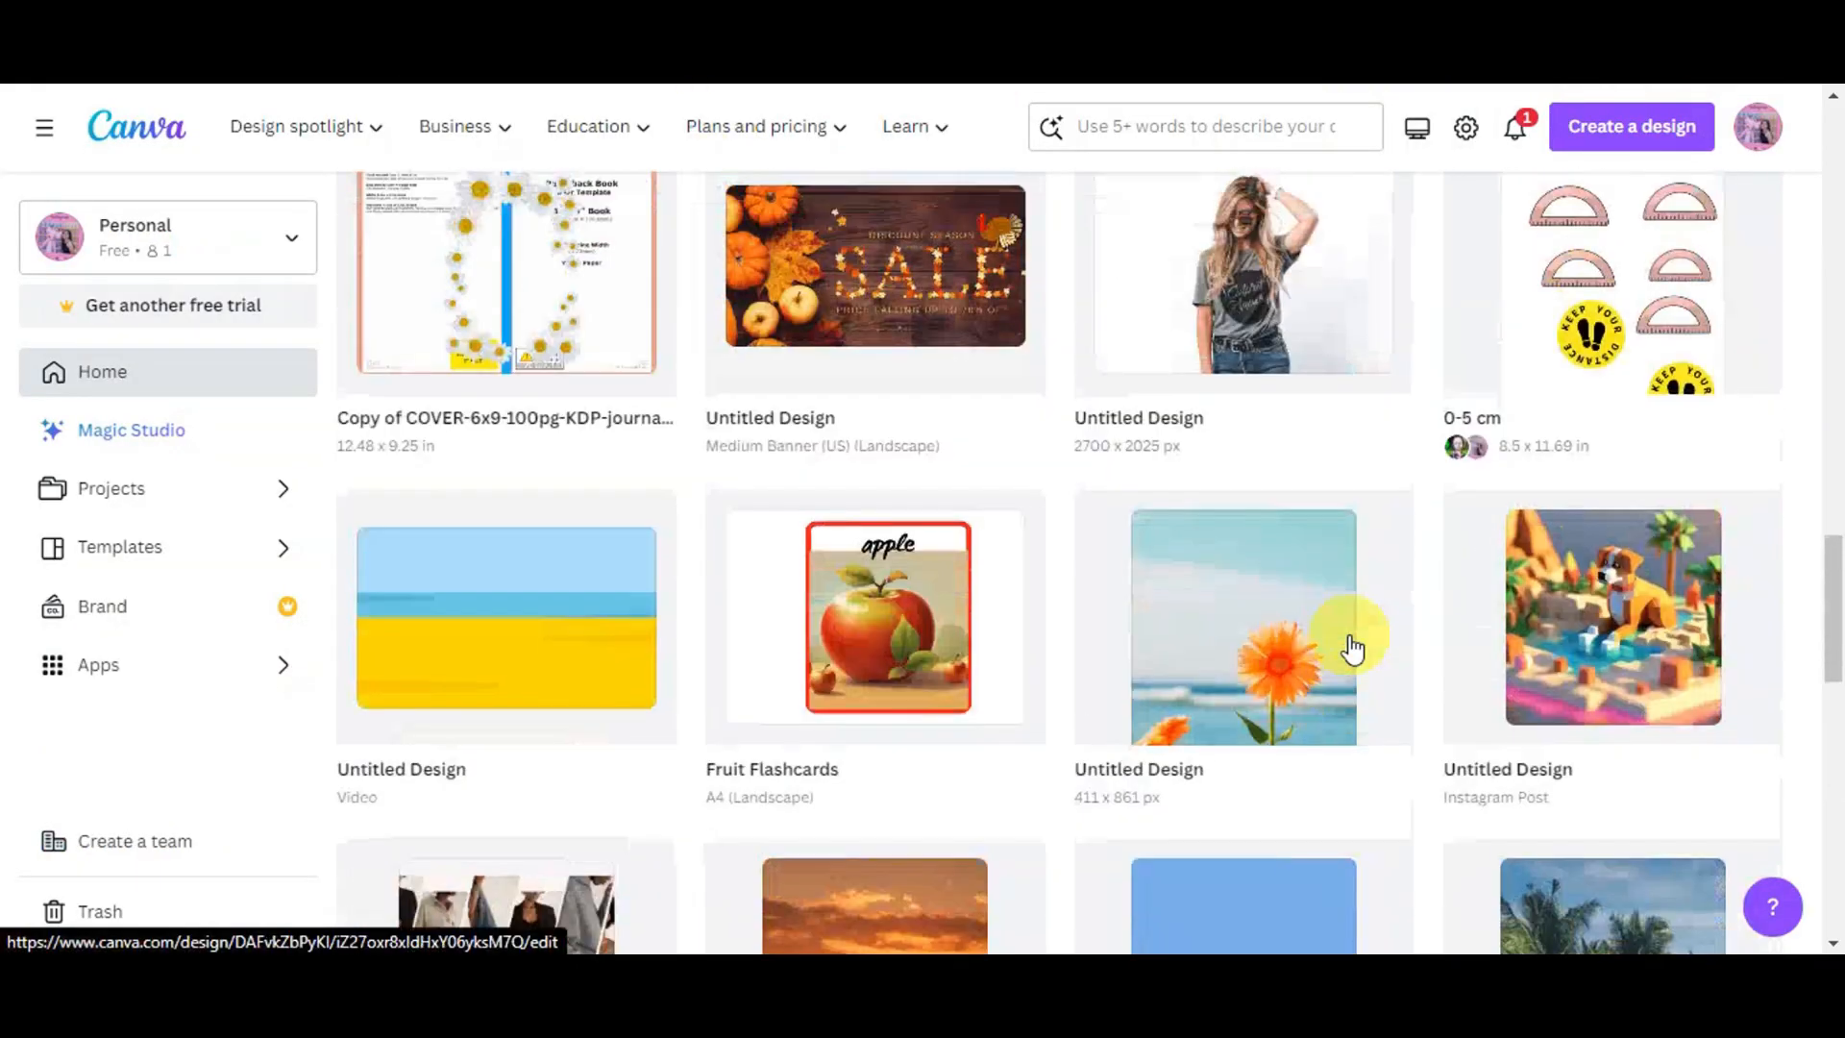
{"action": "scroll", "coordinate": [1451, 577], "scroll_direction": "up", "scroll_amount": 3}
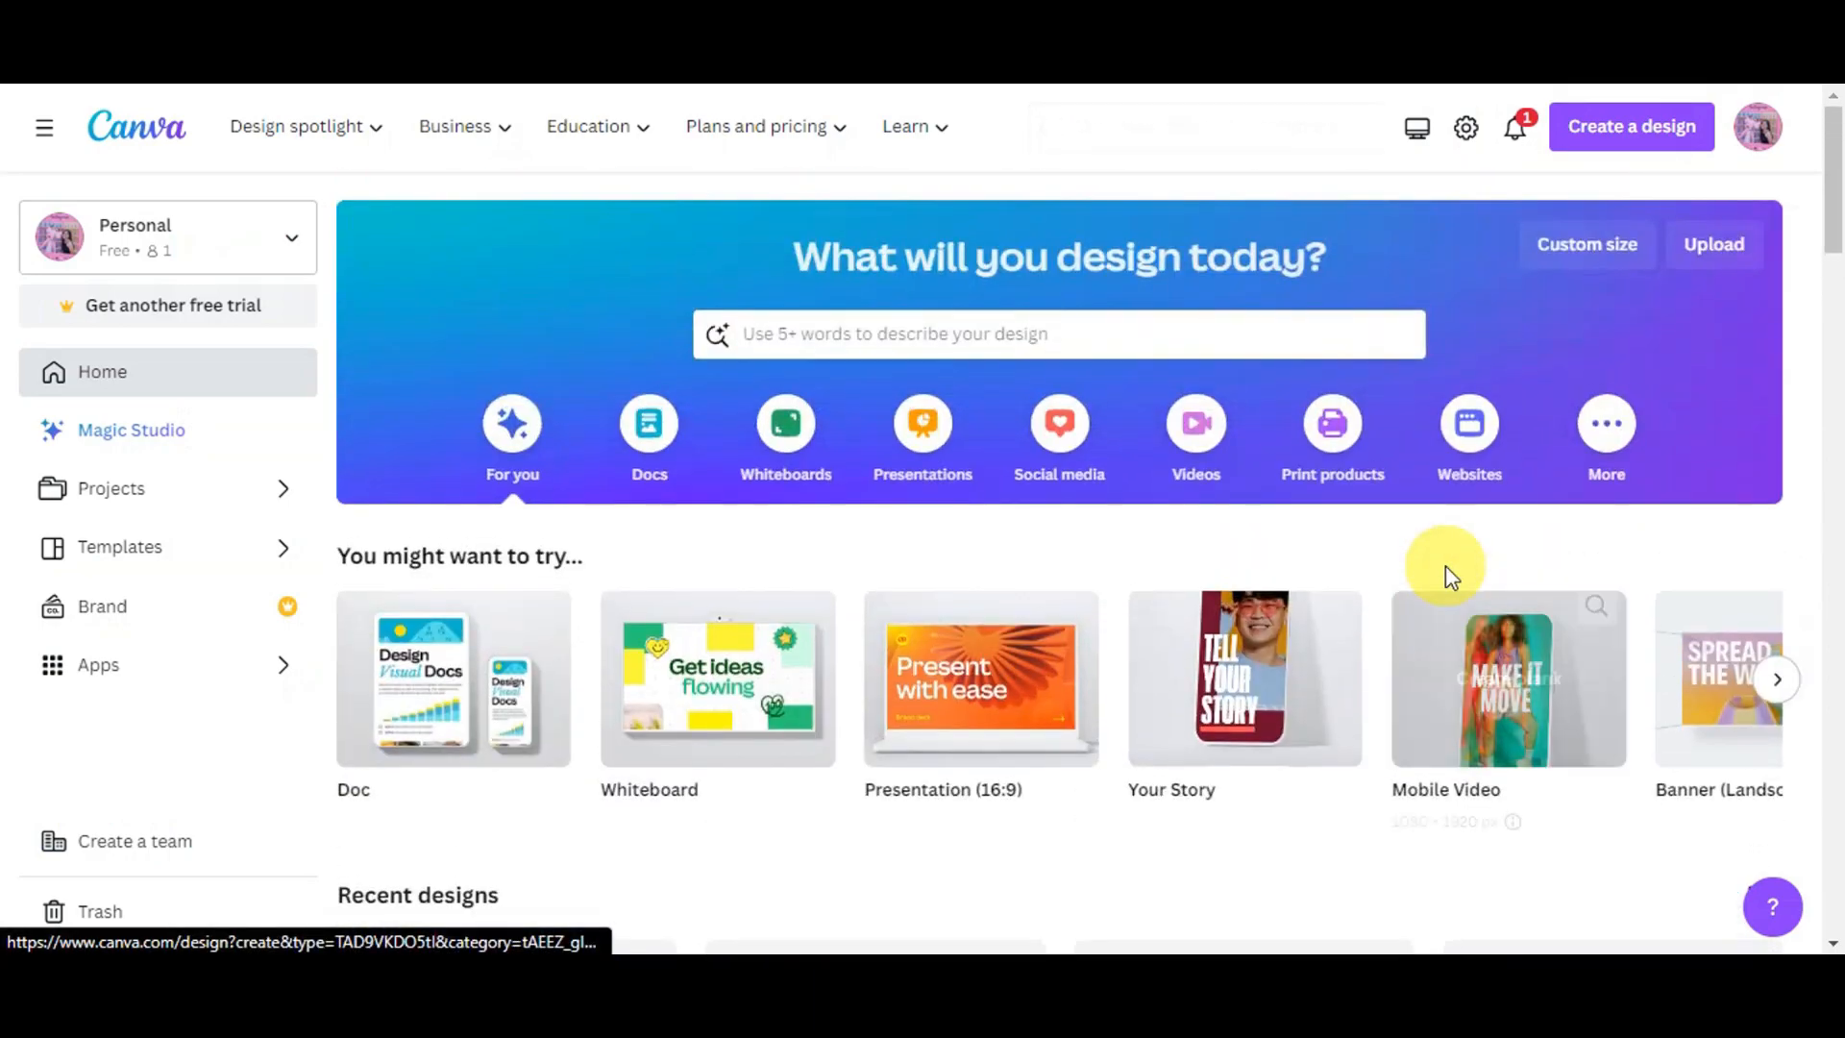
{"action": "left_click", "coordinate": [1631, 136]}
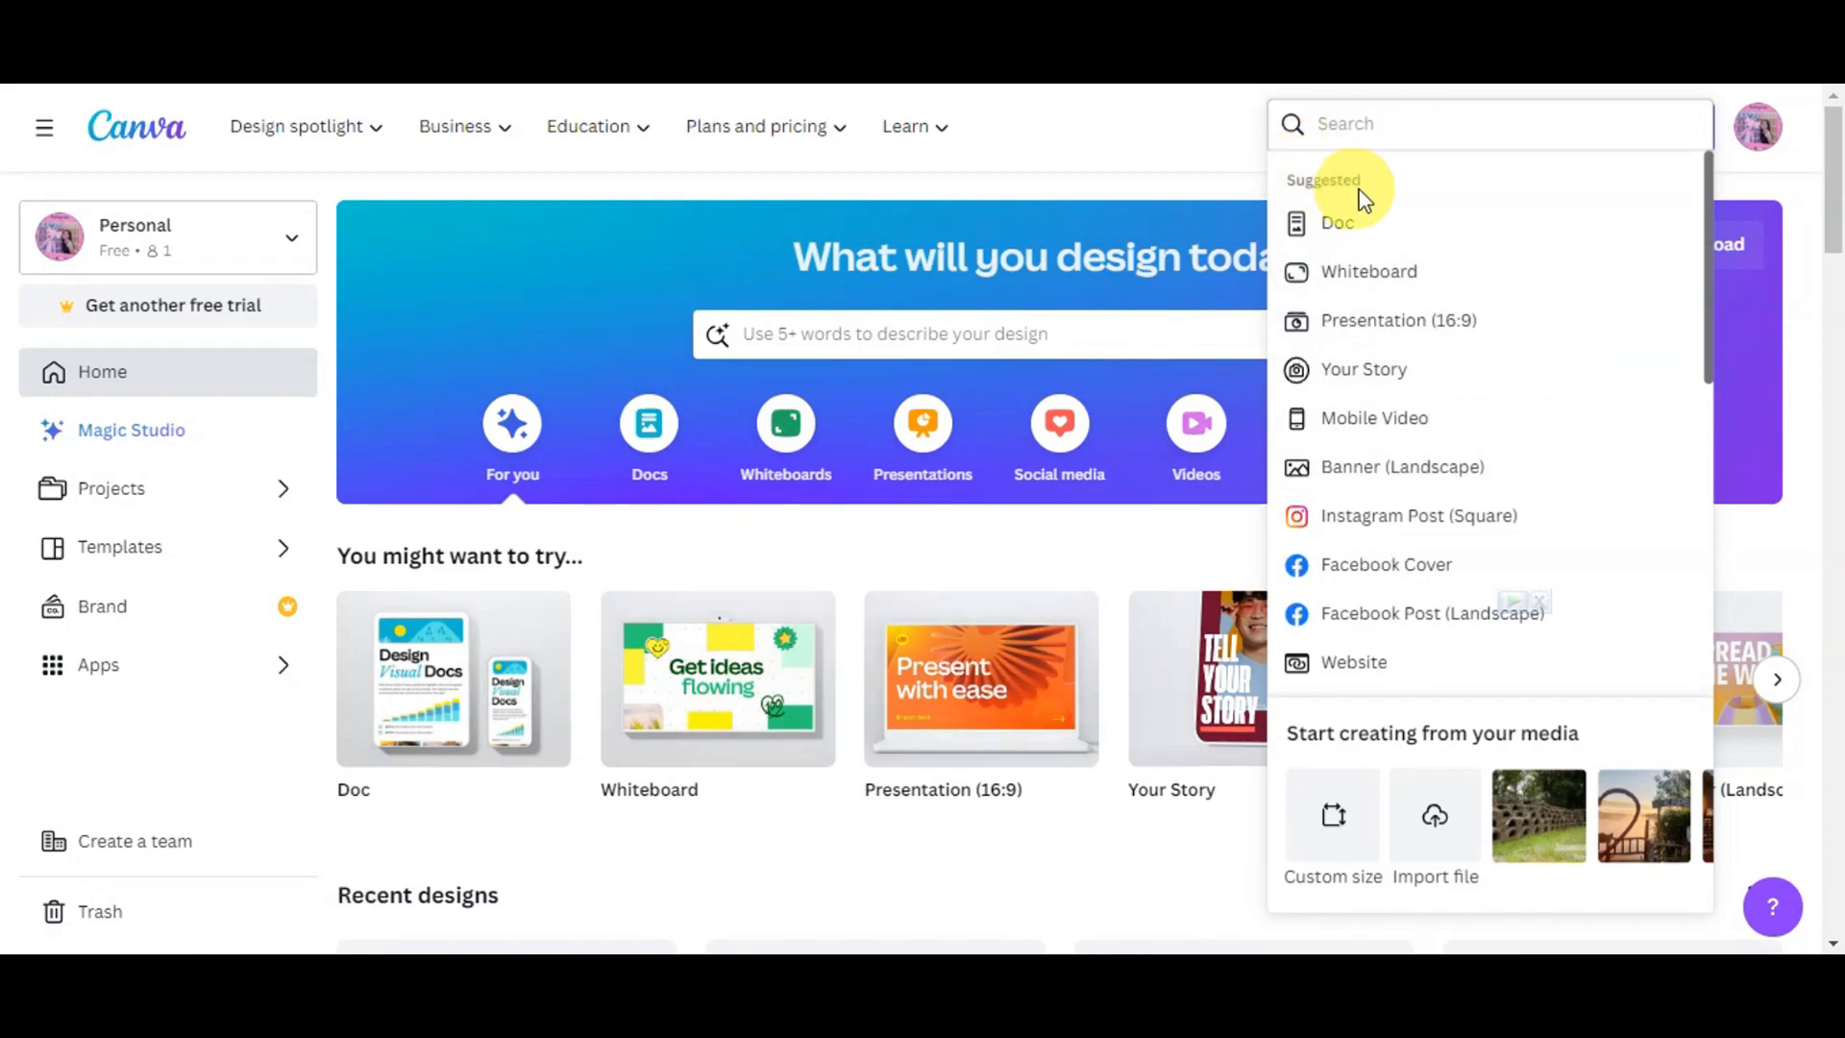
{"action": "scroll", "coordinate": [1470, 265], "scroll_direction": "down", "scroll_amount": 2}
{"action": "scroll", "coordinate": [1422, 248], "scroll_direction": "up", "scroll_amount": 2}
{"action": "scroll", "coordinate": [1420, 425], "scroll_direction": "down", "scroll_amount": 8}
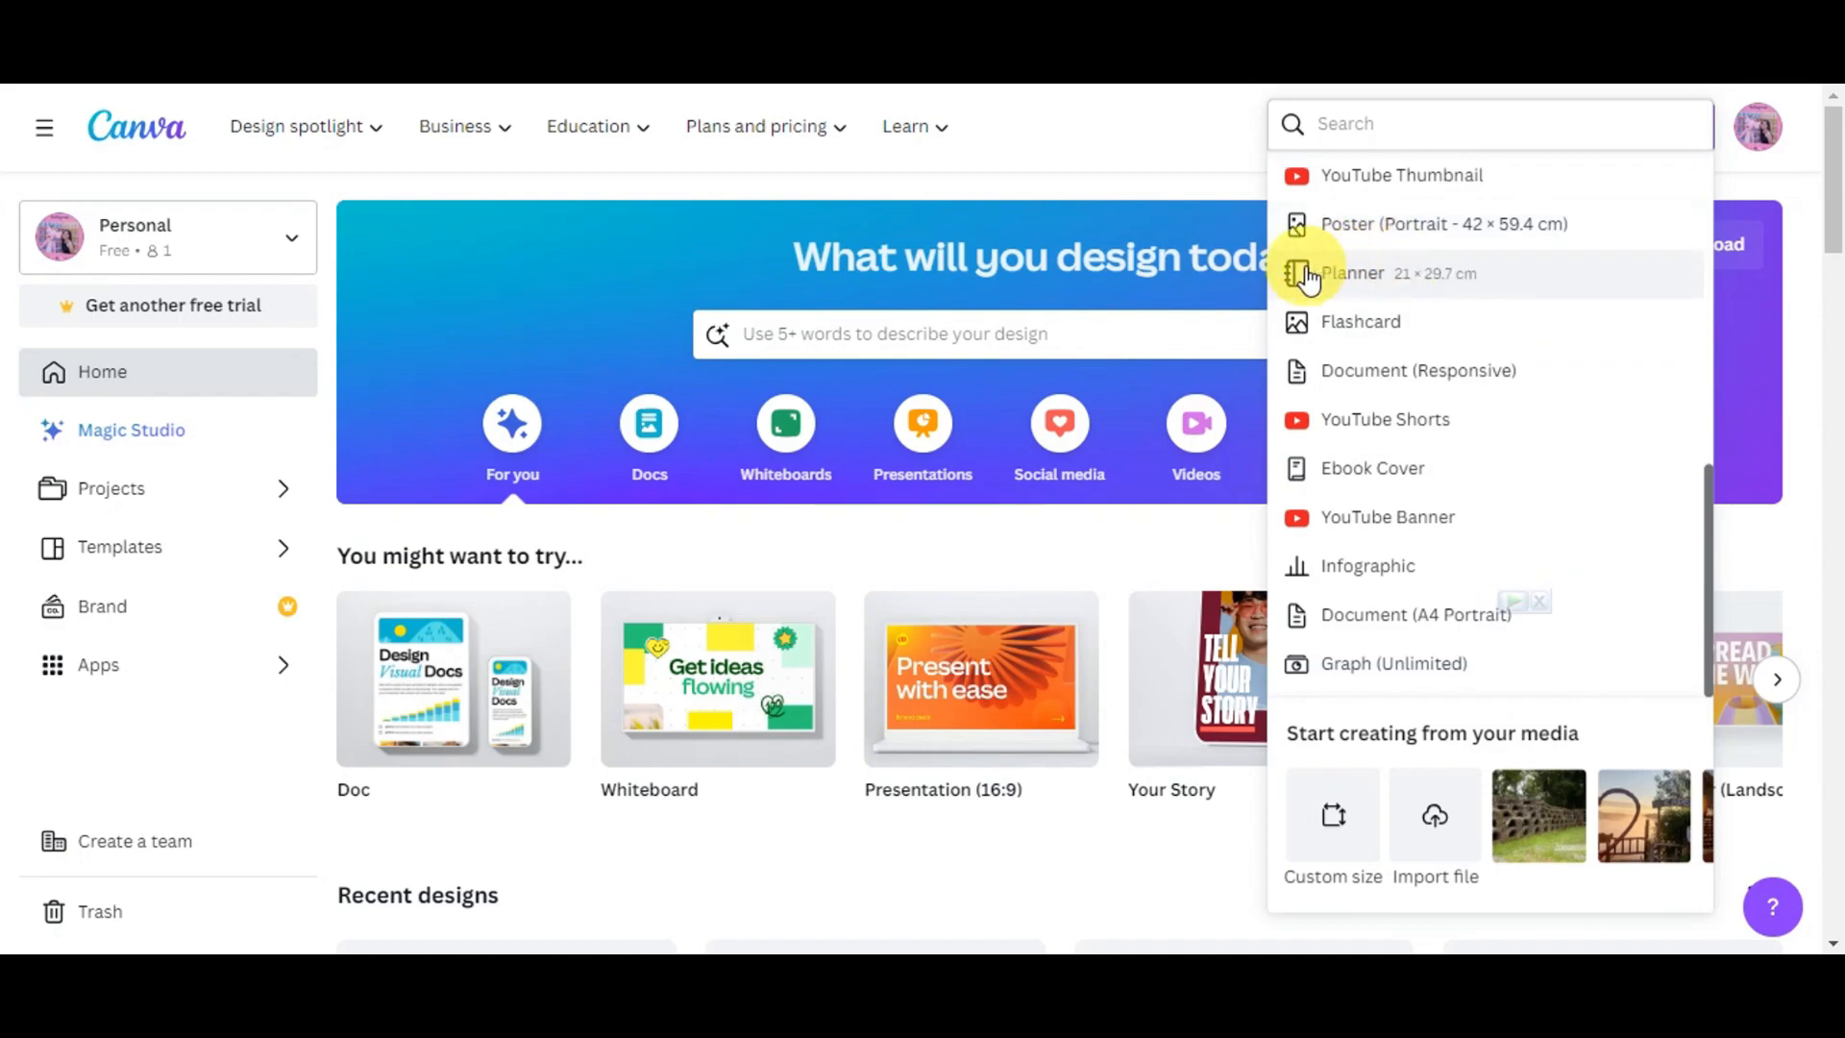
{"action": "left_click", "coordinate": [1389, 276]}
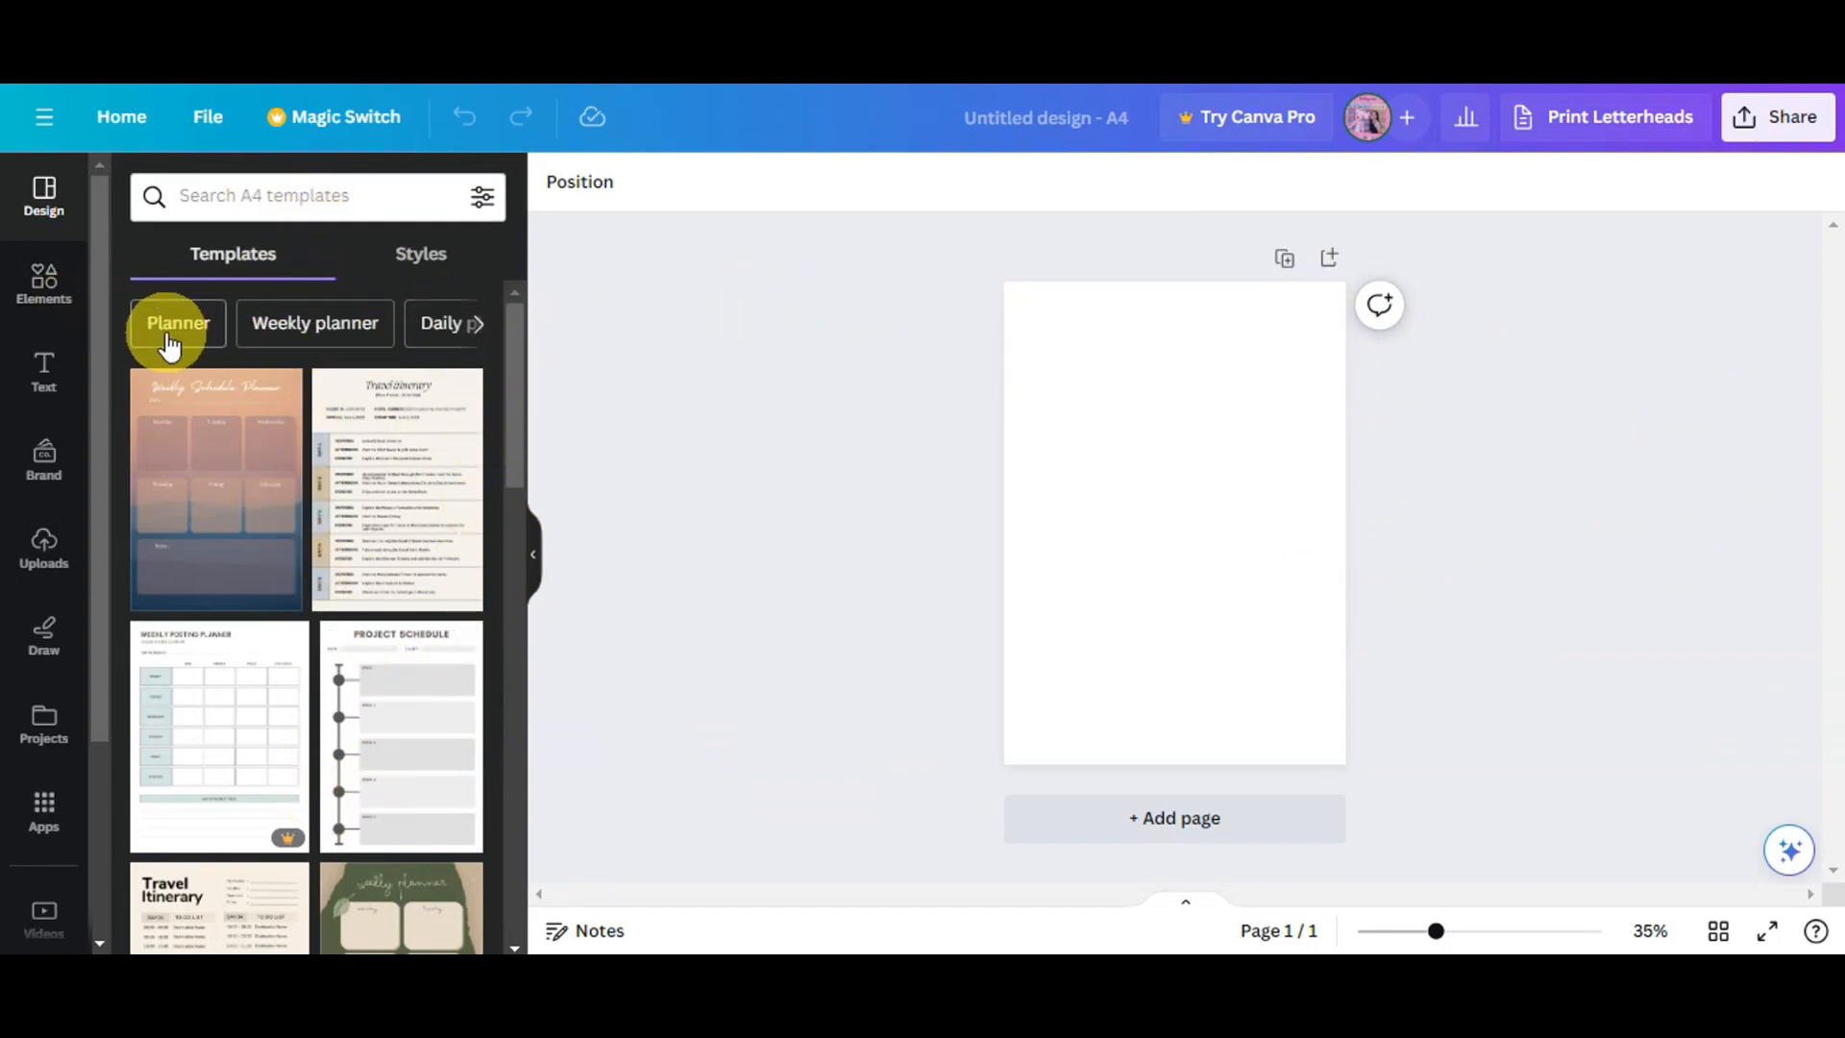
- Apply the mint green grid-pattern background to the blank planner page
{"action": "left_click", "coordinate": [476, 326]}
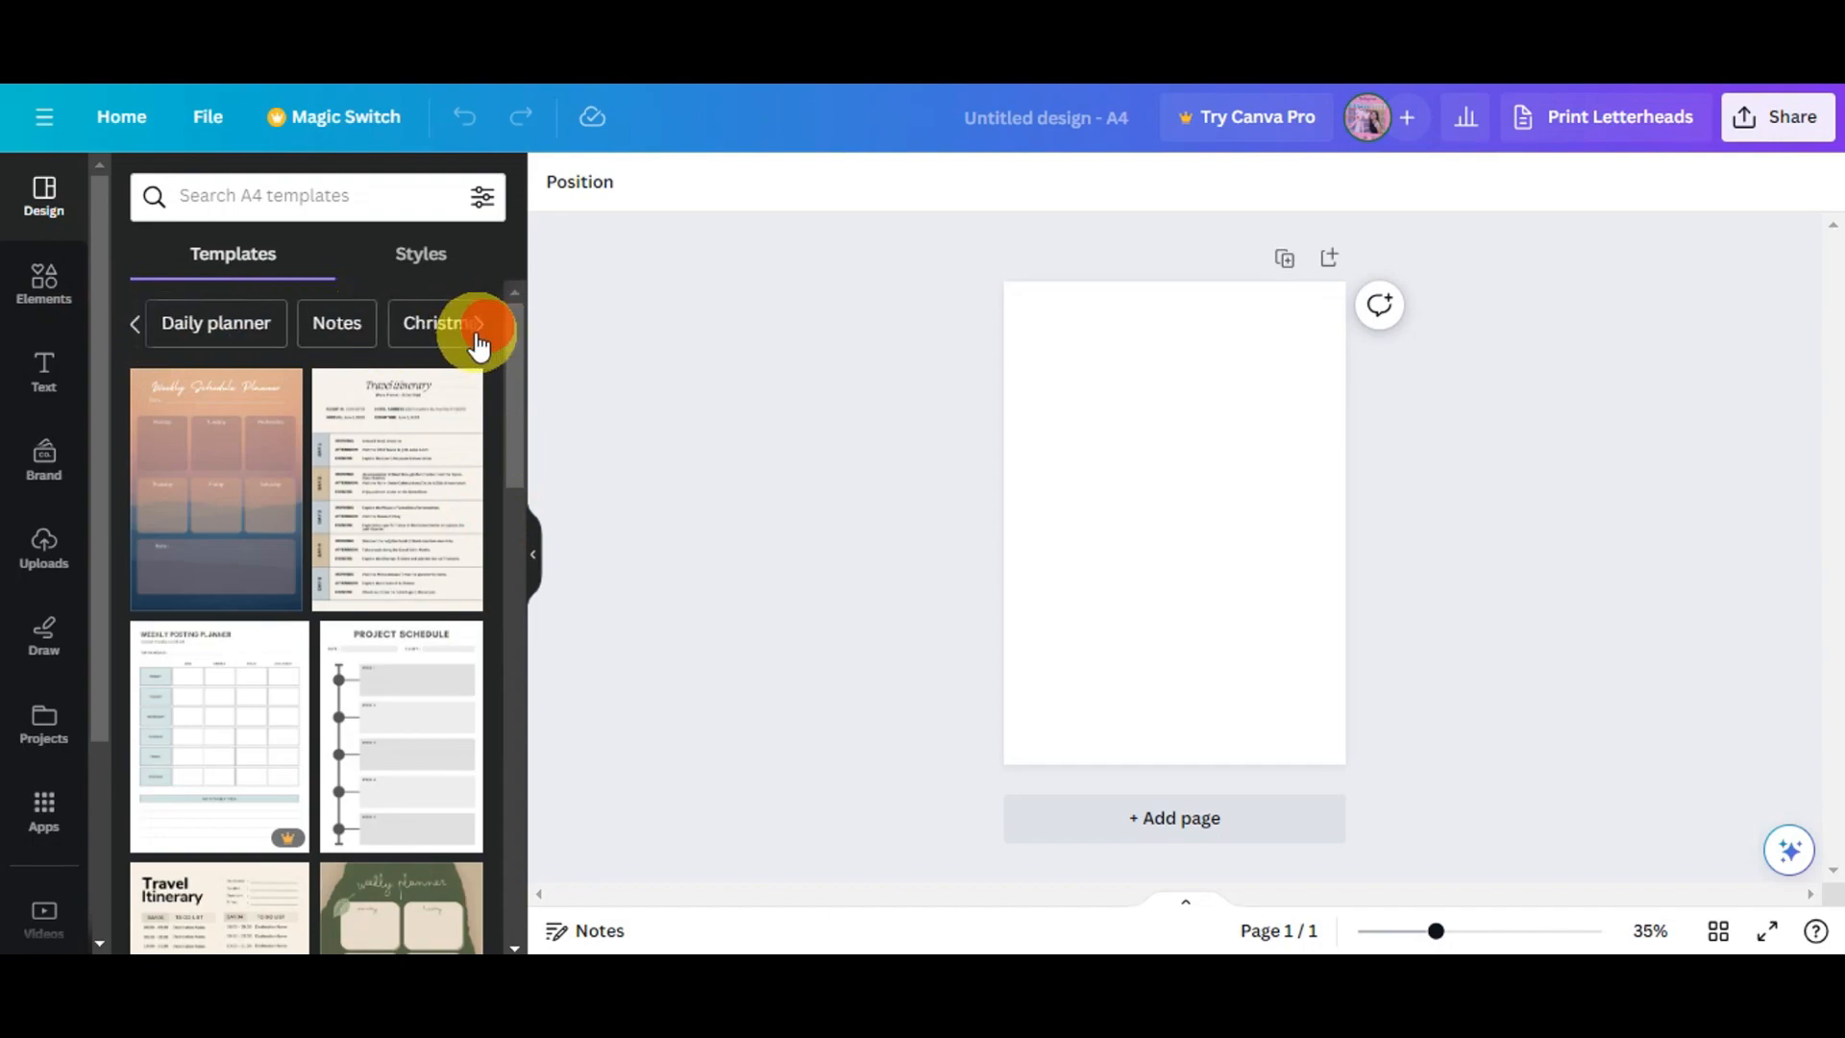
{"action": "left_click", "coordinate": [478, 325]}
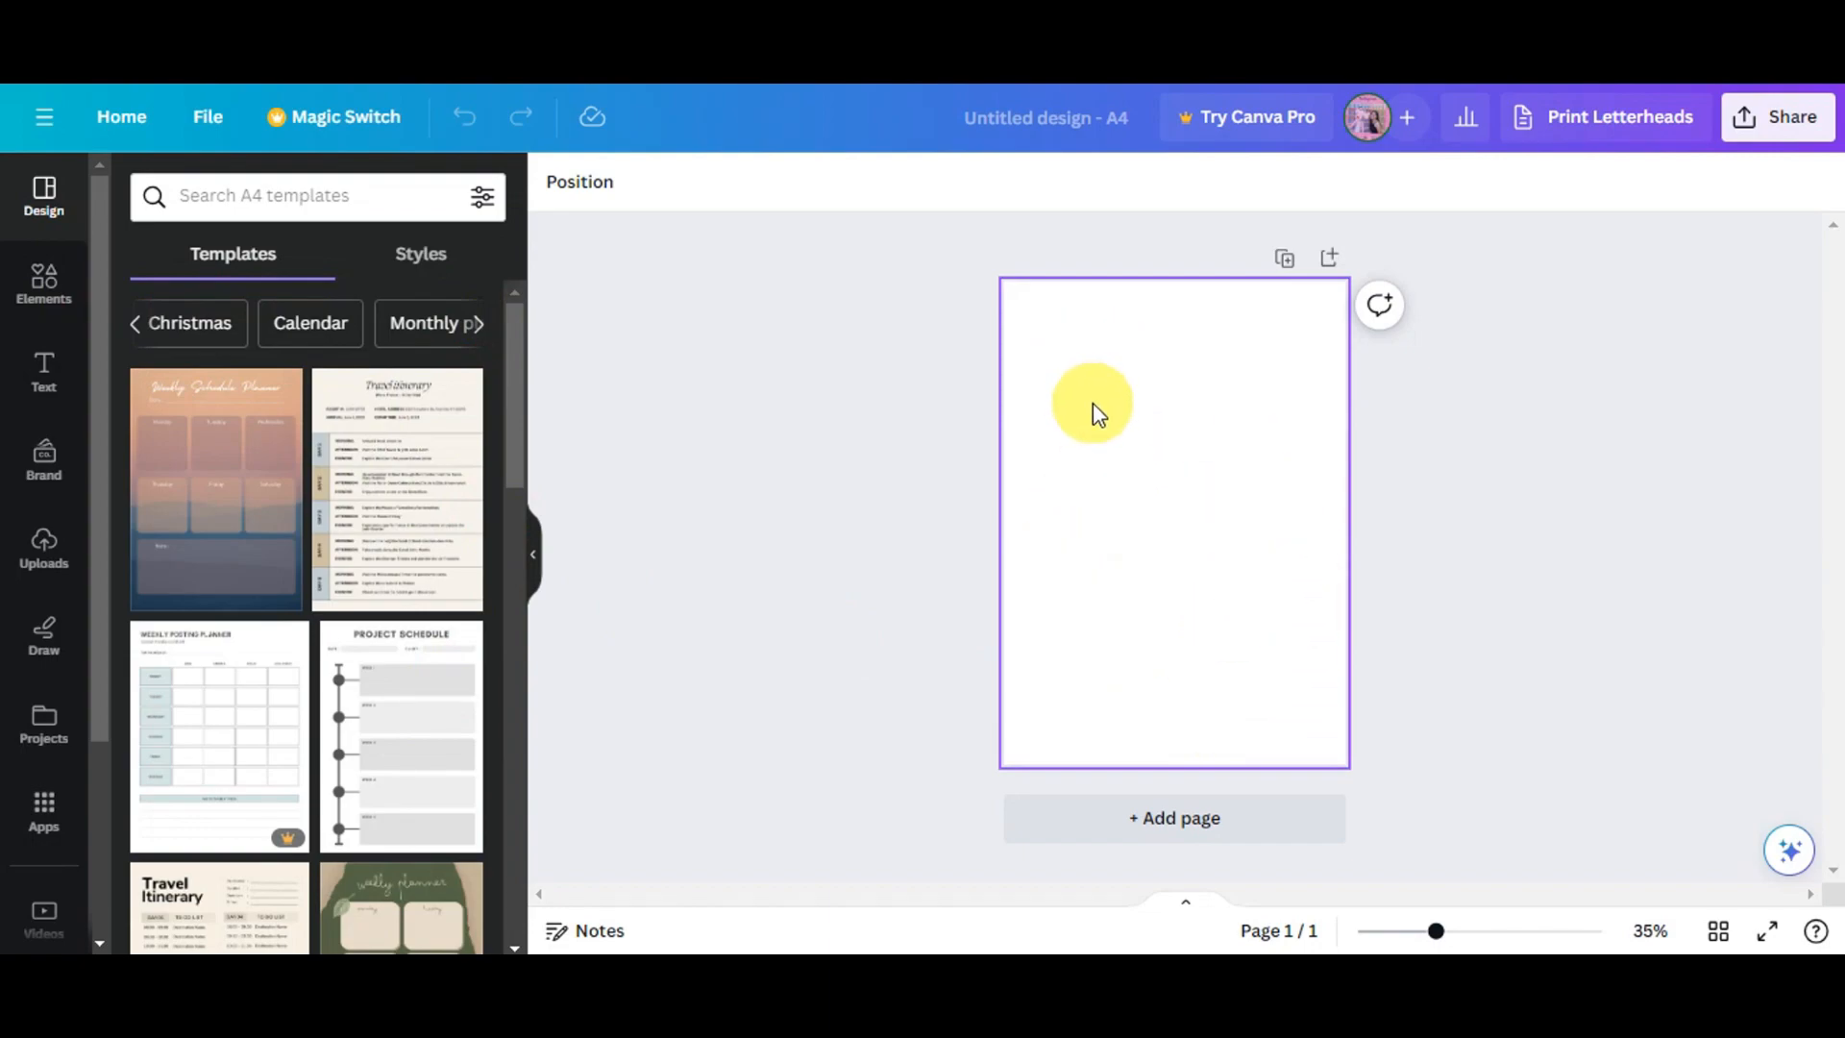
{"action": "scroll", "coordinate": [44, 596], "scroll_direction": "down", "scroll_amount": 3}
{"action": "left_click", "coordinate": [46, 731]}
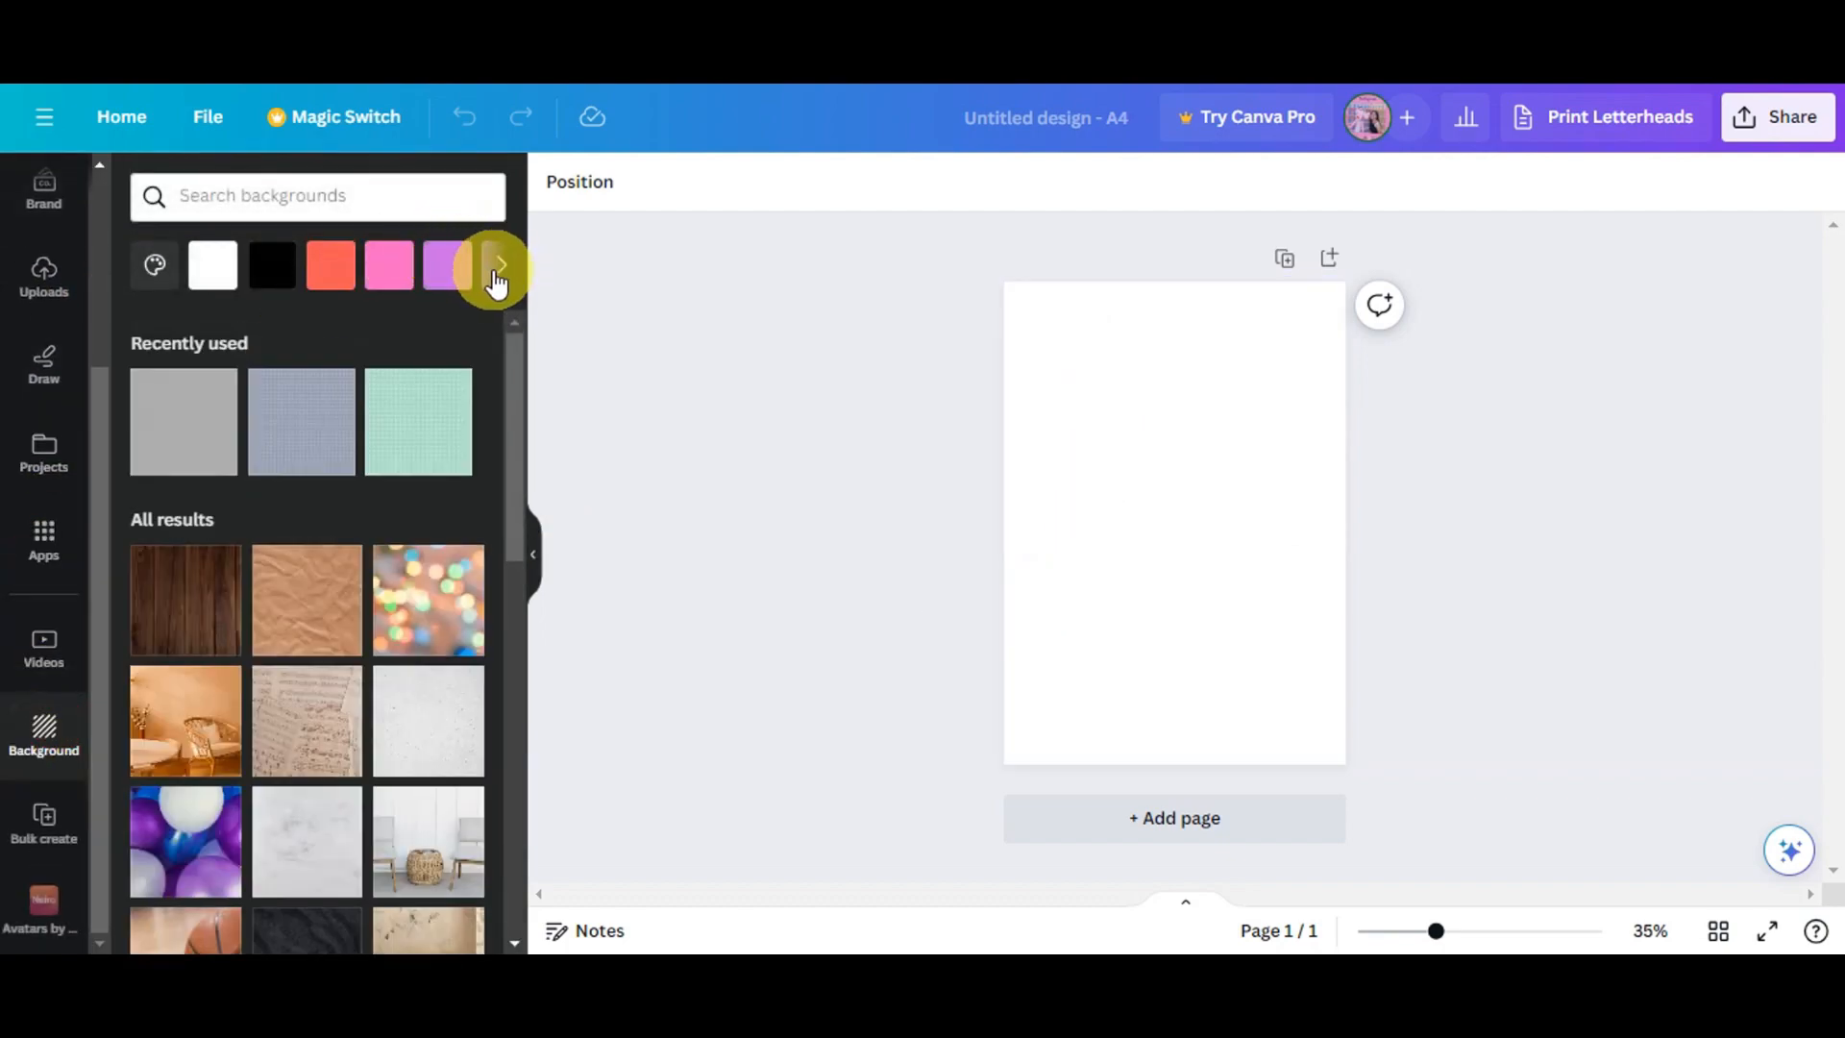
{"action": "left_click", "coordinate": [497, 274]}
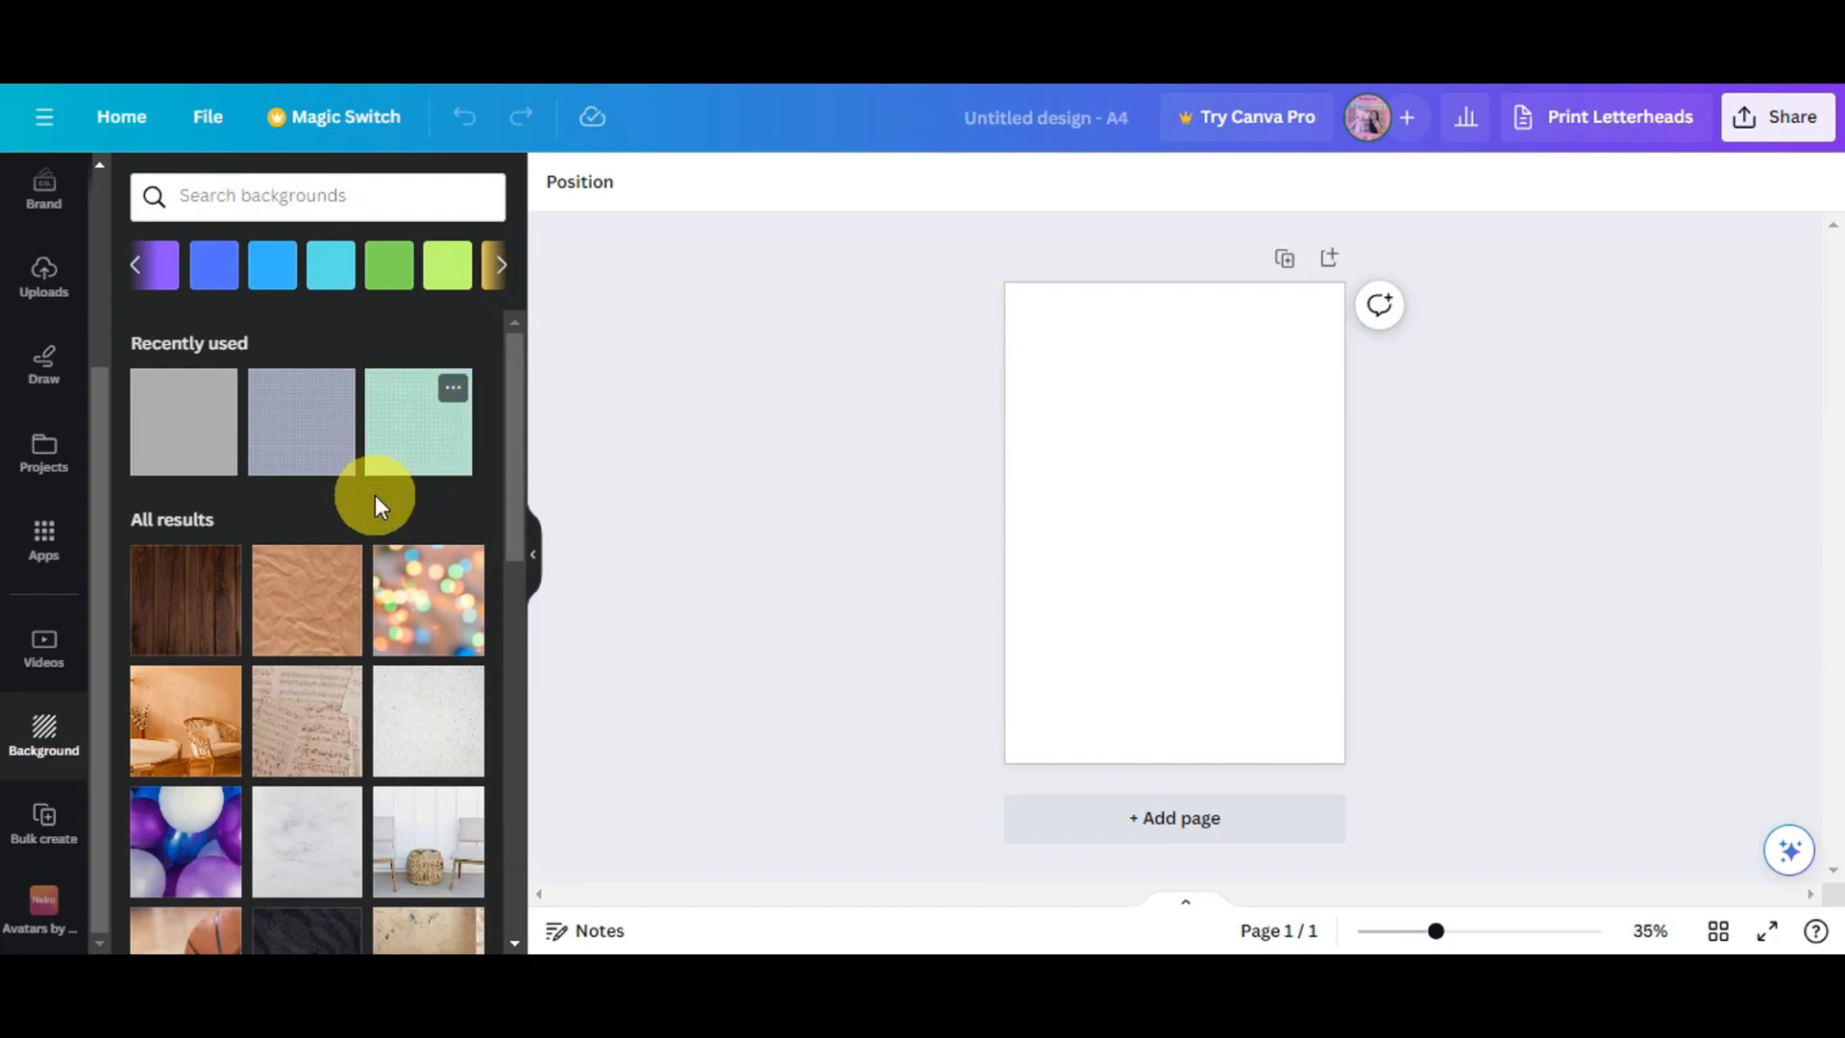
{"action": "left_click", "coordinate": [384, 461]}
{"action": "scroll", "coordinate": [307, 634], "scroll_direction": "down", "scroll_amount": 8}
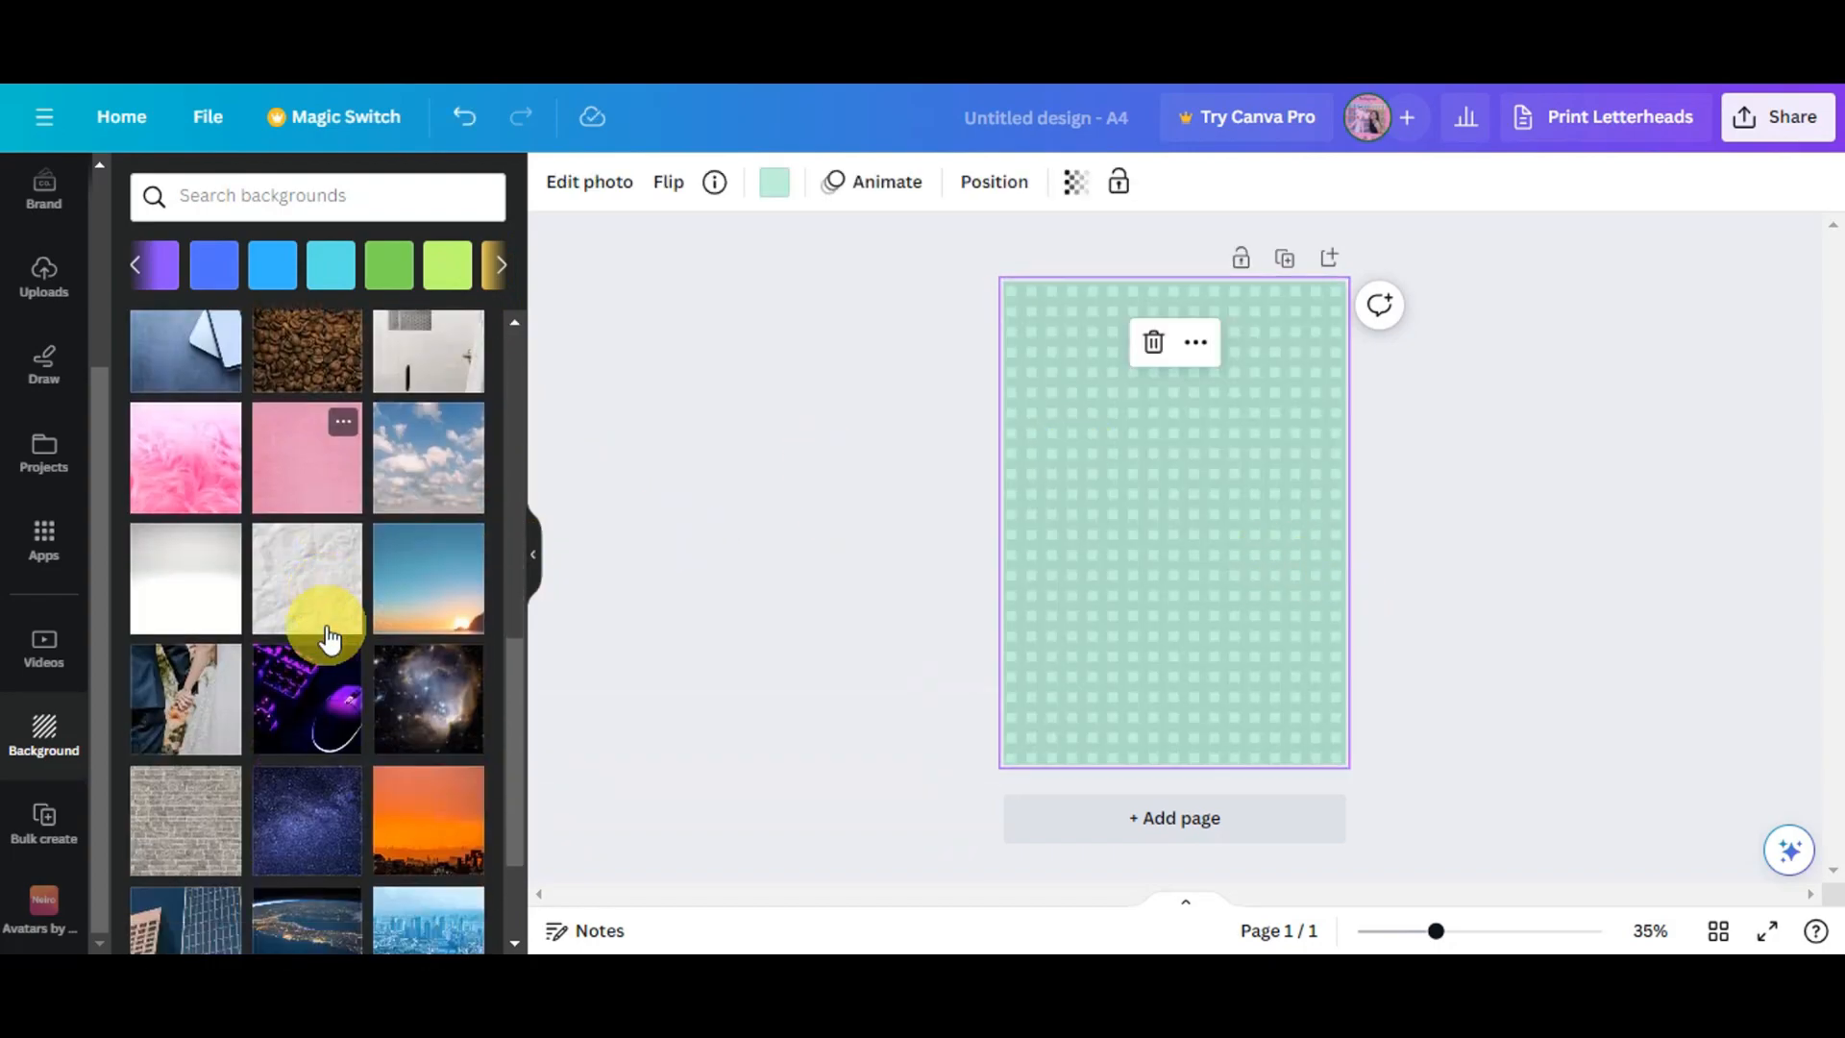
{"action": "scroll", "coordinate": [327, 637], "scroll_direction": "down", "scroll_amount": 10}
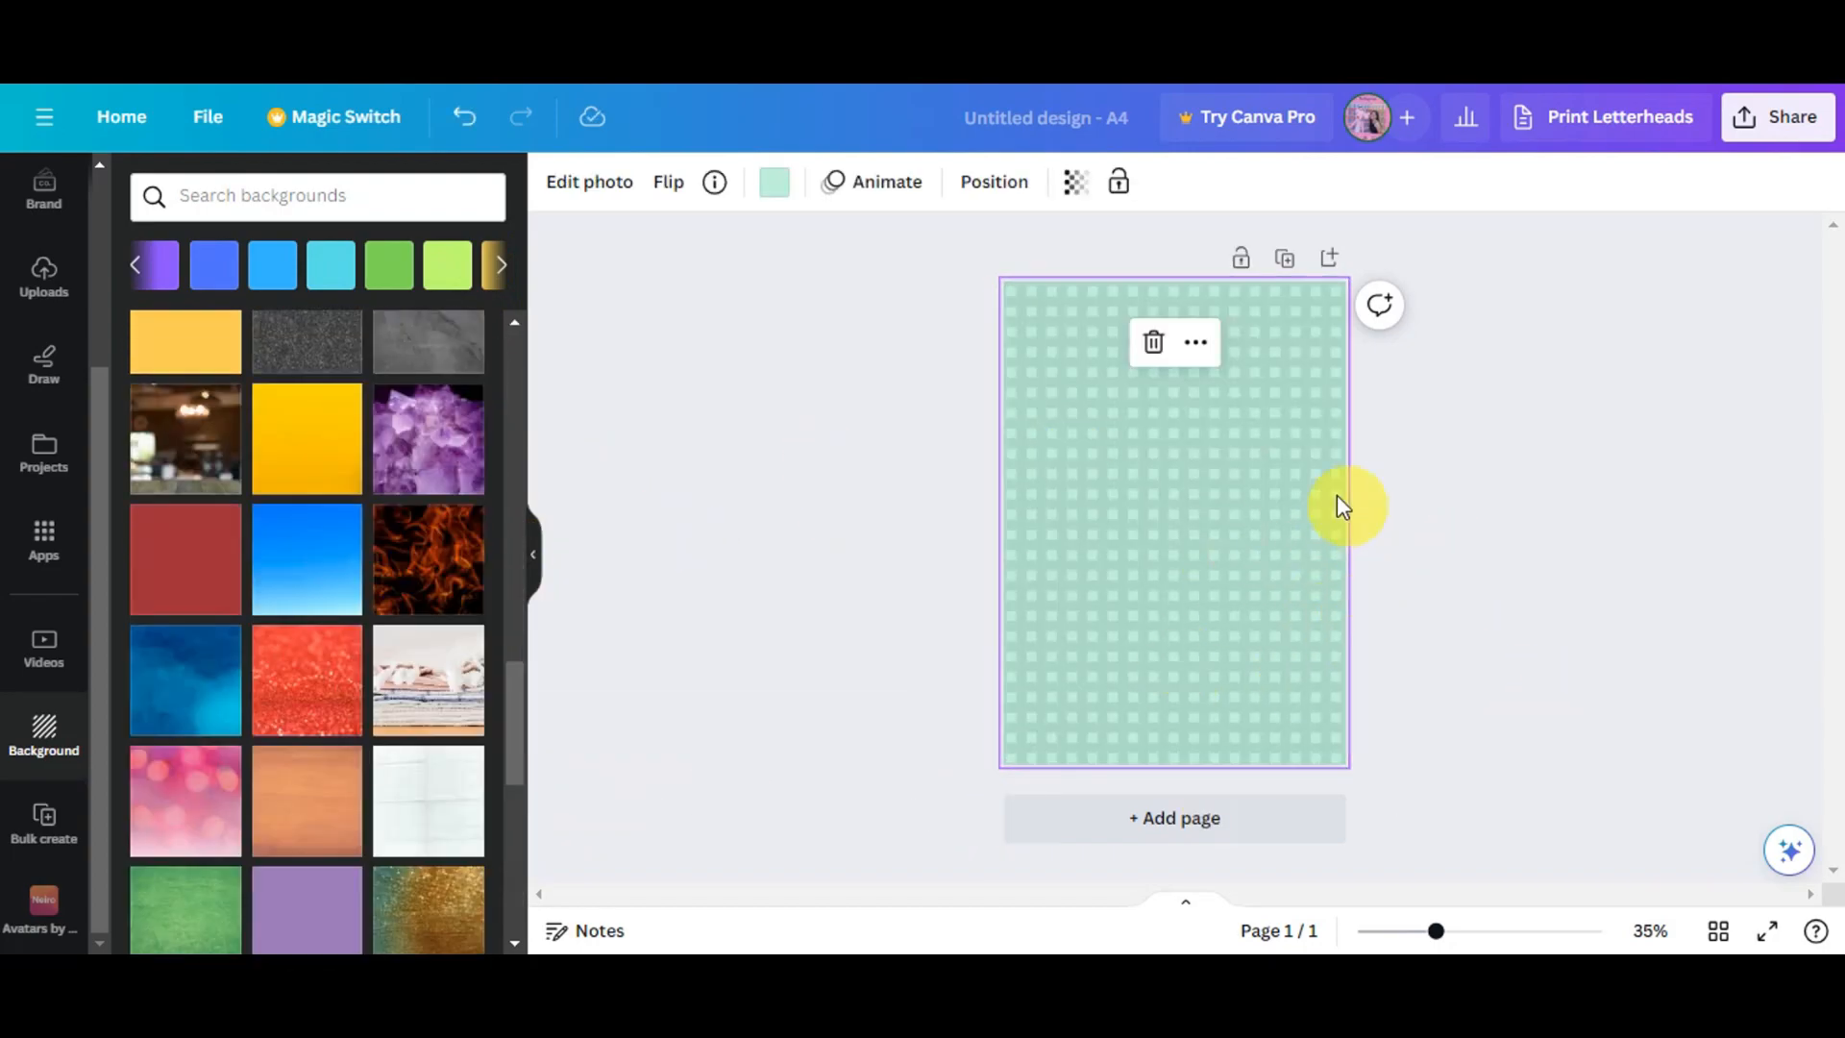
{"action": "left_click", "coordinate": [754, 535]}
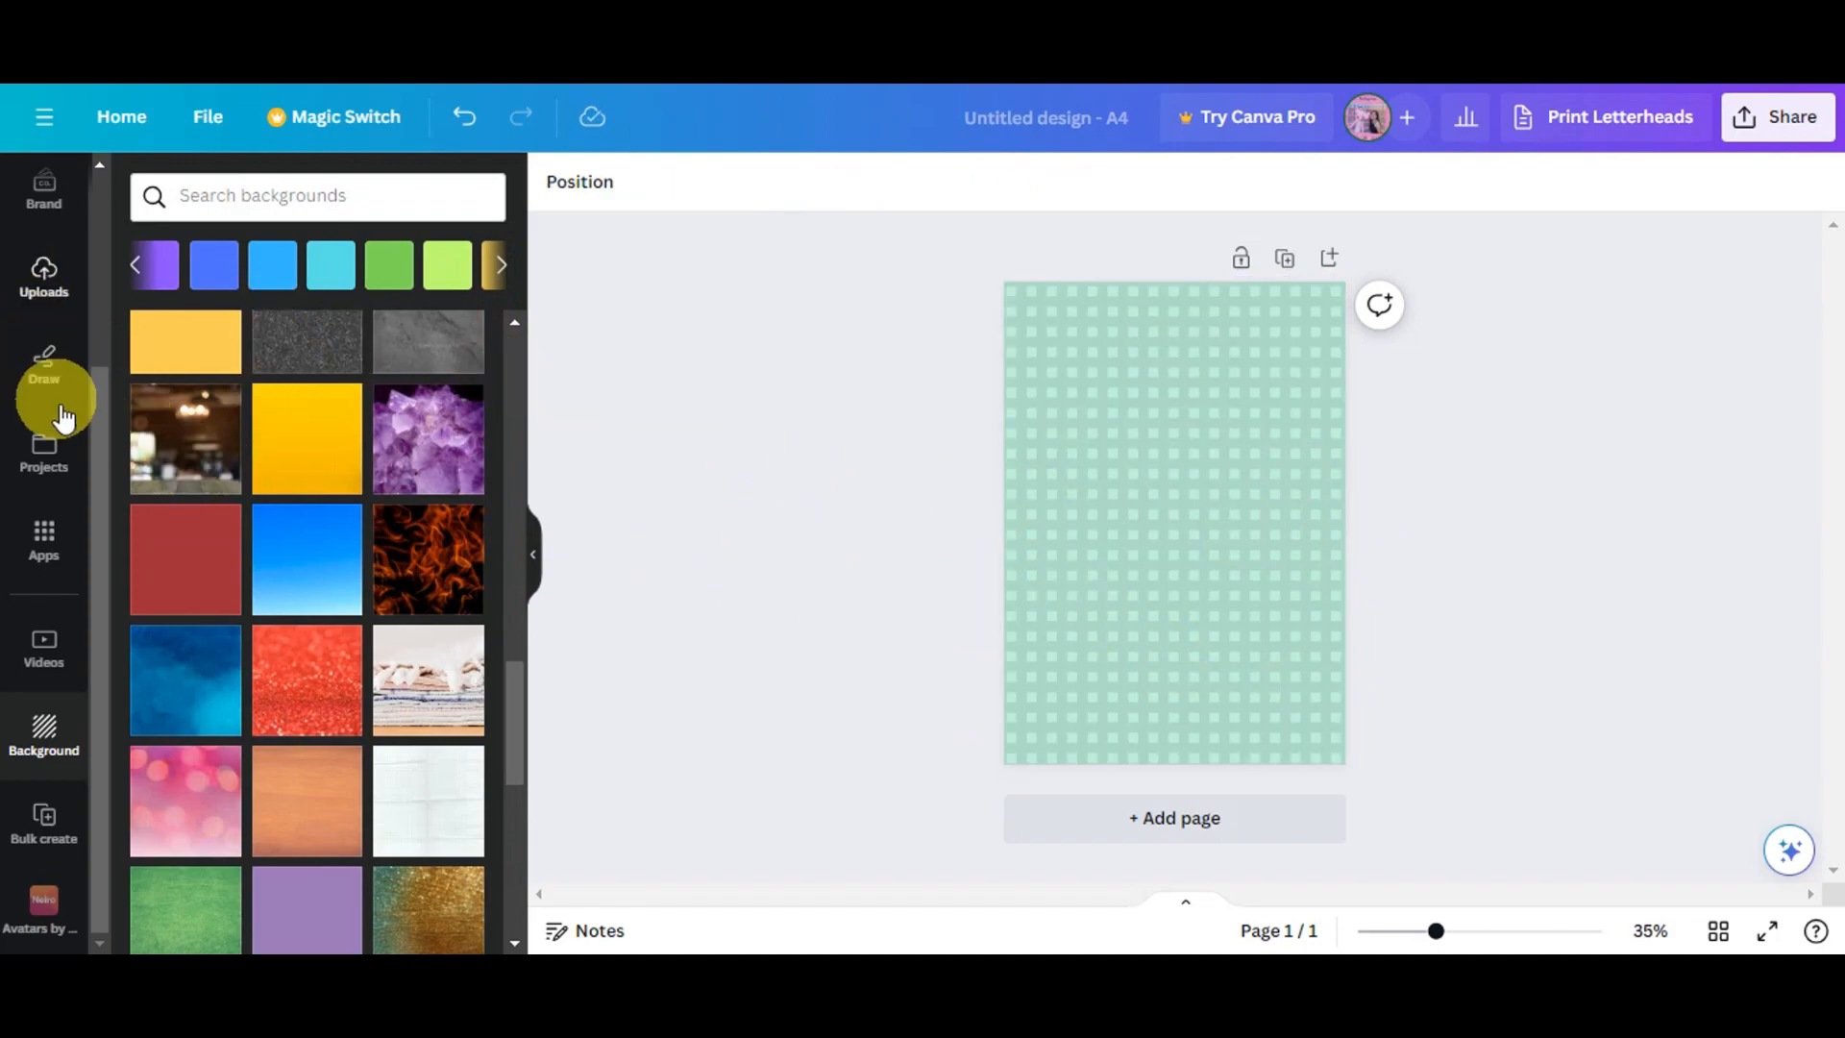
- Add a heading to the page reading "DIGITAL"
{"action": "scroll", "coordinate": [38, 462], "scroll_direction": "up", "scroll_amount": 3}
{"action": "left_click", "coordinate": [42, 380]}
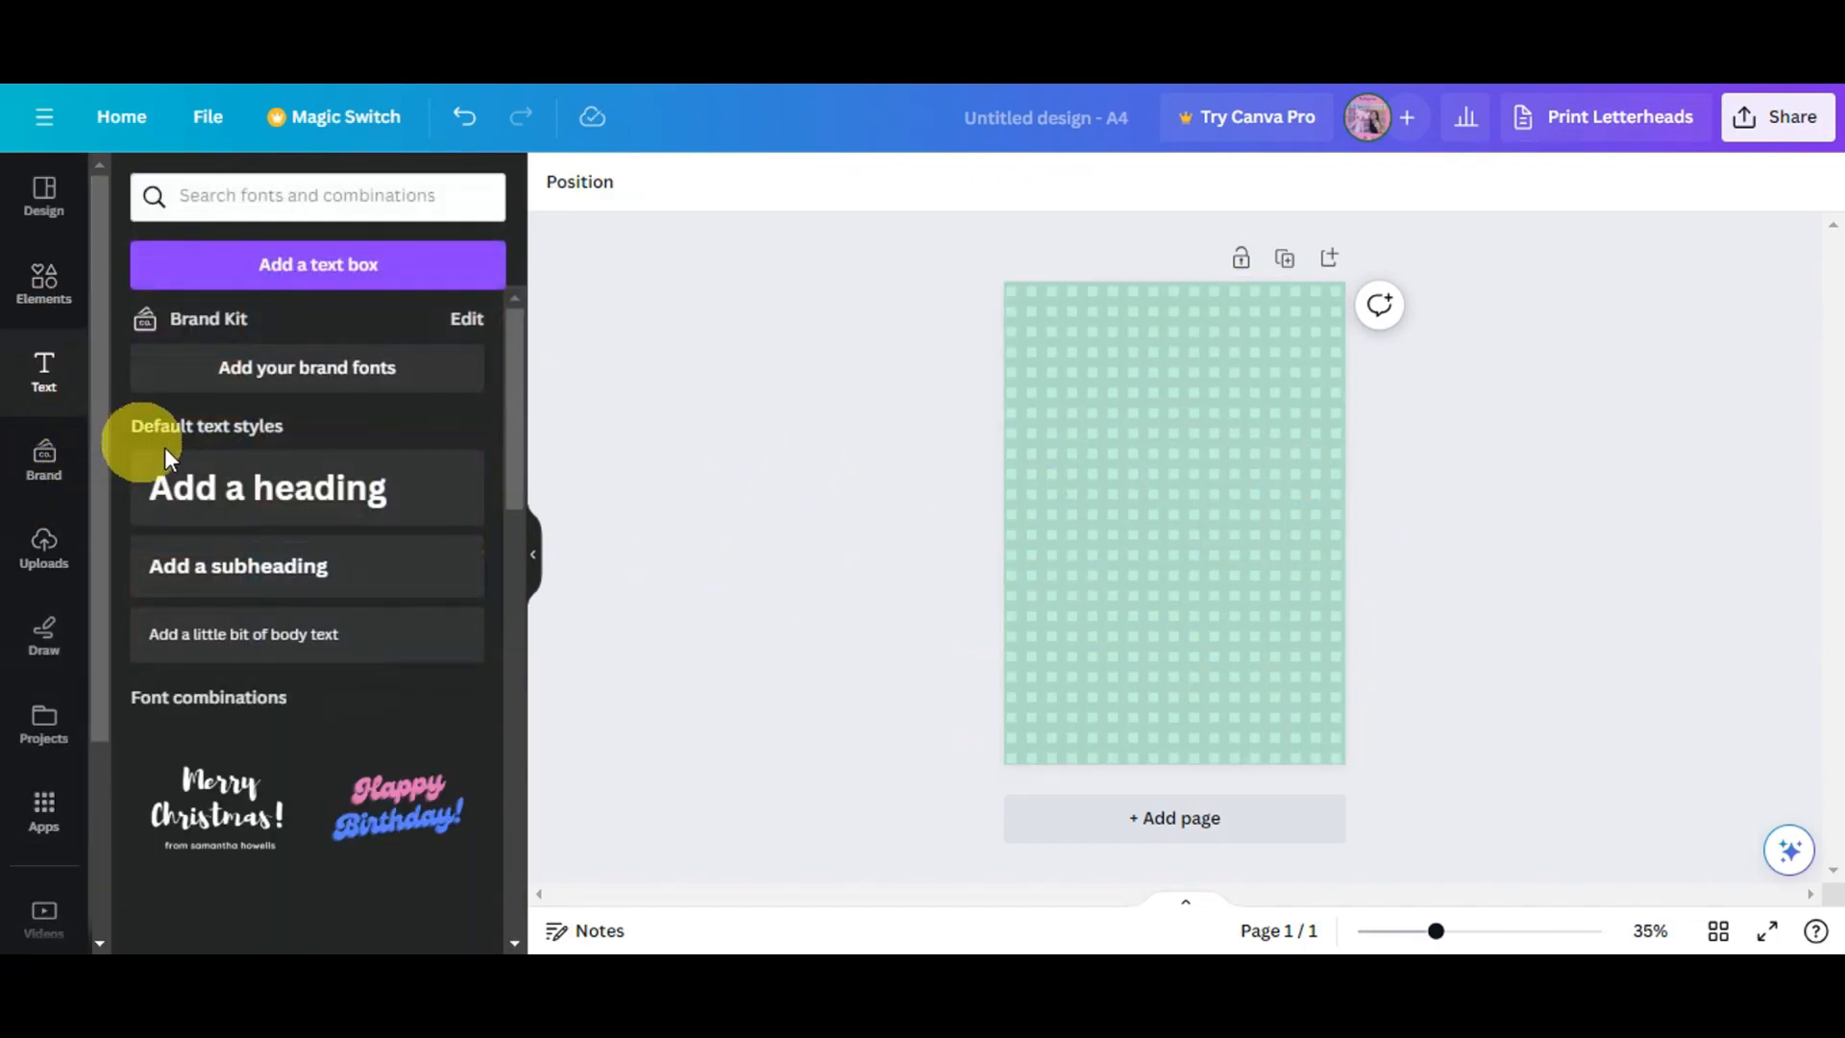
{"action": "left_click", "coordinate": [294, 519]}
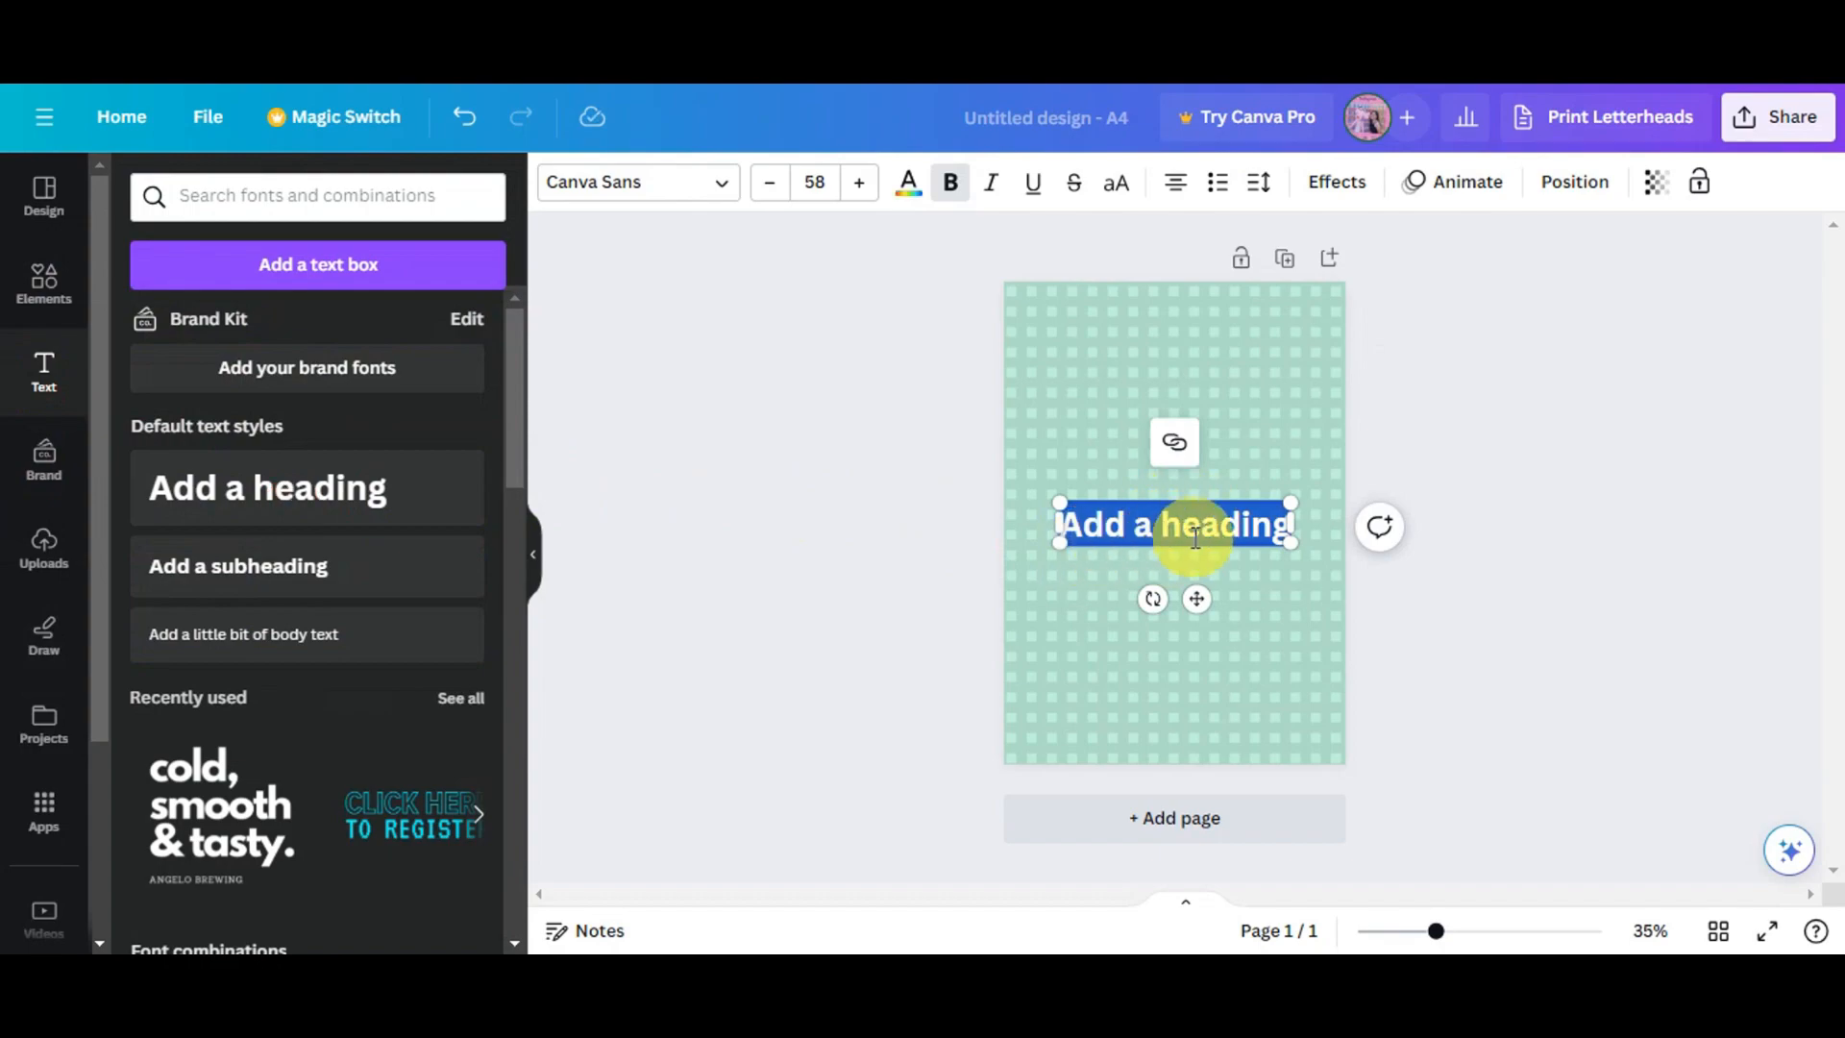
{"action": "type", "text": "DIGITAL"}
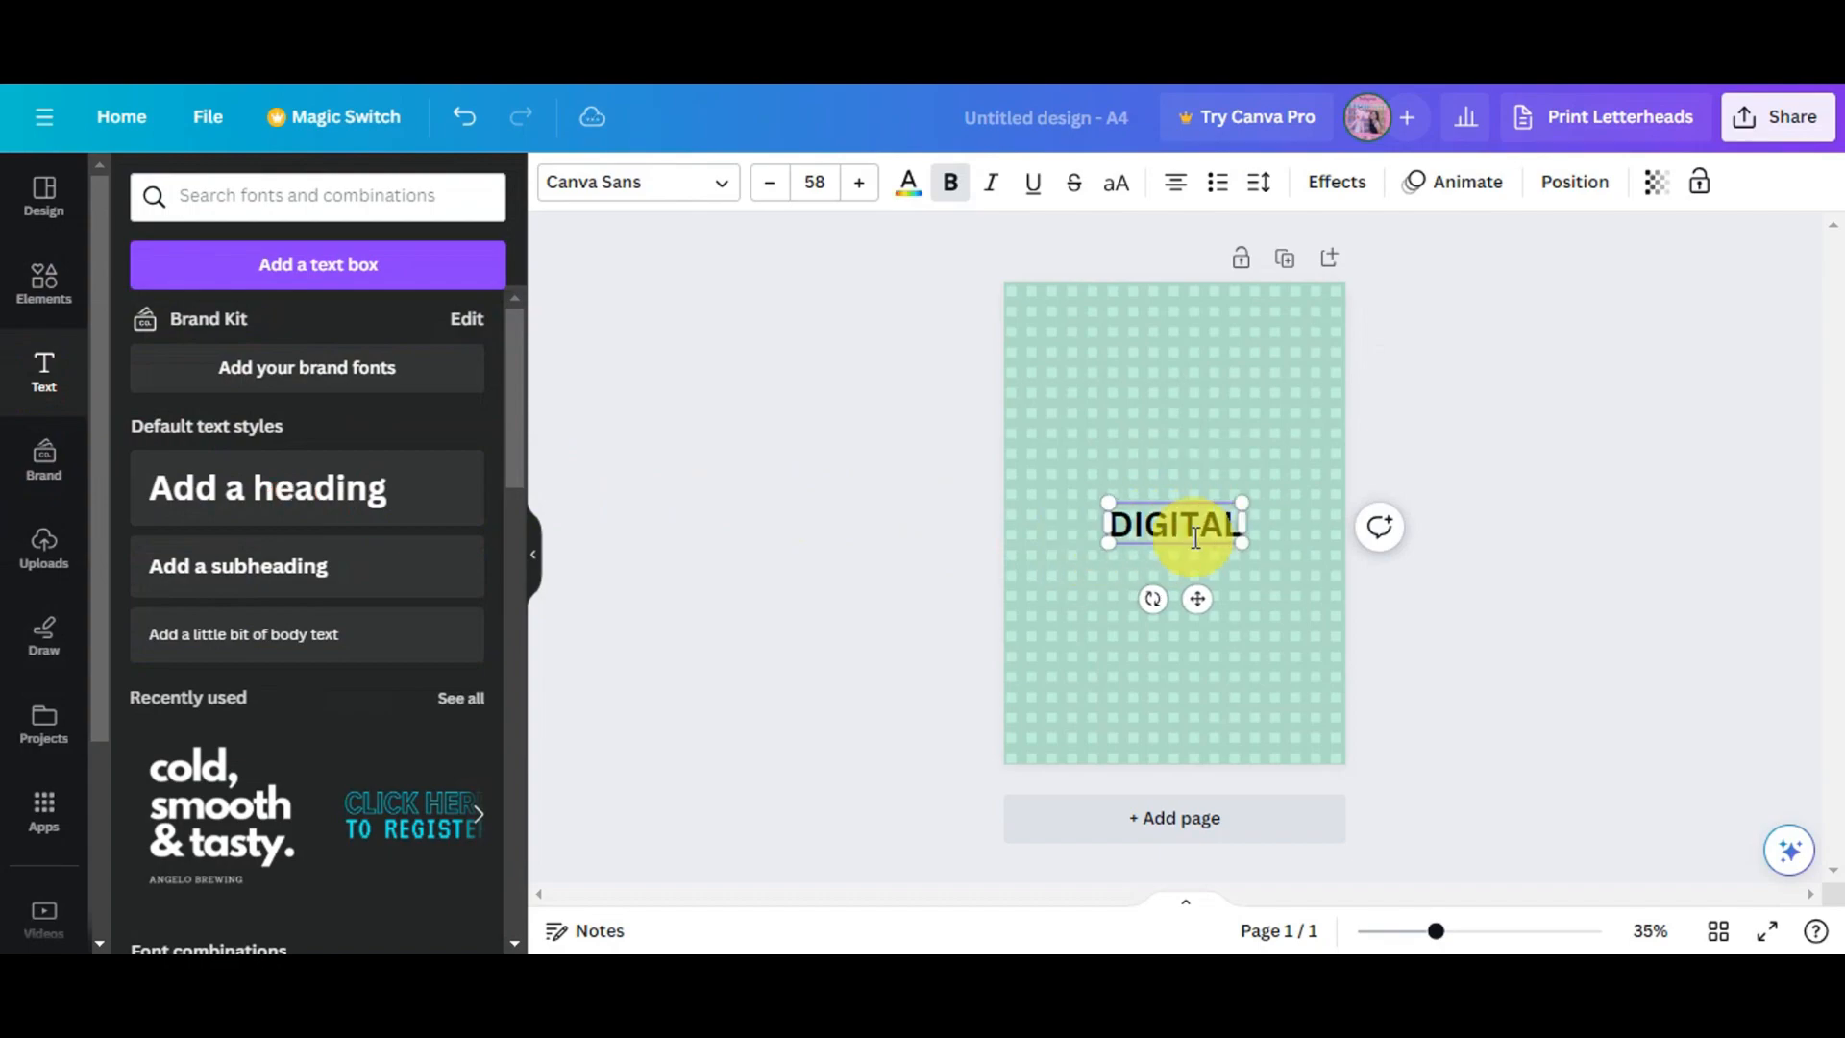
- Change the DIGITAL heading's font to Horizon, enlarge it to about 74.6 and move it higher on the page
{"action": "double_click", "coordinate": [1195, 538]}
{"action": "left_click", "coordinate": [727, 188]}
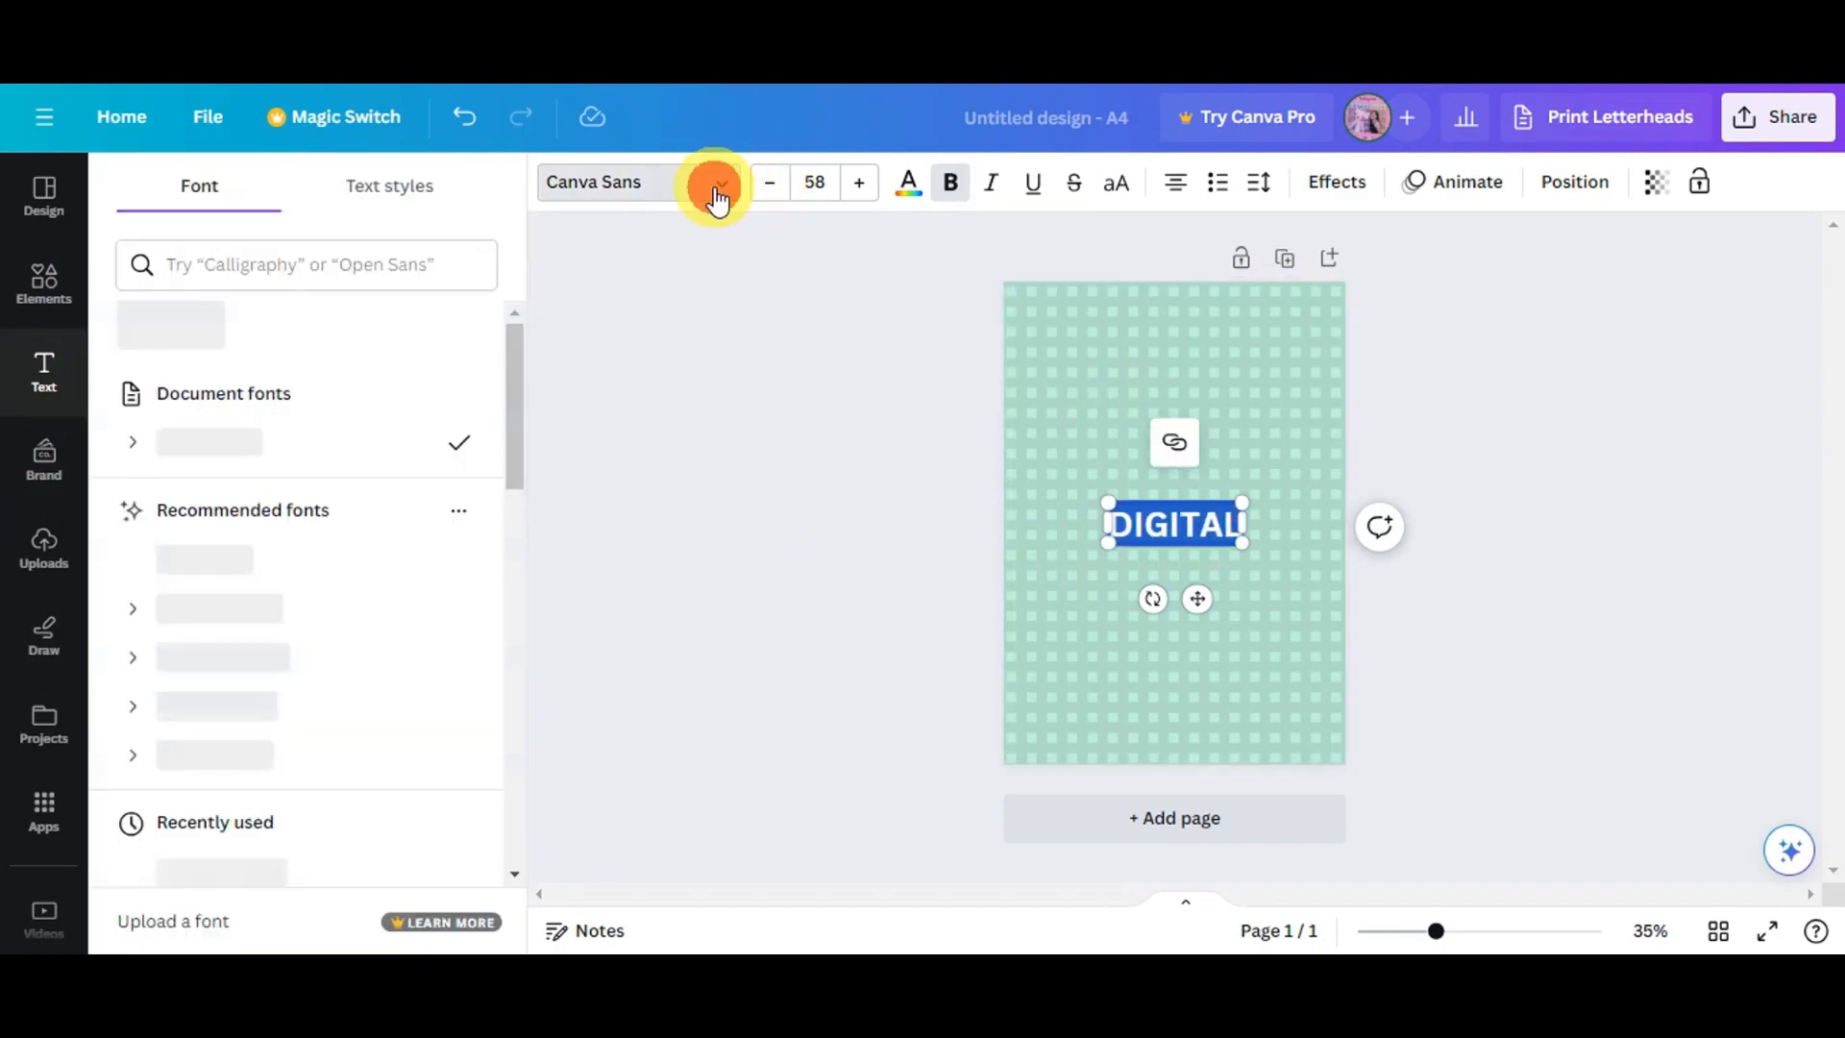
{"action": "scroll", "coordinate": [240, 476], "scroll_direction": "down", "scroll_amount": 2}
{"action": "left_click", "coordinate": [191, 433]}
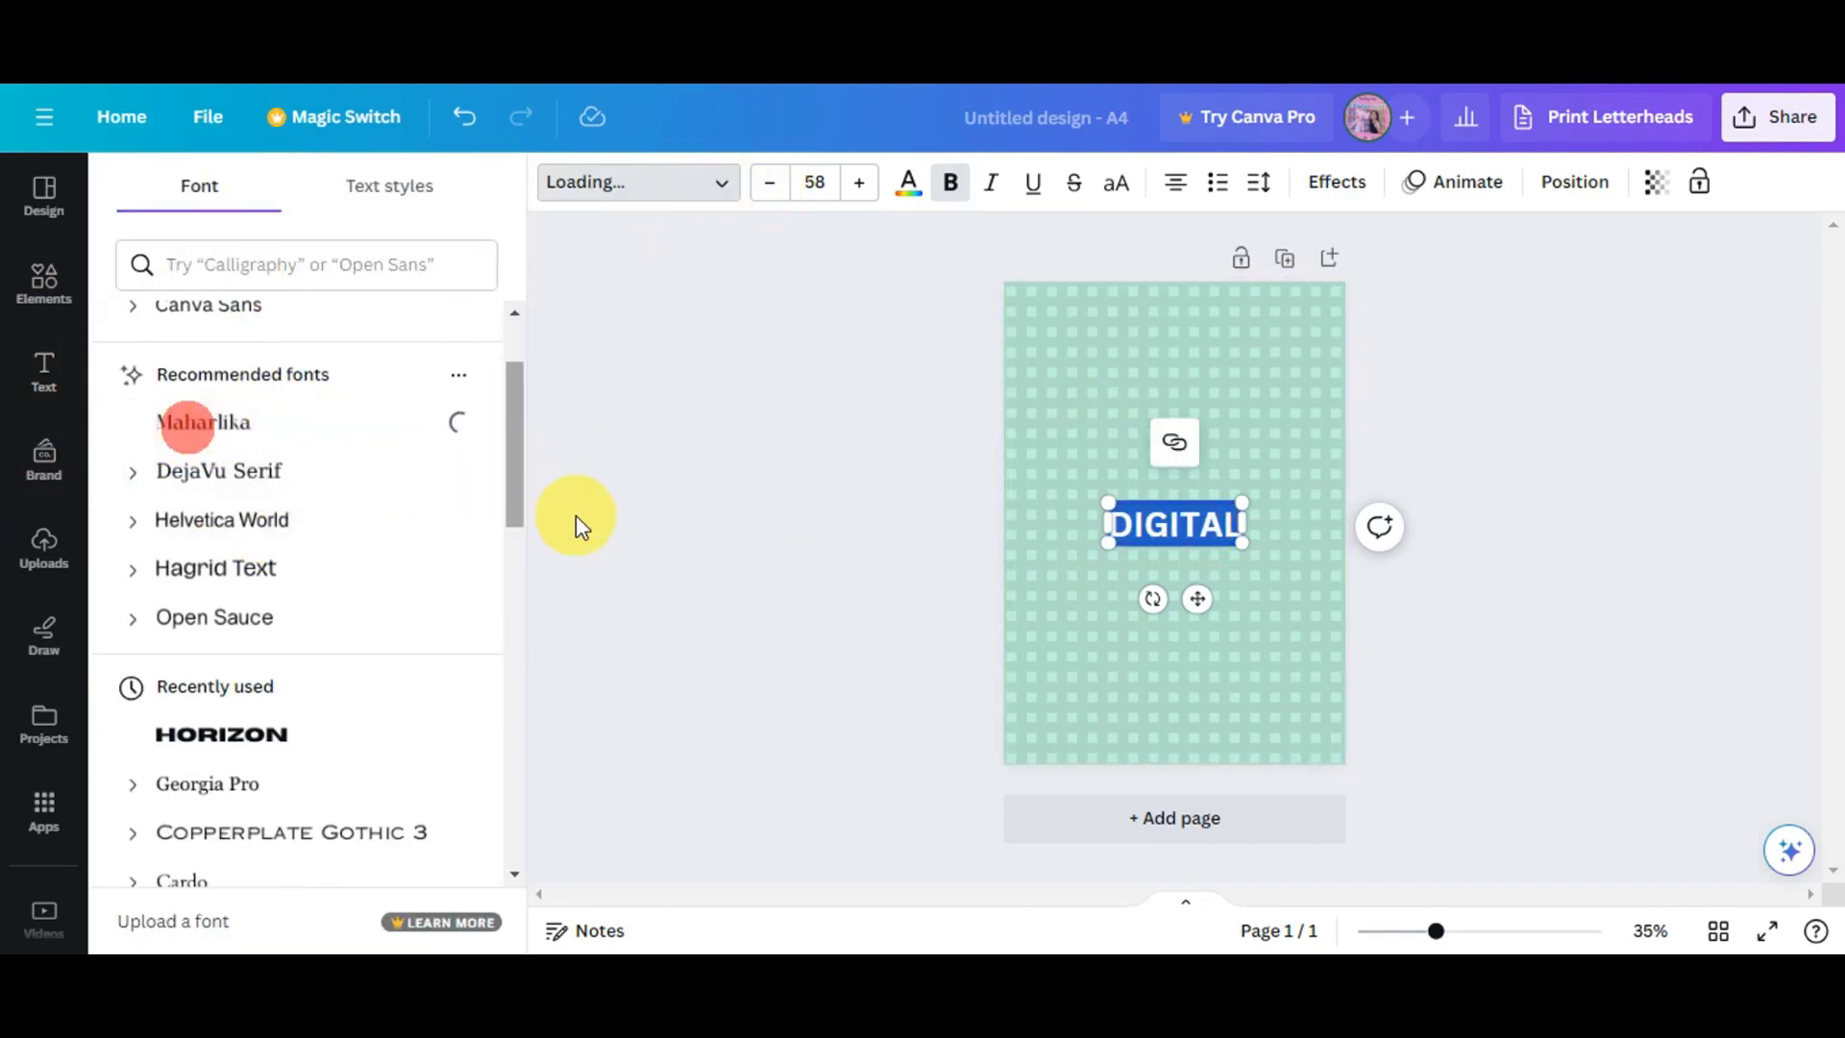
{"action": "left_click", "coordinate": [252, 735]}
{"action": "left_click_drag", "start_coordinate": [1074, 504], "coordinate": [1016, 492]}
{"action": "left_click_drag", "start_coordinate": [1165, 596], "coordinate": [1196, 516]}
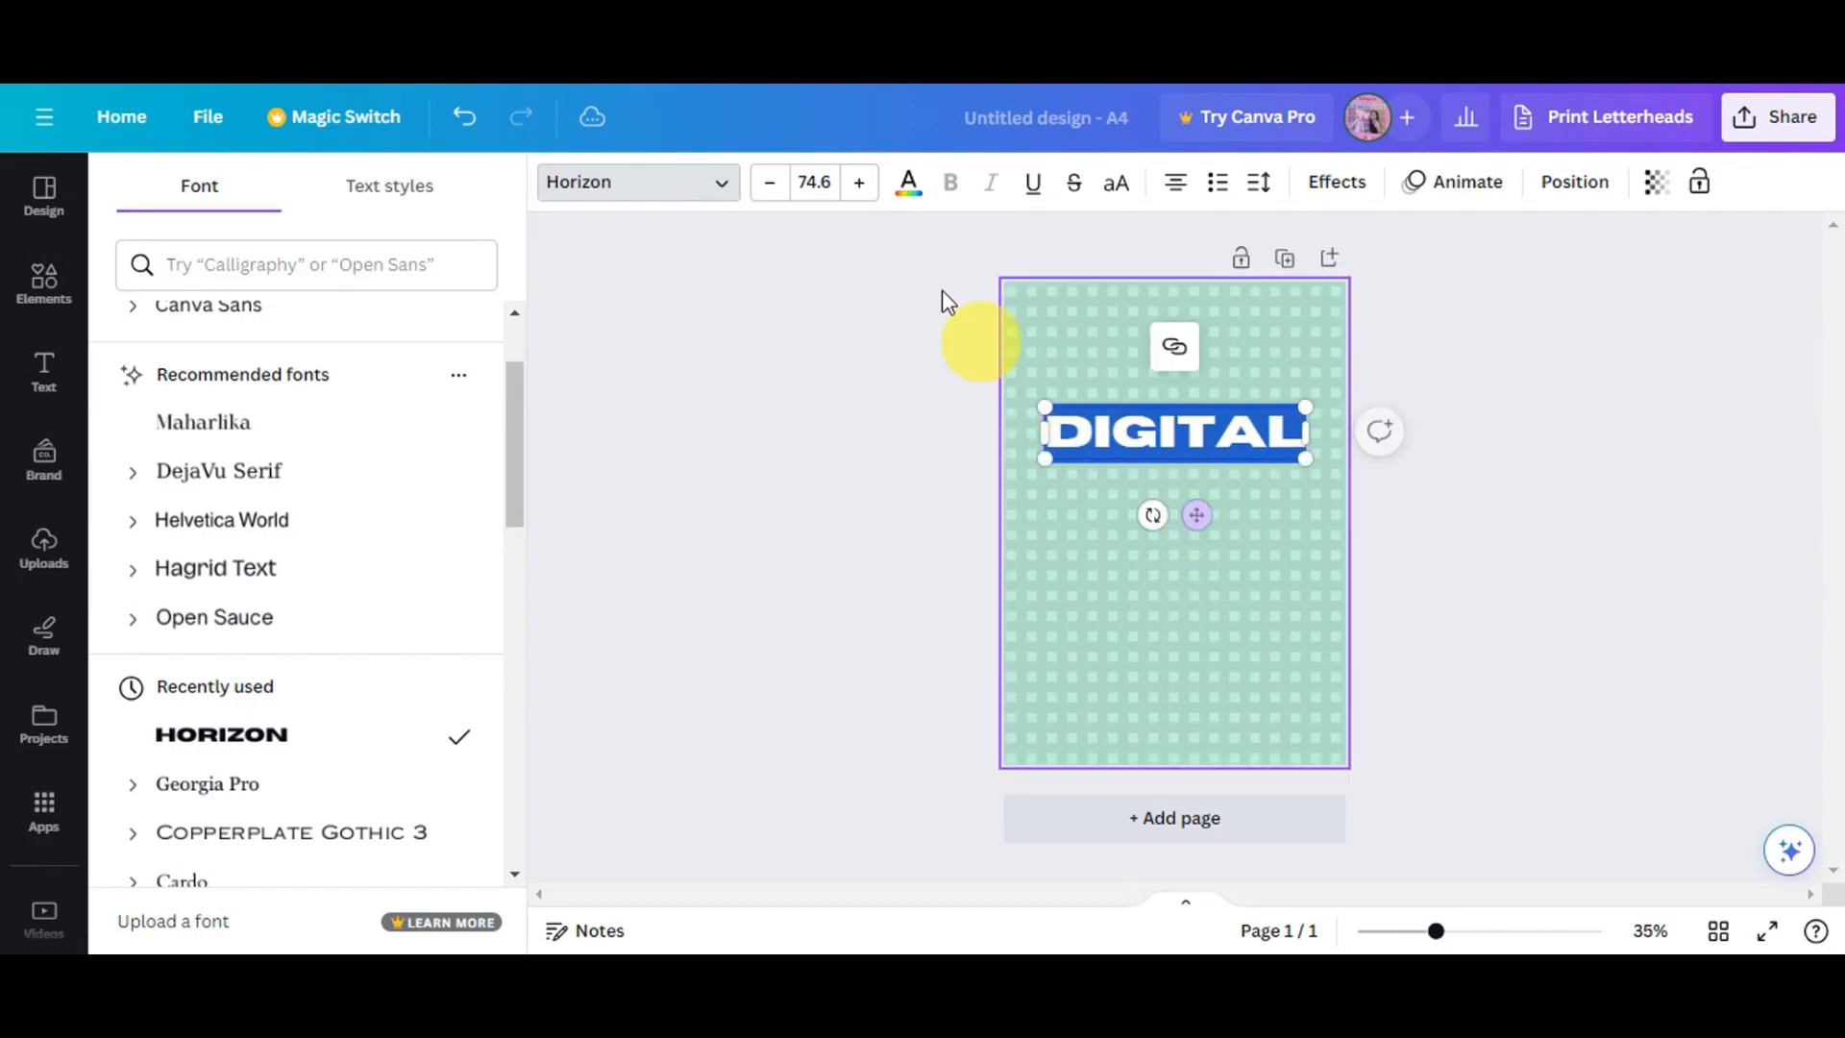
- Add a subheading reading "PLANNER" below the DIGITAL heading
{"action": "left_click", "coordinate": [836, 445]}
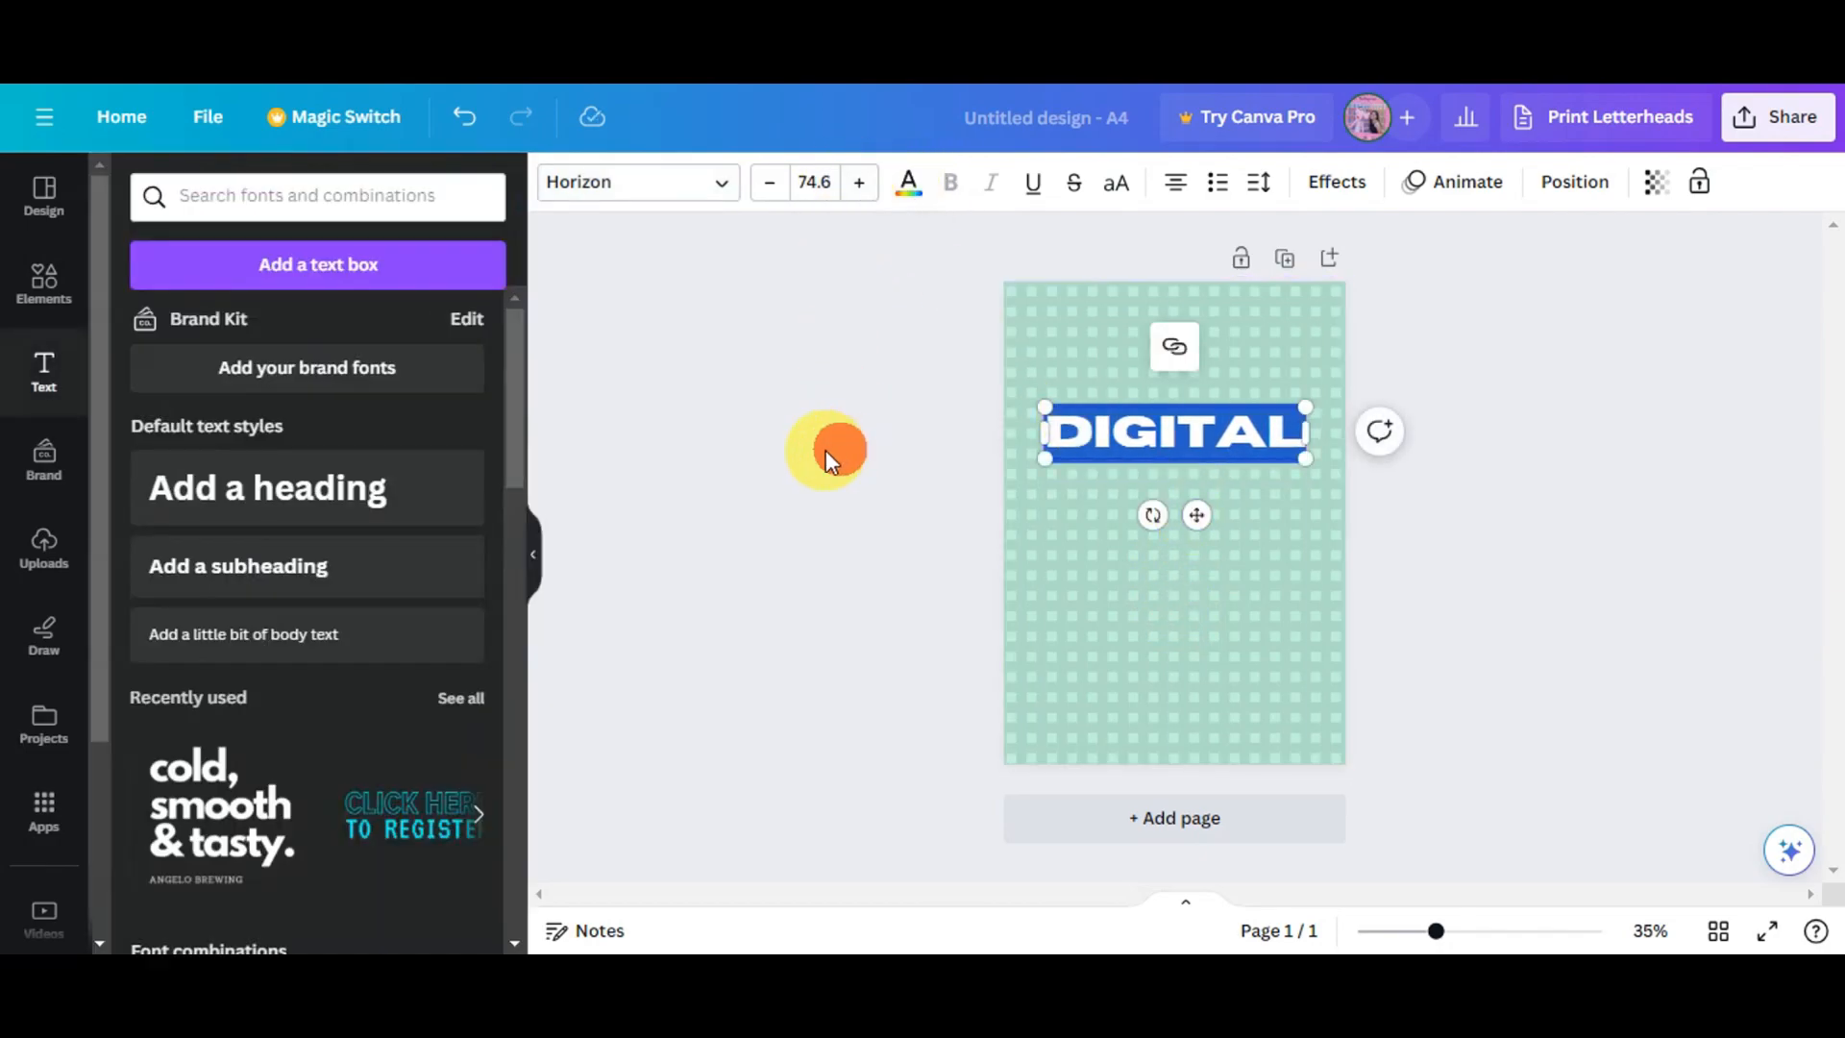
{"action": "left_click", "coordinate": [233, 588]}
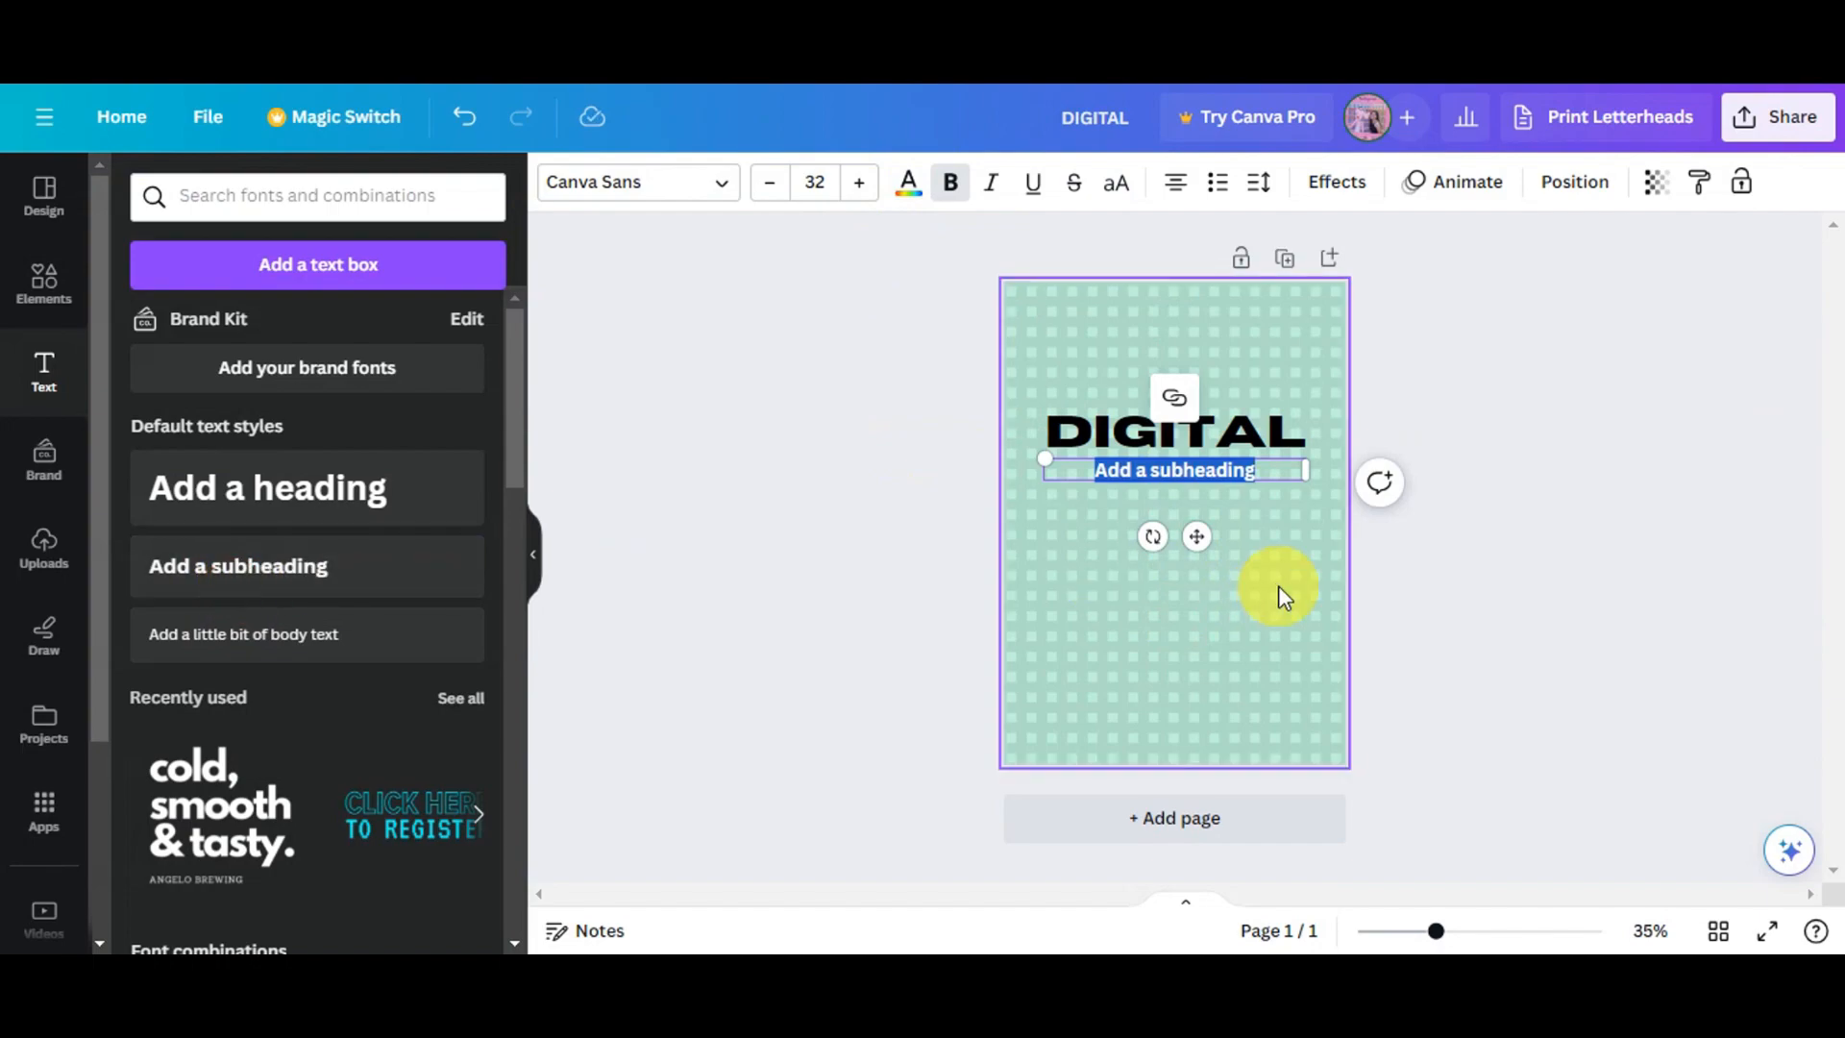
{"action": "key", "text": "BackSpace"}
{"action": "type", "text": "PLANNER"}
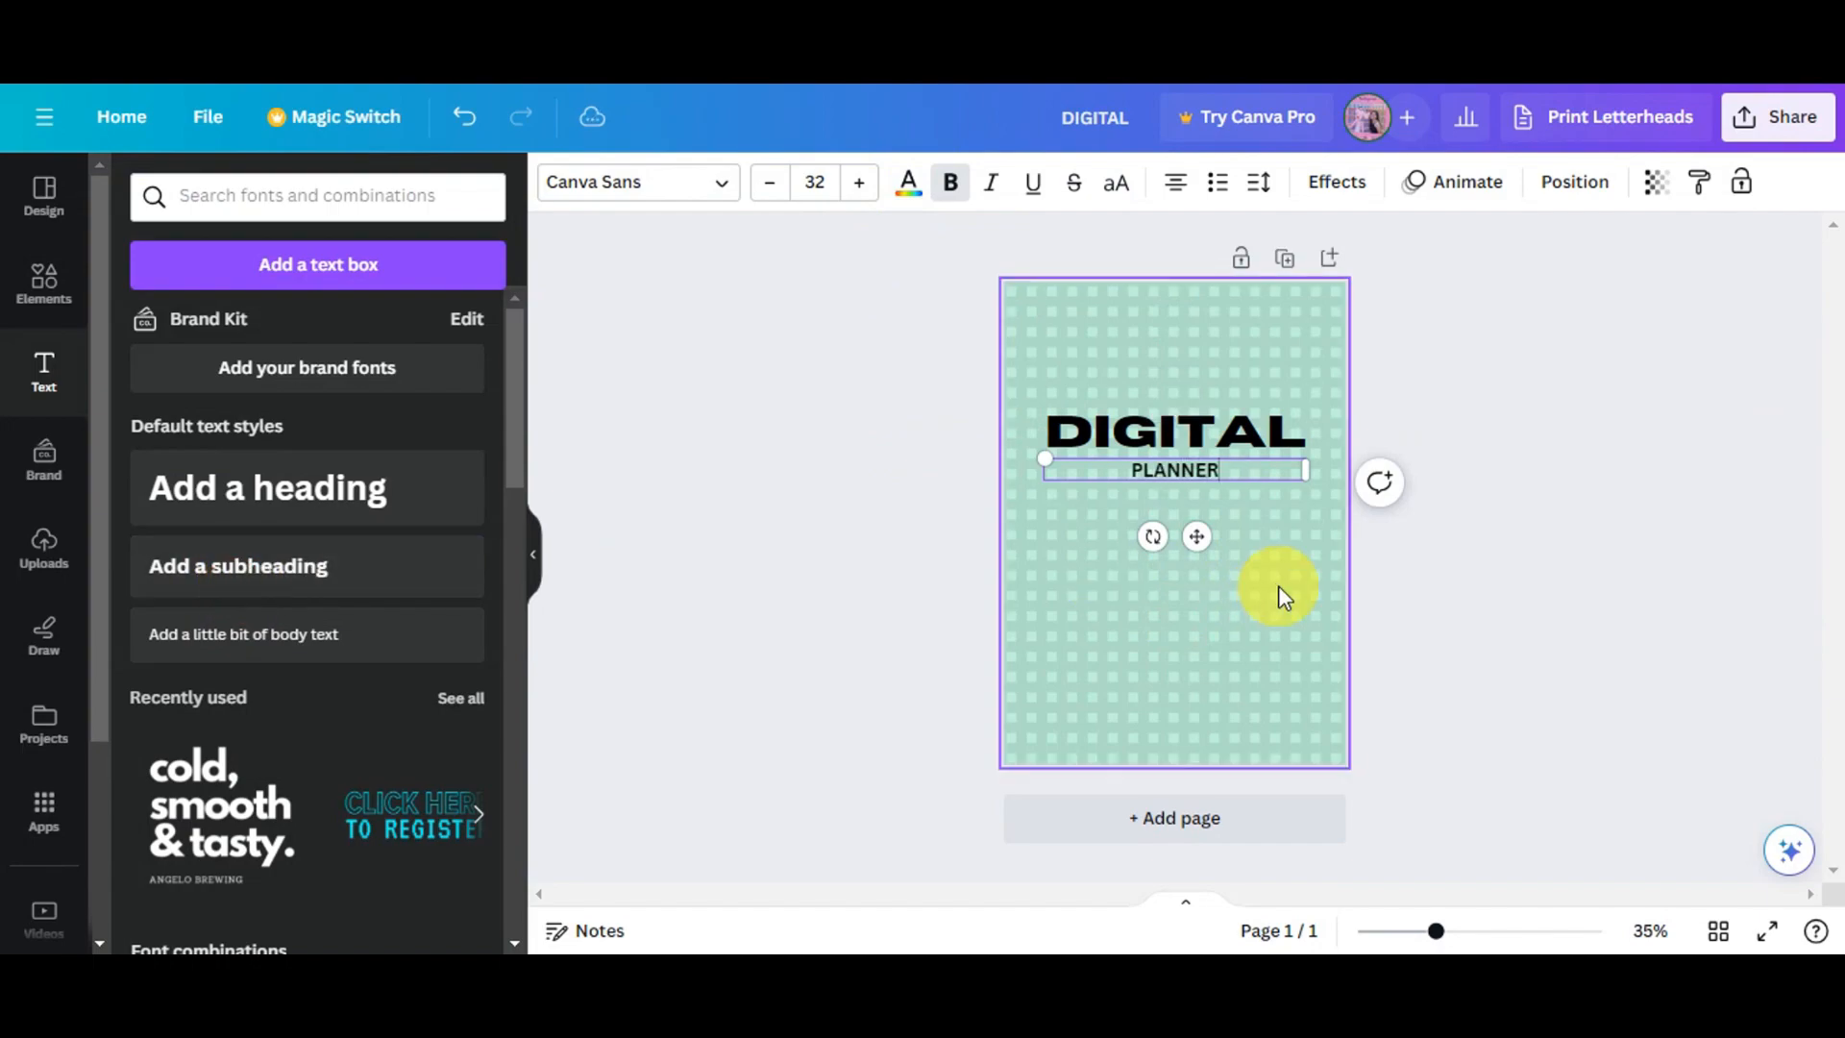
- Set the PLANNER subheading's font to Maharlika, enlarge it to about 59.6 and place it under DIGITAL
{"action": "key", "text": "ctrl+a"}
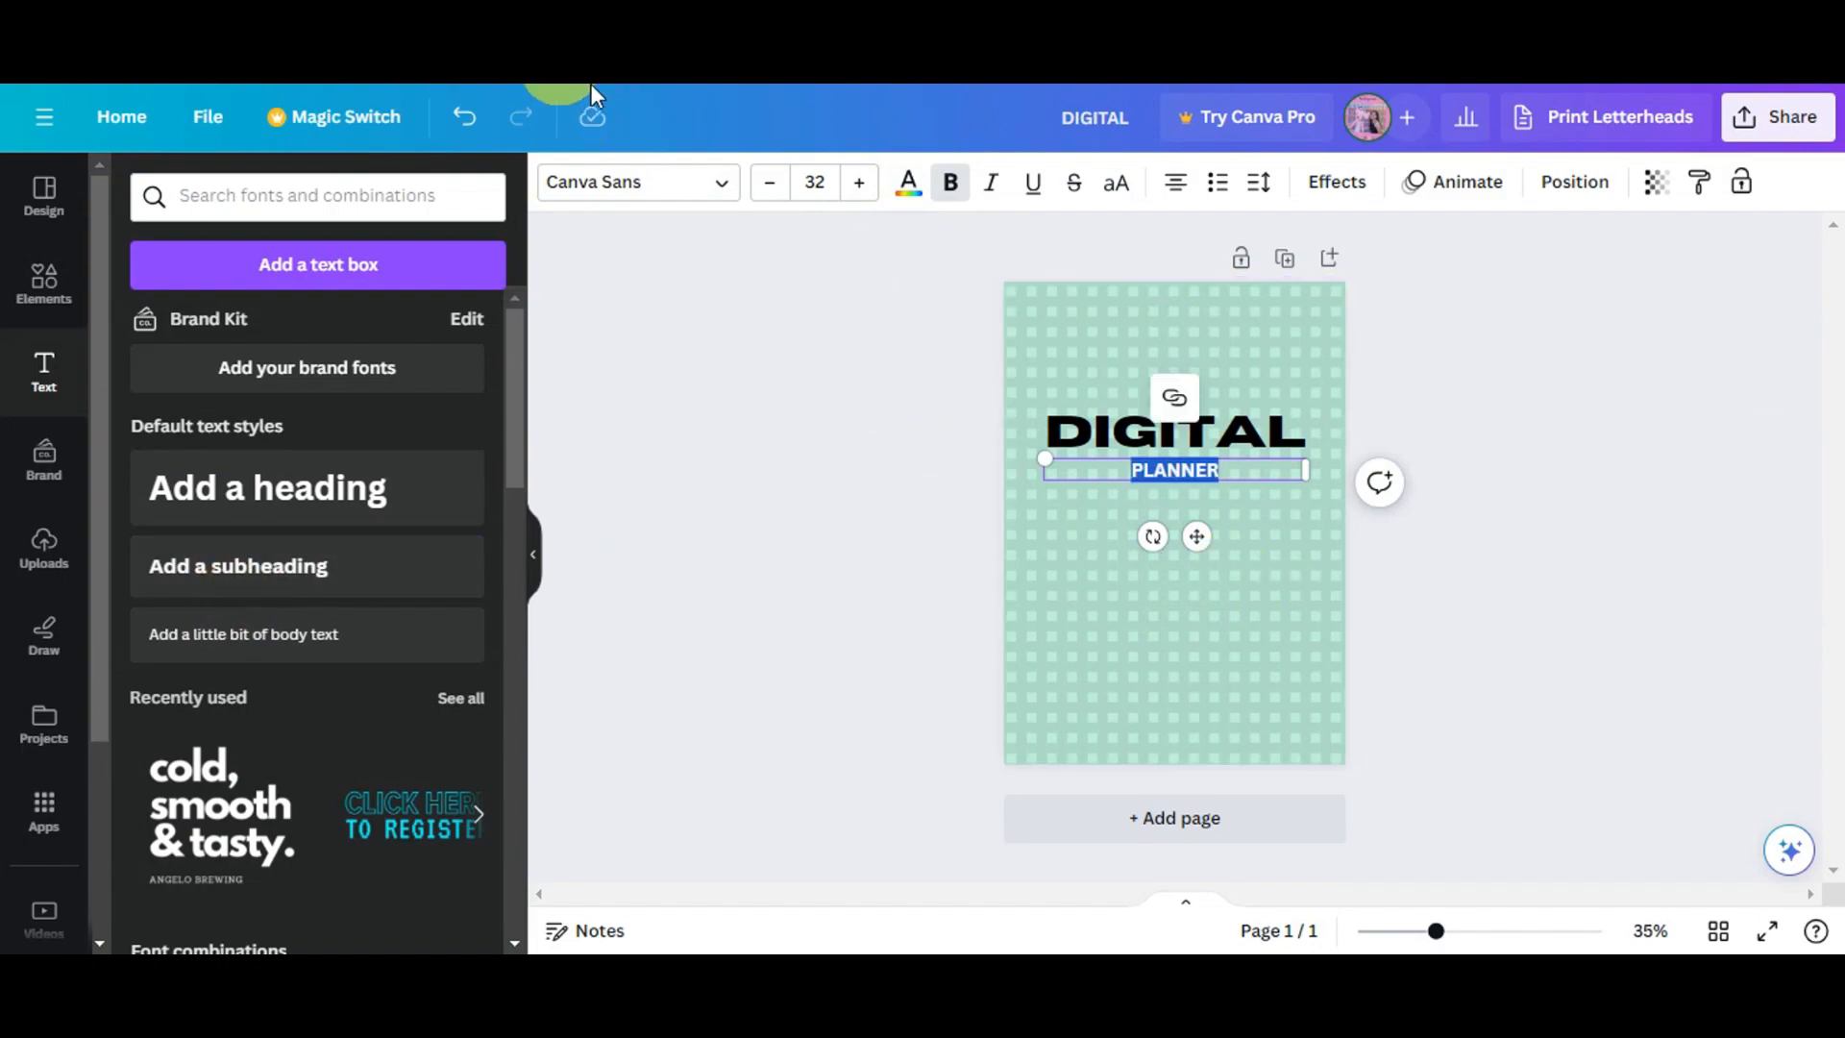
{"action": "left_click", "coordinate": [666, 200]}
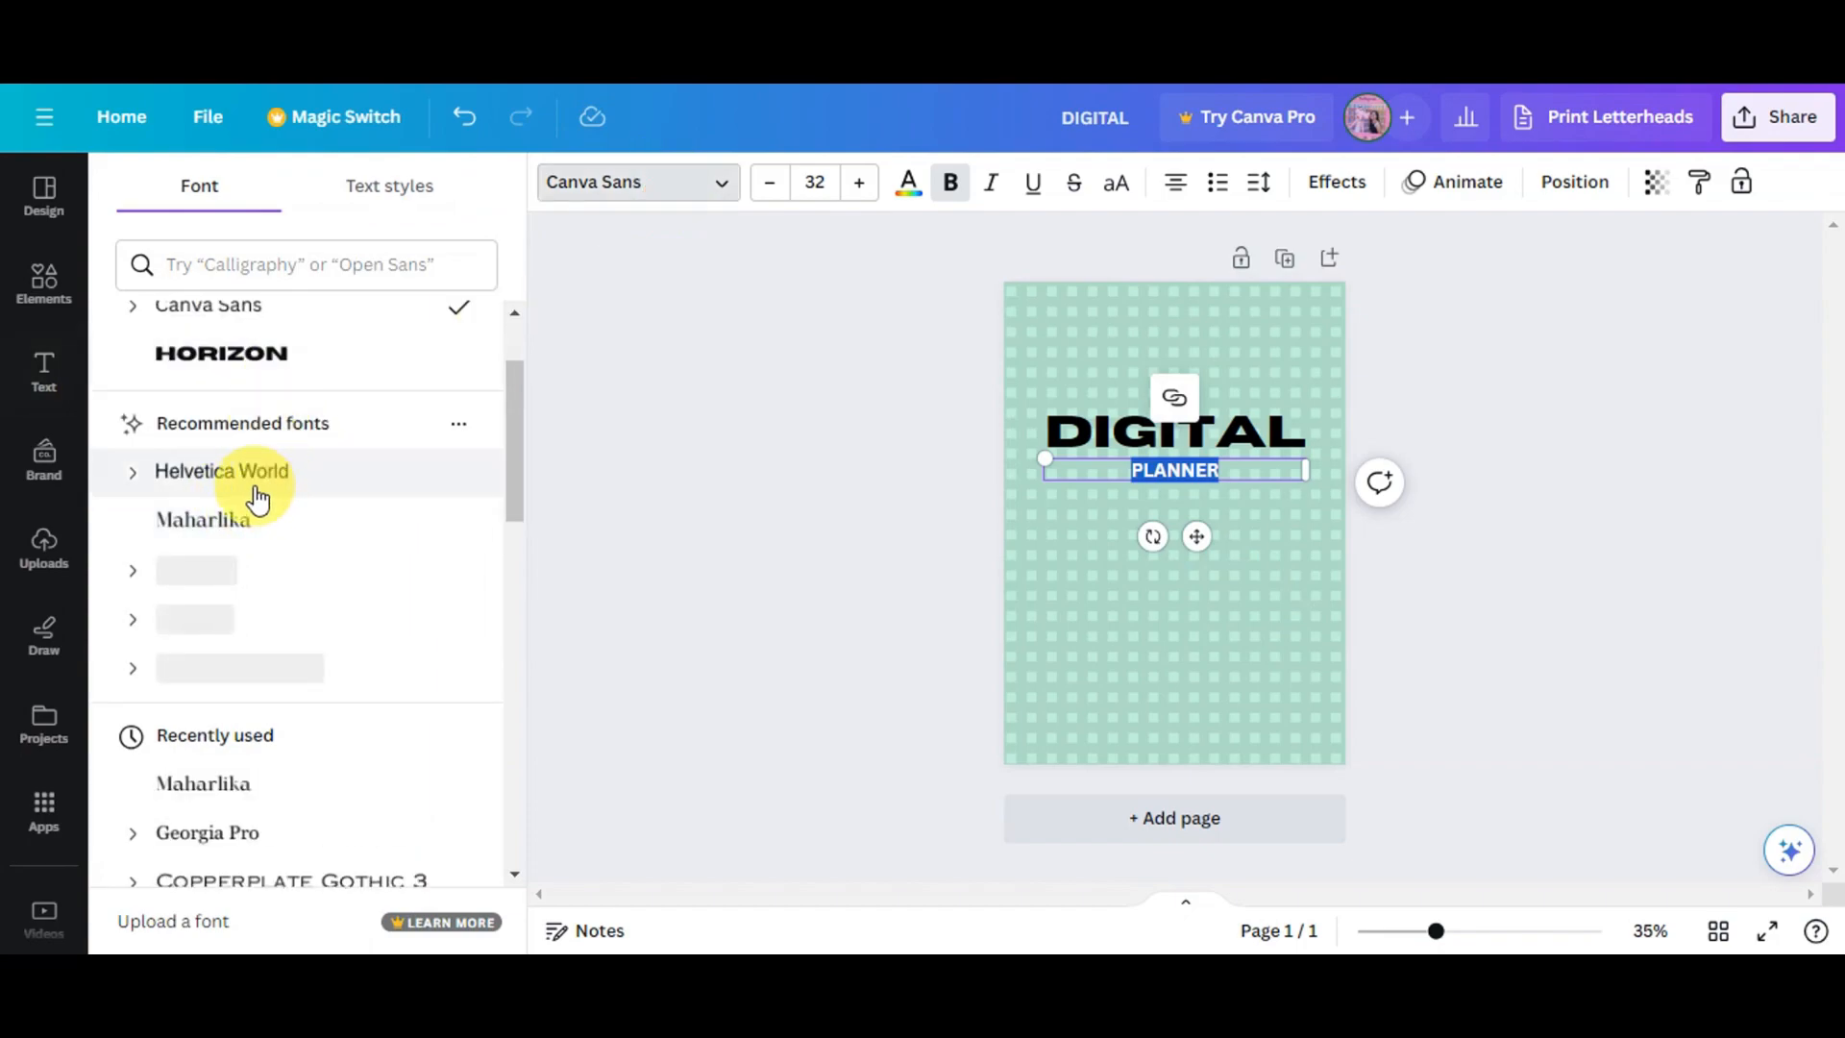
{"action": "left_click", "coordinate": [228, 540]}
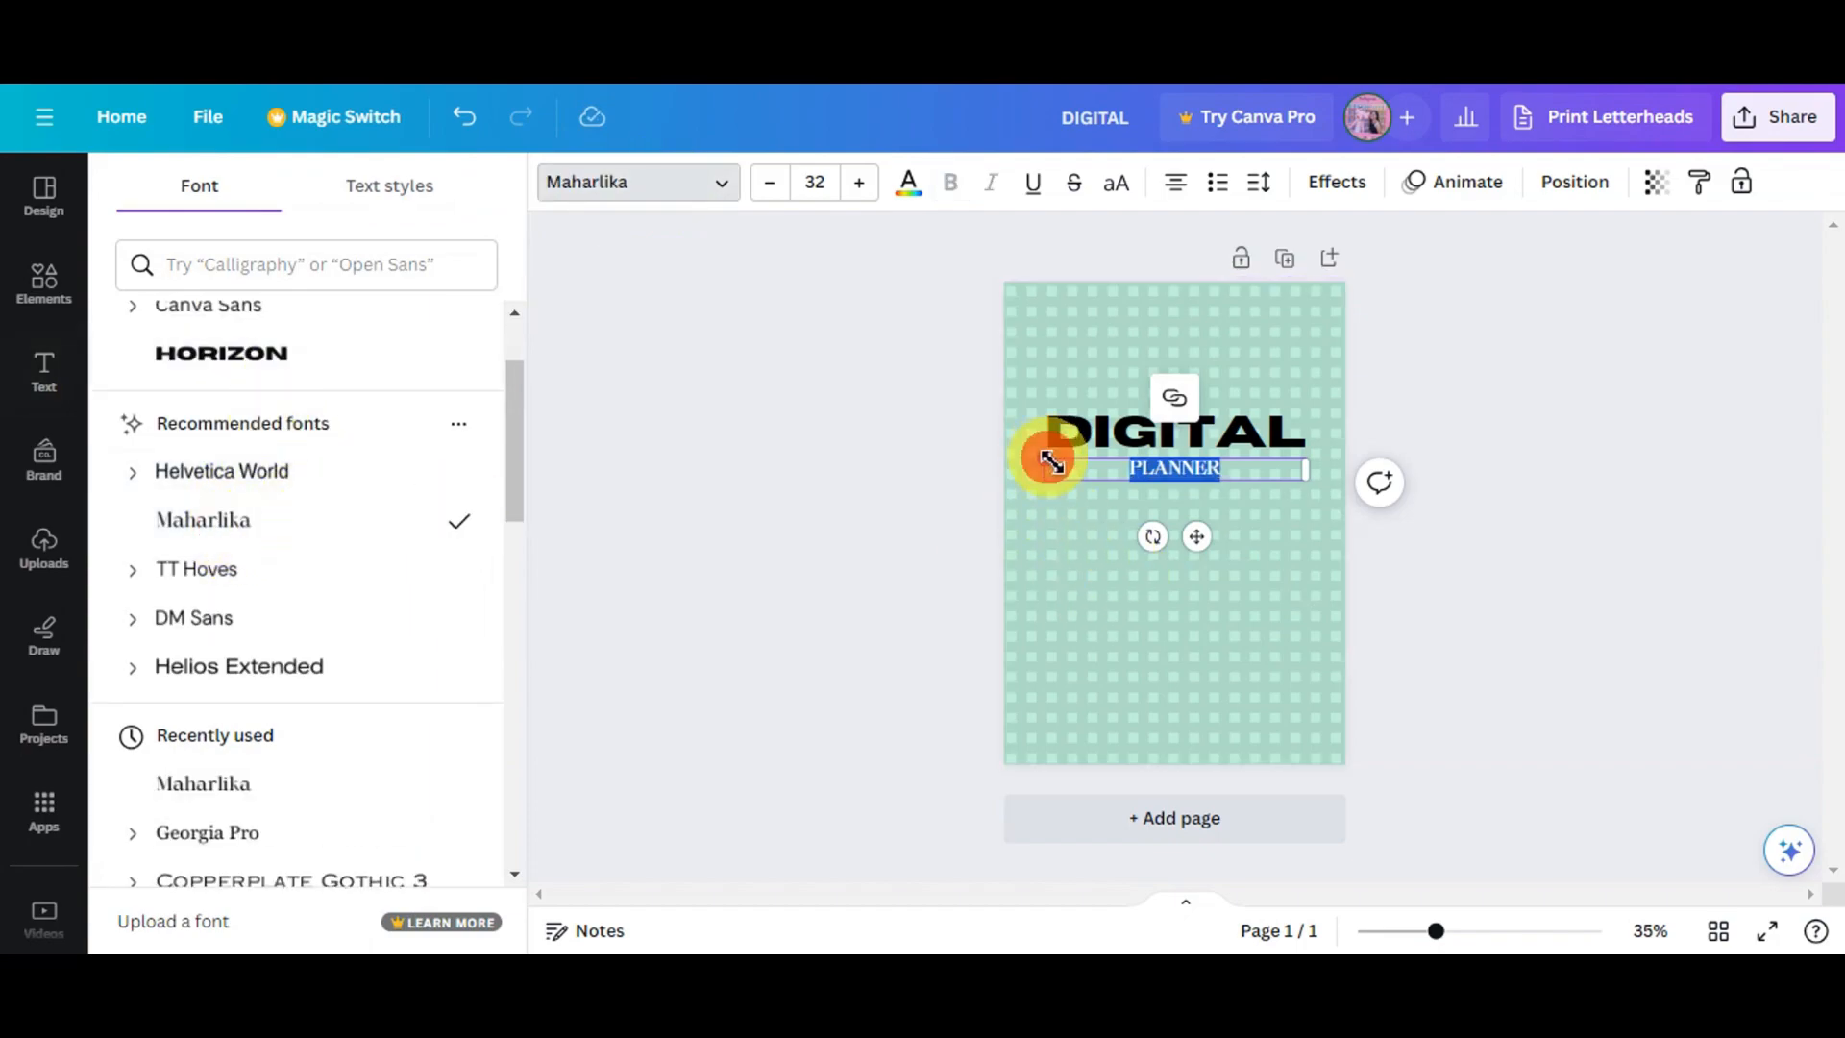
{"action": "left_click_drag", "start_coordinate": [1052, 462], "coordinate": [943, 292]}
{"action": "left_click_drag", "start_coordinate": [1158, 544], "coordinate": [1132, 544]}
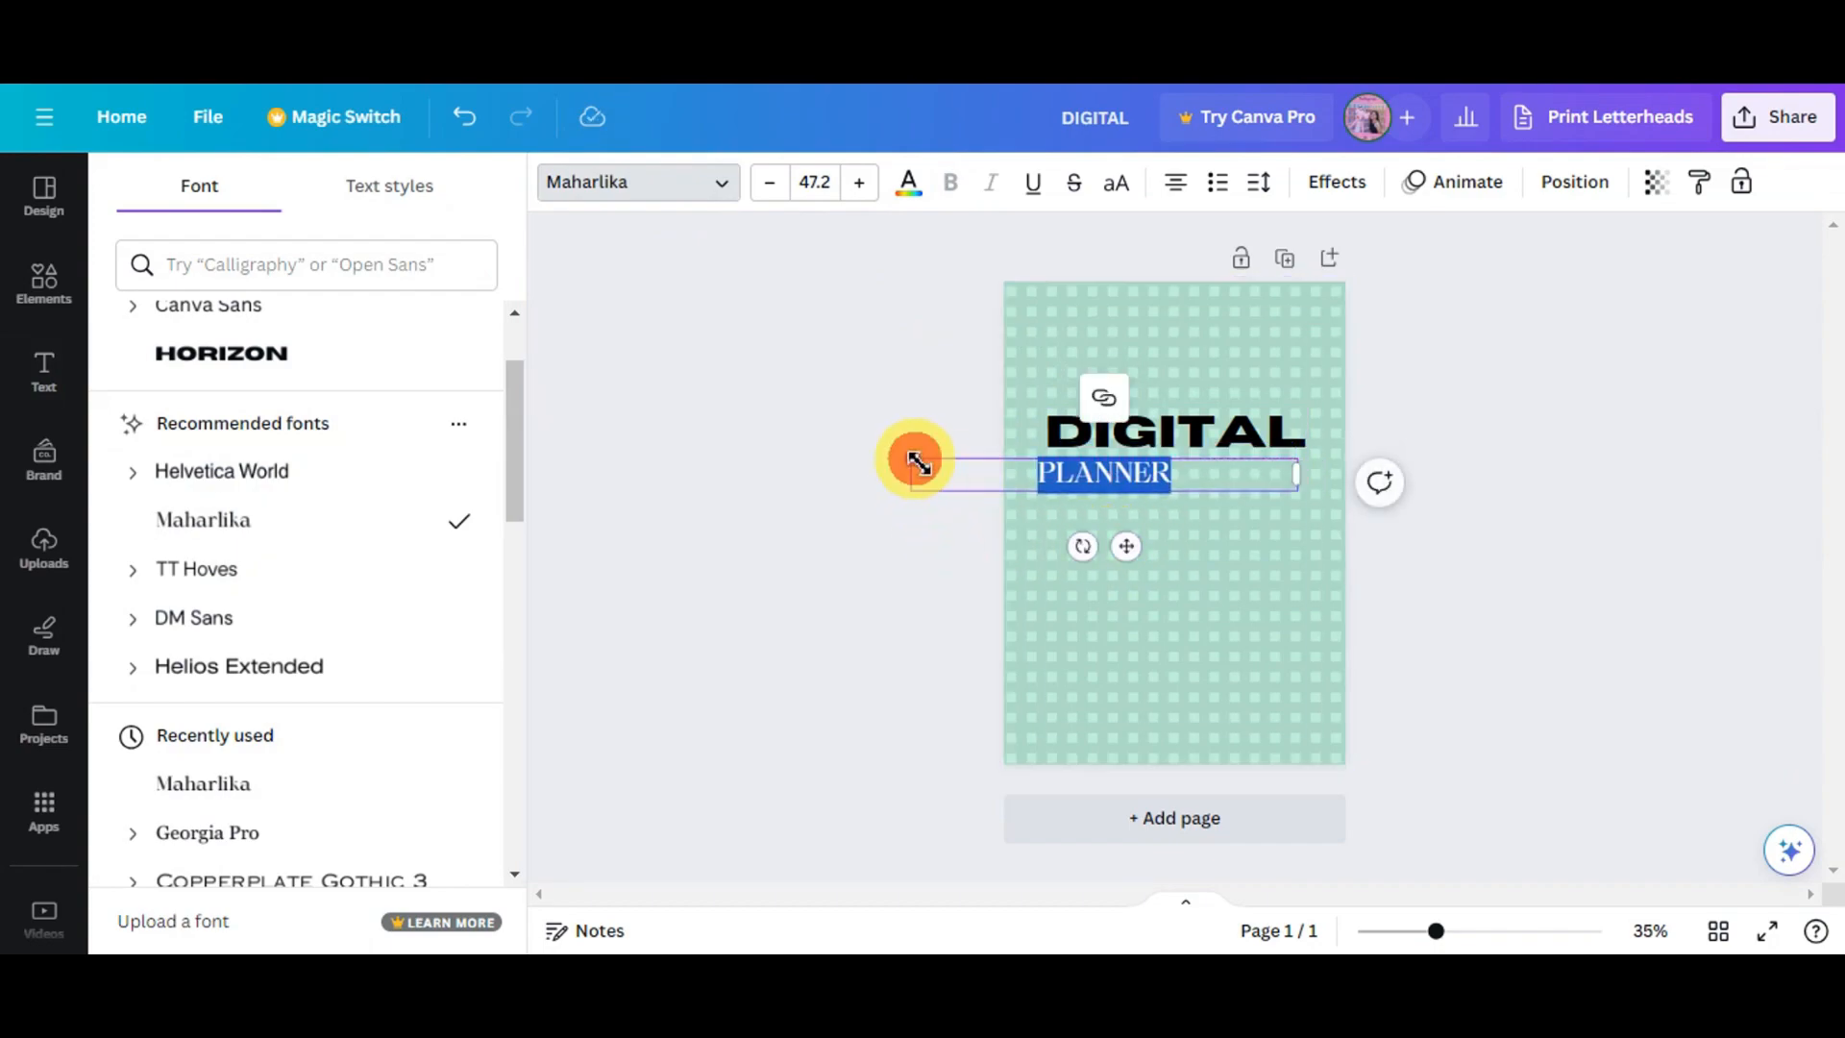
{"action": "left_click_drag", "start_coordinate": [918, 464], "coordinate": [824, 355]}
{"action": "left_click_drag", "start_coordinate": [1073, 544], "coordinate": [1148, 542]}
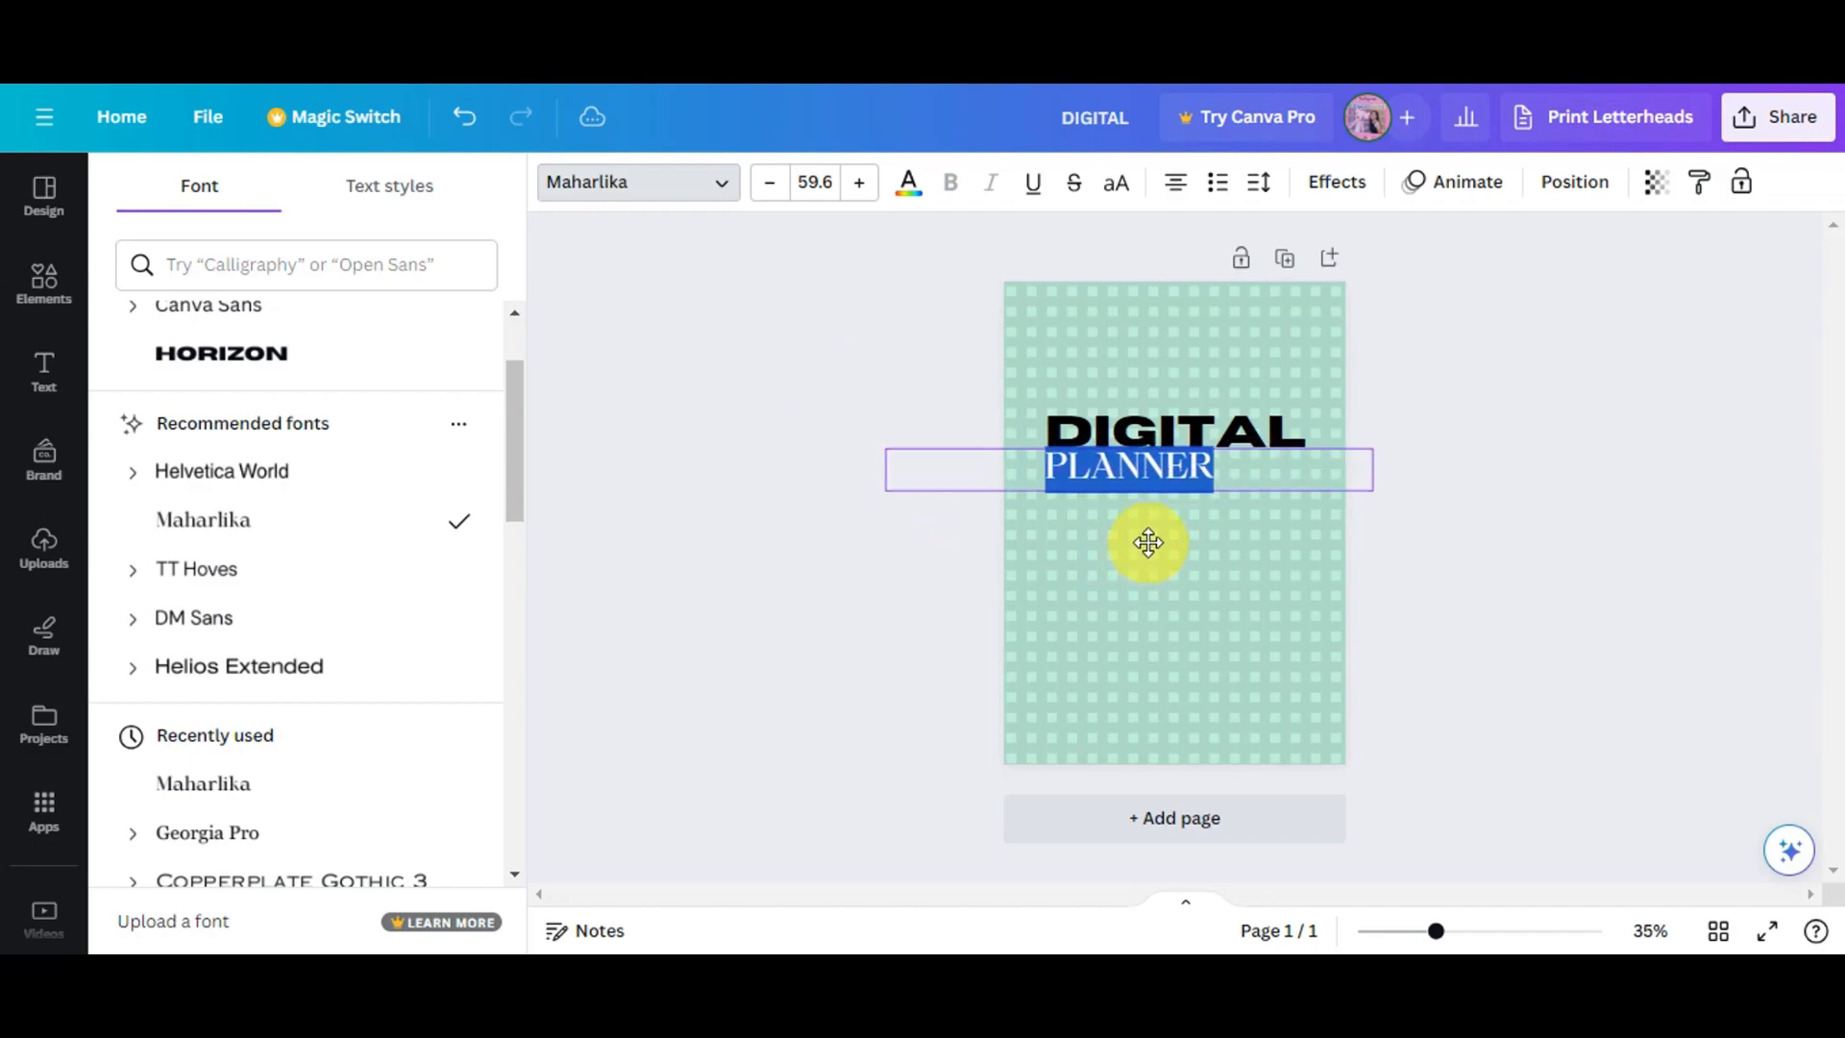
{"action": "left_click", "coordinate": [1541, 416]}
{"action": "left_click", "coordinate": [1473, 522]}
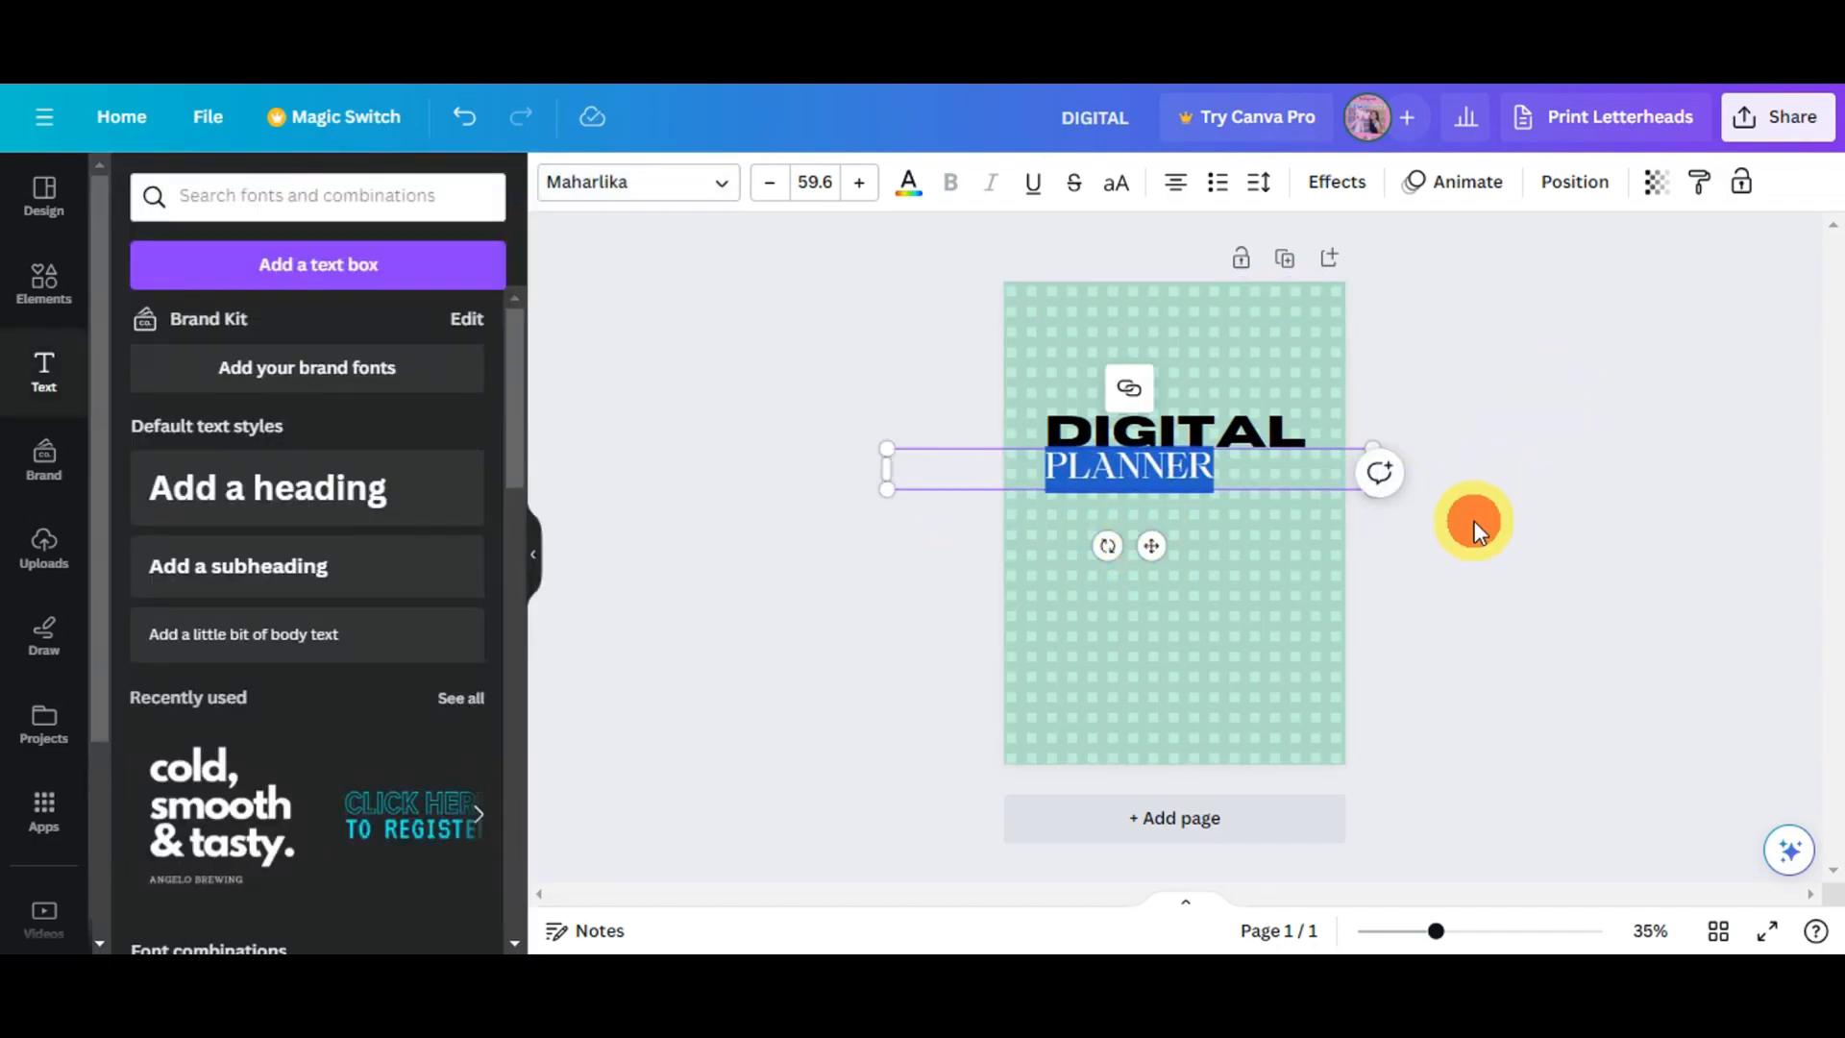
- Try several text colours on the DIGITAL heading before returning it to black
{"action": "left_click", "coordinate": [1230, 423]}
{"action": "left_click", "coordinate": [721, 181]}
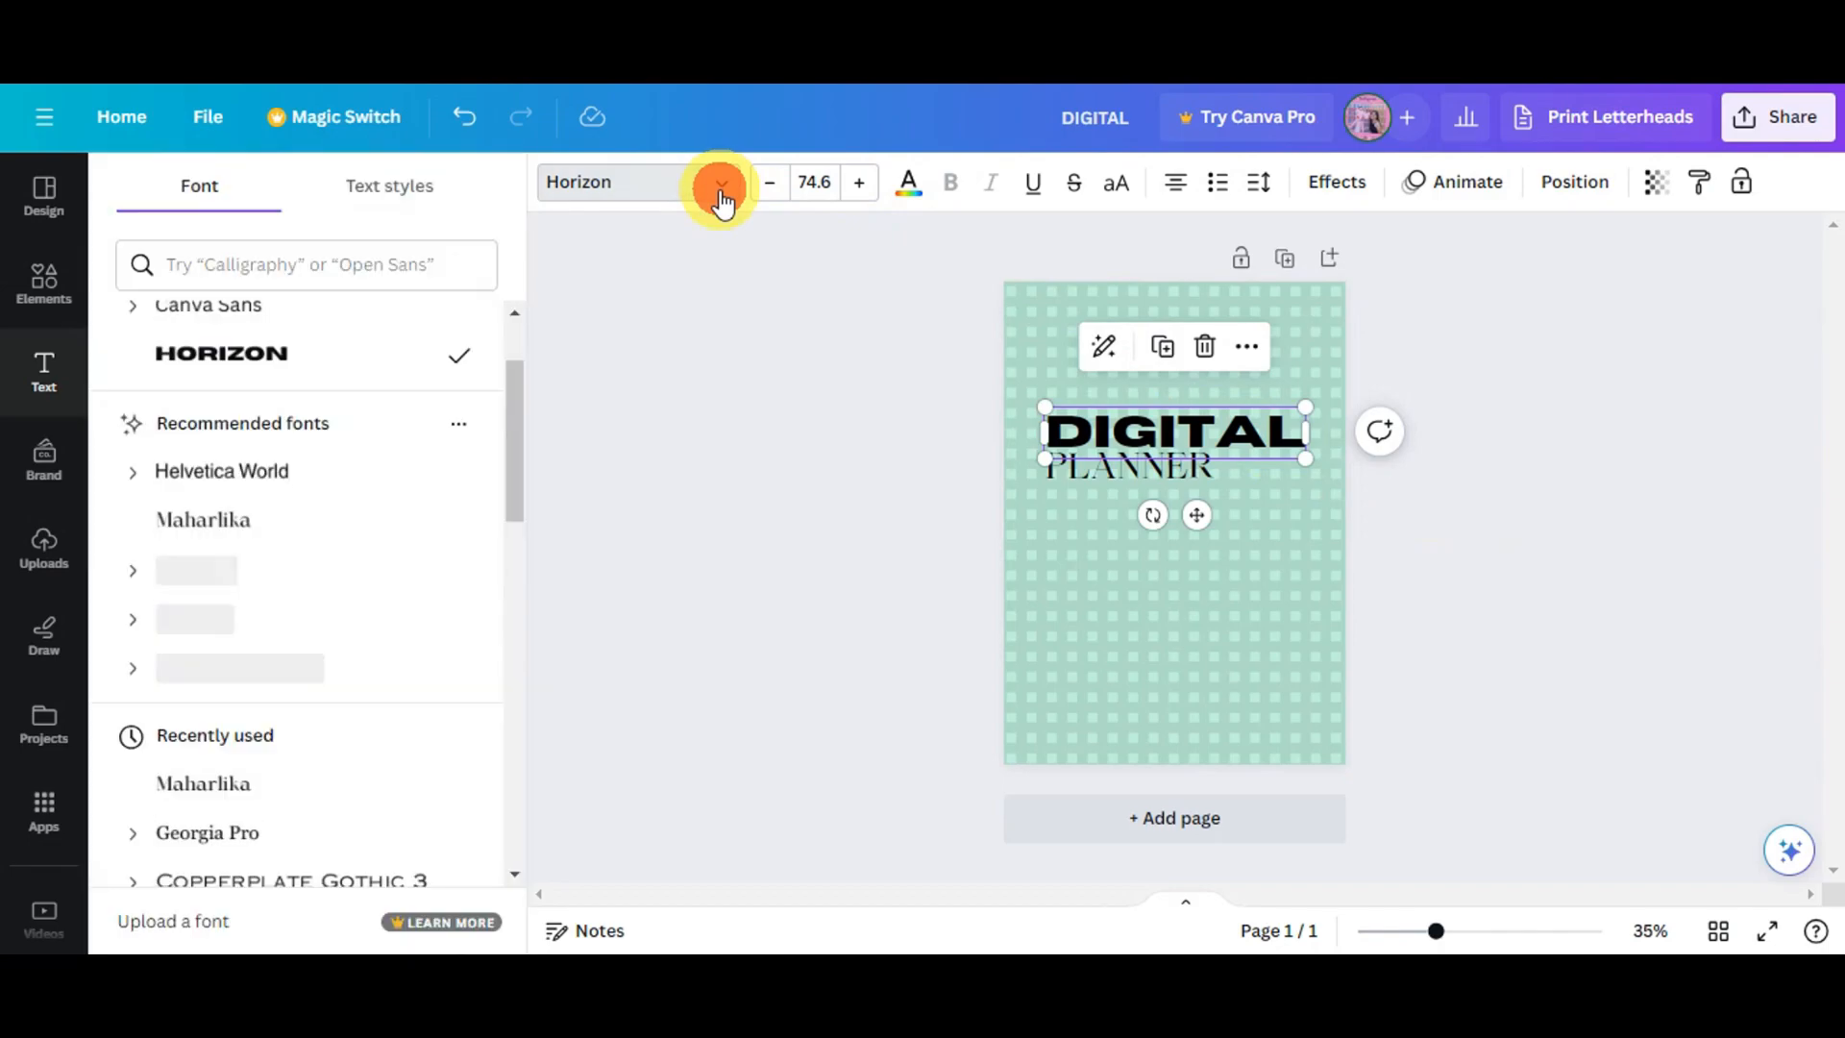
{"action": "left_click", "coordinate": [909, 187]}
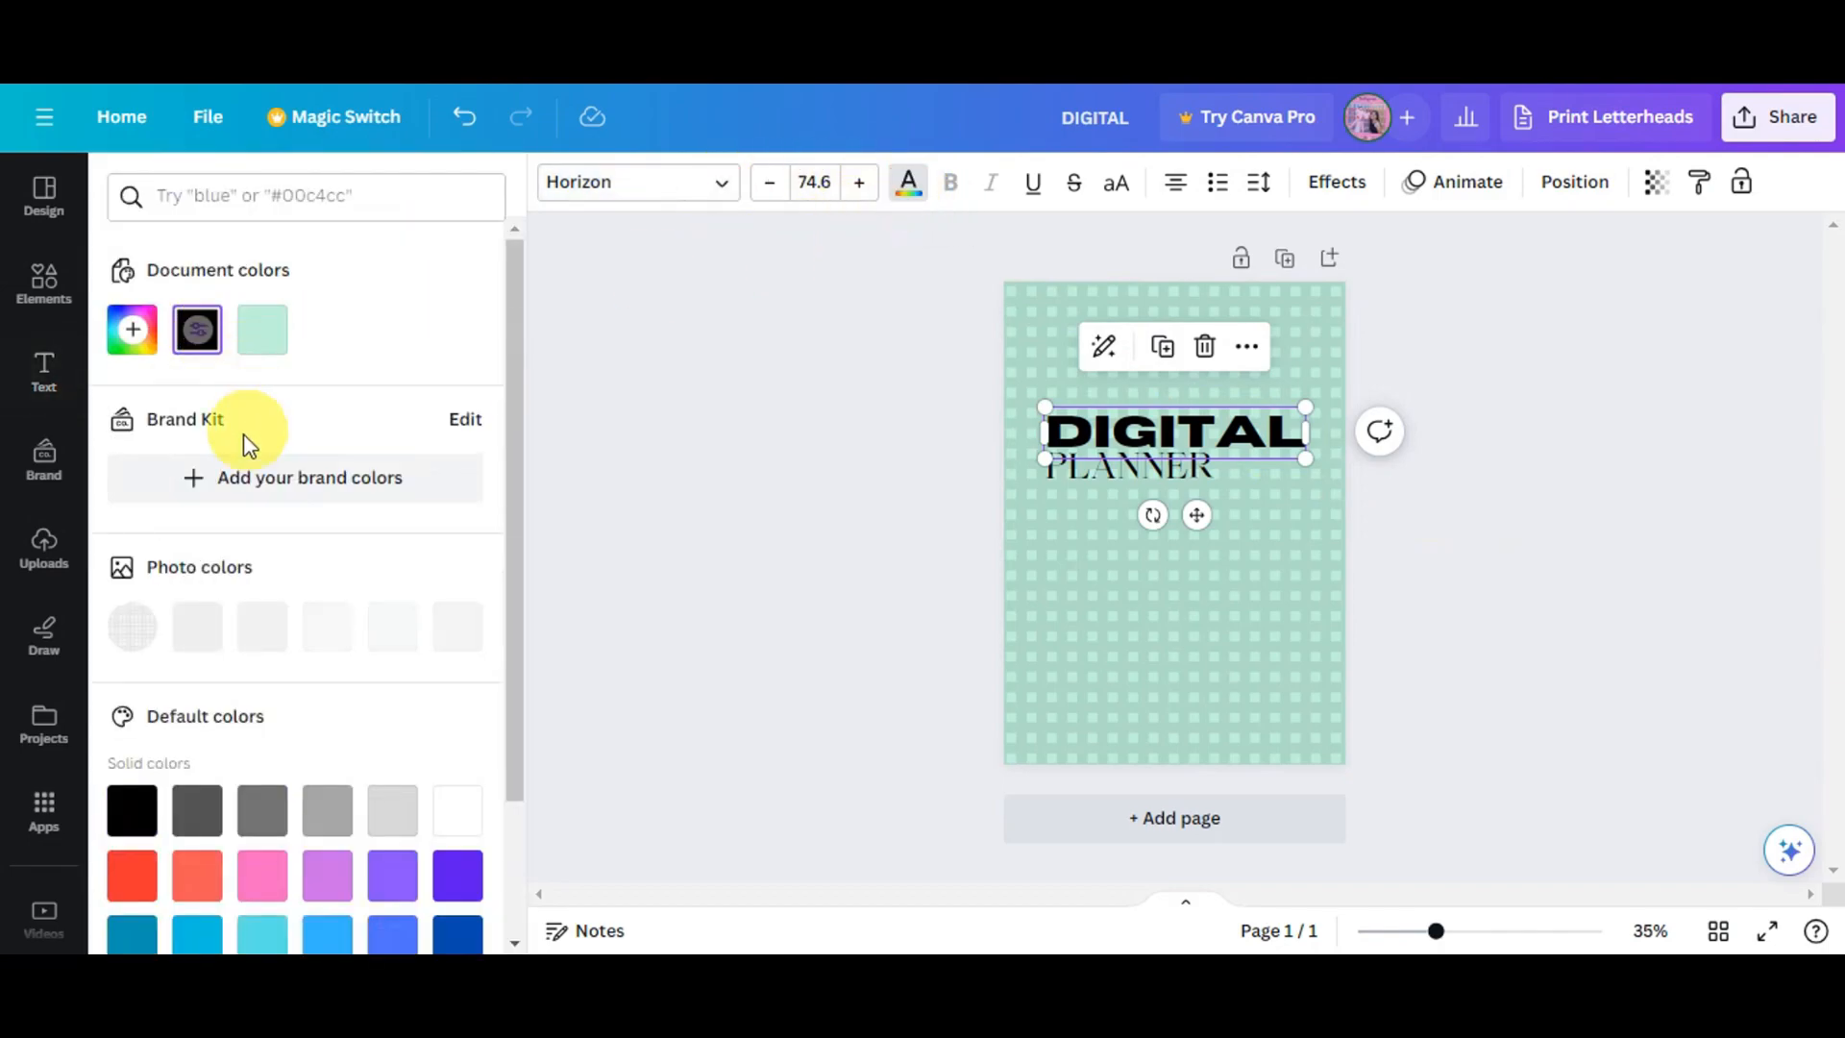
{"action": "left_click", "coordinate": [459, 812]}
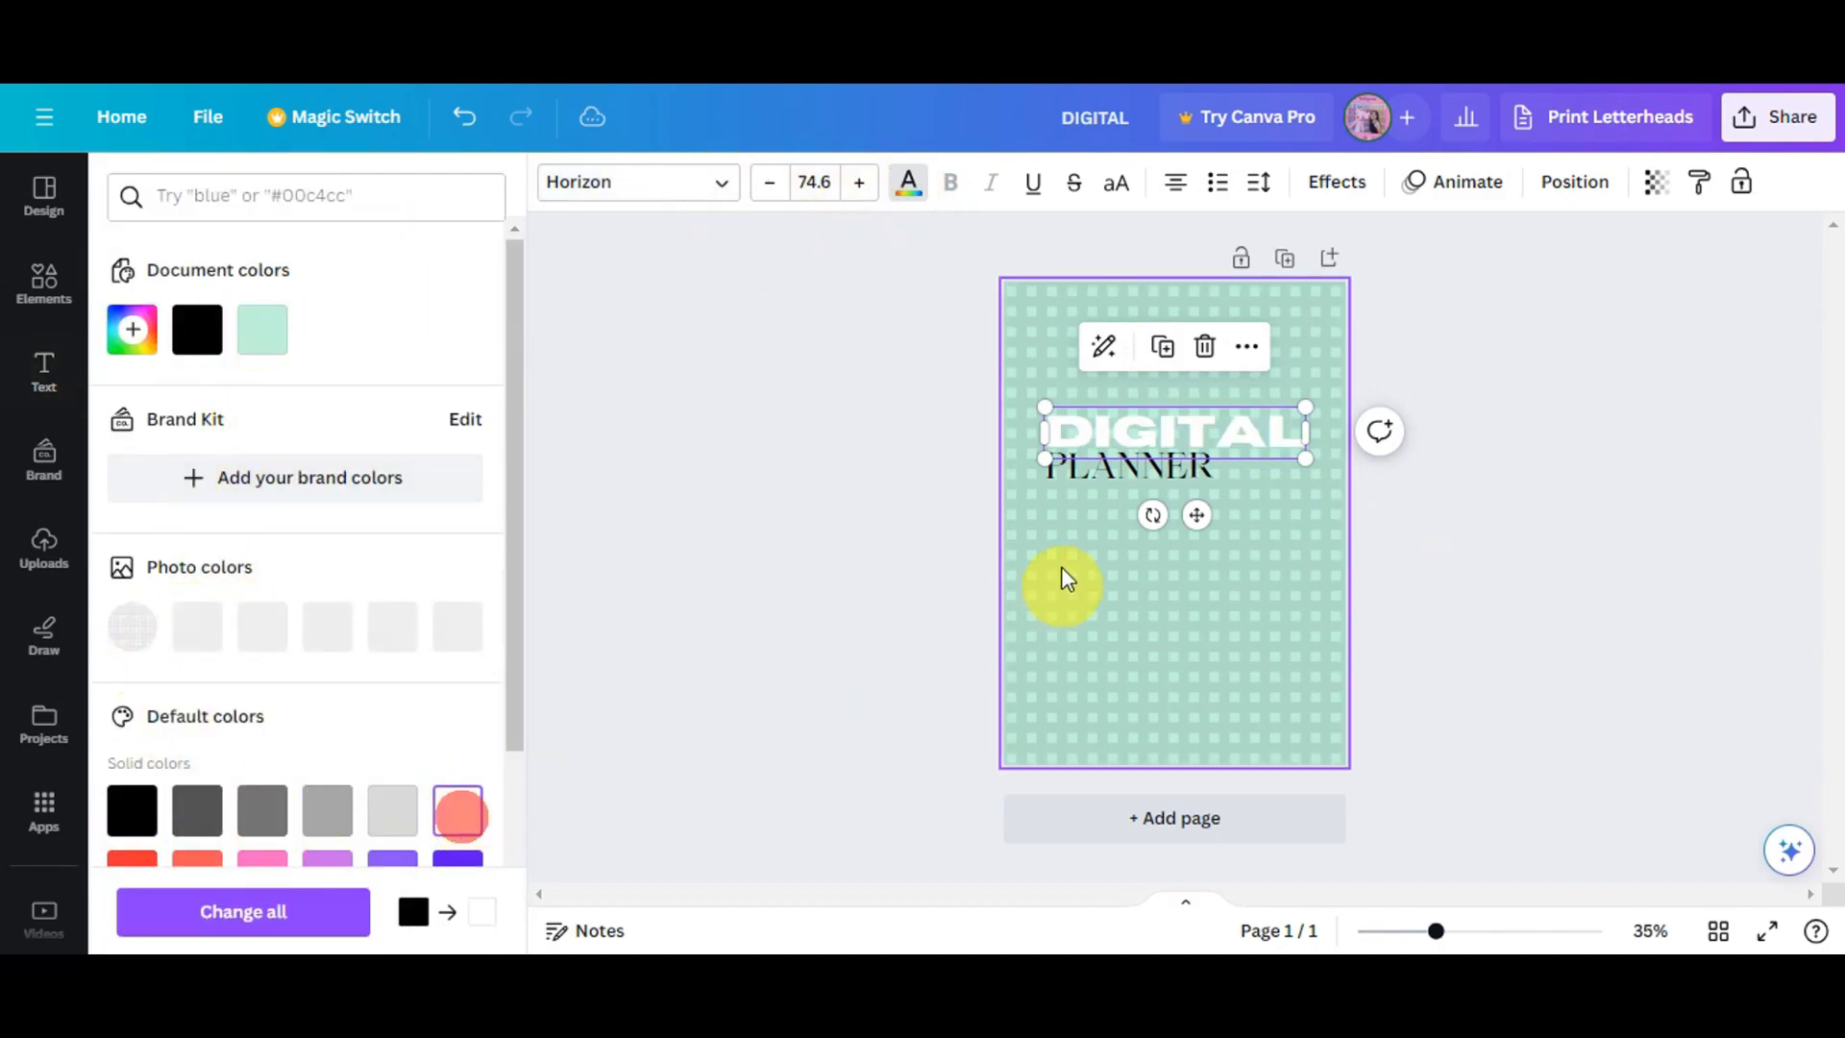
{"action": "scroll", "coordinate": [317, 639], "scroll_direction": "down", "scroll_amount": 3}
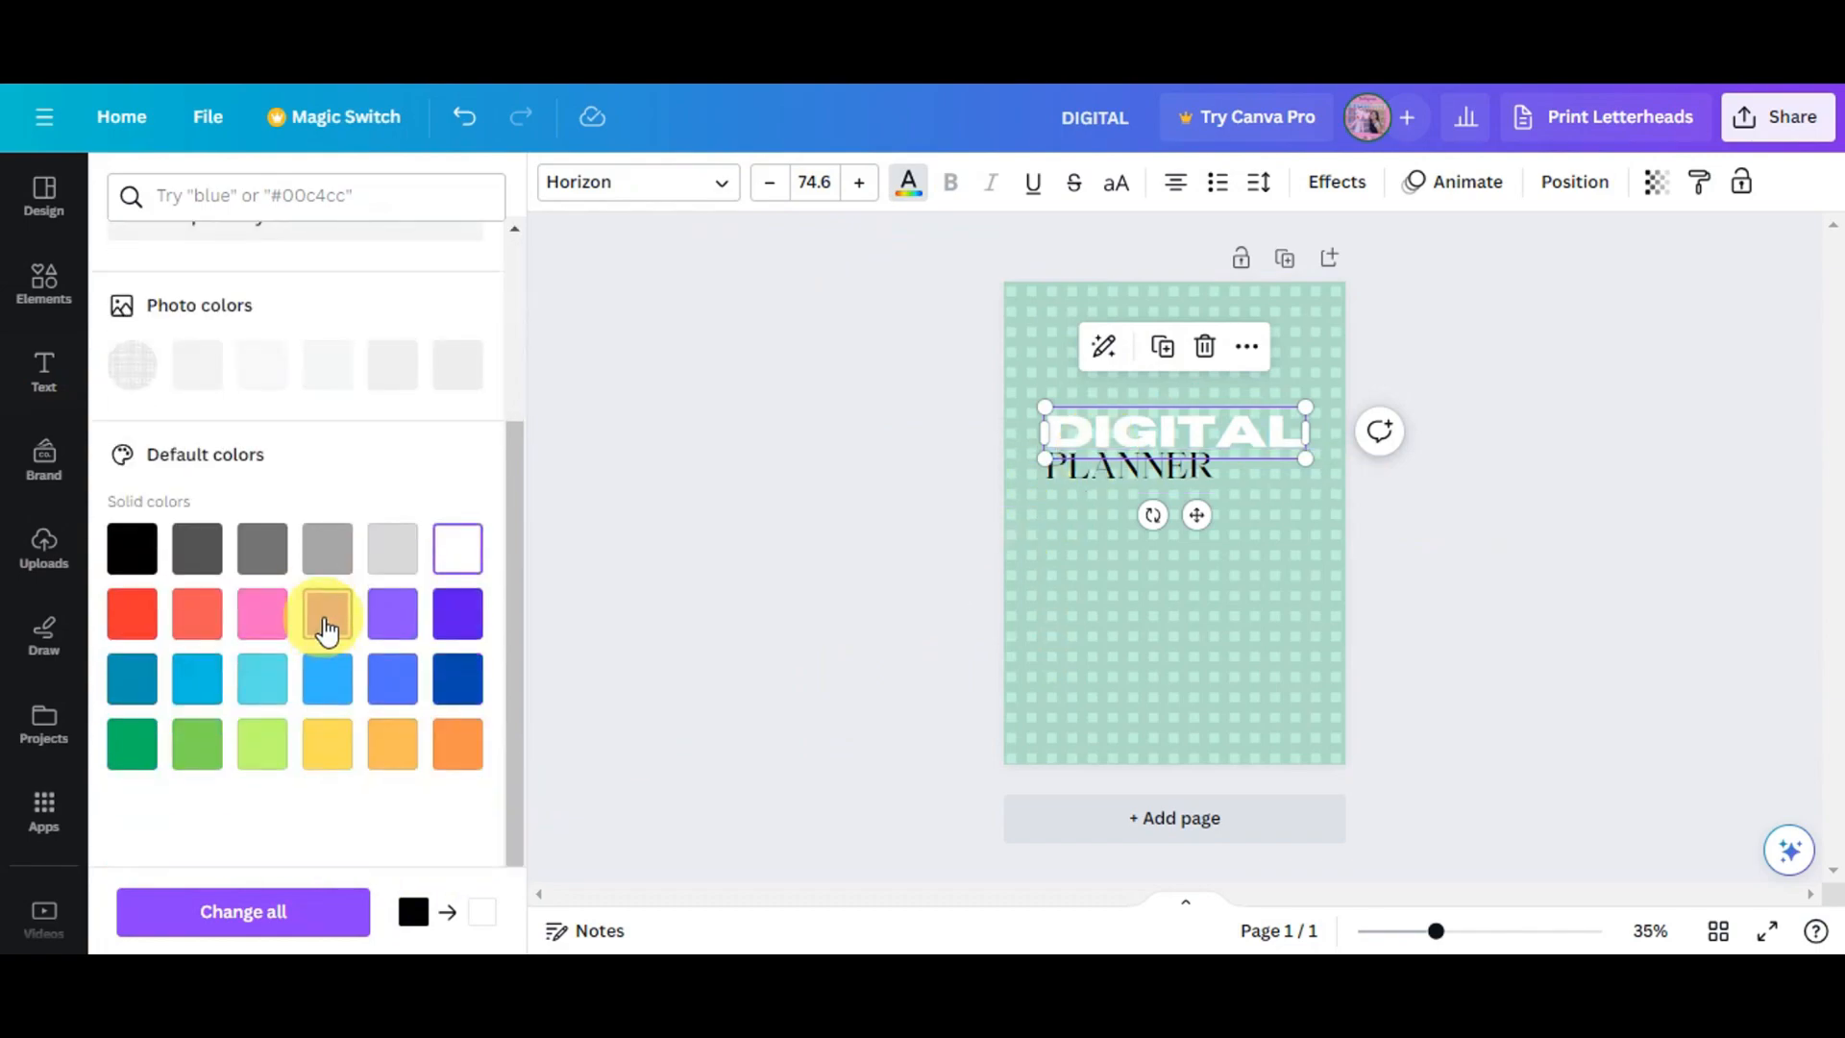
{"action": "left_click", "coordinate": [197, 549]}
{"action": "left_click", "coordinate": [269, 551]}
{"action": "left_click", "coordinate": [307, 545]}
{"action": "left_click", "coordinate": [387, 629]}
{"action": "left_click", "coordinate": [397, 686]}
{"action": "left_click", "coordinate": [144, 692]}
{"action": "left_click", "coordinate": [187, 745]}
{"action": "left_click", "coordinate": [260, 746]}
{"action": "left_click", "coordinate": [134, 550]}
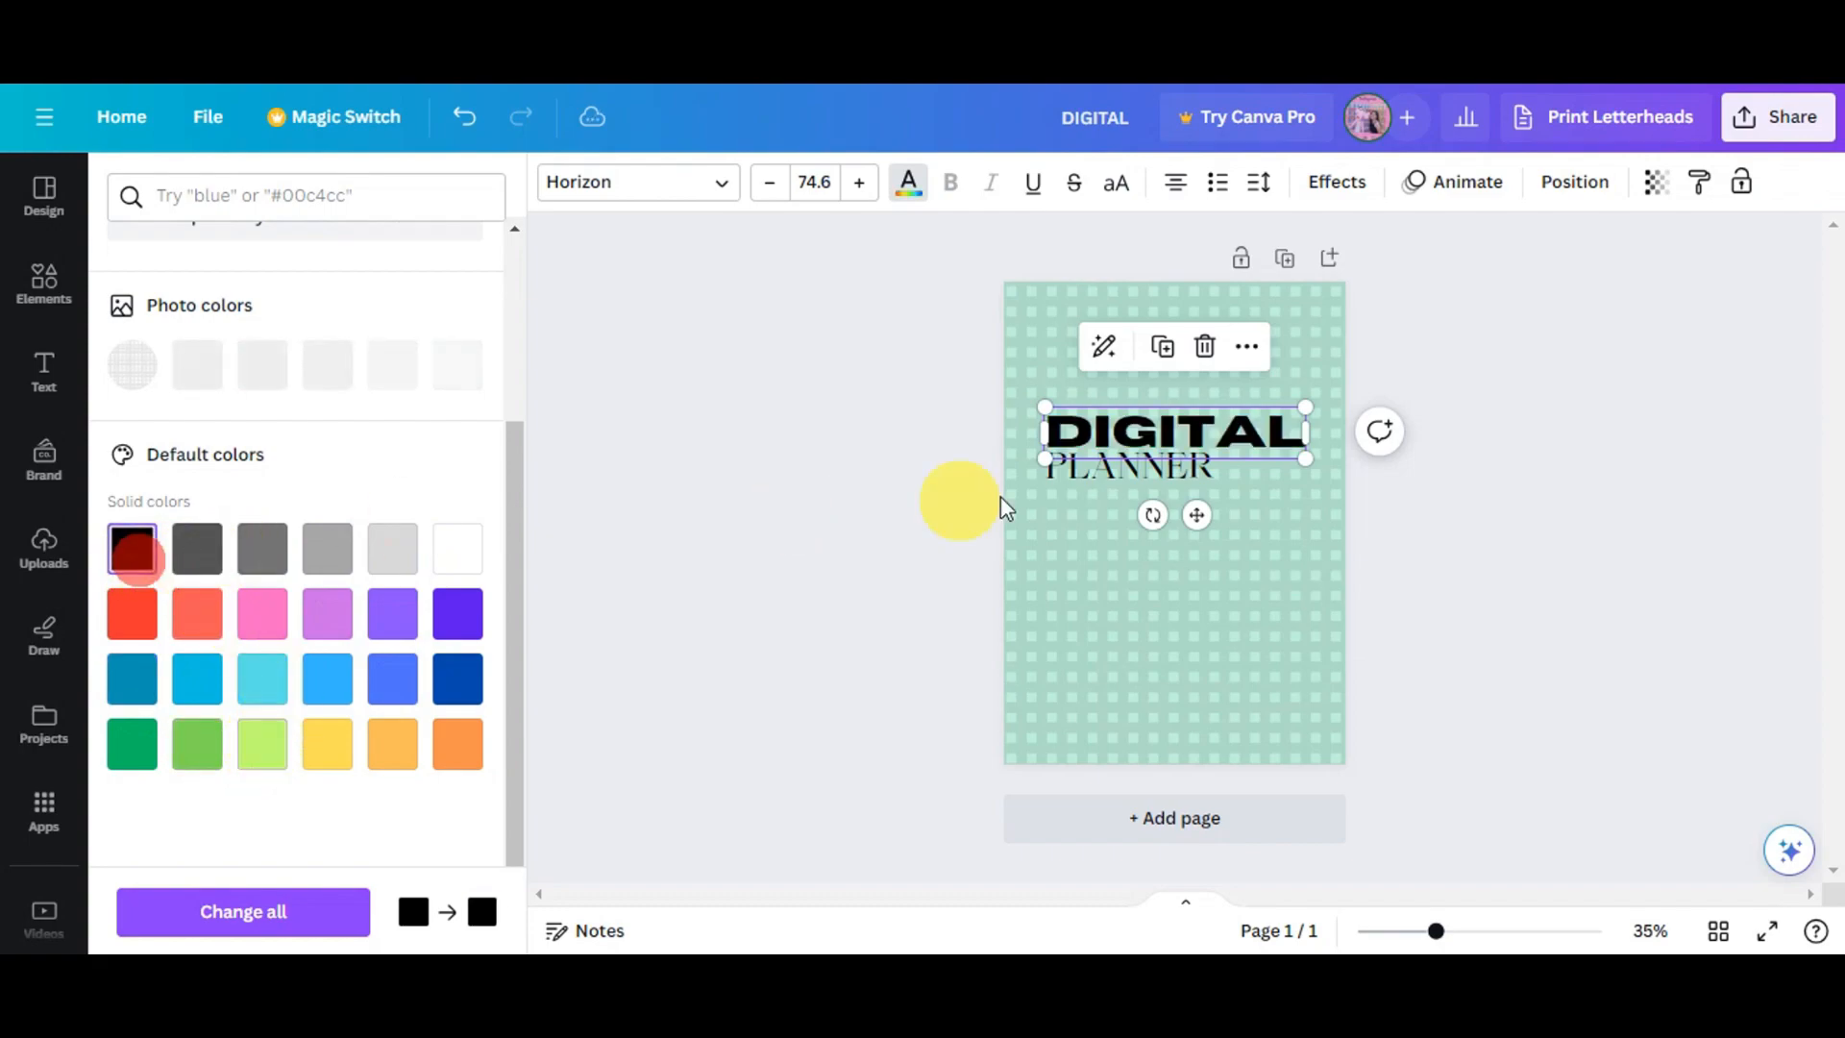
- Enlarge the DIGITAL heading to span the page width and position it just above PLANNER
{"action": "left_click_drag", "start_coordinate": [1051, 407], "coordinate": [971, 392]}
{"action": "left_click_drag", "start_coordinate": [1116, 416], "coordinate": [1165, 468]}
{"action": "left_click", "coordinate": [1584, 428]}
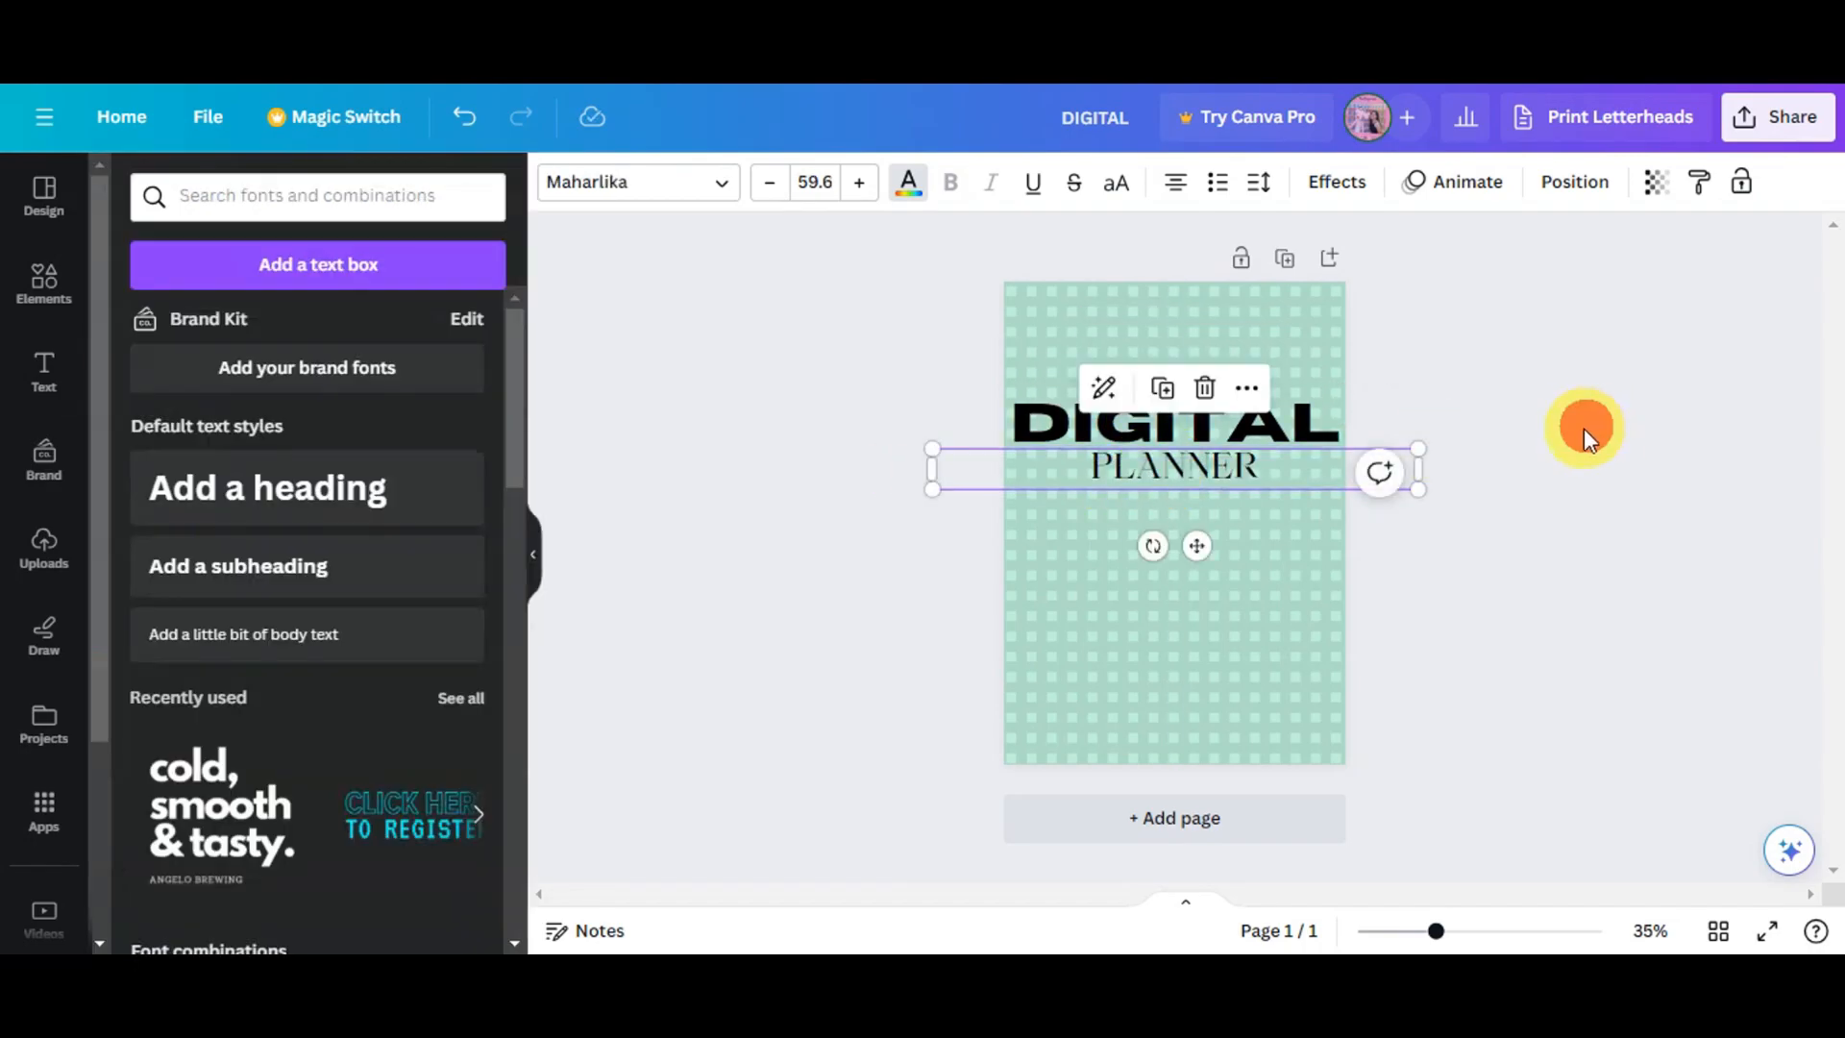
{"action": "left_click", "coordinate": [1449, 580]}
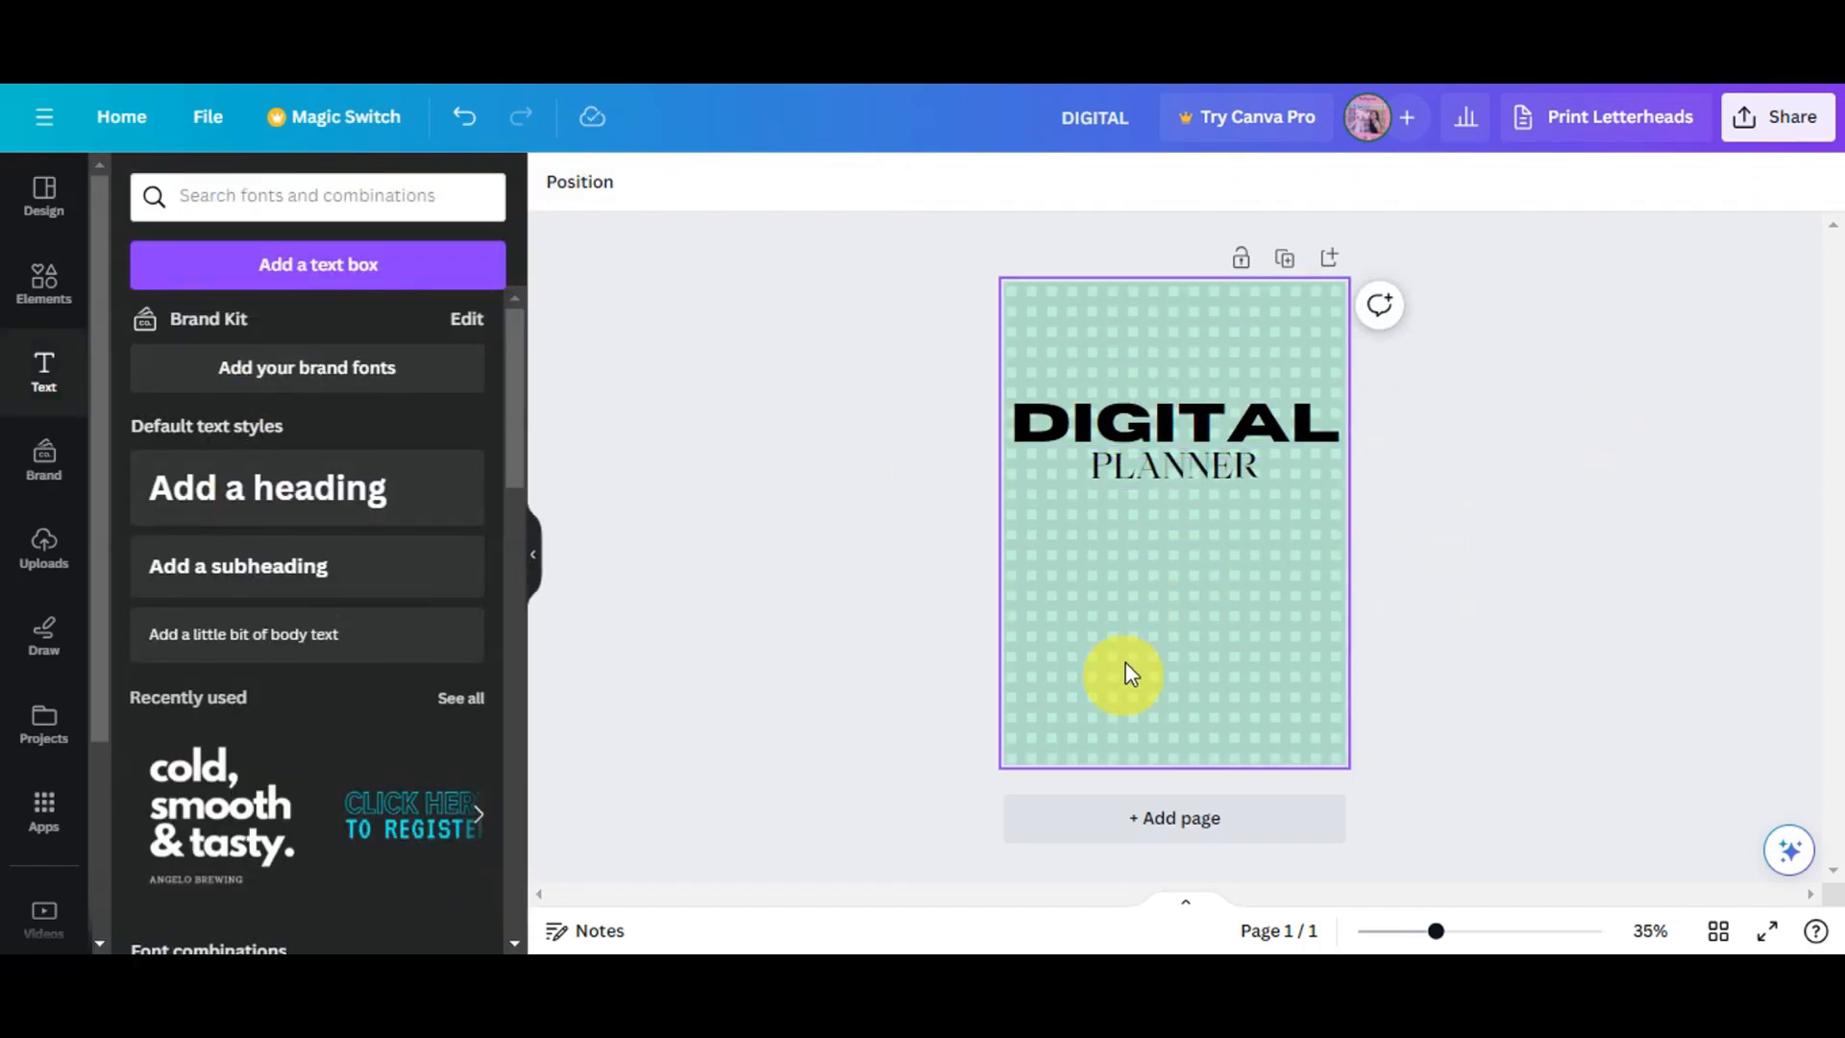
{"action": "scroll", "coordinate": [288, 721], "scroll_direction": "down", "scroll_amount": 4}
{"action": "scroll", "coordinate": [288, 721], "scroll_direction": "up", "scroll_amount": 4}
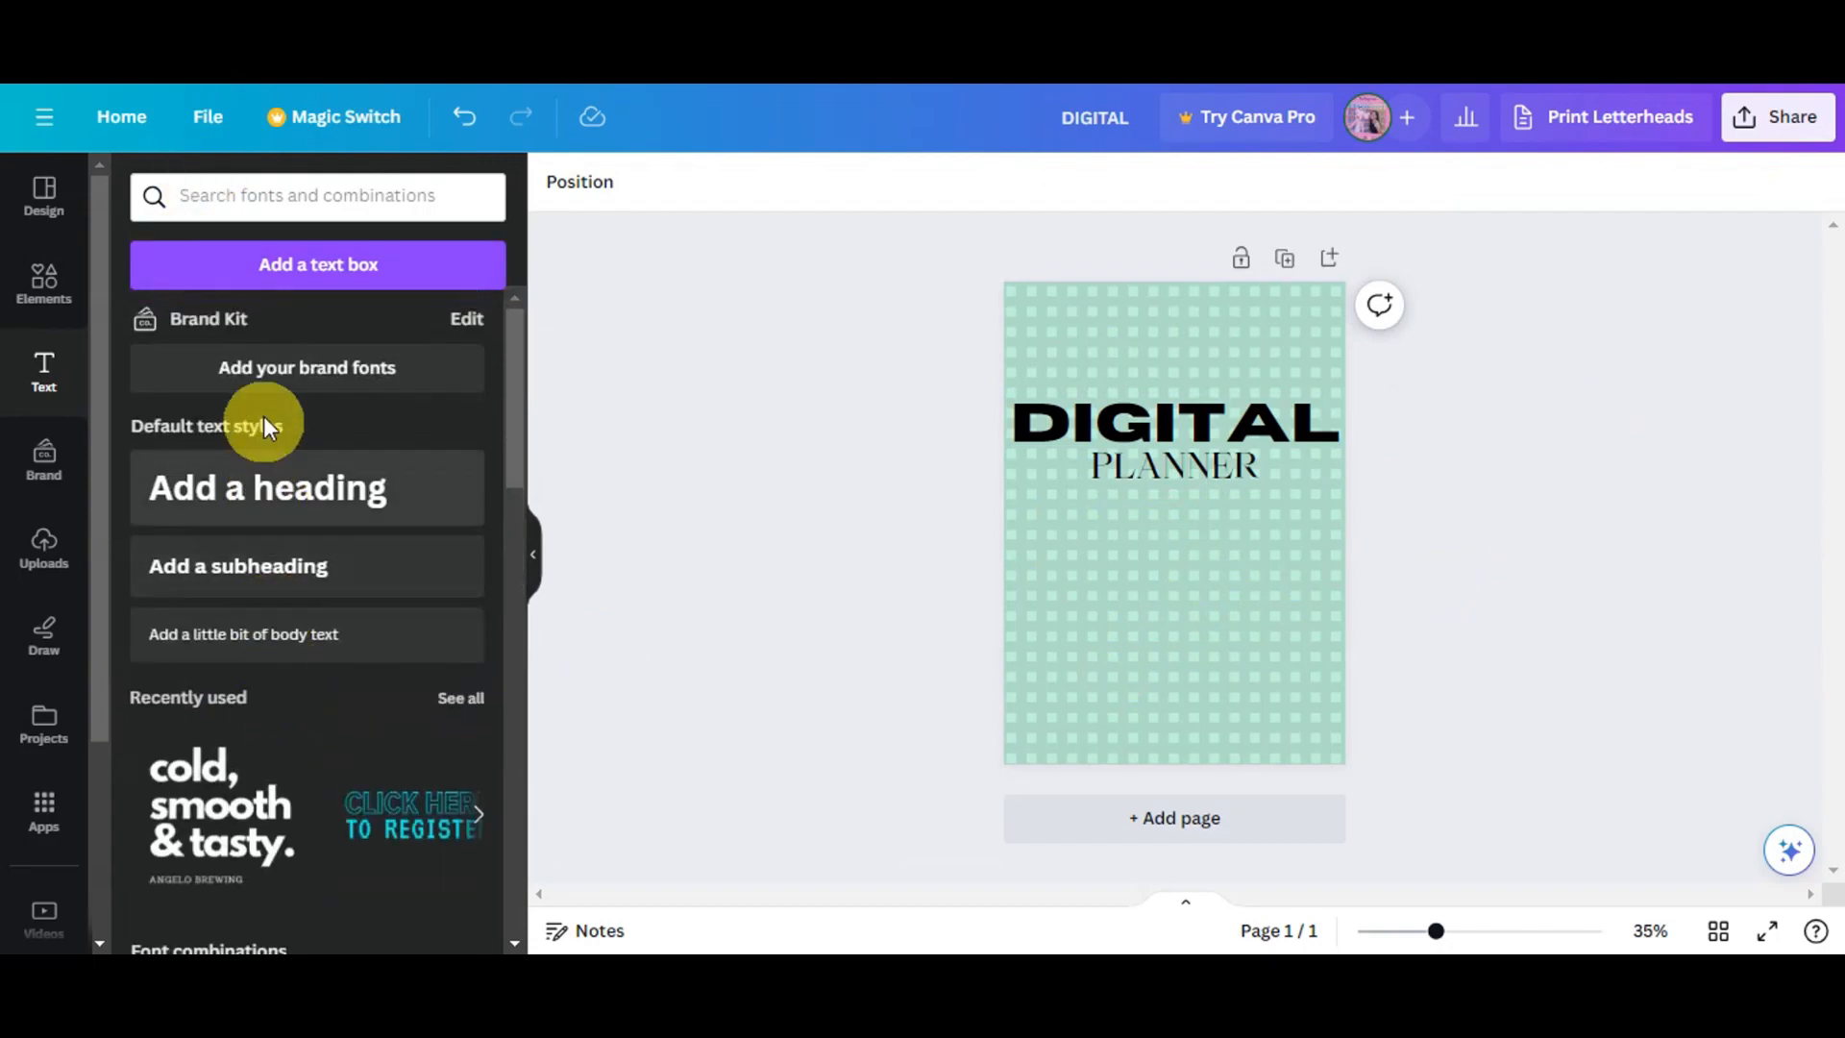
- Add a new heading reading "2024" to the cover page
{"action": "left_click", "coordinate": [335, 512]}
{"action": "key", "text": "BackSpace"}
{"action": "type", "text": "2024"}
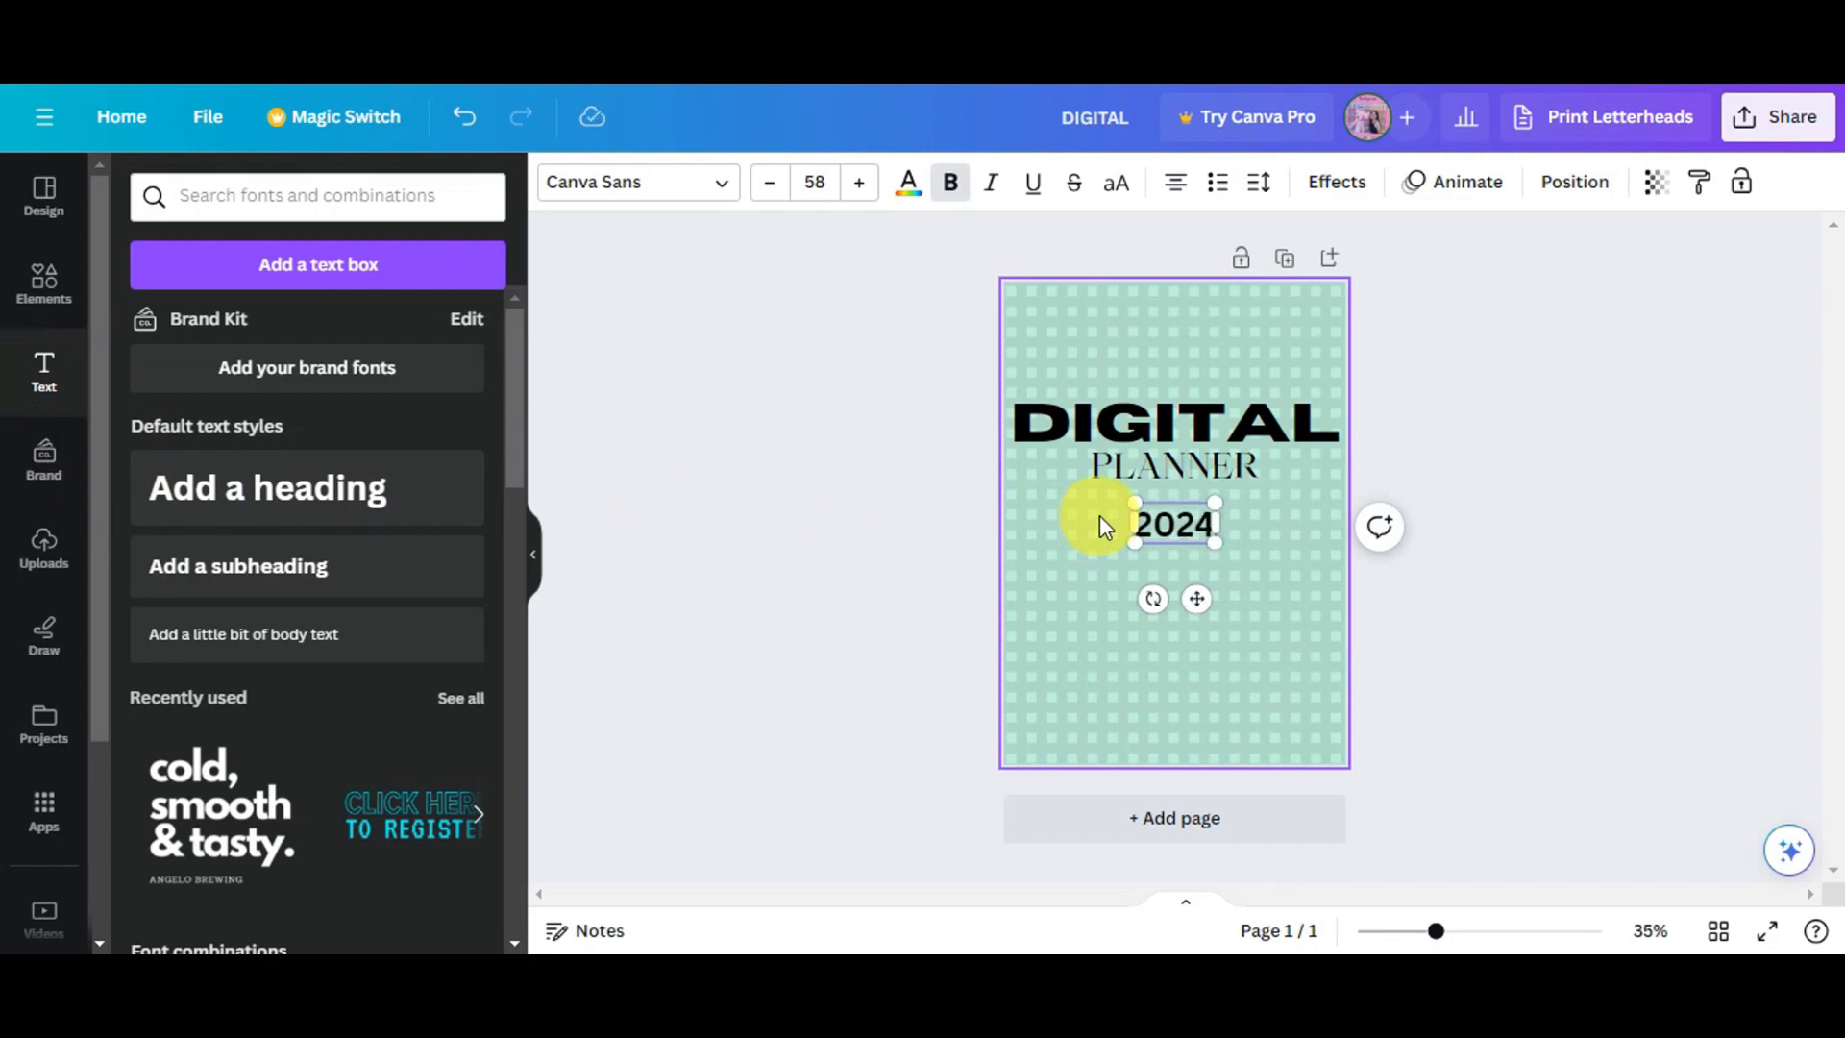
- Set the 2024 heading's font to Horizon
{"action": "key", "text": "ctrl+a"}
{"action": "left_click", "coordinate": [722, 197]}
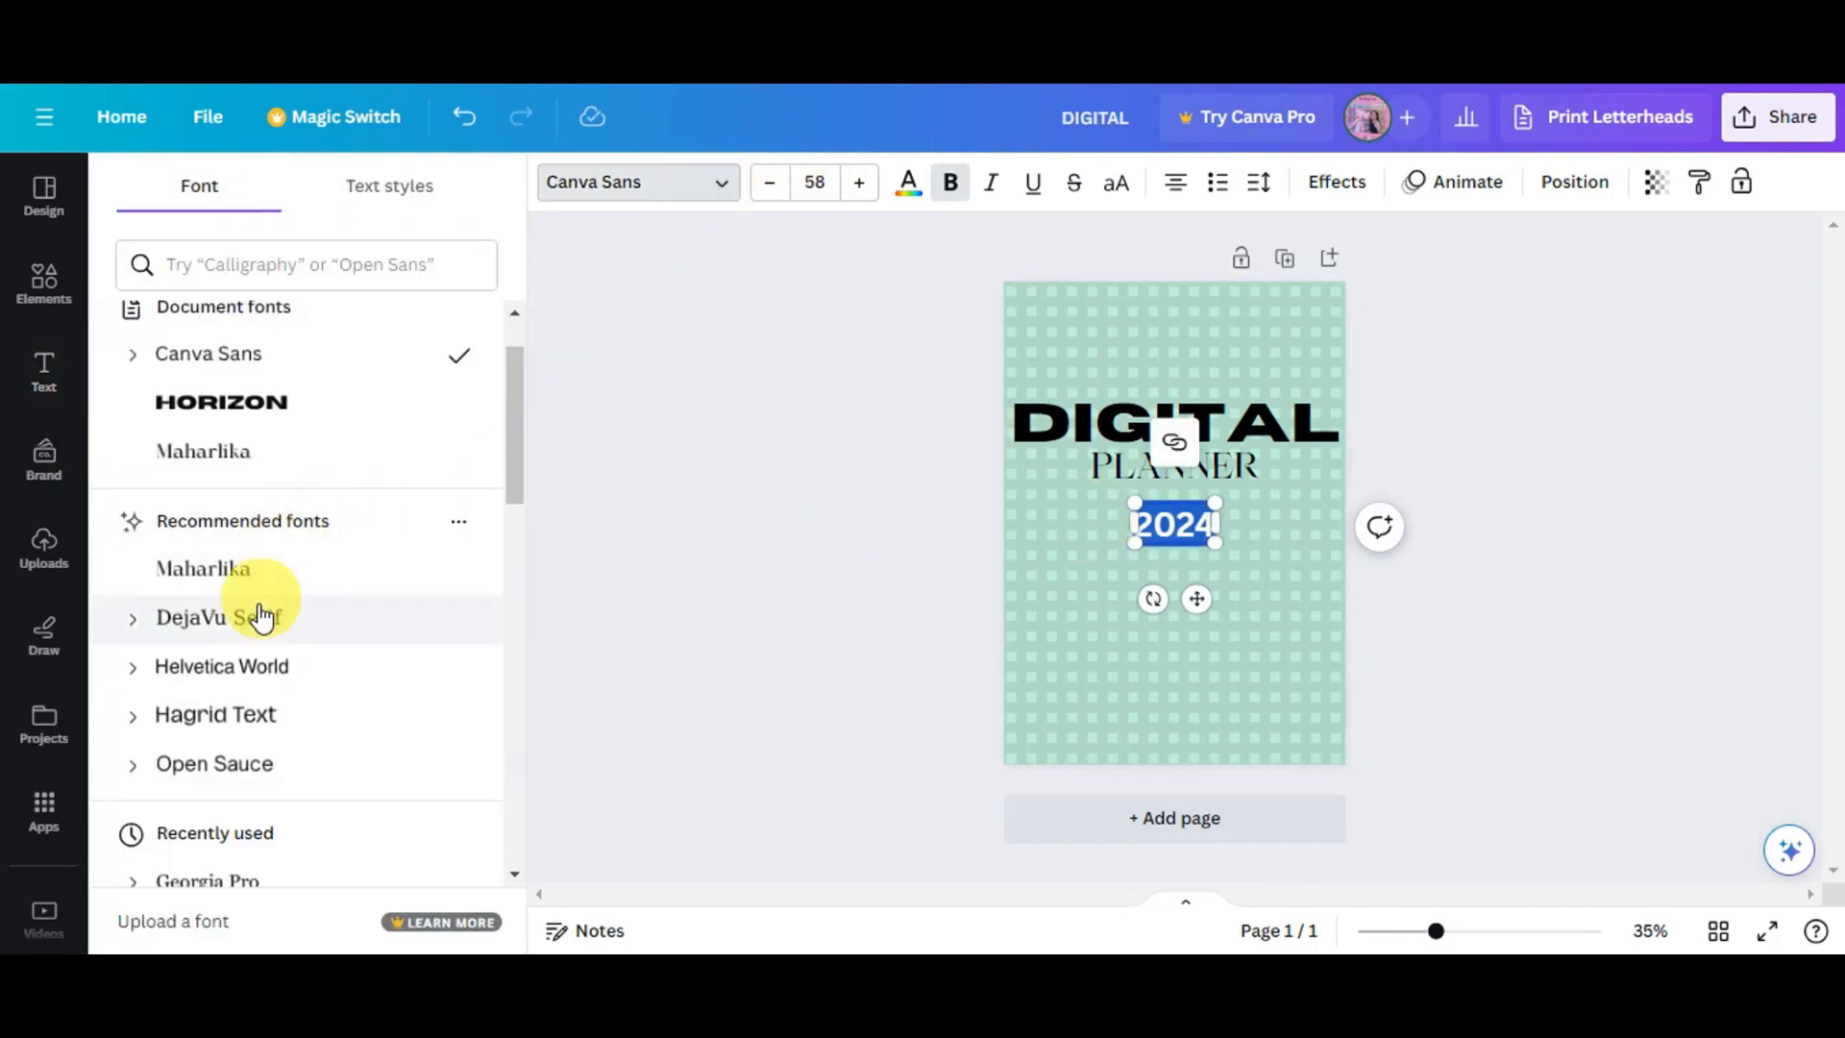
{"action": "left_click", "coordinate": [240, 425]}
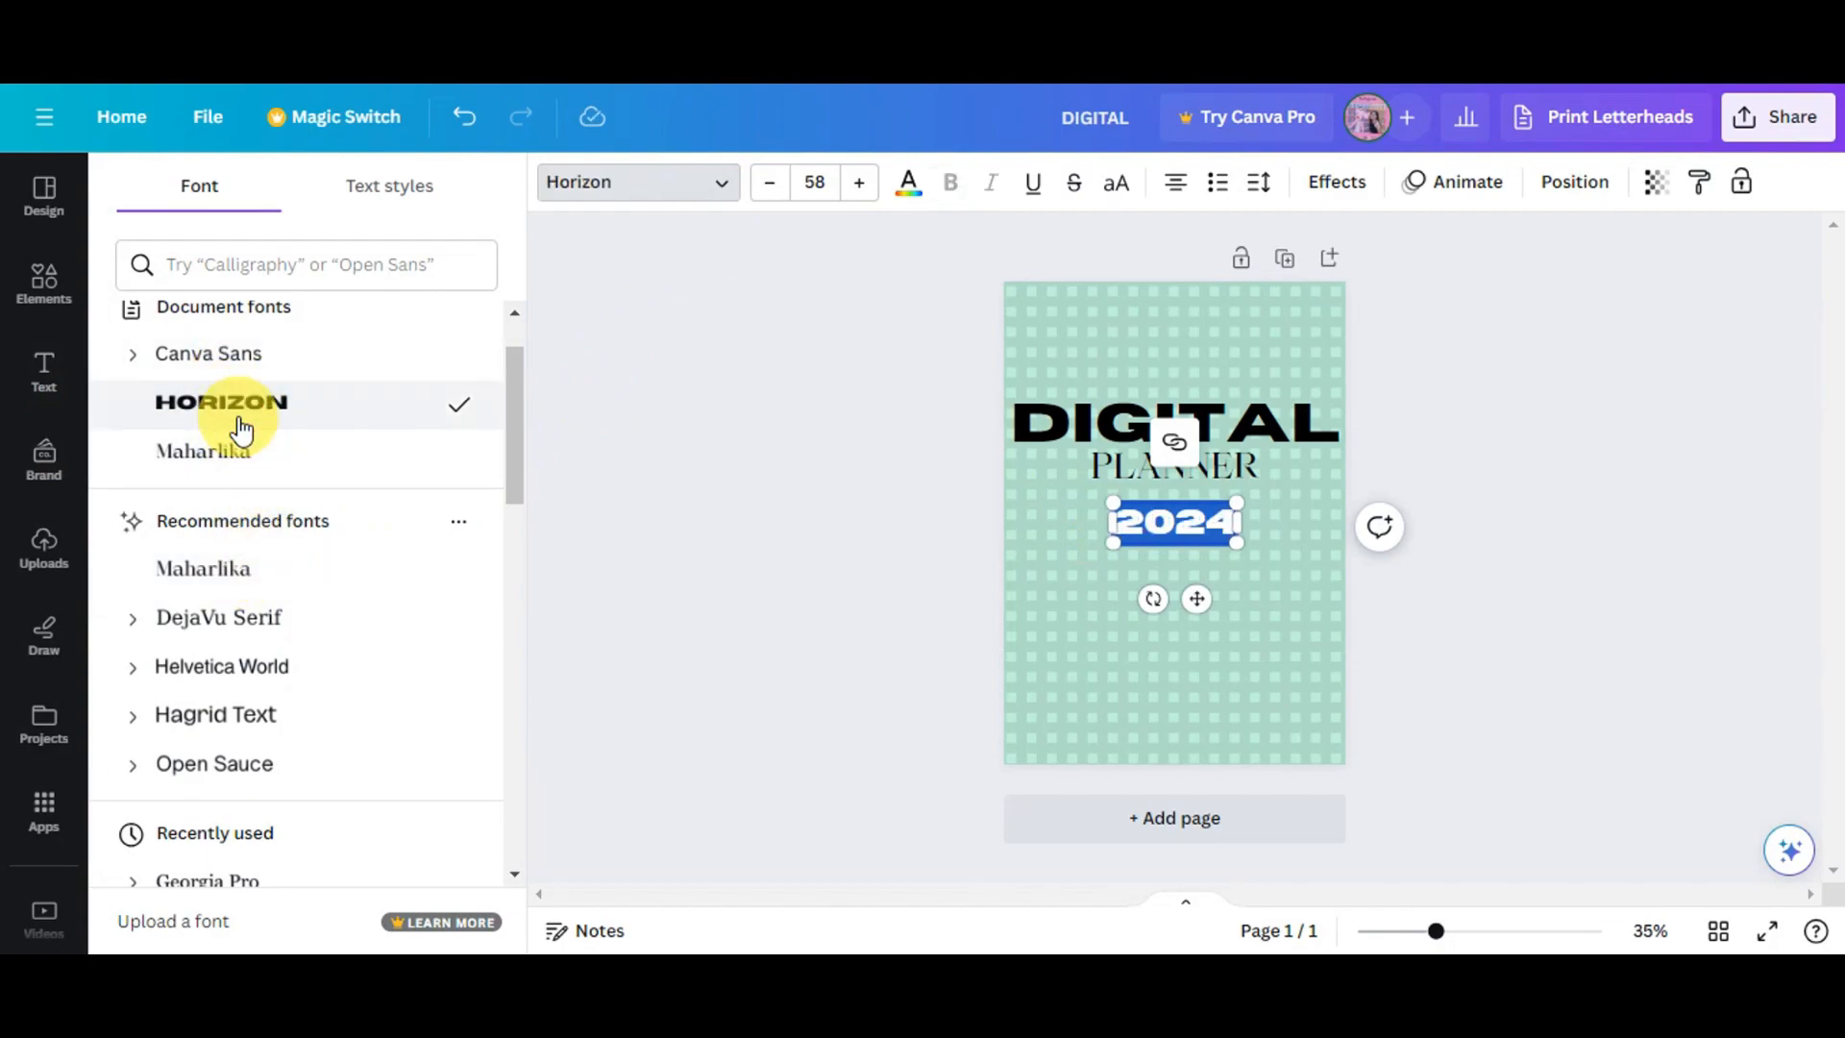
- Position the 2024 heading just below PLANNER on the cover
{"action": "left_click", "coordinate": [1357, 563]}
{"action": "left_click_drag", "start_coordinate": [1600, 600], "coordinate": [994, 384]}
{"action": "left_click_drag", "start_coordinate": [1120, 424], "coordinate": [1115, 481]}
- Apply a Shadow effect to the DIGITAL heading after trying Outline and Lift
{"action": "left_click", "coordinate": [1474, 539]}
{"action": "left_click_drag", "start_coordinate": [1161, 567], "coordinate": [1162, 550]}
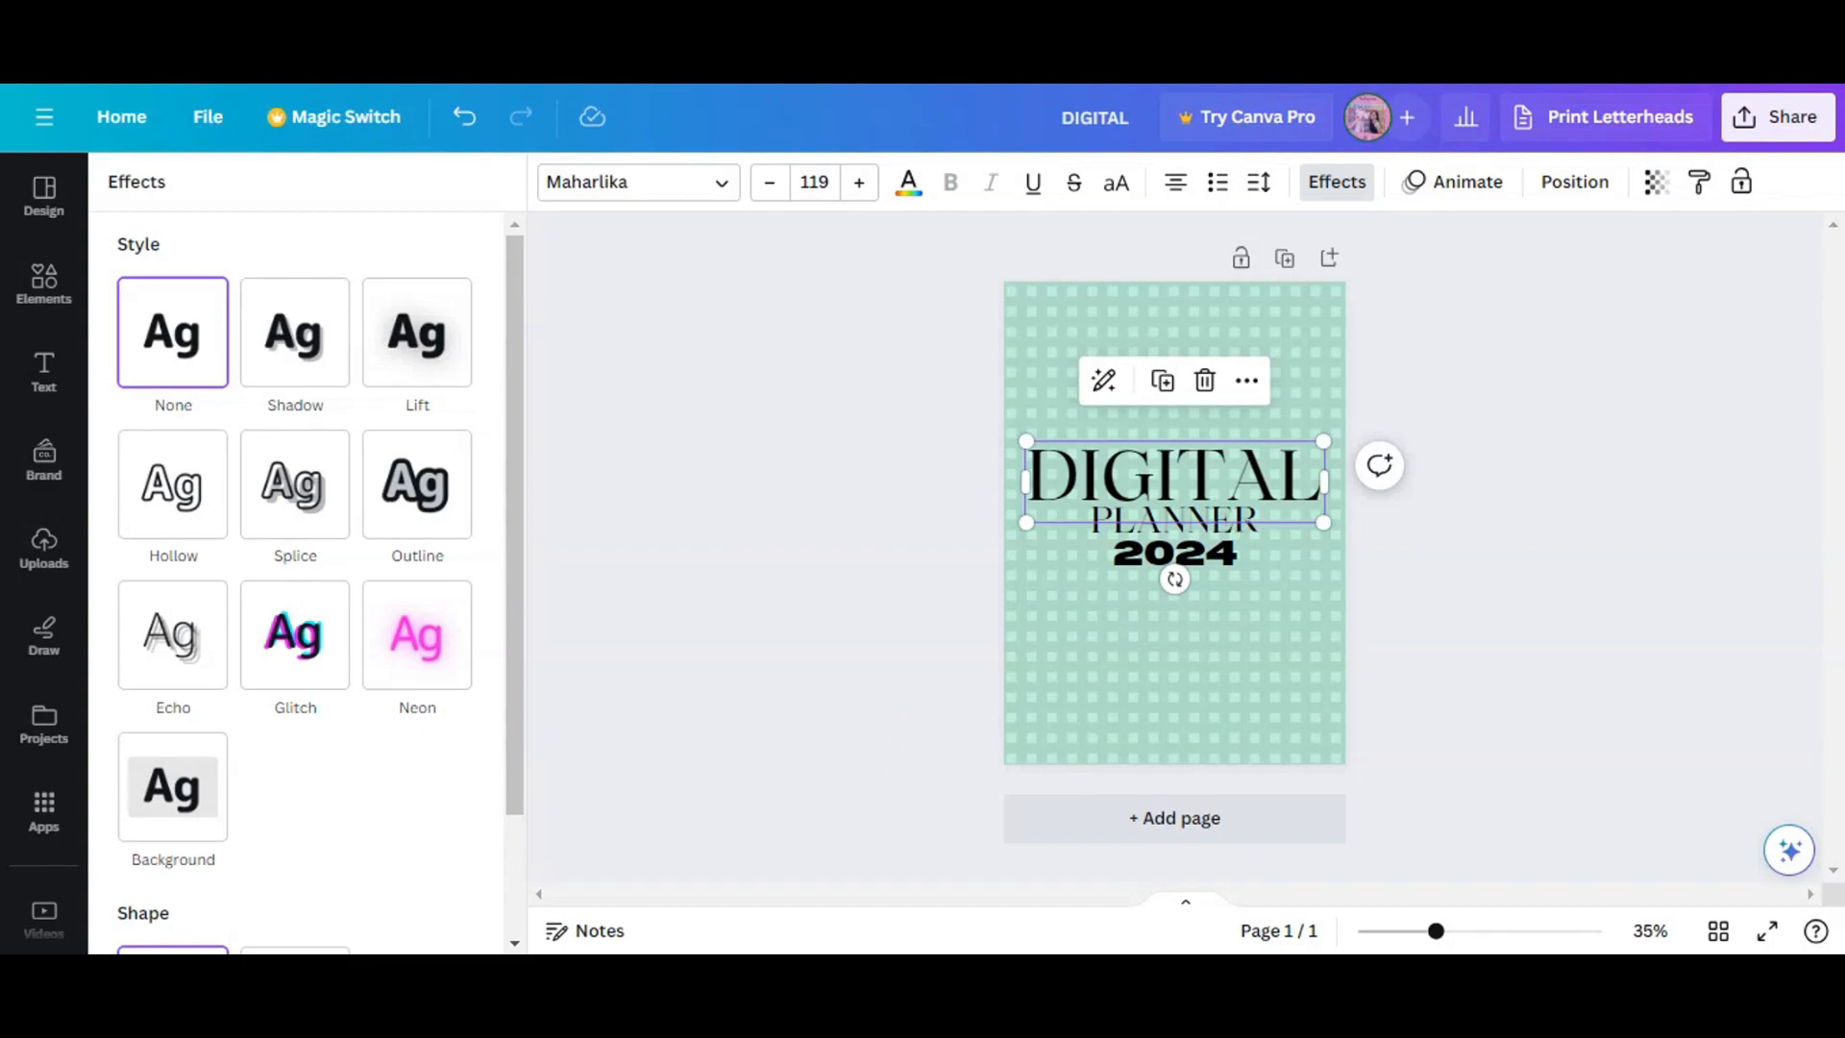
{"action": "left_click", "coordinate": [420, 483]}
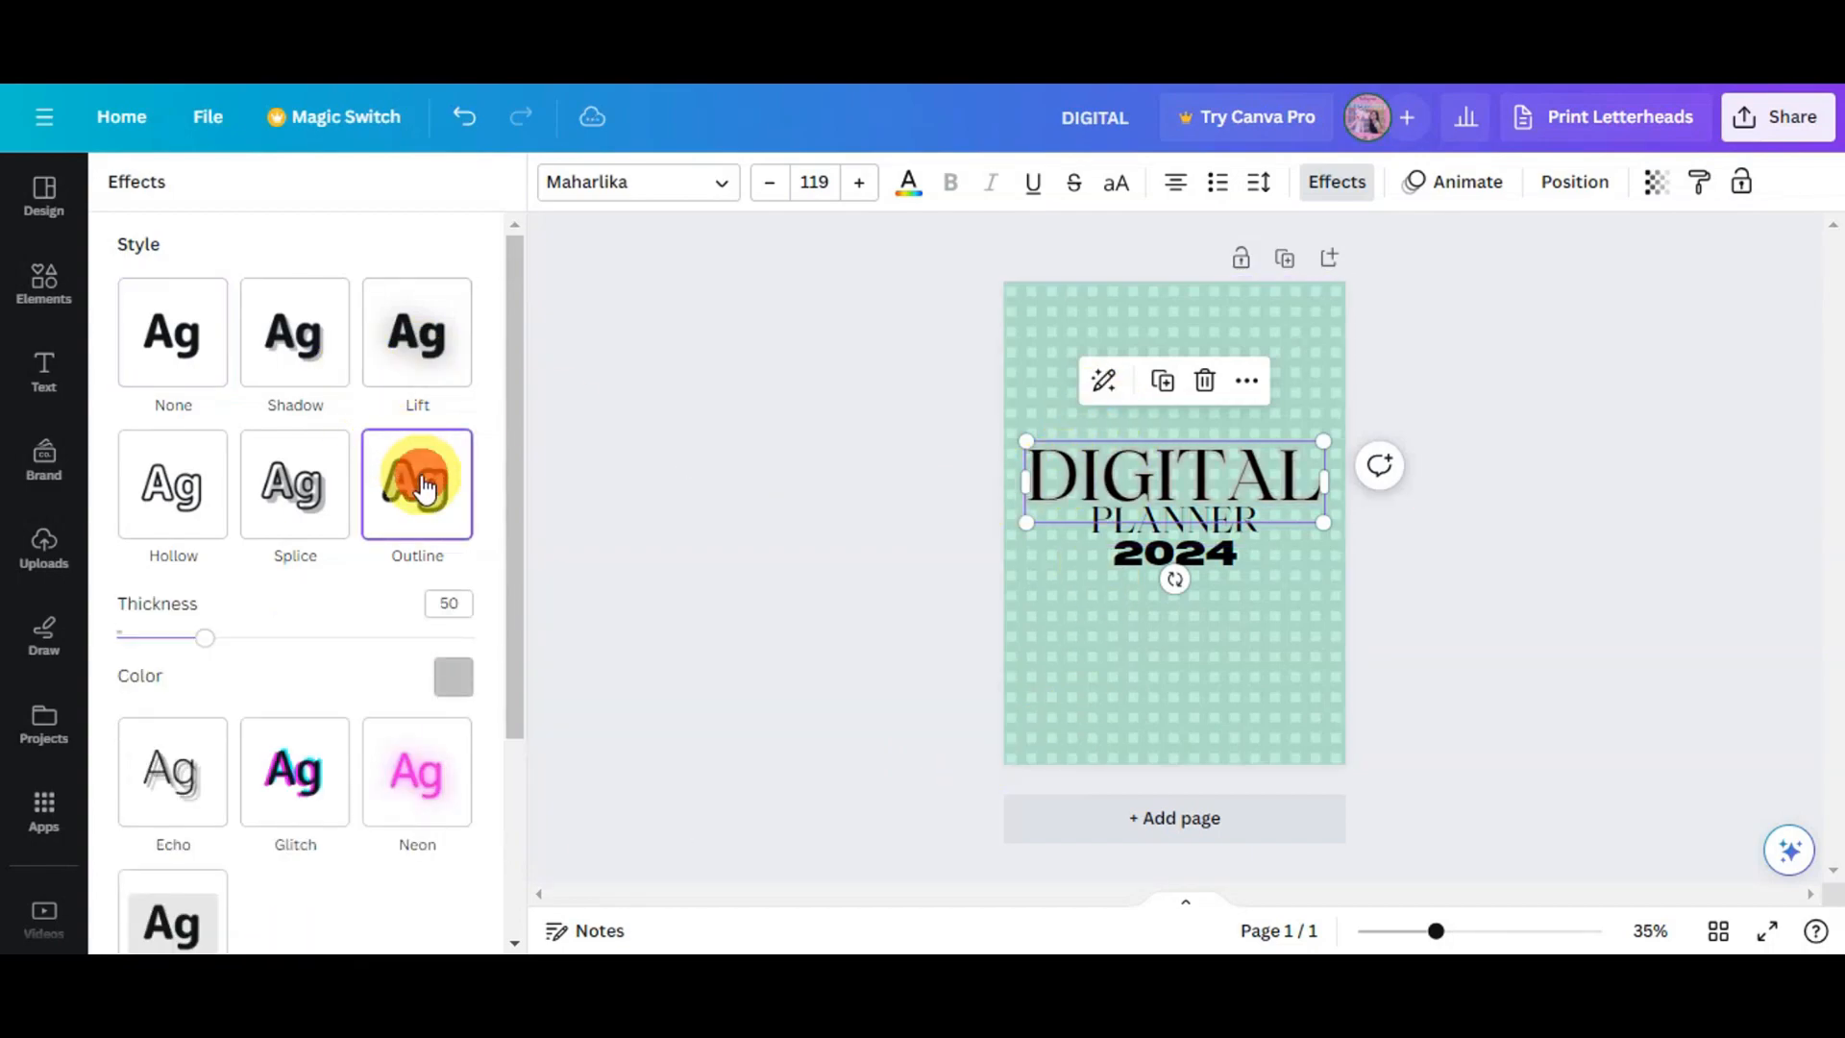
{"action": "left_click", "coordinate": [403, 338]}
{"action": "left_click", "coordinate": [298, 348]}
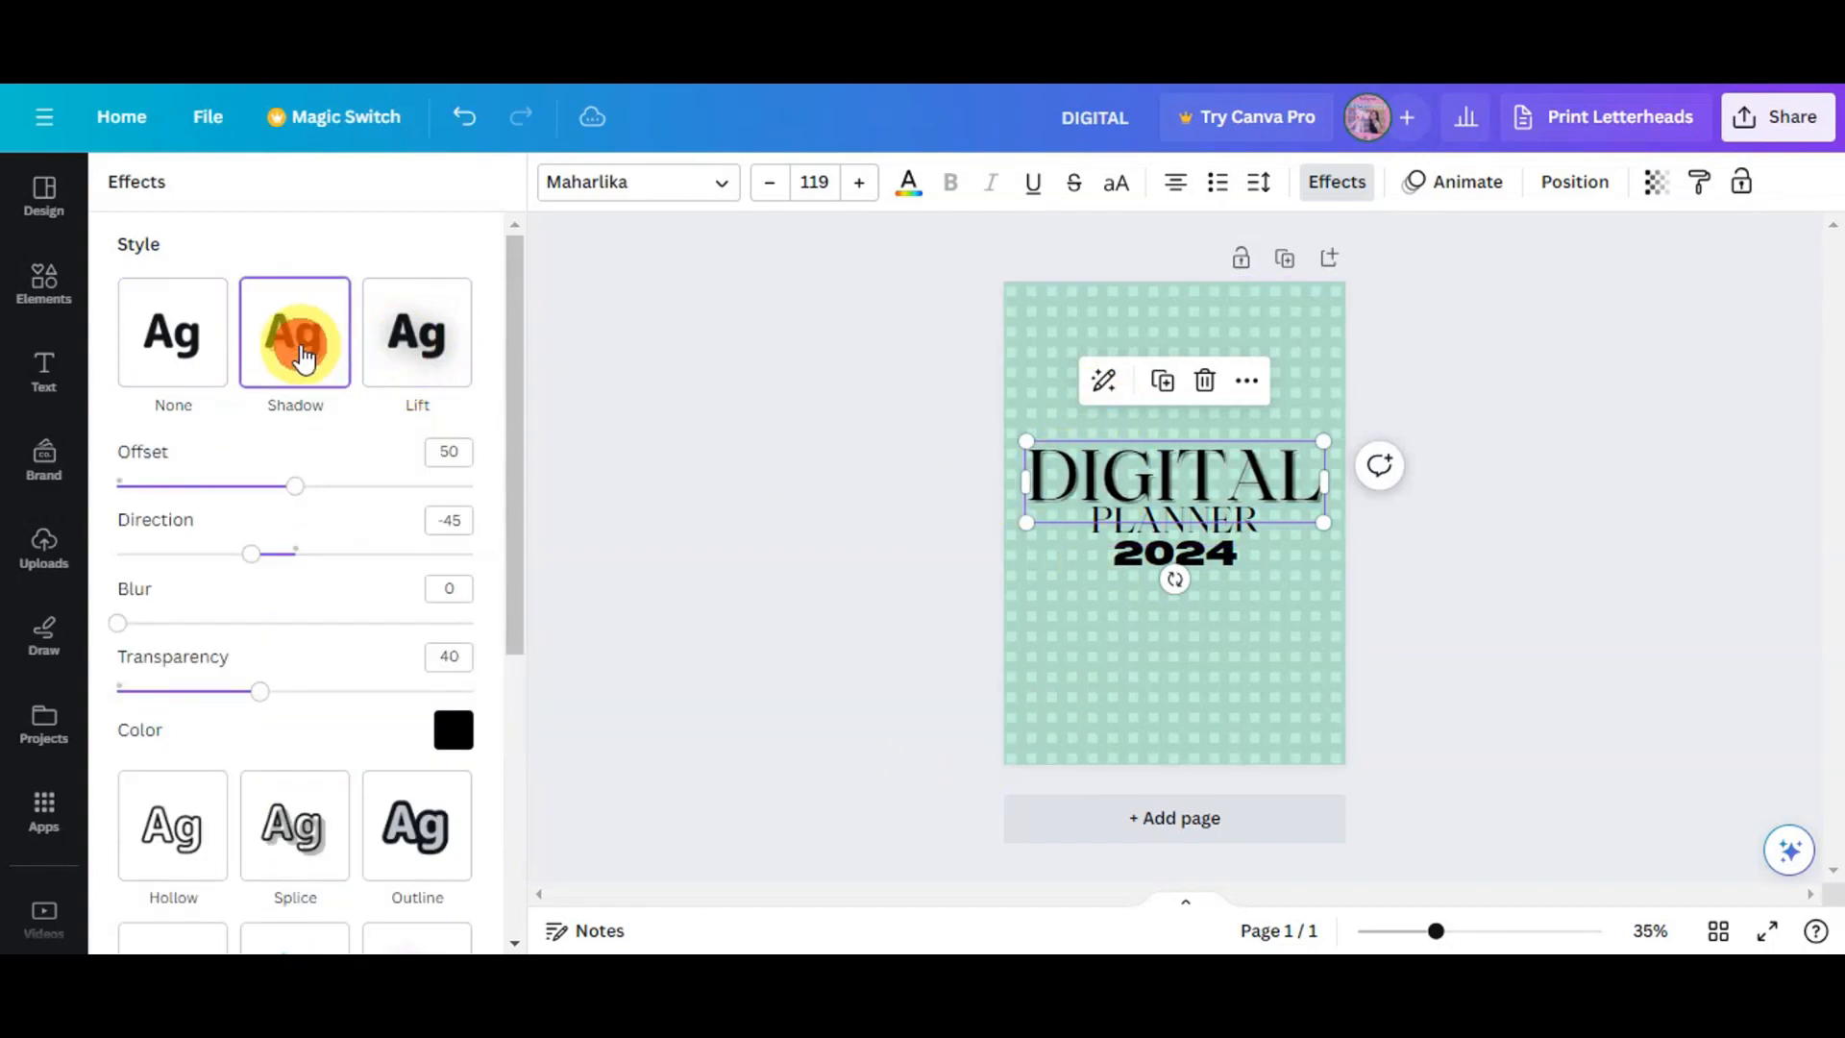
- Give the DIGITAL heading a Curve shape and adjust its curvature
{"action": "scroll", "coordinate": [309, 523], "scroll_direction": "down", "scroll_amount": 5}
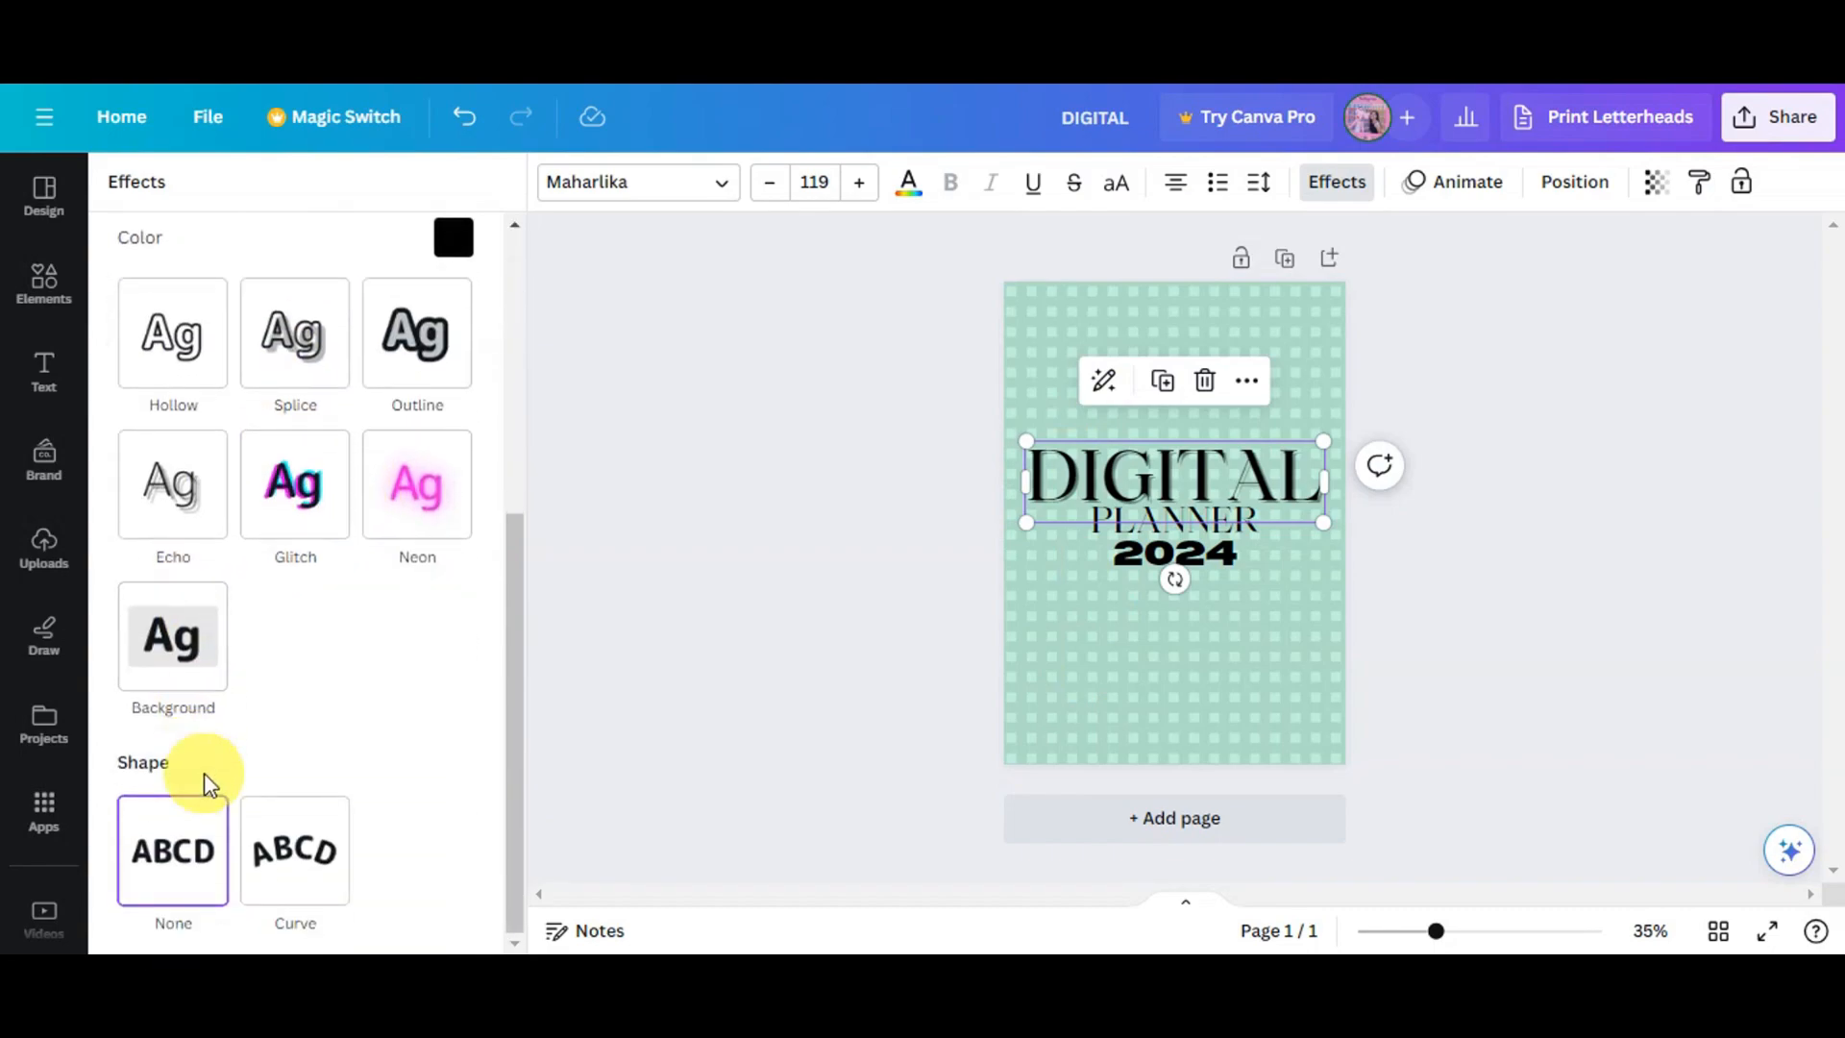
{"action": "left_click", "coordinate": [274, 870]}
{"action": "scroll", "coordinate": [308, 797], "scroll_direction": "down", "scroll_amount": 1}
{"action": "left_click_drag", "start_coordinate": [413, 914], "coordinate": [358, 918]}
{"action": "left_click", "coordinate": [1495, 647]}
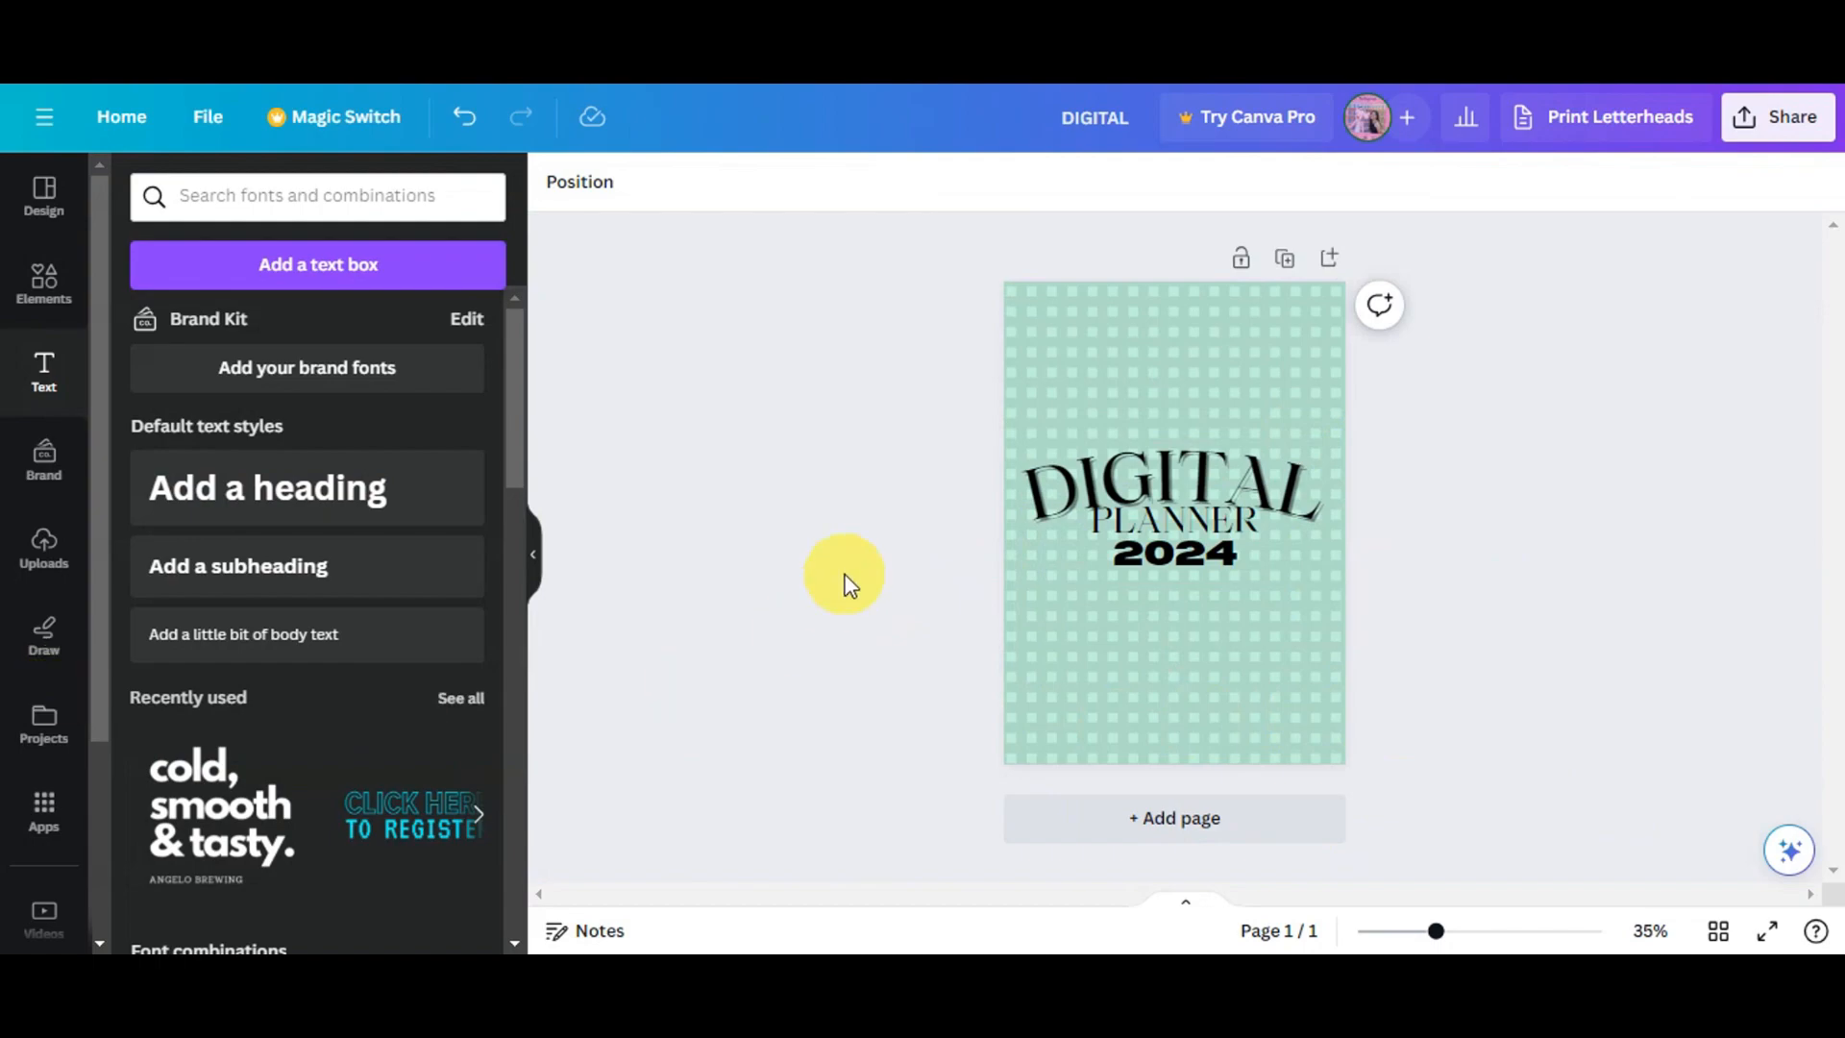
- Add a second page and apply the Green rustic aesthetic weekly planner template to it
{"action": "left_click", "coordinate": [1101, 823]}
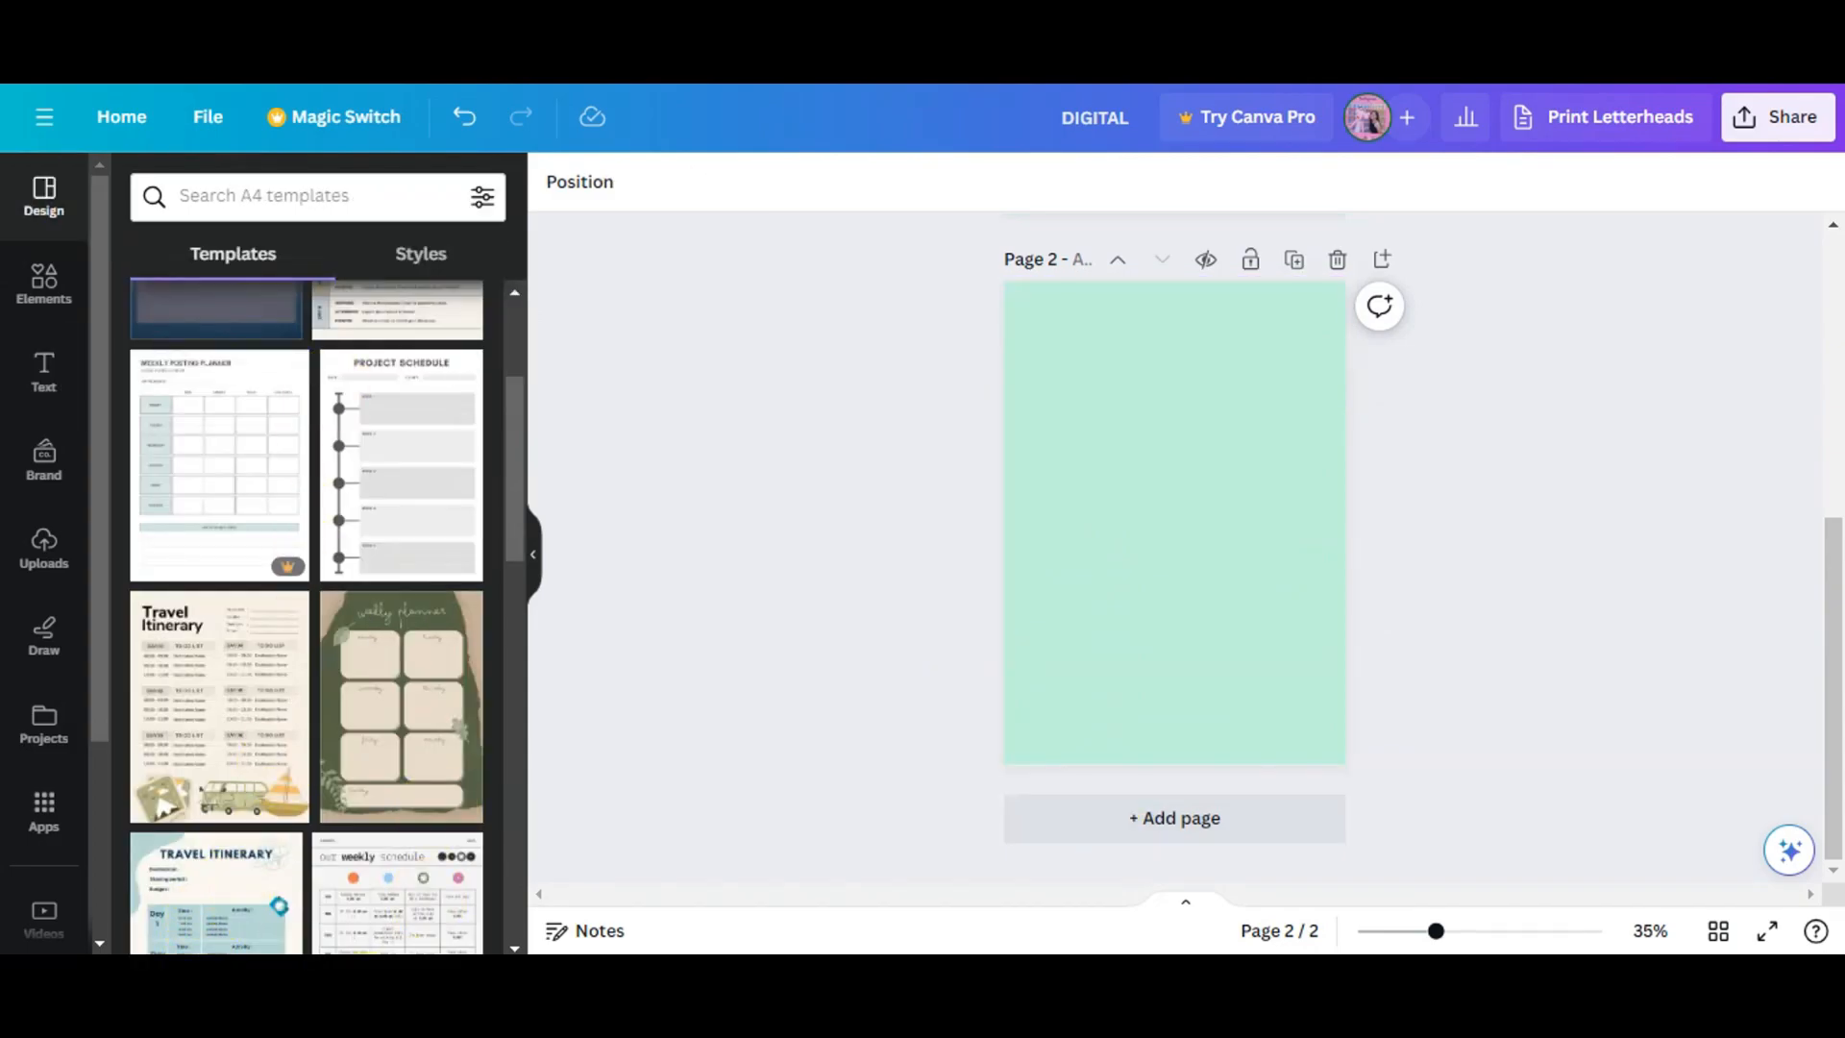
{"action": "scroll", "coordinate": [354, 812], "scroll_direction": "up", "scroll_amount": 3}
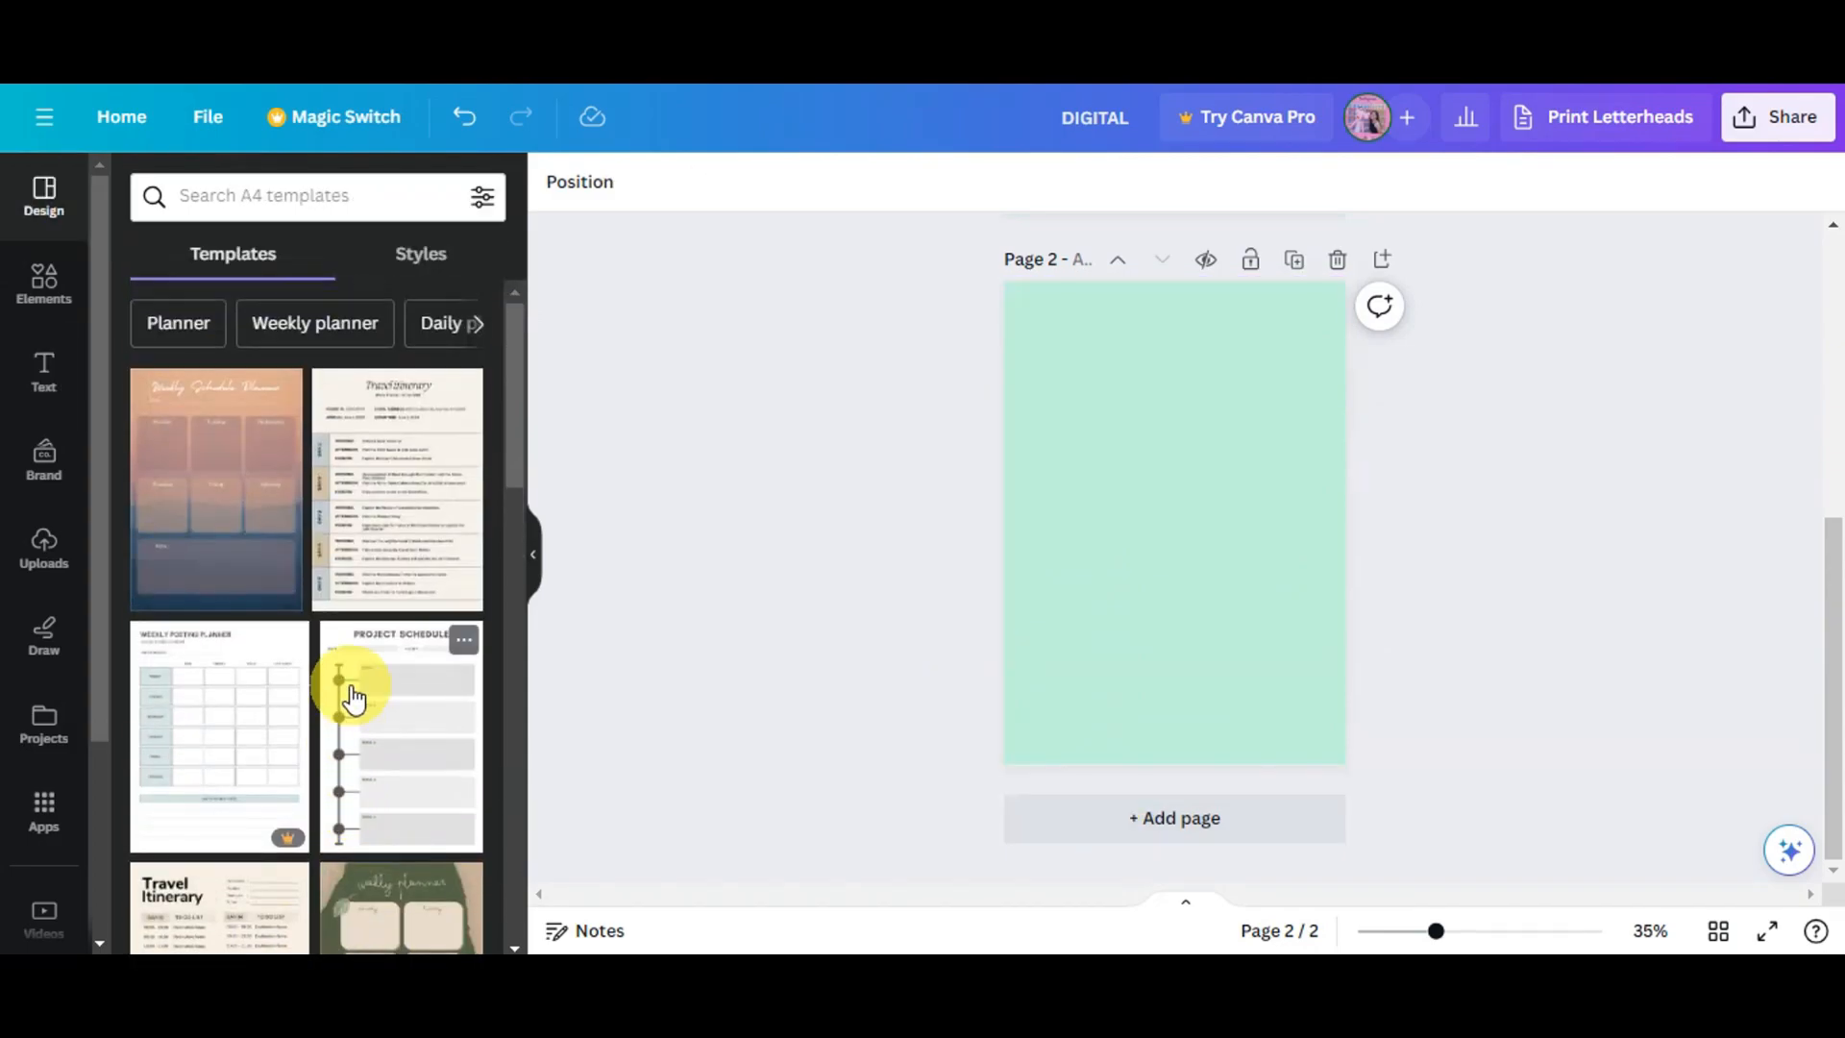
{"action": "scroll", "coordinate": [360, 577], "scroll_direction": "down", "scroll_amount": 5}
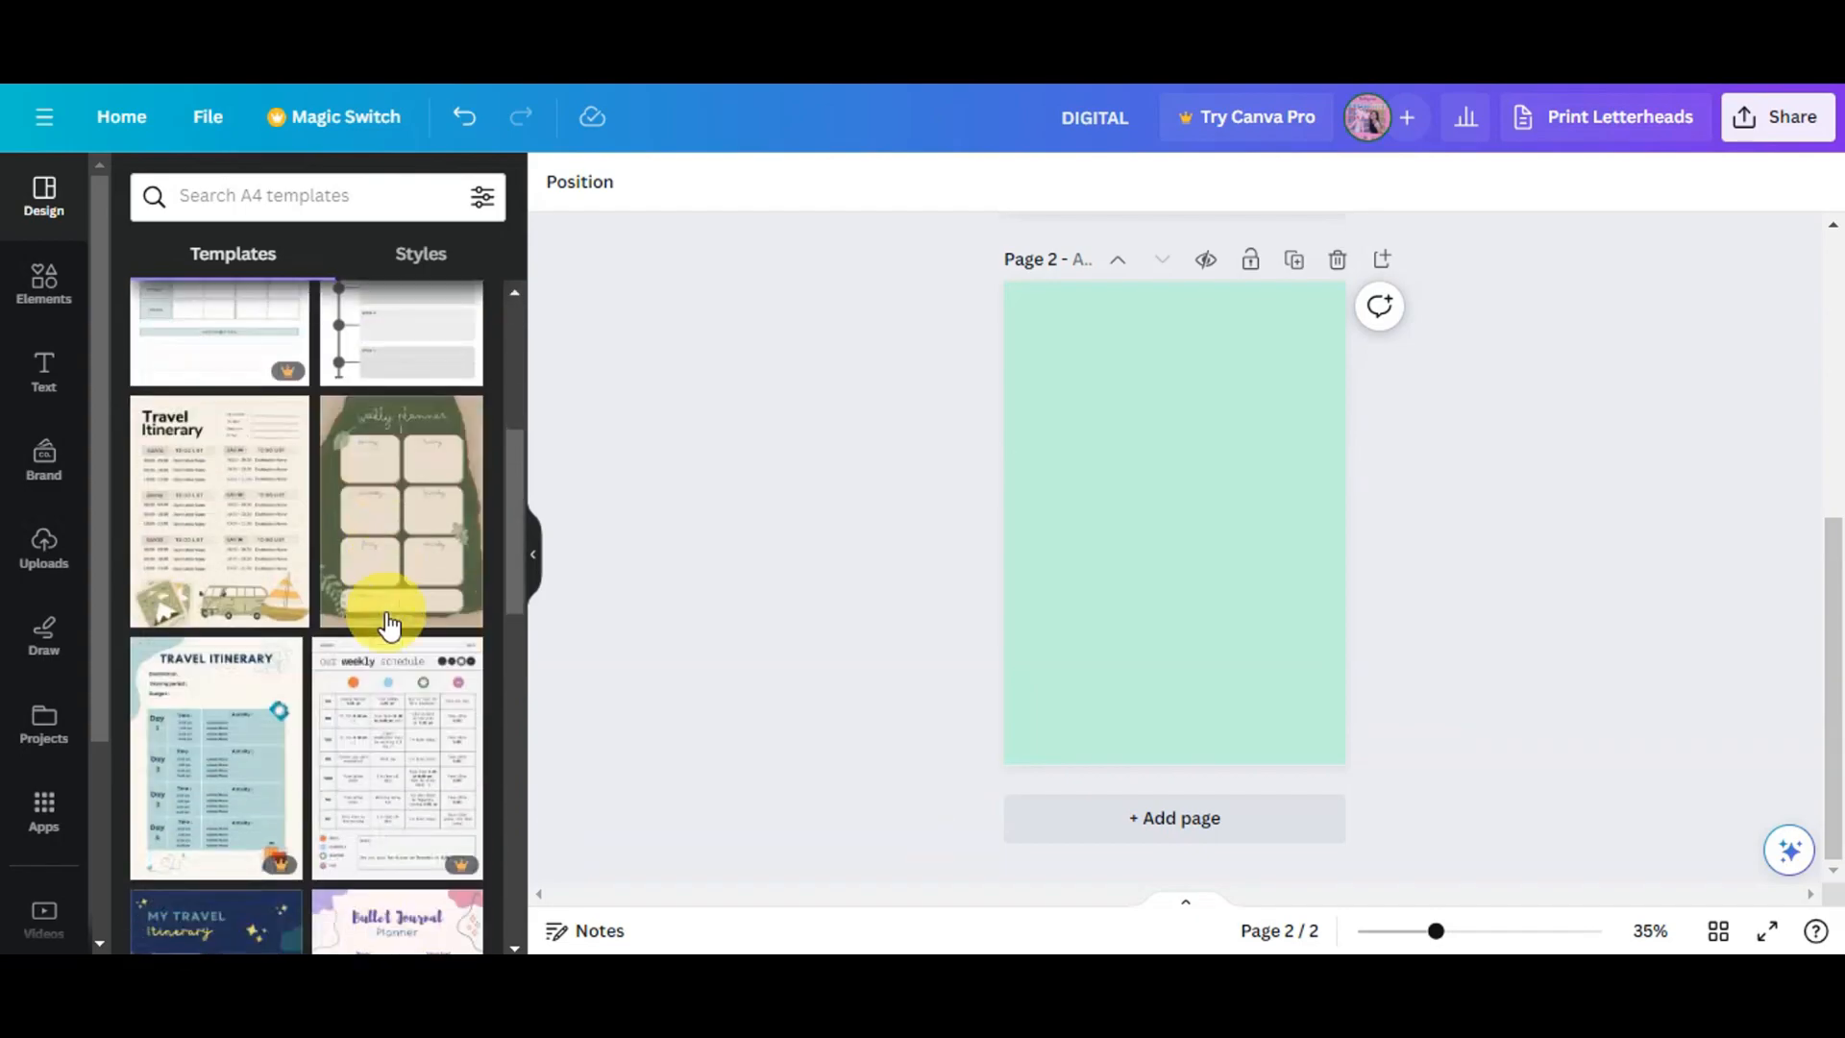
{"action": "scroll", "coordinate": [351, 853], "scroll_direction": "down", "scroll_amount": 4}
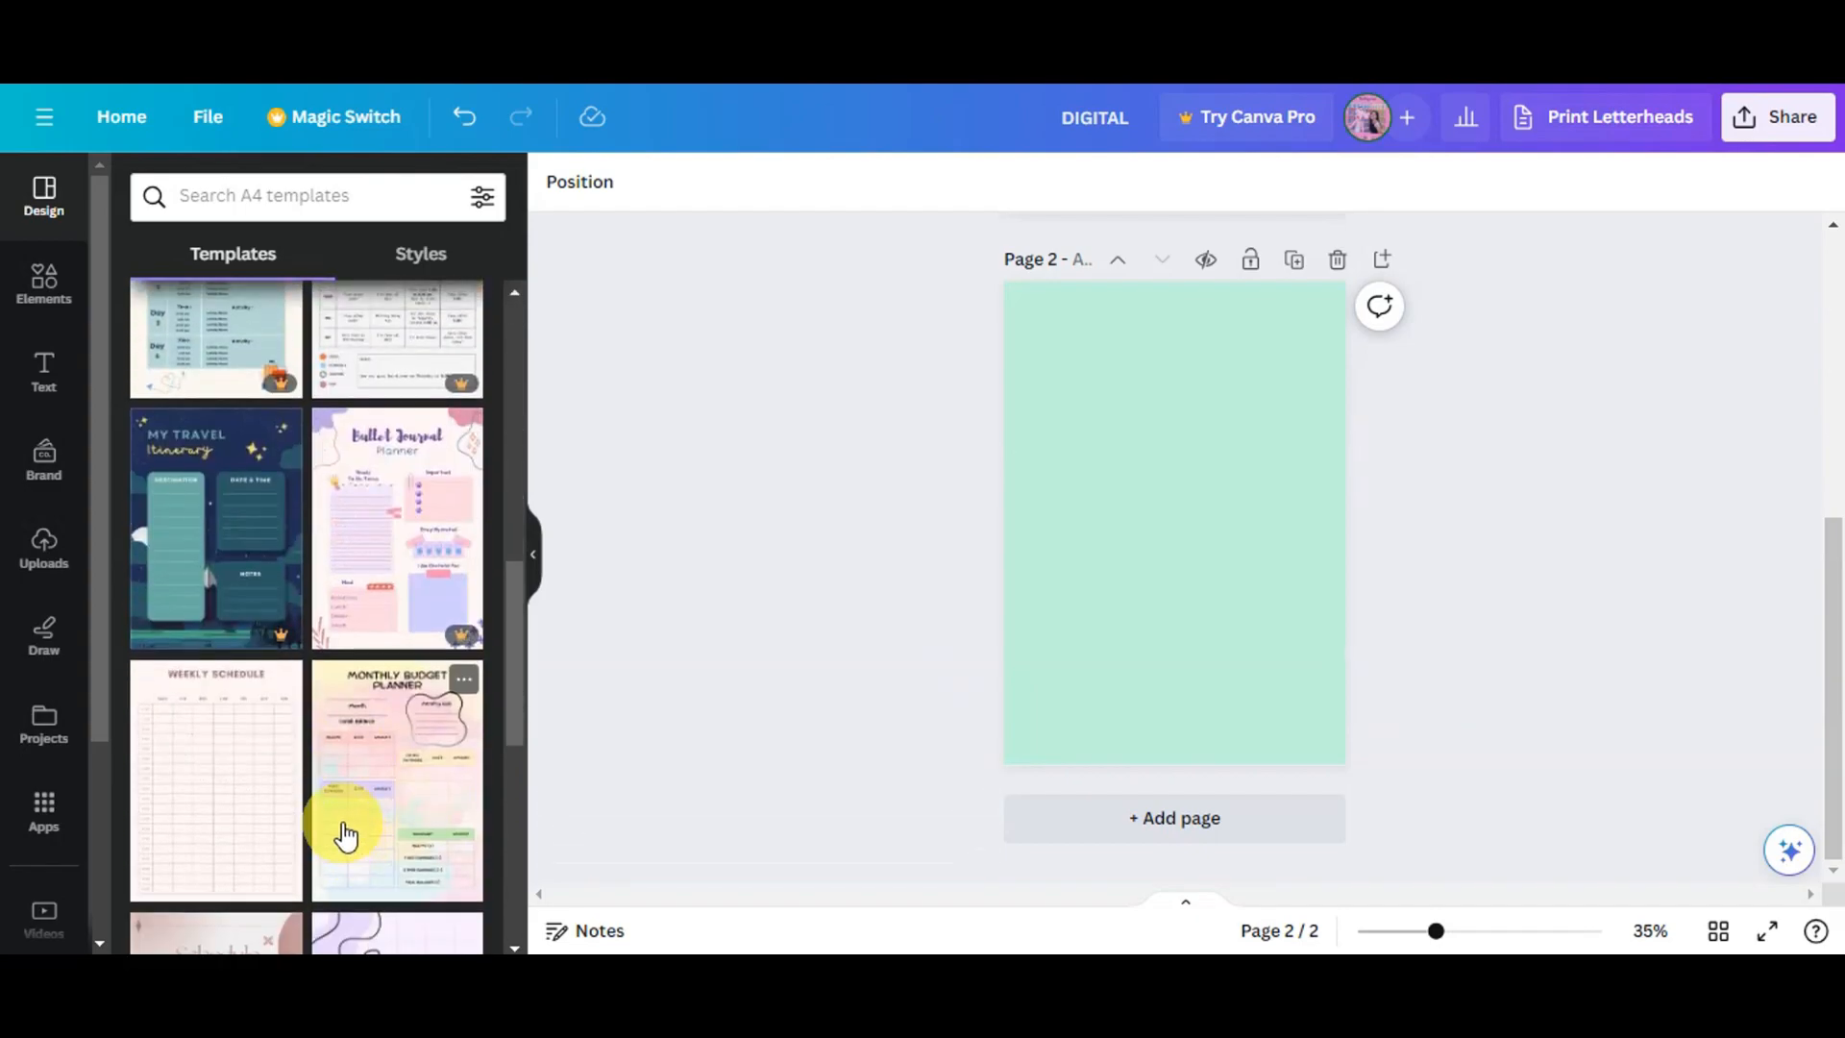
{"action": "scroll", "coordinate": [348, 844], "scroll_direction": "up", "scroll_amount": 5}
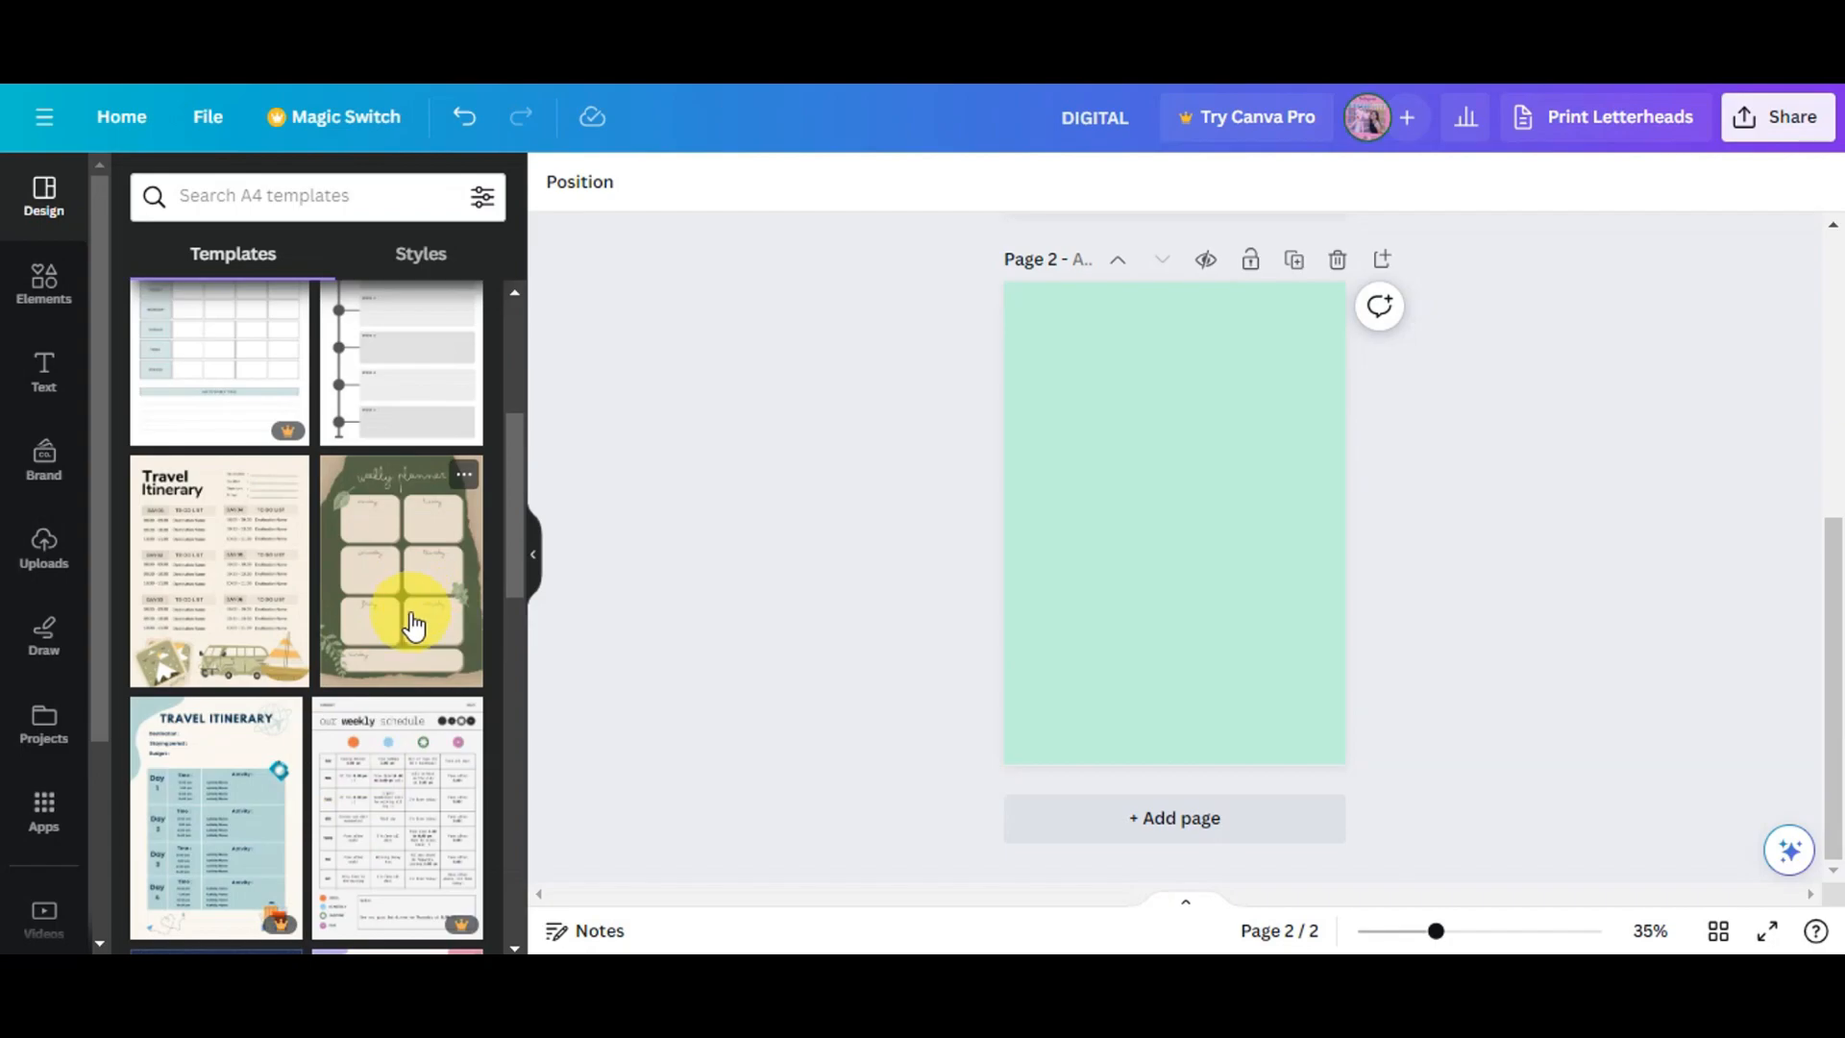
{"action": "left_click", "coordinate": [413, 625]}
- Delete the green rustic weekly planner page
{"action": "scroll", "coordinate": [1099, 644], "scroll_direction": "up", "scroll_amount": 4}
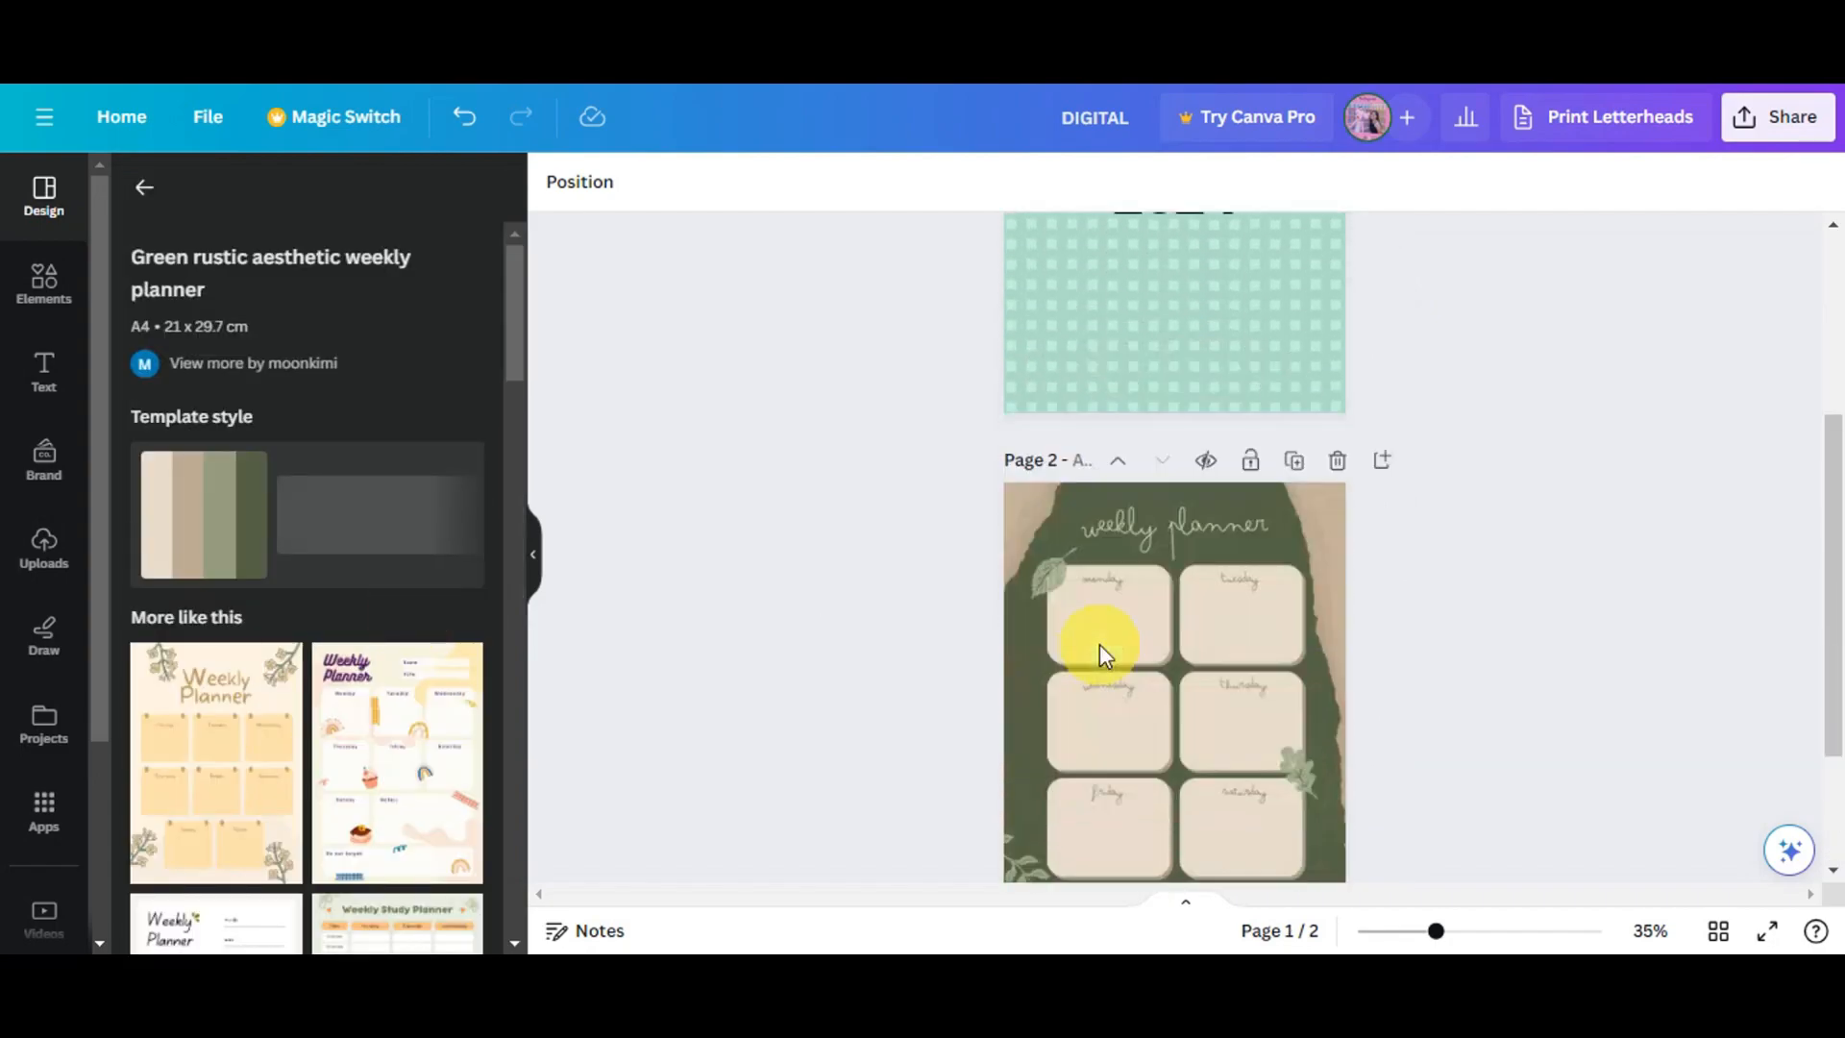
{"action": "scroll", "coordinate": [1099, 644], "scroll_direction": "down", "scroll_amount": 4}
{"action": "left_click", "coordinate": [1055, 348]}
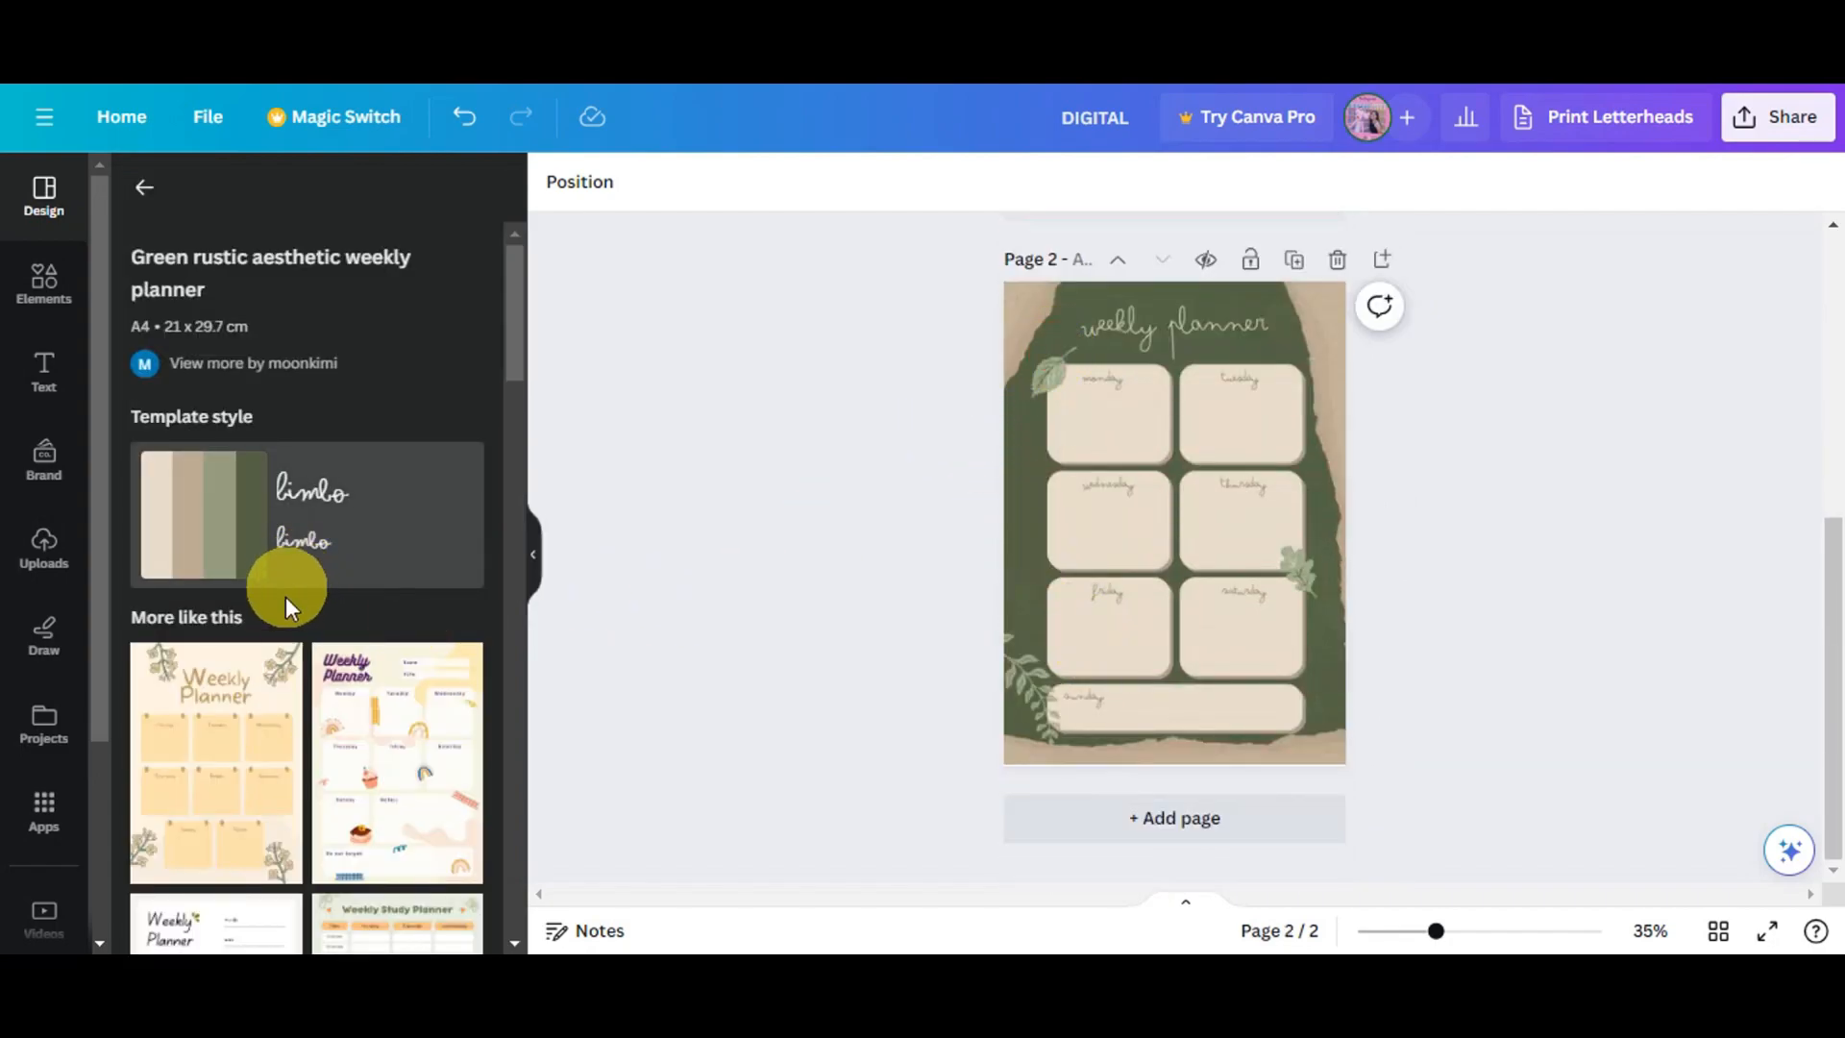
{"action": "scroll", "coordinate": [288, 600], "scroll_direction": "down", "scroll_amount": 6}
{"action": "left_click", "coordinate": [1087, 388]}
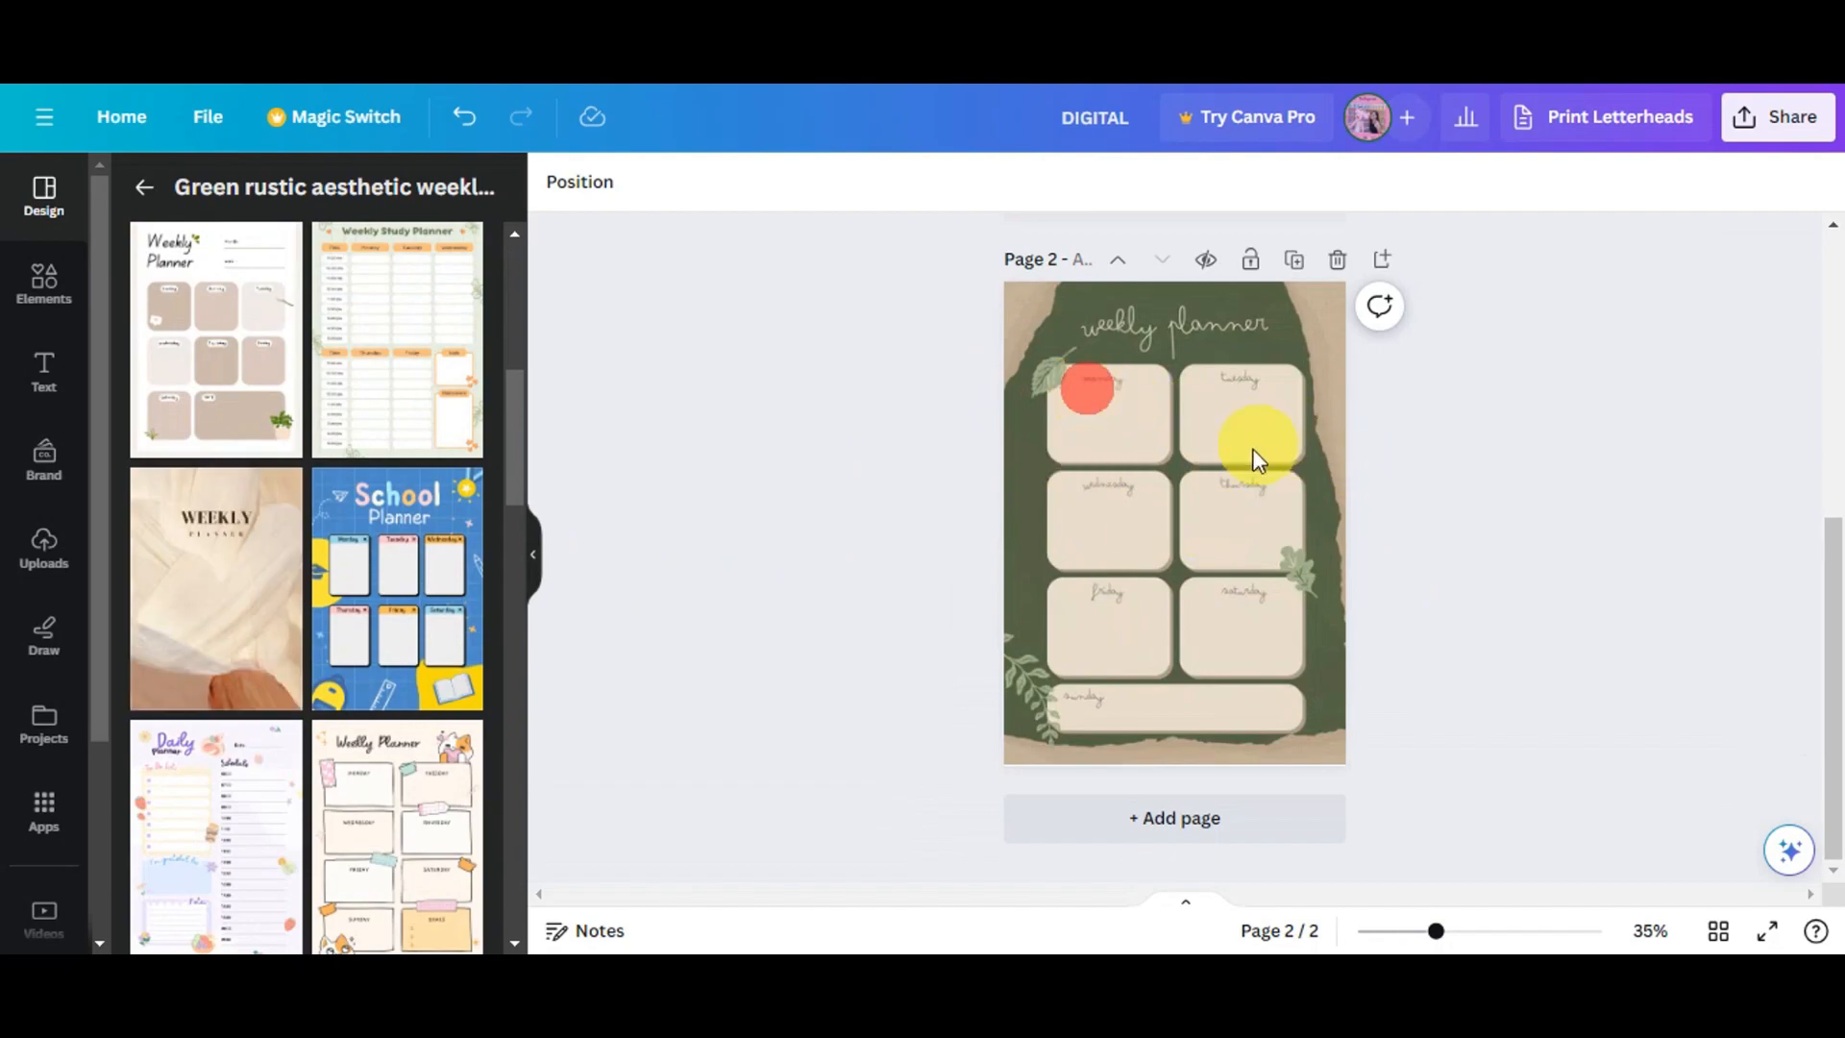
{"action": "scroll", "coordinate": [1273, 450], "scroll_direction": "up", "scroll_amount": 5}
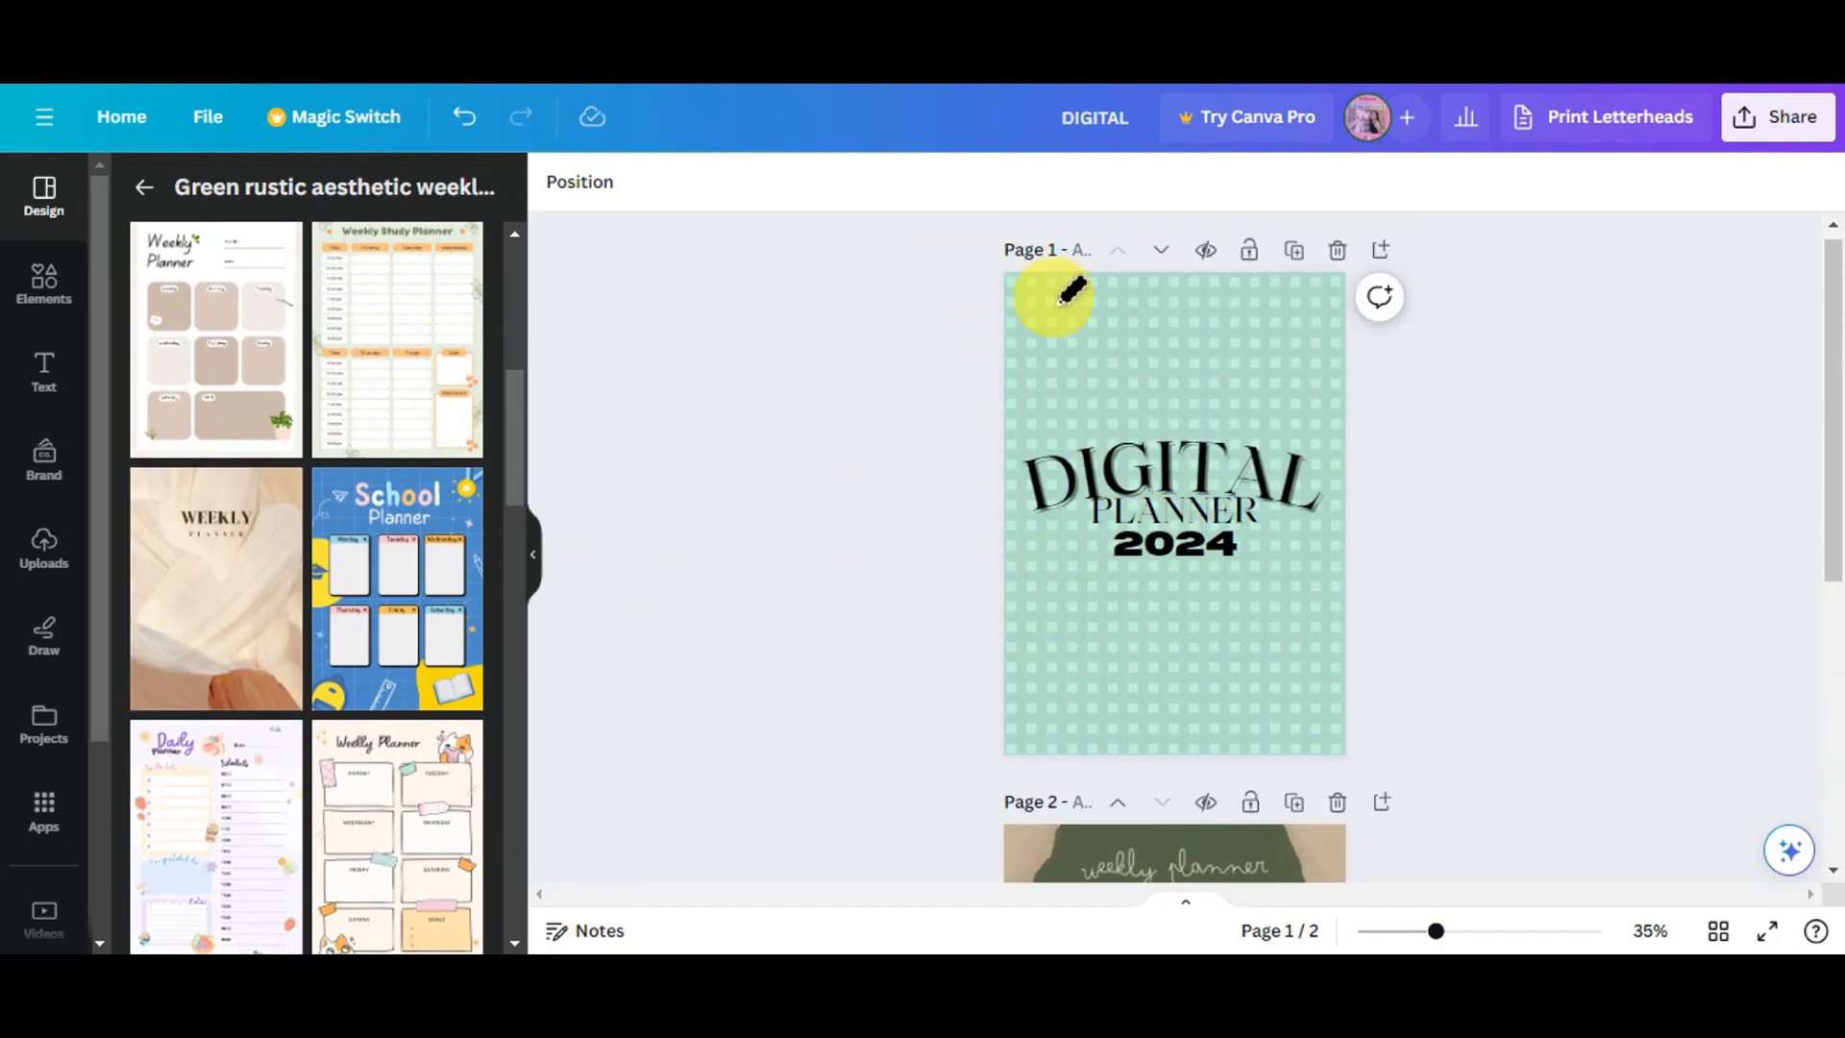
{"action": "scroll", "coordinate": [1042, 433], "scroll_direction": "down", "scroll_amount": 4}
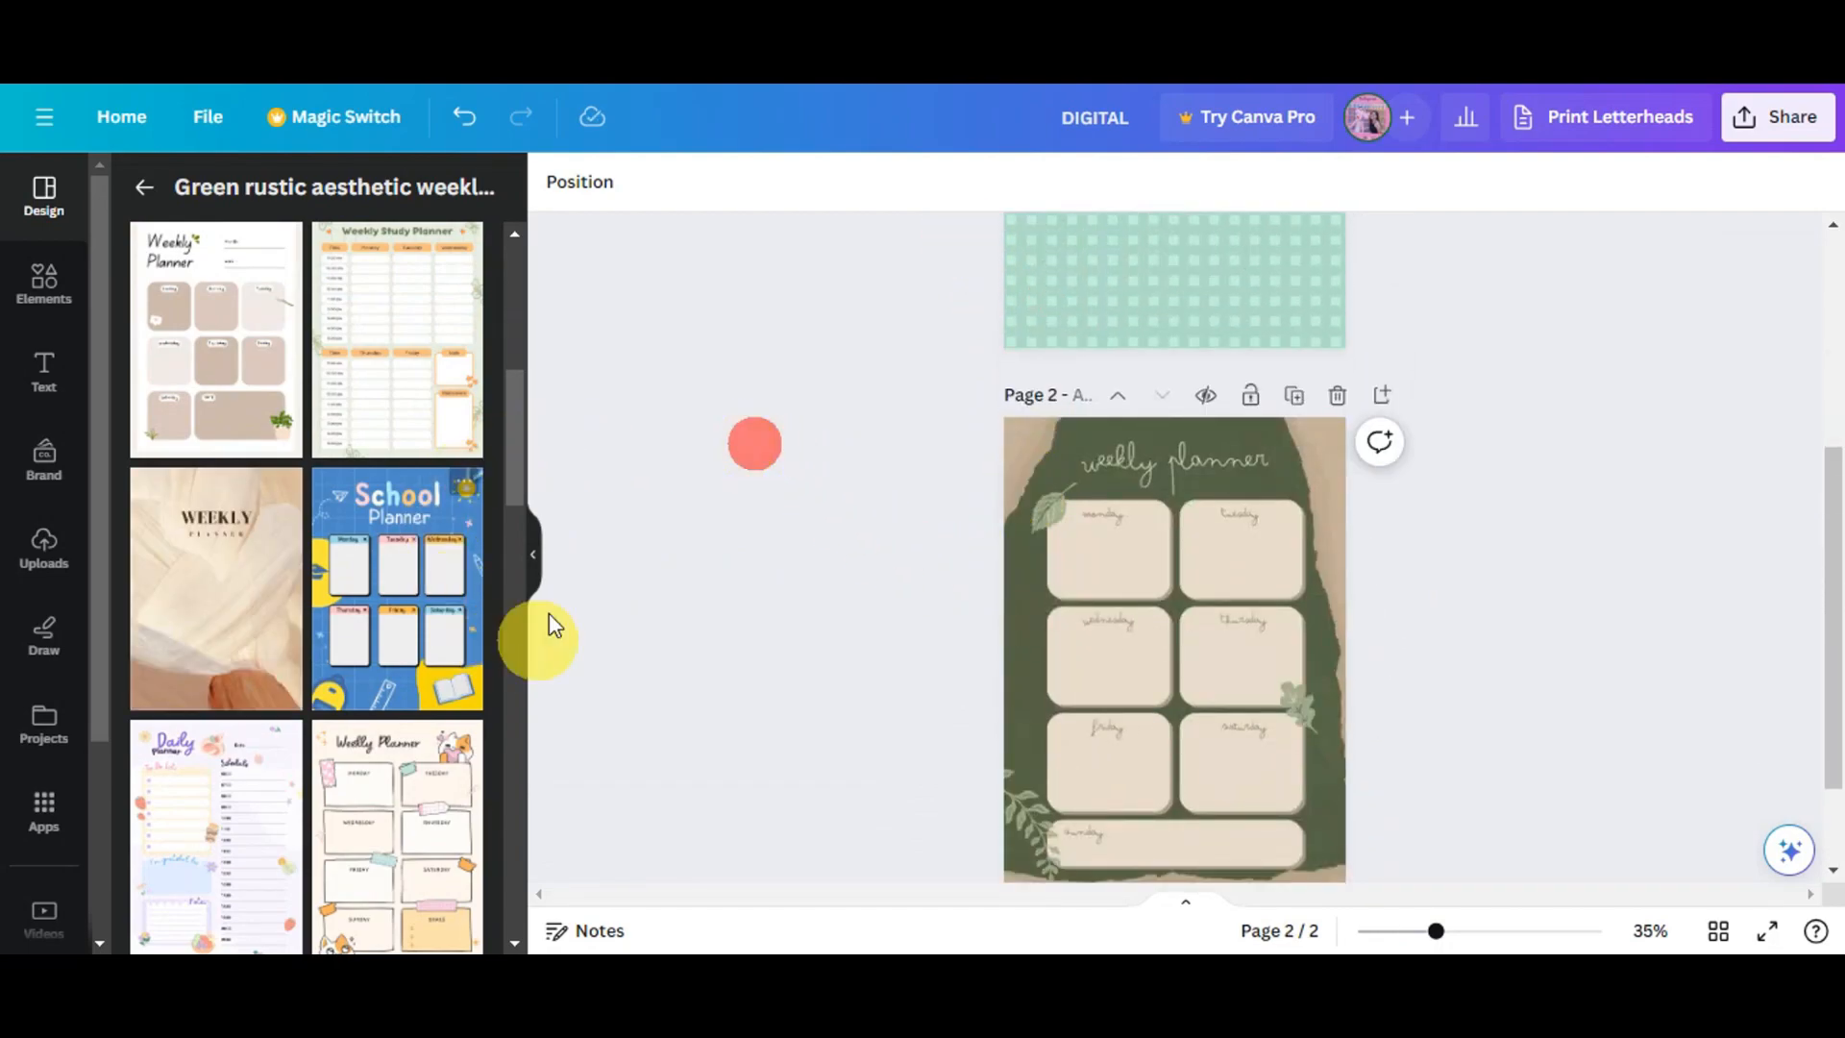
{"action": "scroll", "coordinate": [510, 624], "scroll_direction": "down", "scroll_amount": 5}
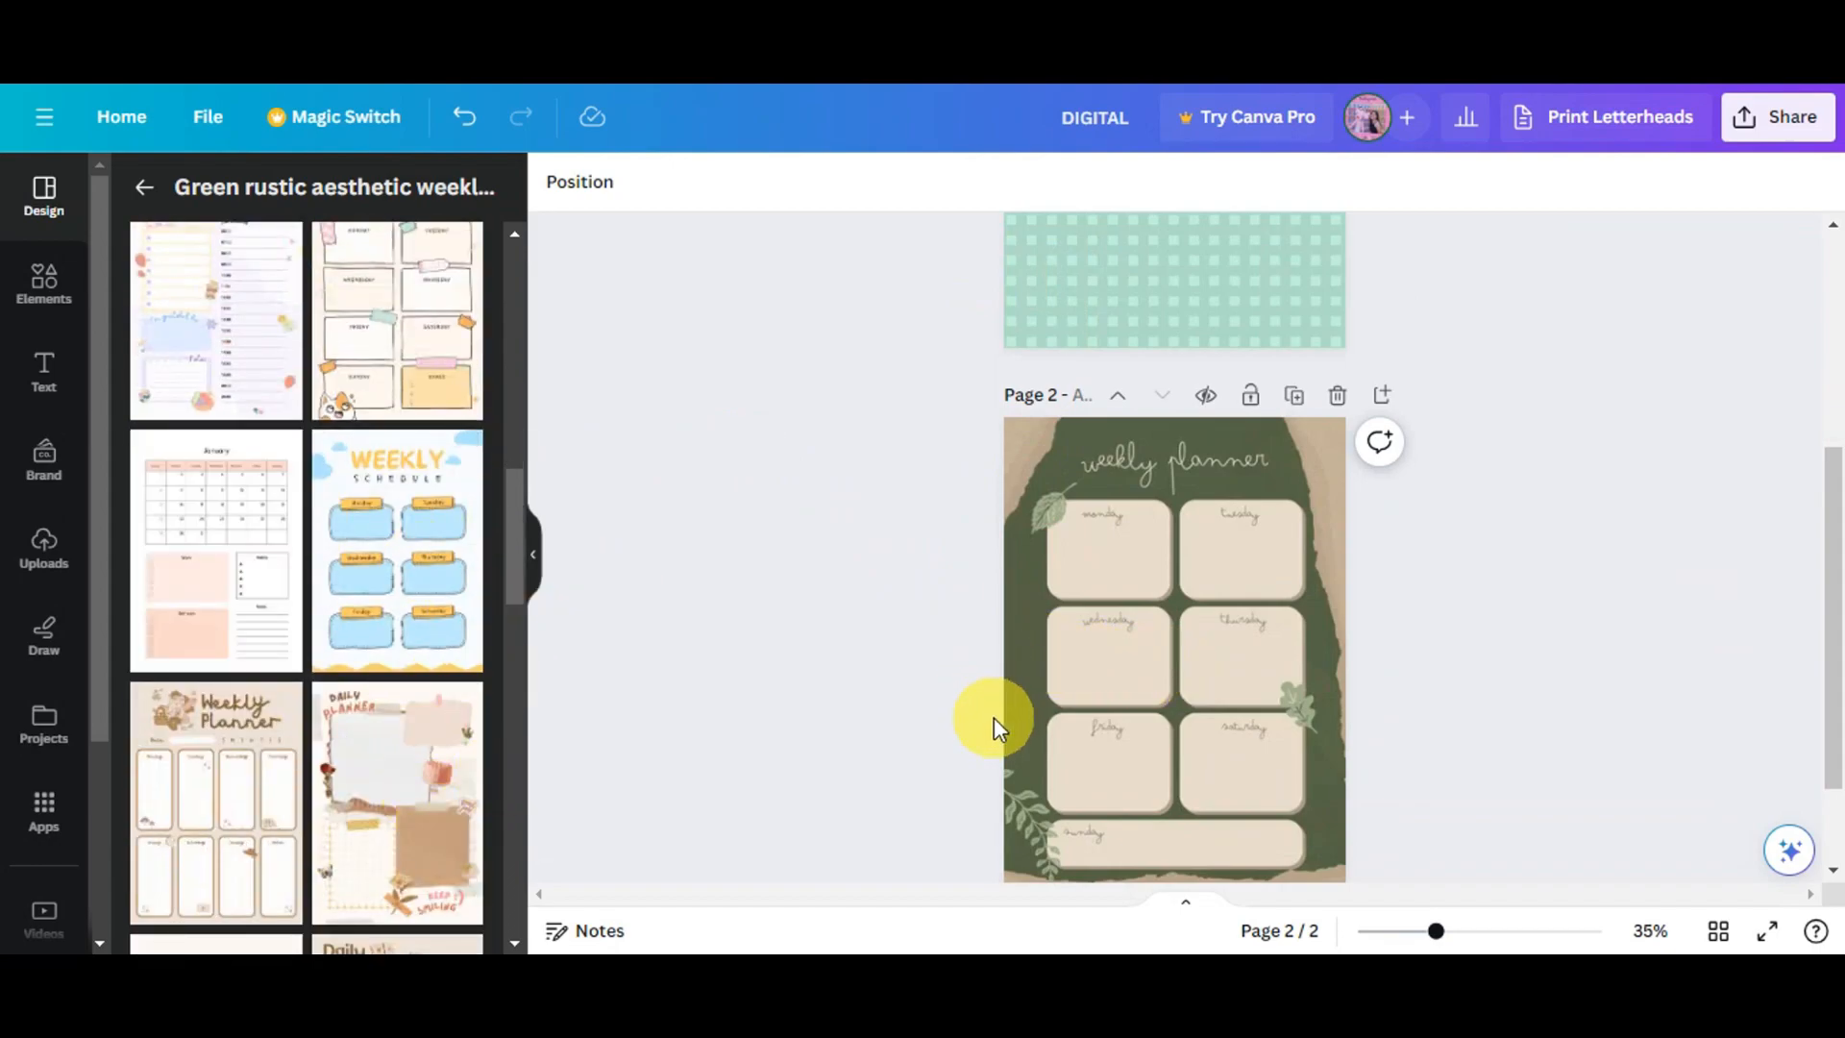
{"action": "key", "text": "Delete"}
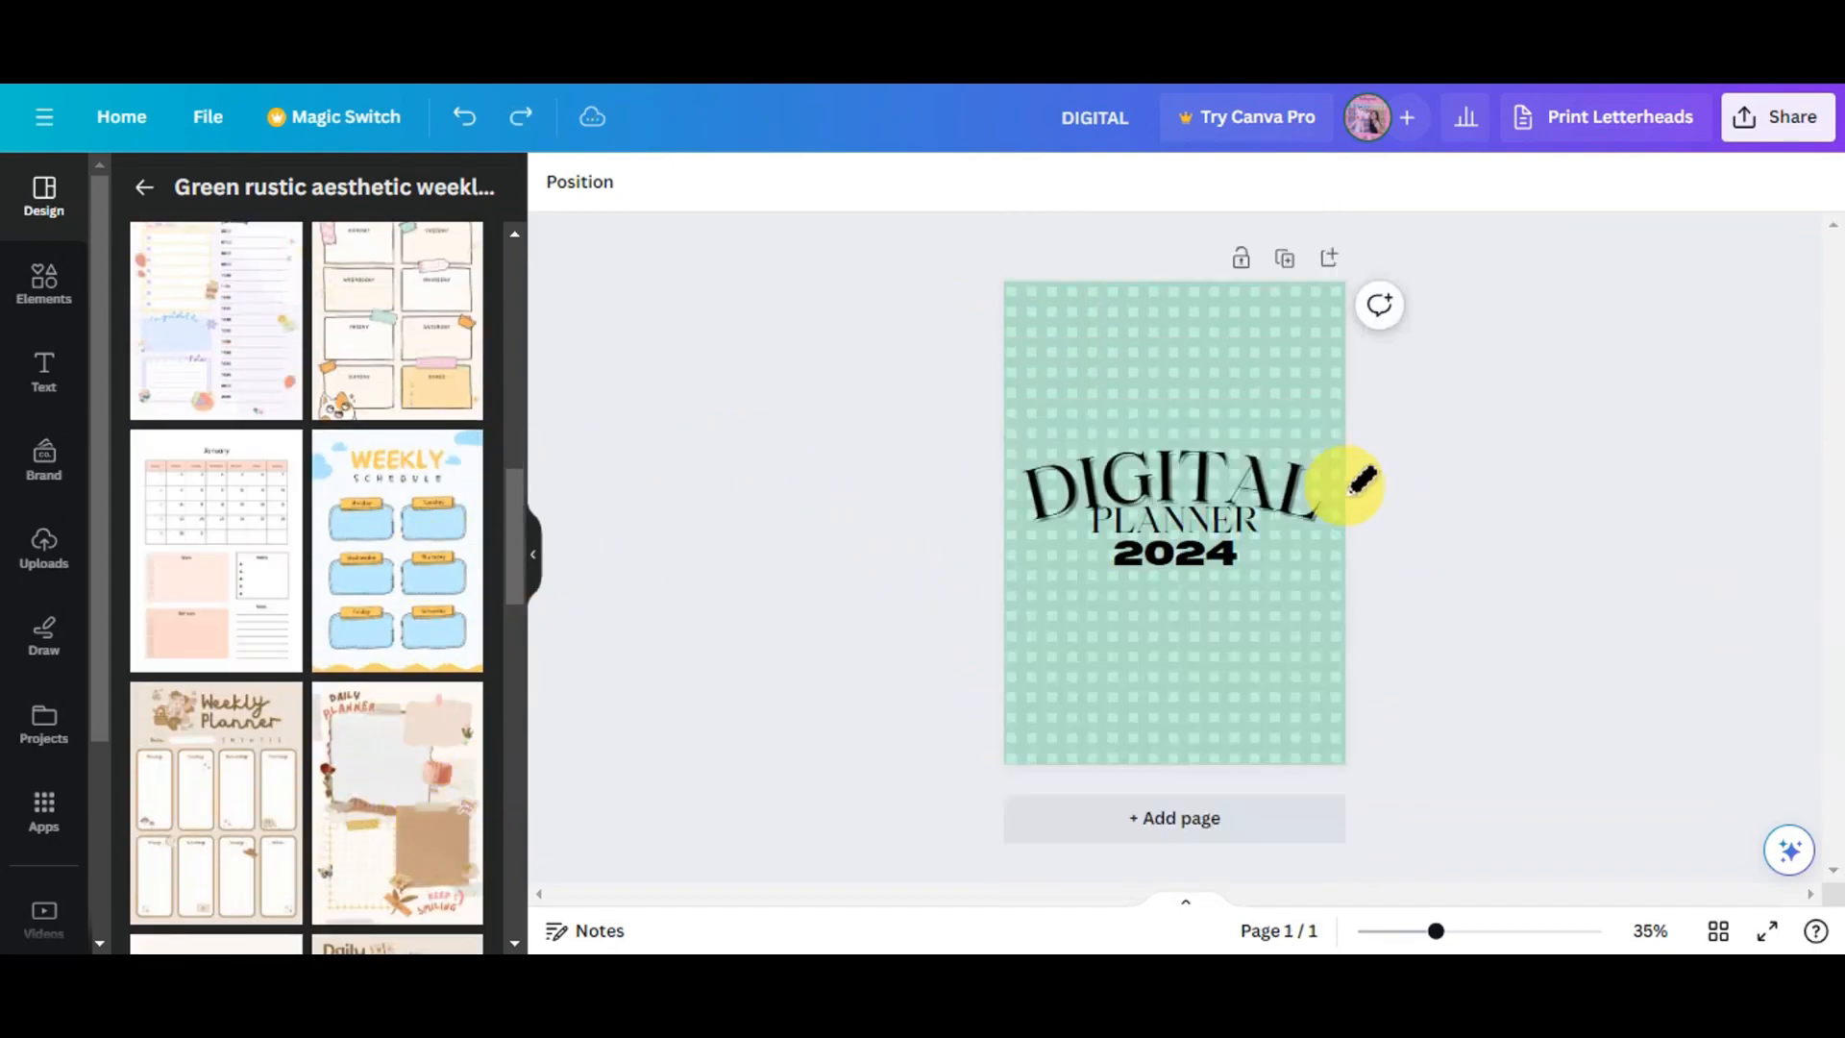
- Add a new second page and apply the Green Peach Simple Modern Weekly Planner template
{"action": "left_click", "coordinate": [1070, 816]}
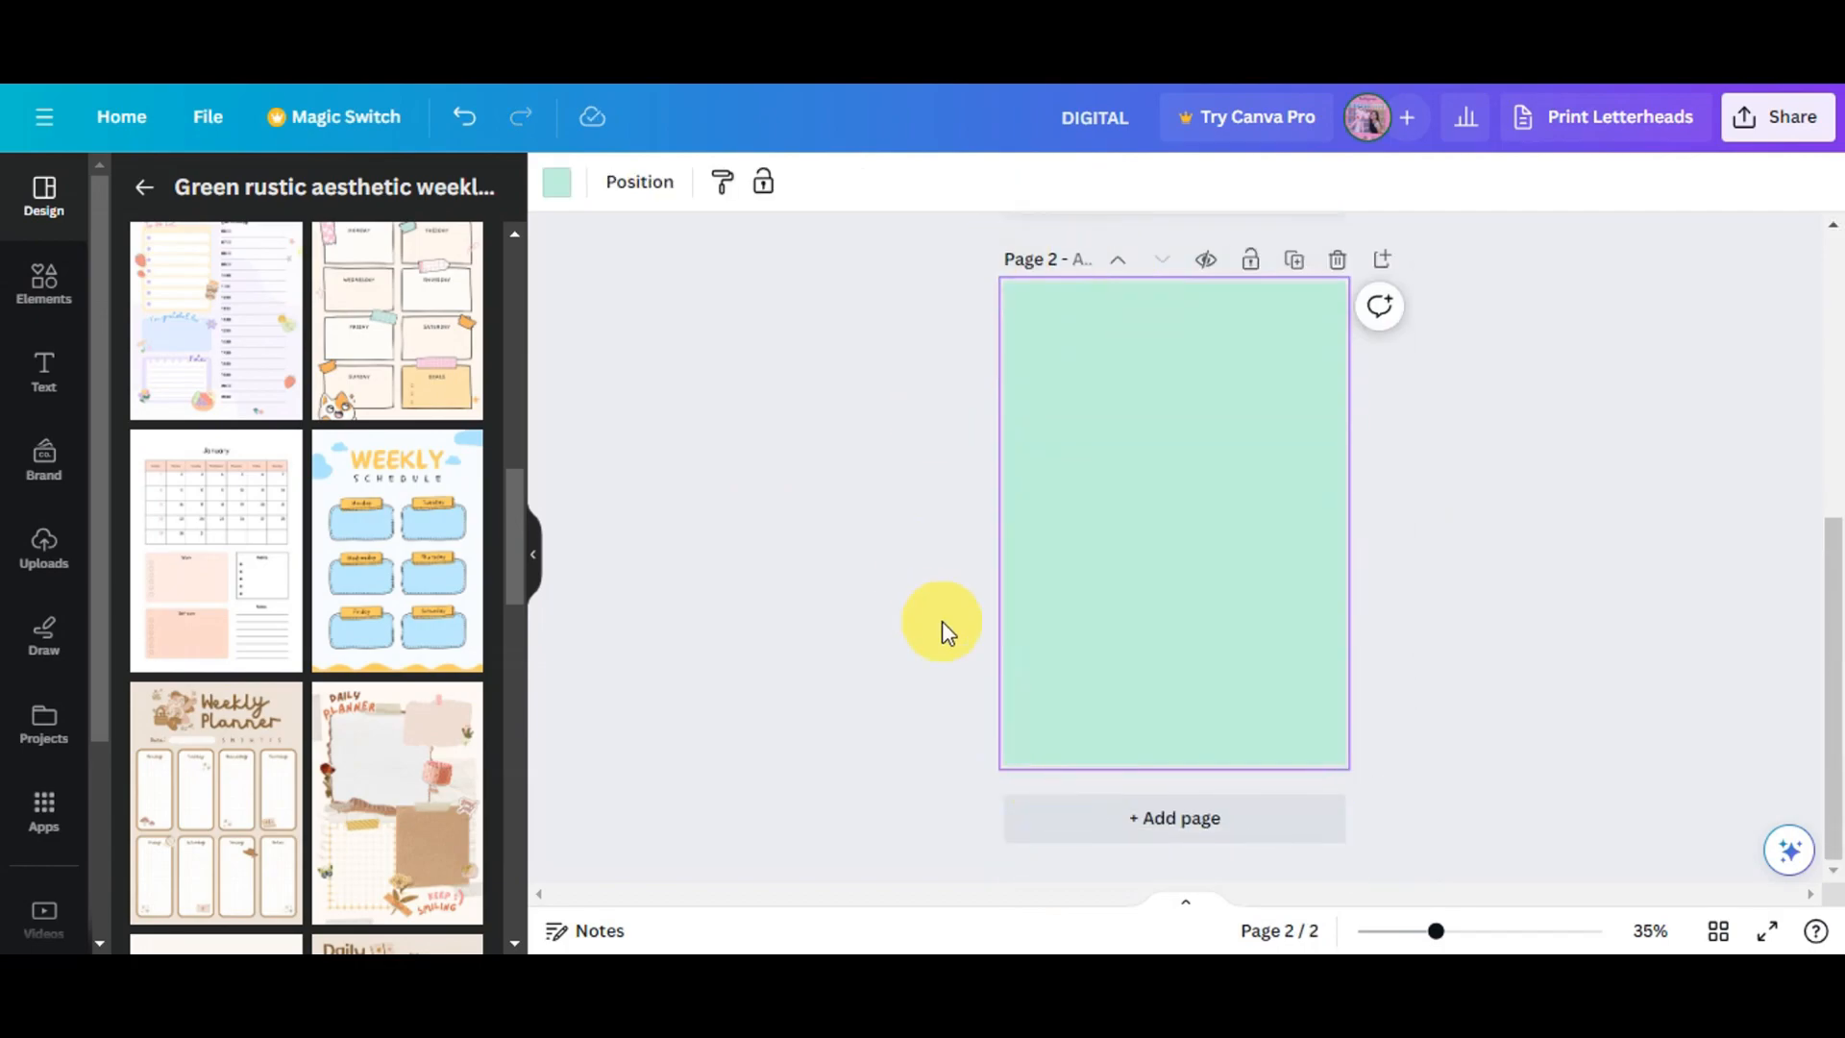
{"action": "scroll", "coordinate": [932, 636], "scroll_direction": "up", "scroll_amount": 4}
{"action": "scroll", "coordinate": [43, 687], "scroll_direction": "down", "scroll_amount": 3}
{"action": "scroll", "coordinate": [373, 620], "scroll_direction": "down", "scroll_amount": 1}
{"action": "scroll", "coordinate": [372, 619], "scroll_direction": "down", "scroll_amount": 5}
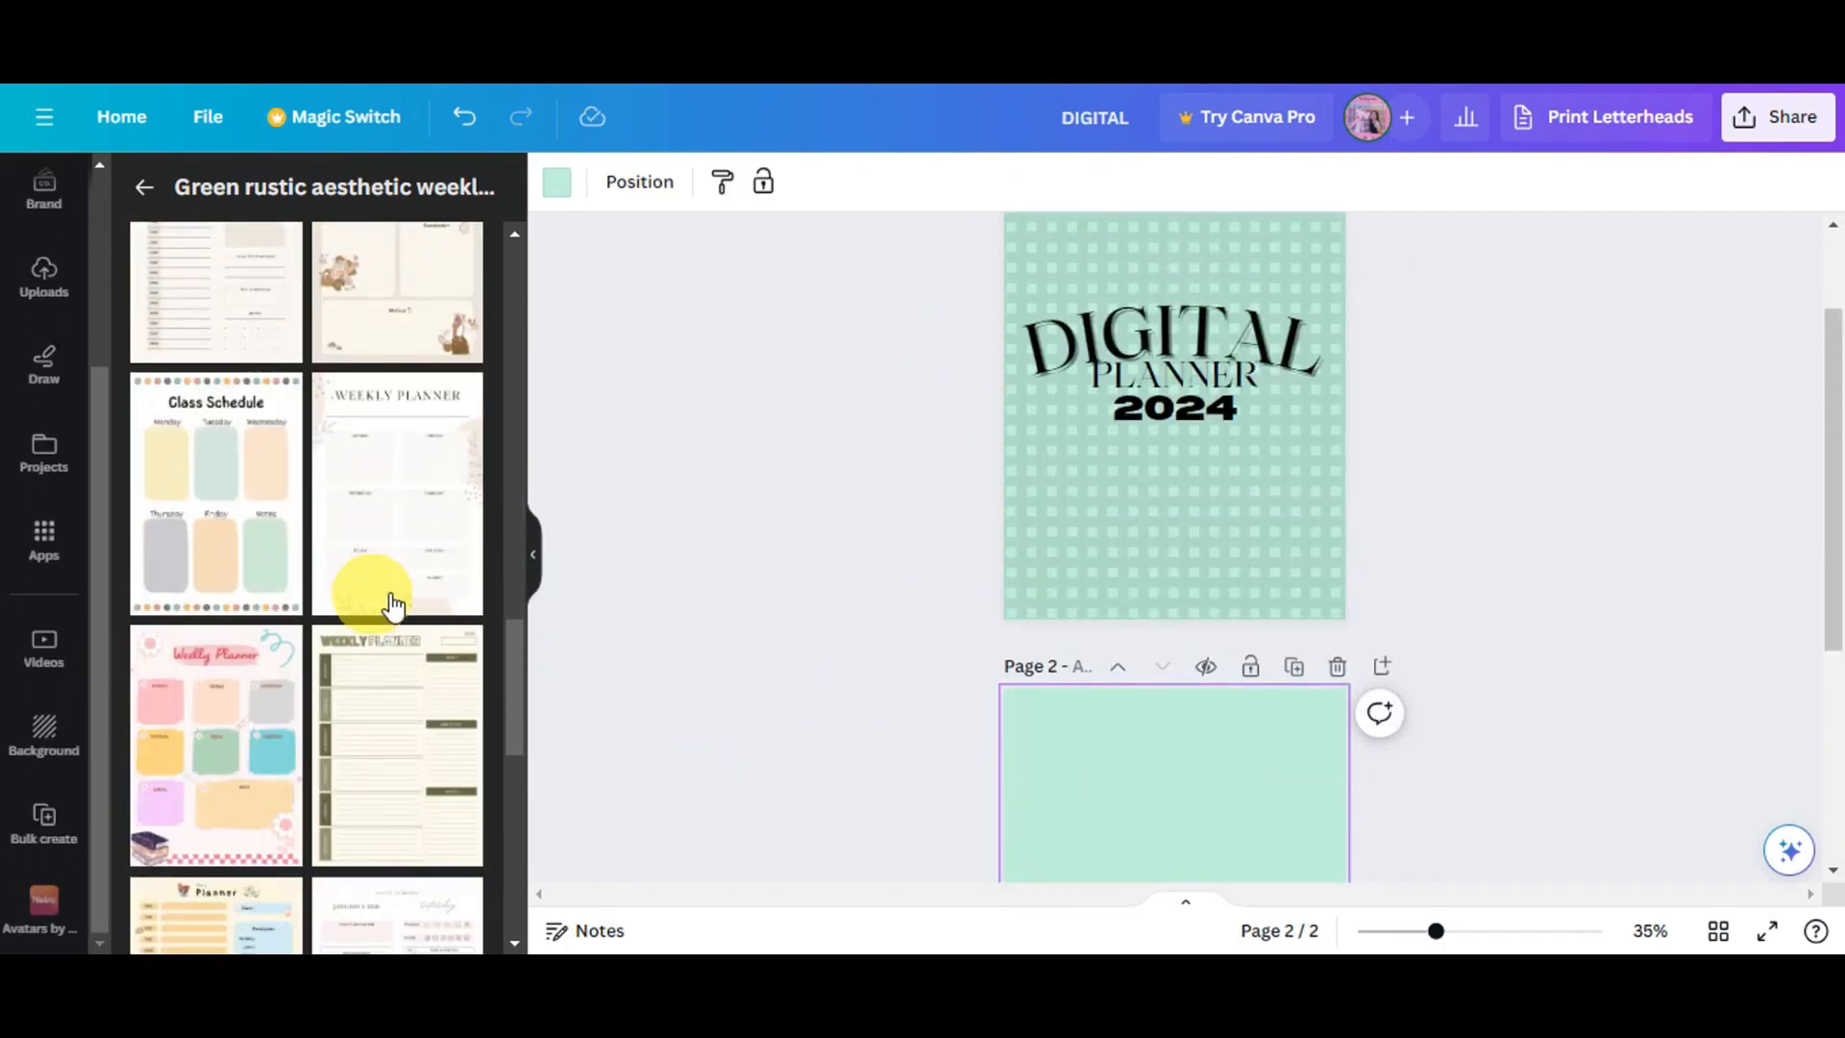
{"action": "left_click", "coordinate": [415, 500]}
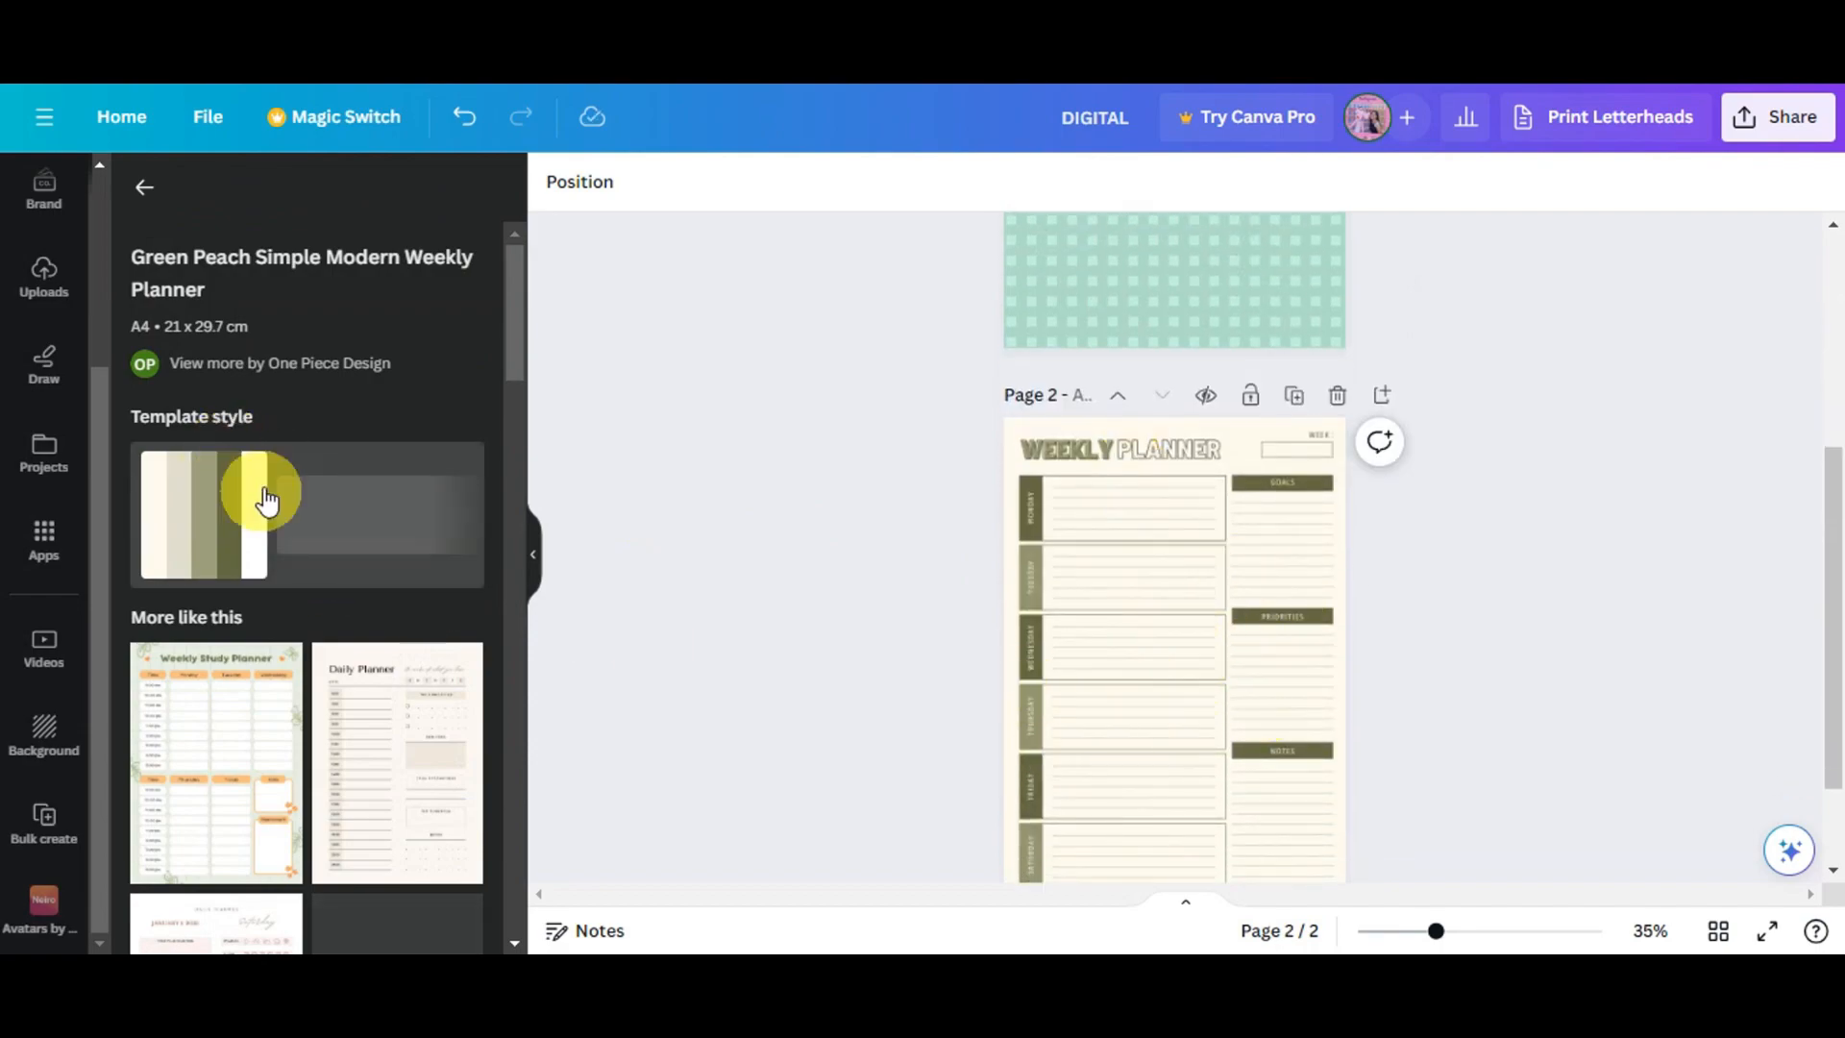
- Try the template style and several background colours on the weekly planner page
{"action": "left_click", "coordinate": [234, 509]}
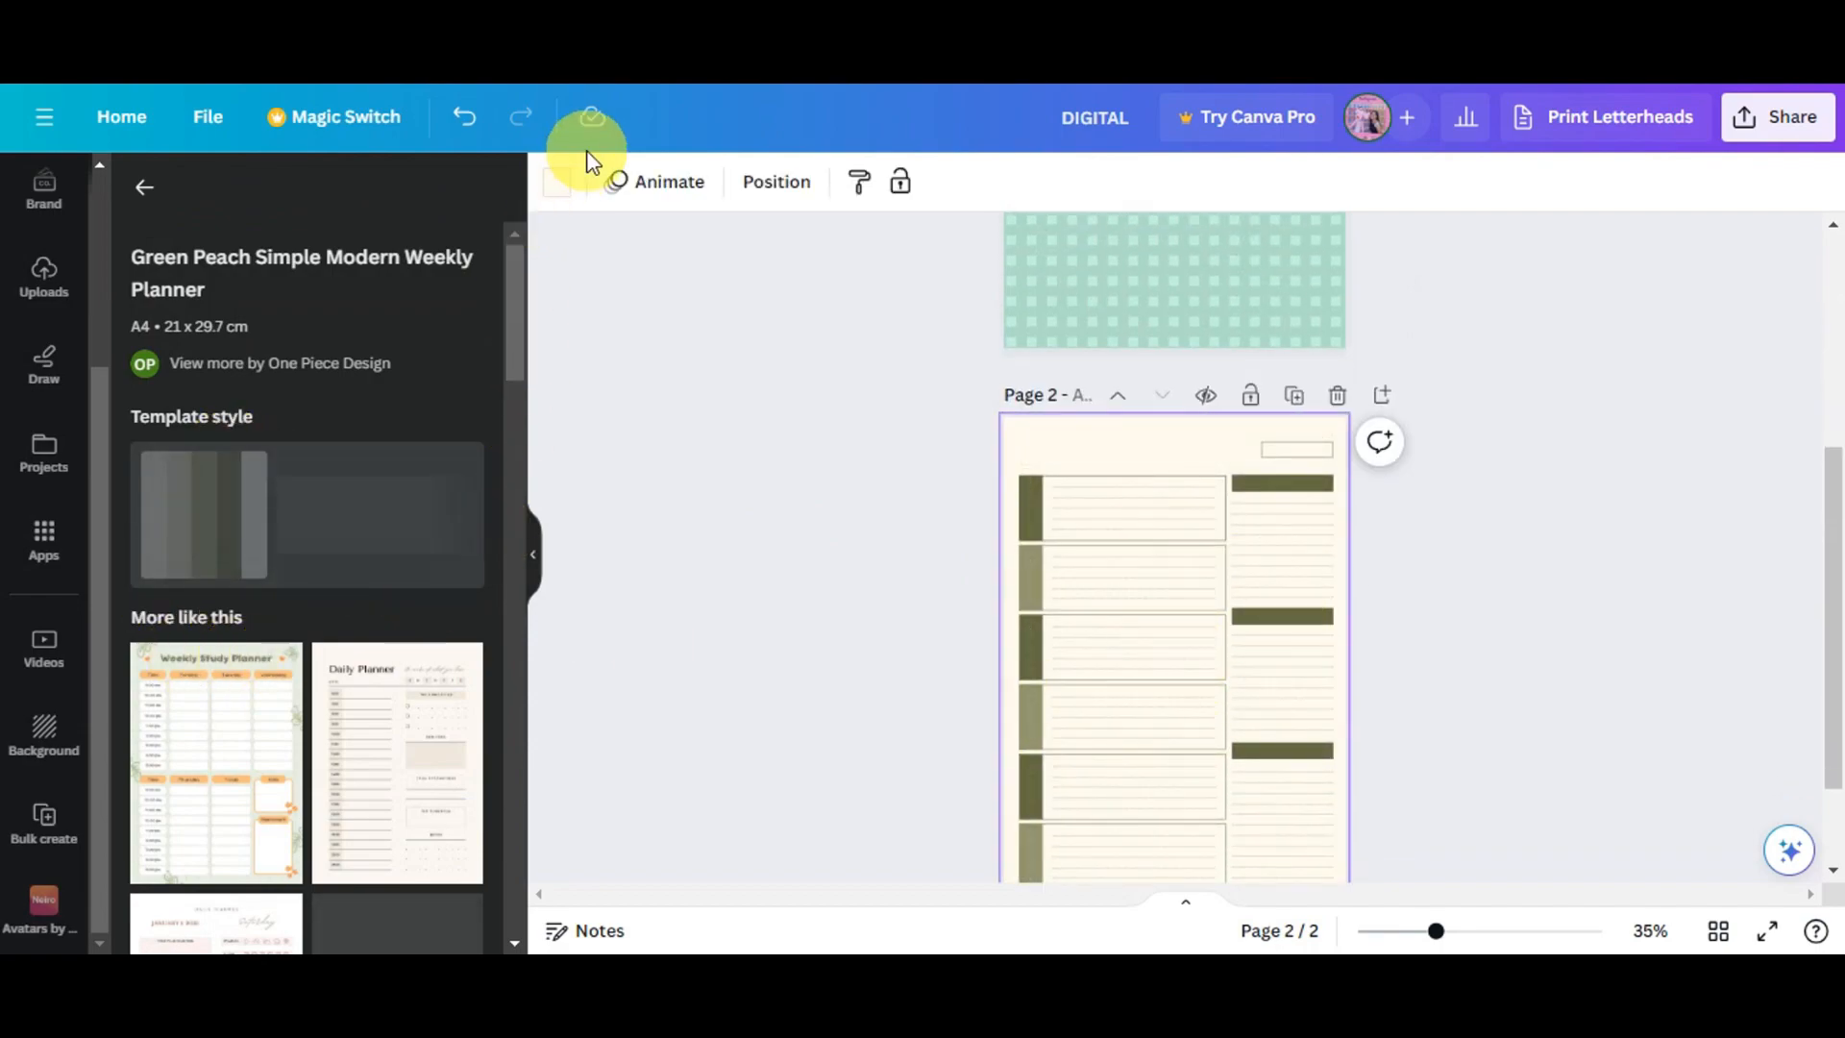
{"action": "left_click", "coordinate": [558, 182]}
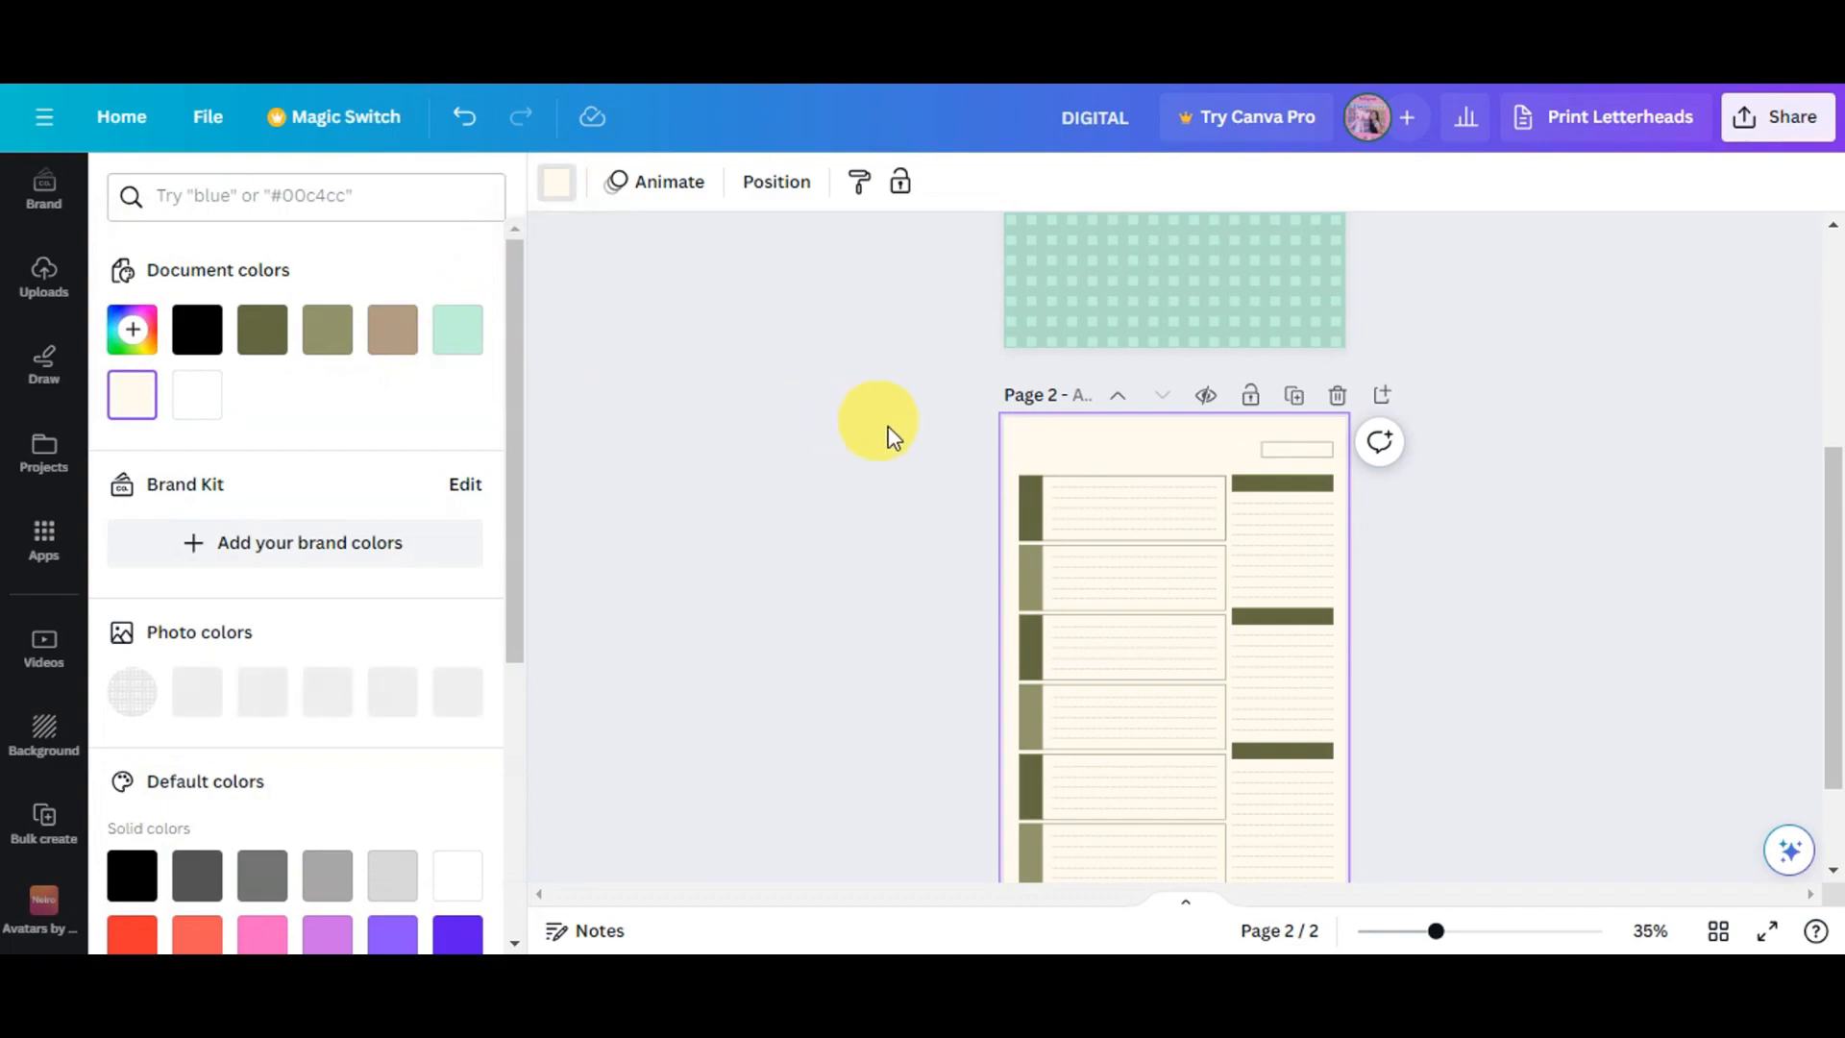
{"action": "left_click", "coordinate": [1045, 526]}
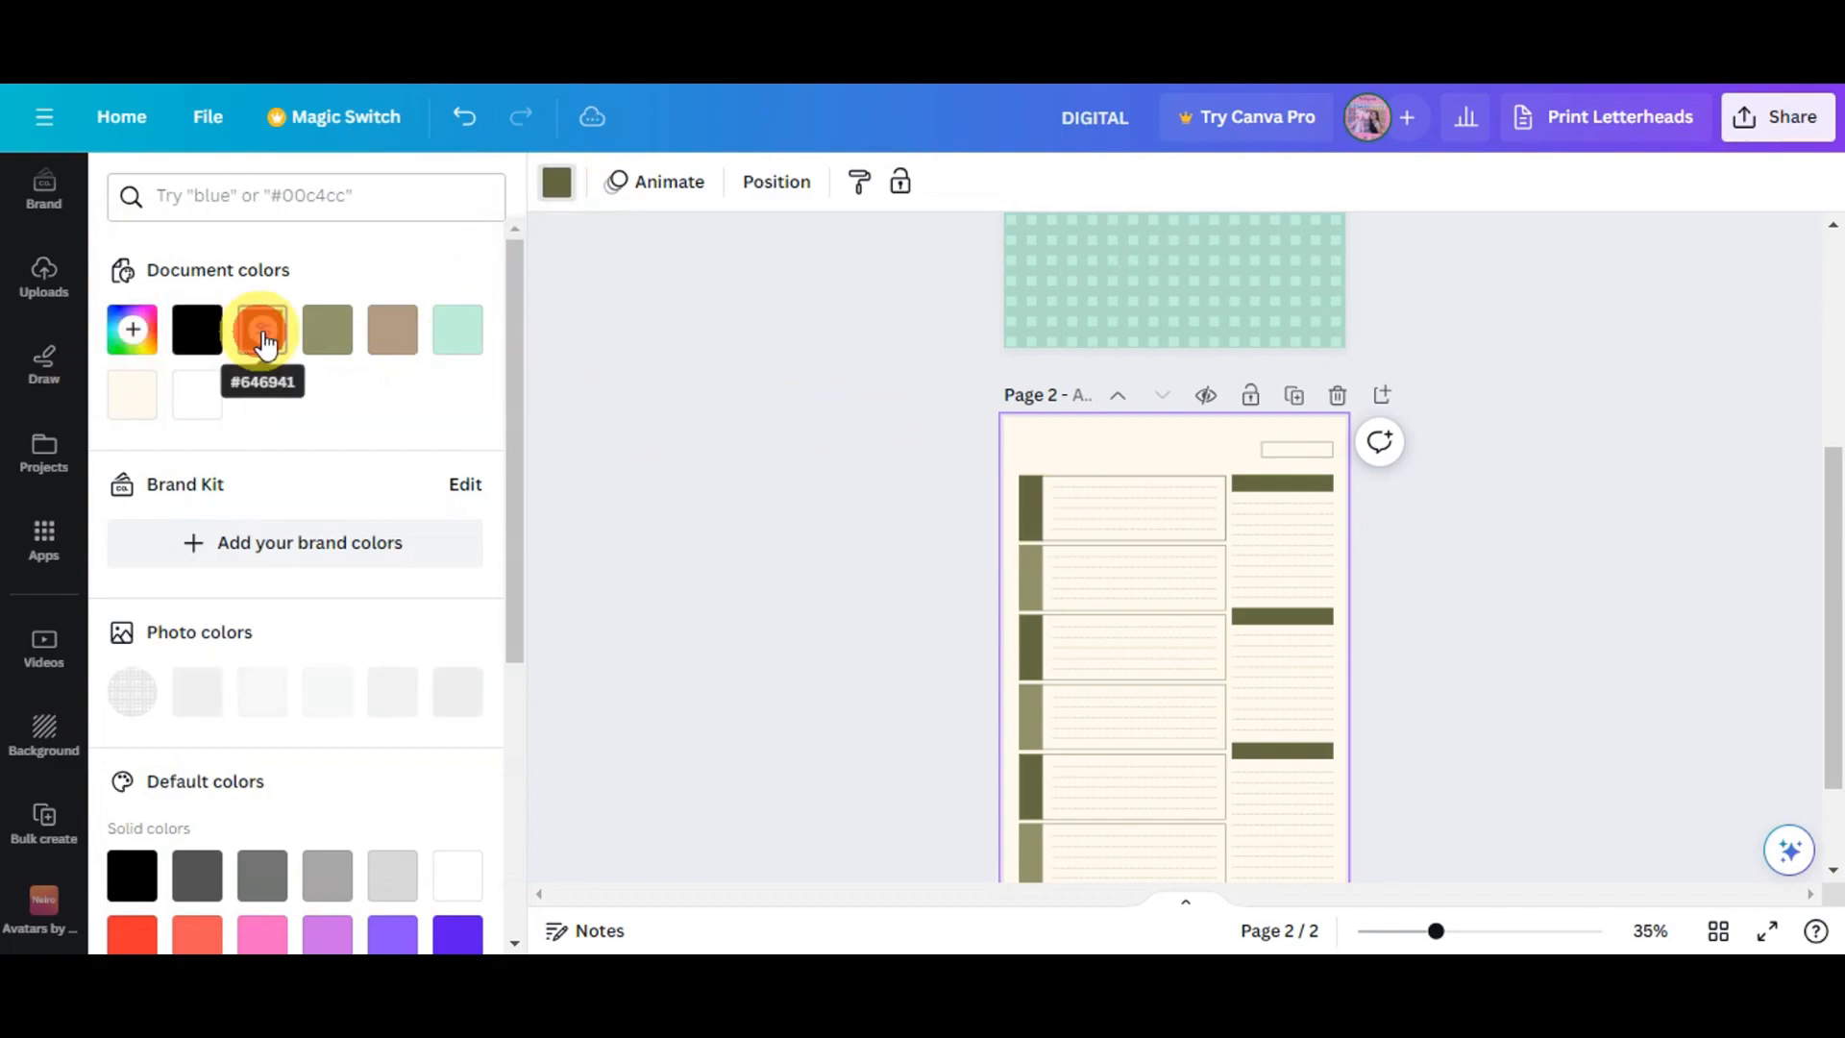
{"action": "left_click", "coordinate": [328, 346]}
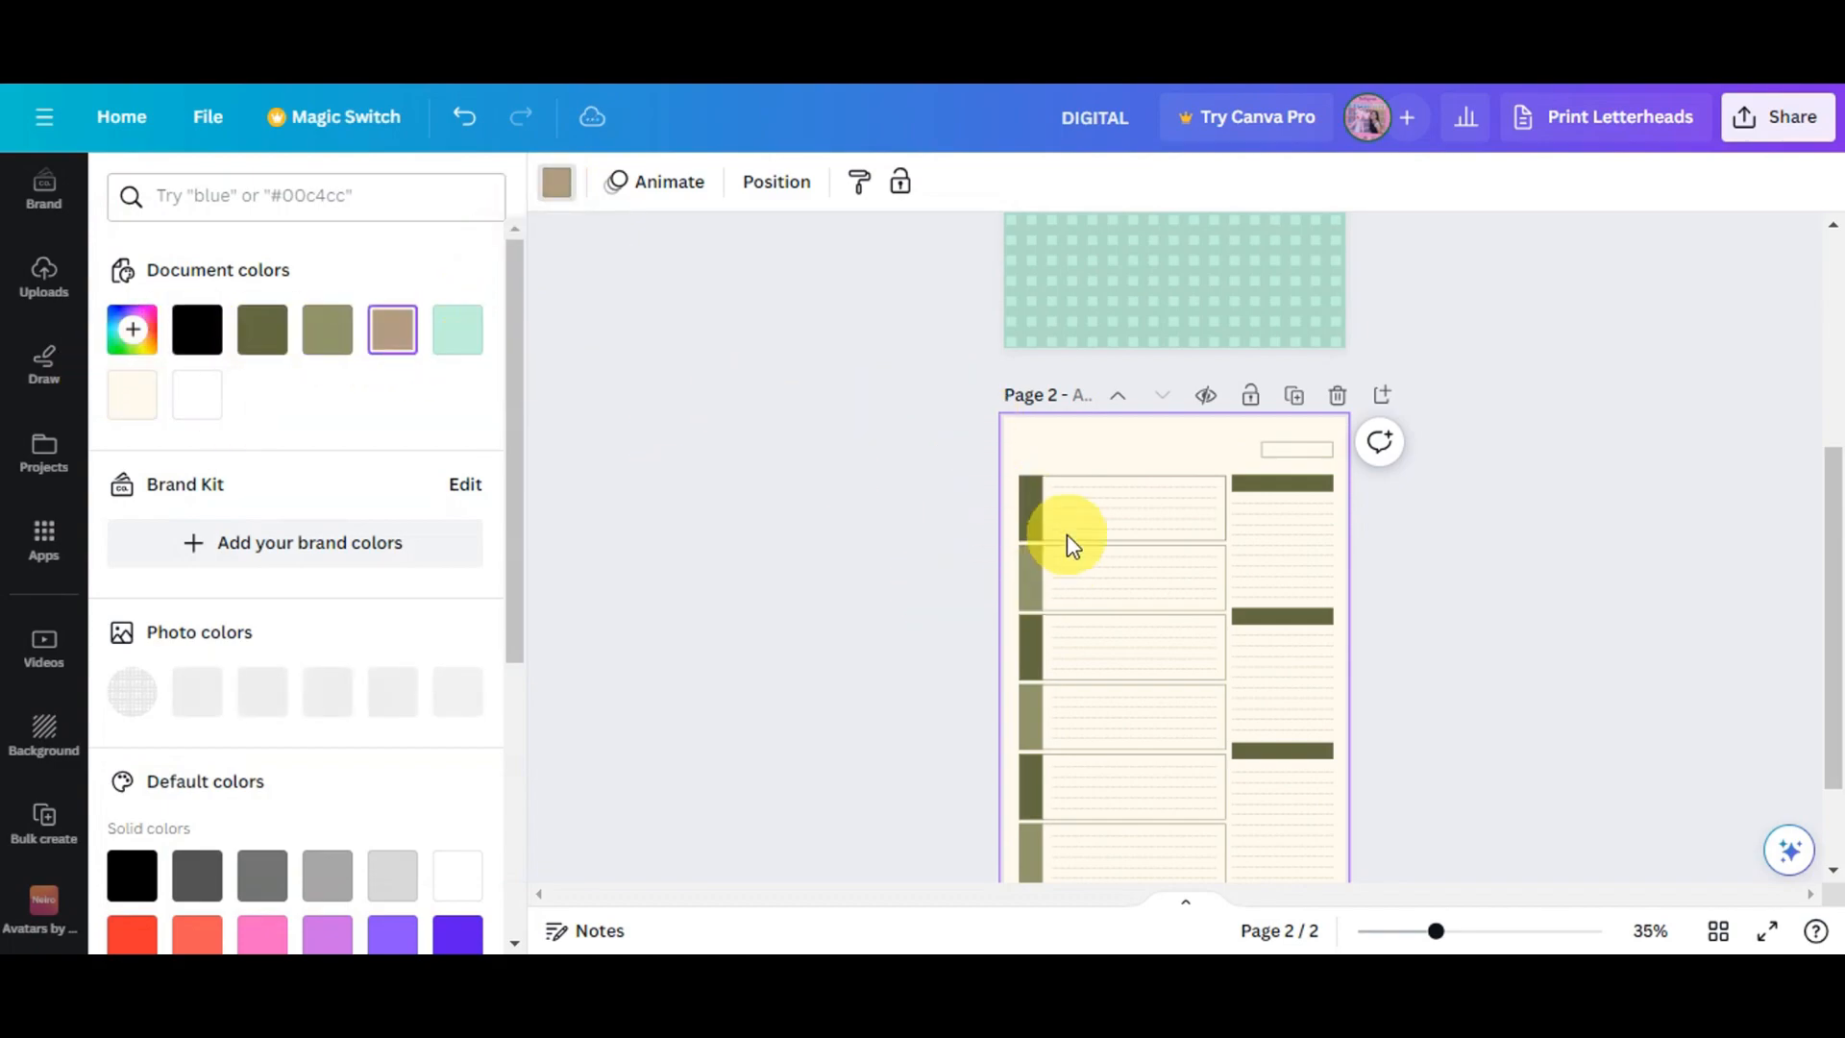
{"action": "scroll", "coordinate": [972, 535], "scroll_direction": "up", "scroll_amount": 4}
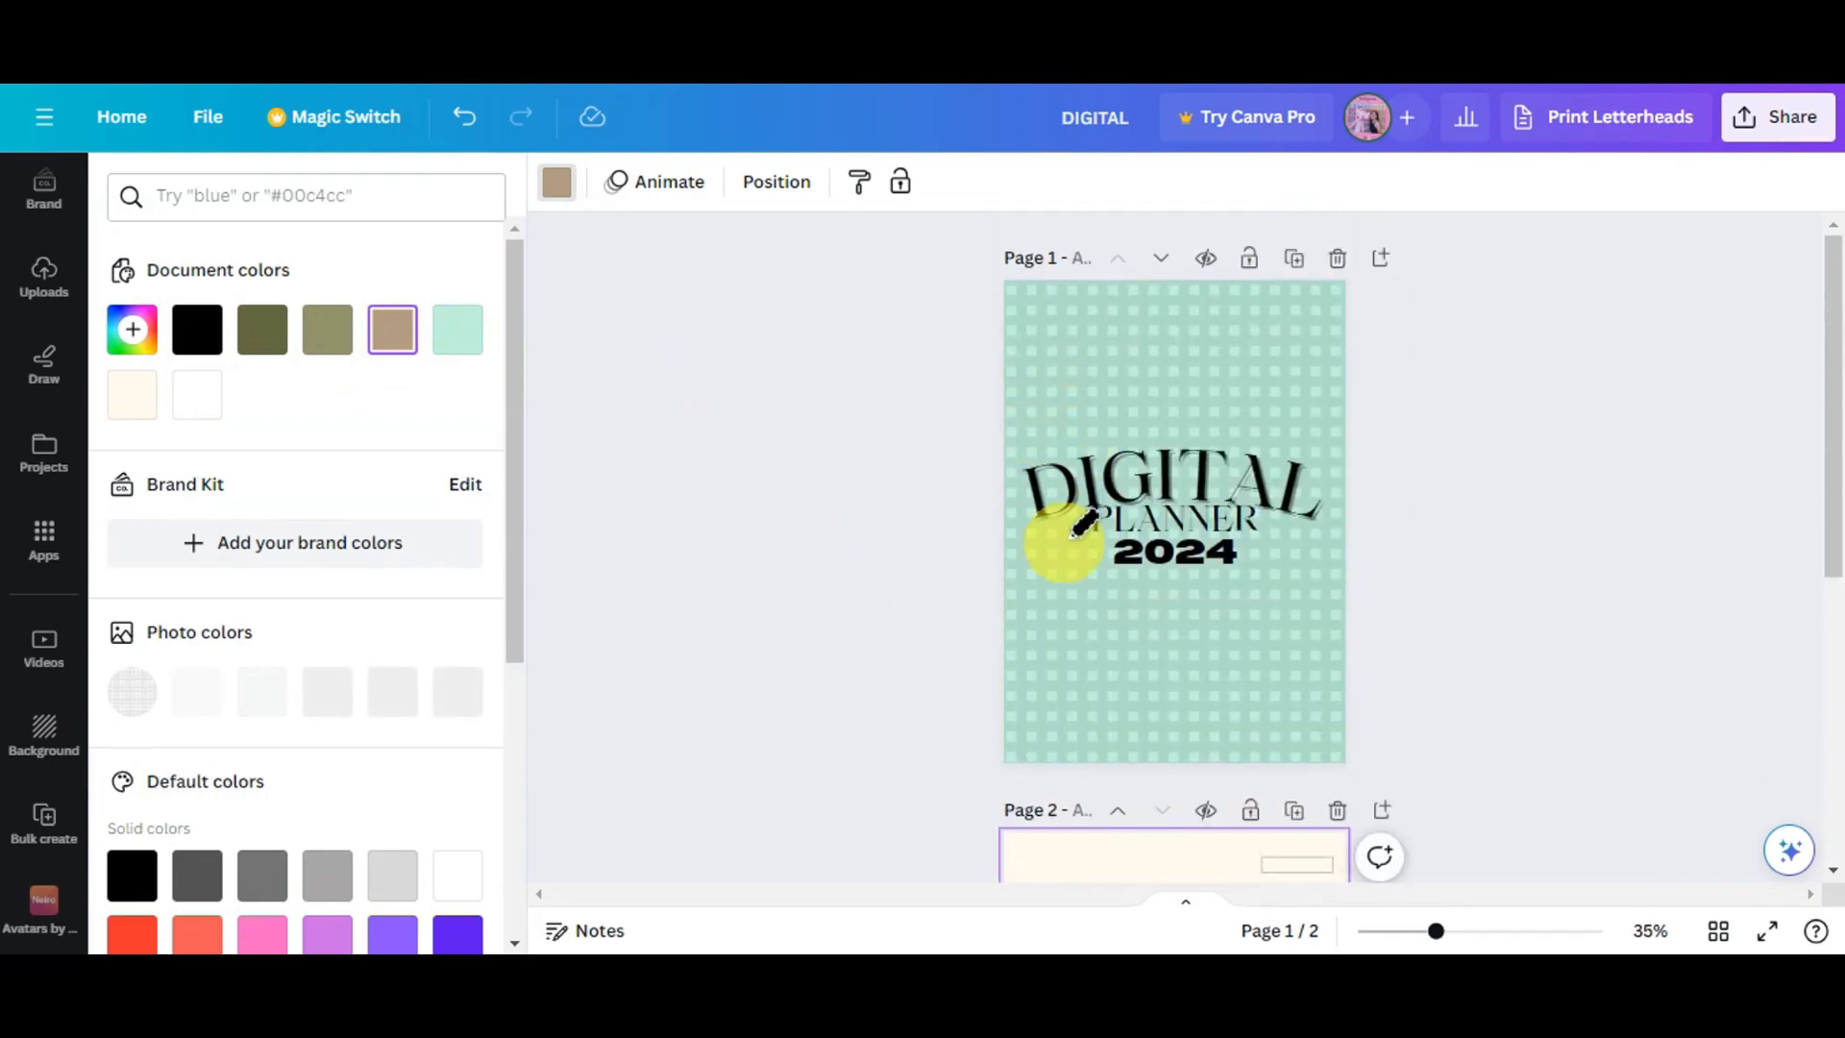
{"action": "scroll", "coordinate": [1134, 659], "scroll_direction": "down", "scroll_amount": 4}
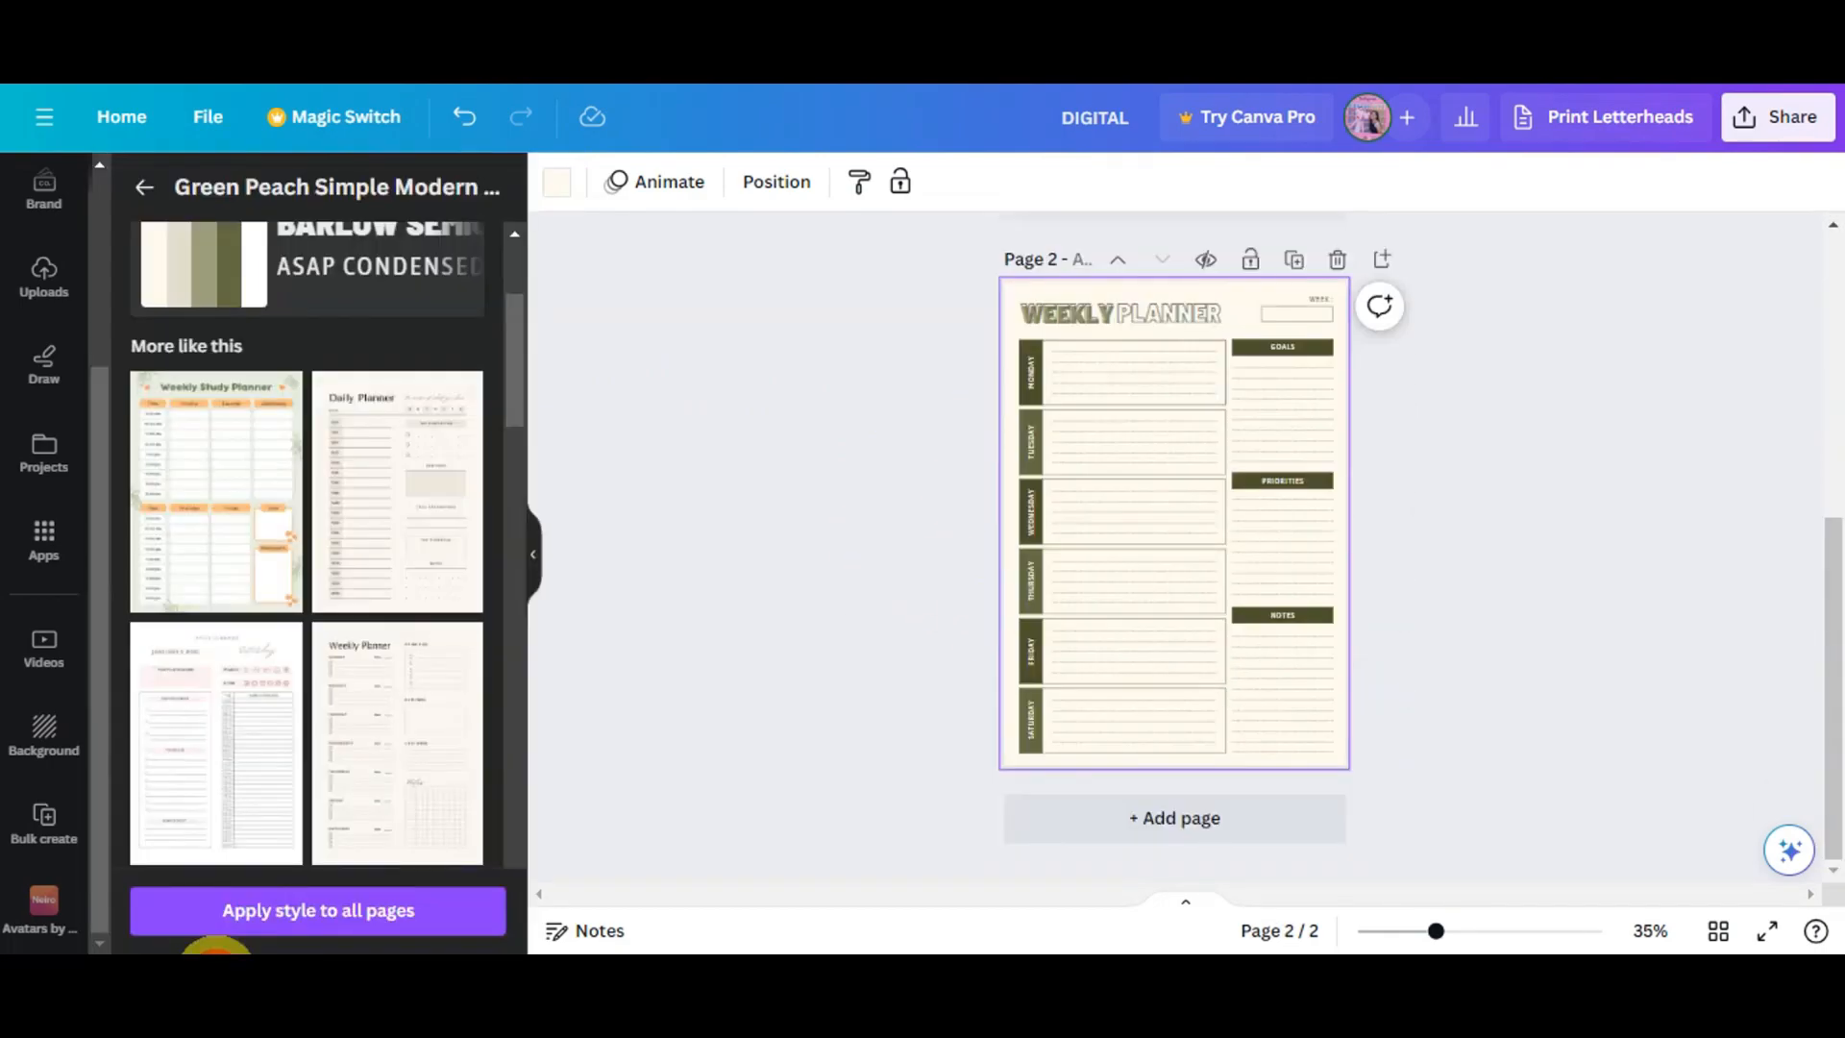
- Add a third blank page after the weekly planner
{"action": "left_click", "coordinate": [1190, 818]}
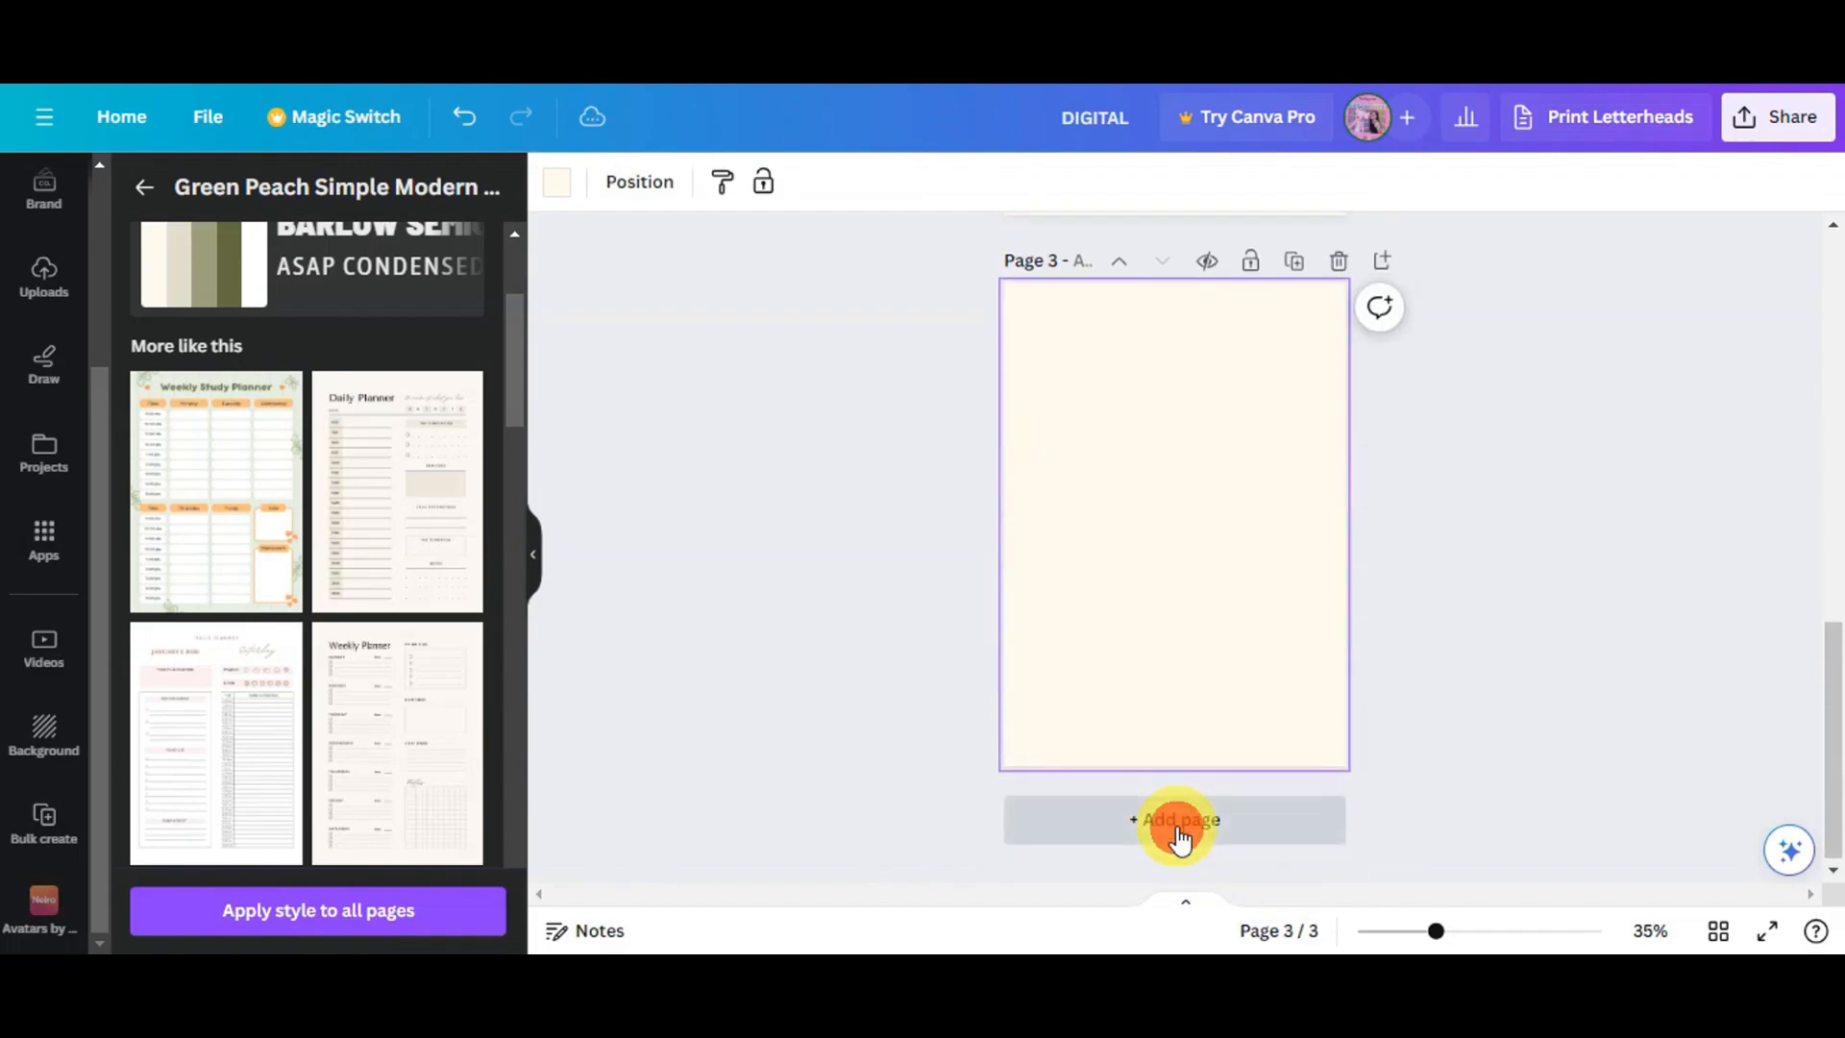
{"action": "scroll", "coordinate": [976, 681], "scroll_direction": "up", "scroll_amount": 6}
{"action": "scroll", "coordinate": [982, 684], "scroll_direction": "down", "scroll_amount": 5}
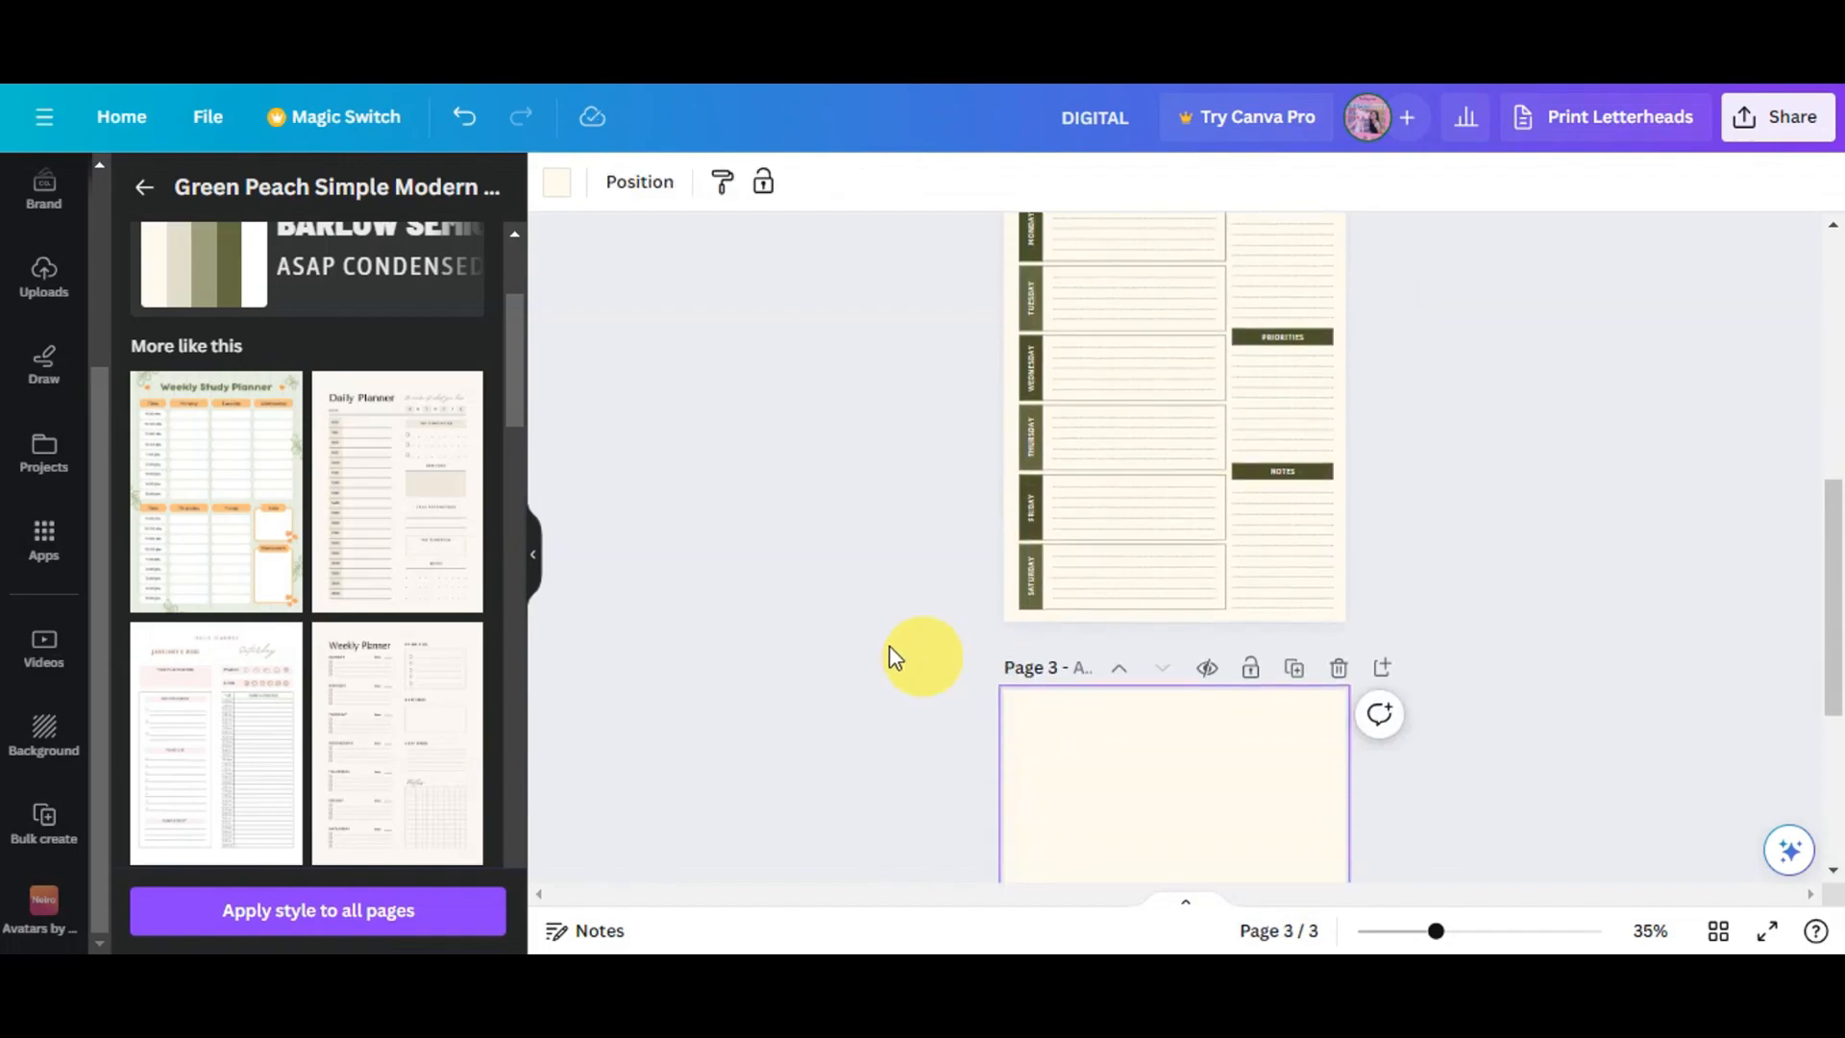
- Apply the Beige Minimalist Daily Planner's first page, then undo the application
{"action": "left_click", "coordinate": [375, 473]}
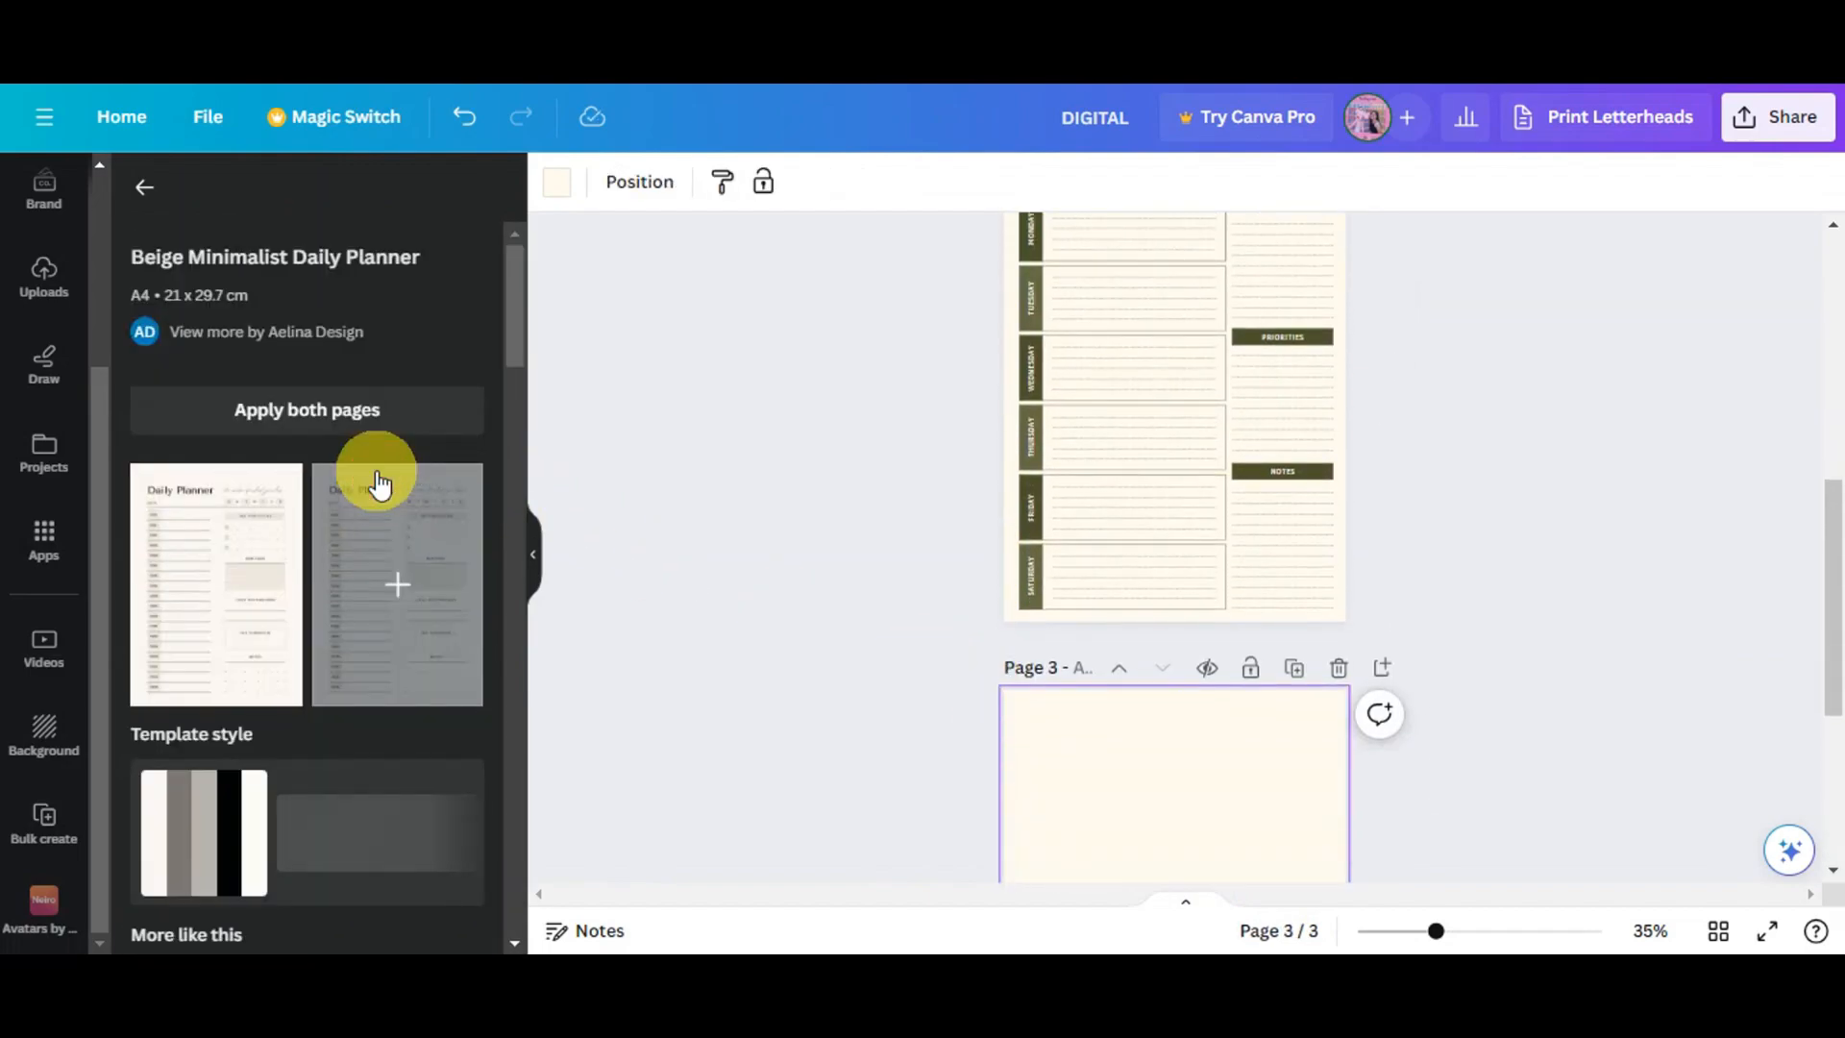
{"action": "left_click", "coordinate": [217, 598]}
{"action": "scroll", "coordinate": [1021, 536], "scroll_direction": "down", "scroll_amount": 3}
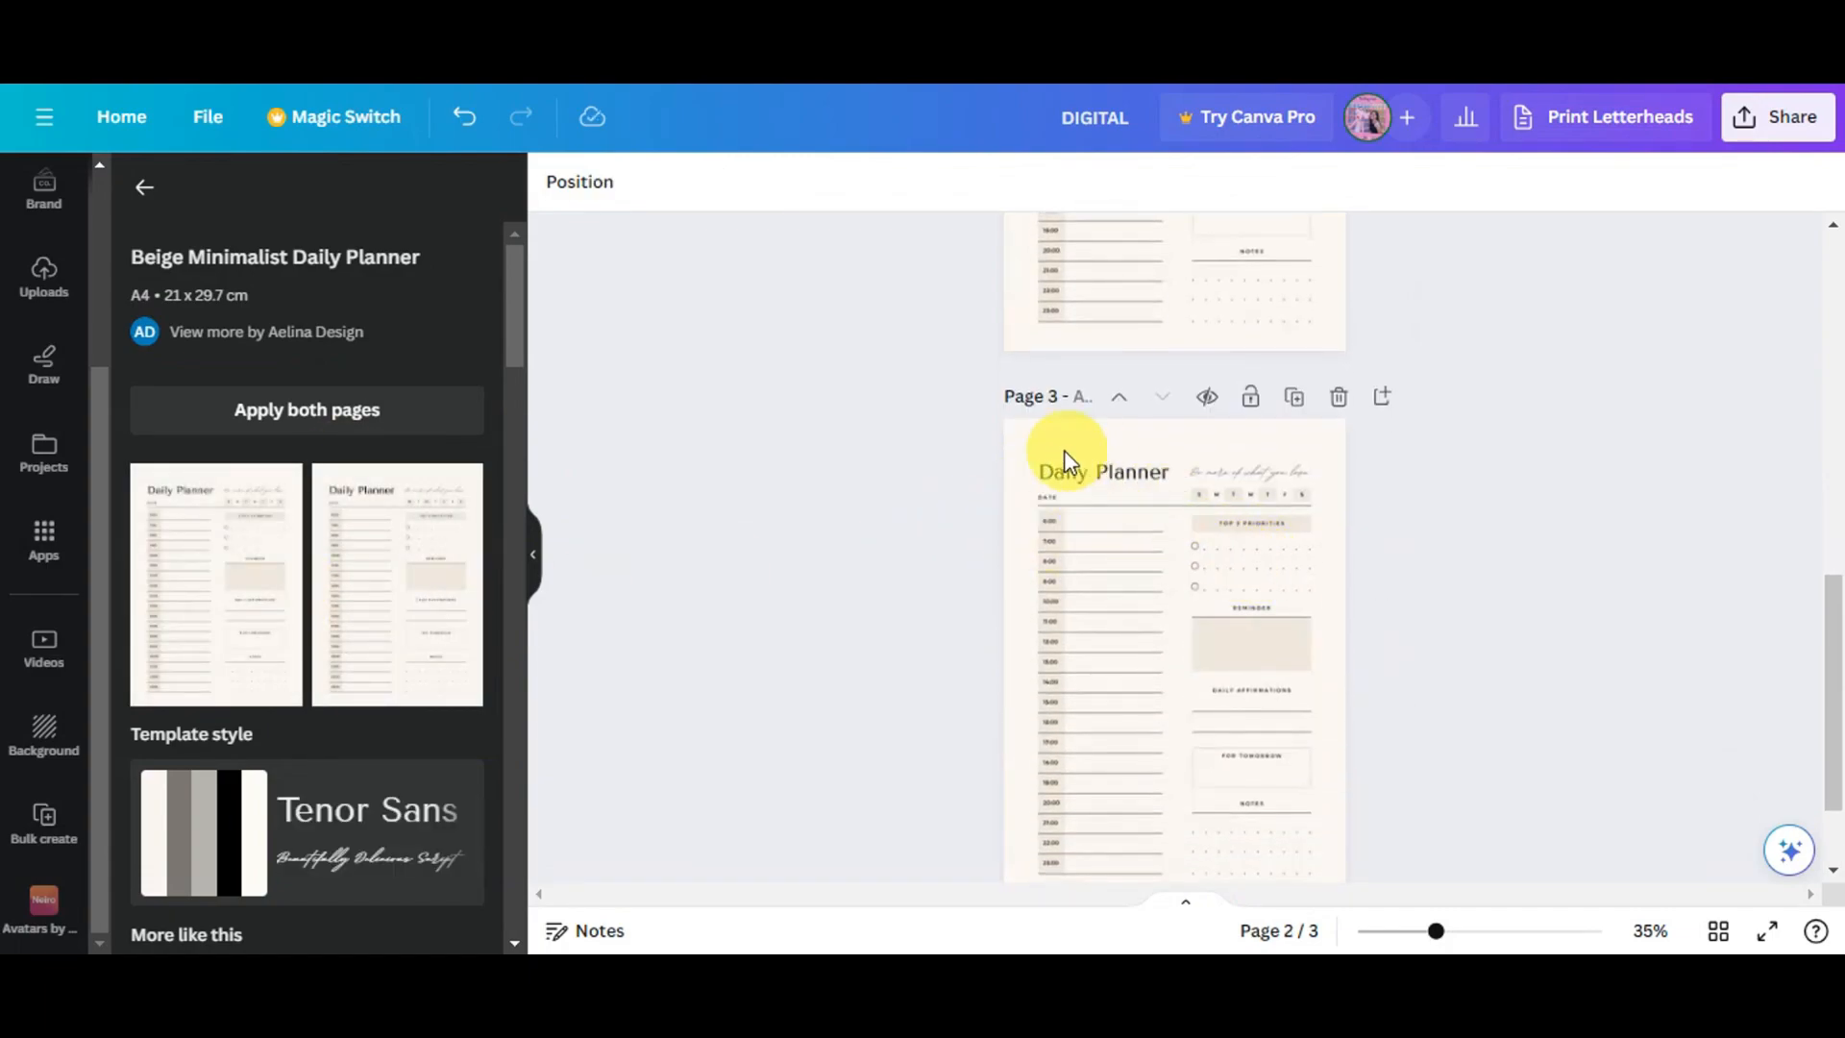
{"action": "scroll", "coordinate": [1249, 494], "scroll_direction": "up", "scroll_amount": 2}
{"action": "left_click", "coordinate": [1332, 495]}
{"action": "scroll", "coordinate": [1283, 504], "scroll_direction": "up", "scroll_amount": 5}
{"action": "scroll", "coordinate": [1267, 539], "scroll_direction": "down", "scroll_amount": 4}
{"action": "scroll", "coordinate": [1268, 538], "scroll_direction": "down", "scroll_amount": 5}
{"action": "scroll", "coordinate": [1236, 630], "scroll_direction": "up", "scroll_amount": 7}
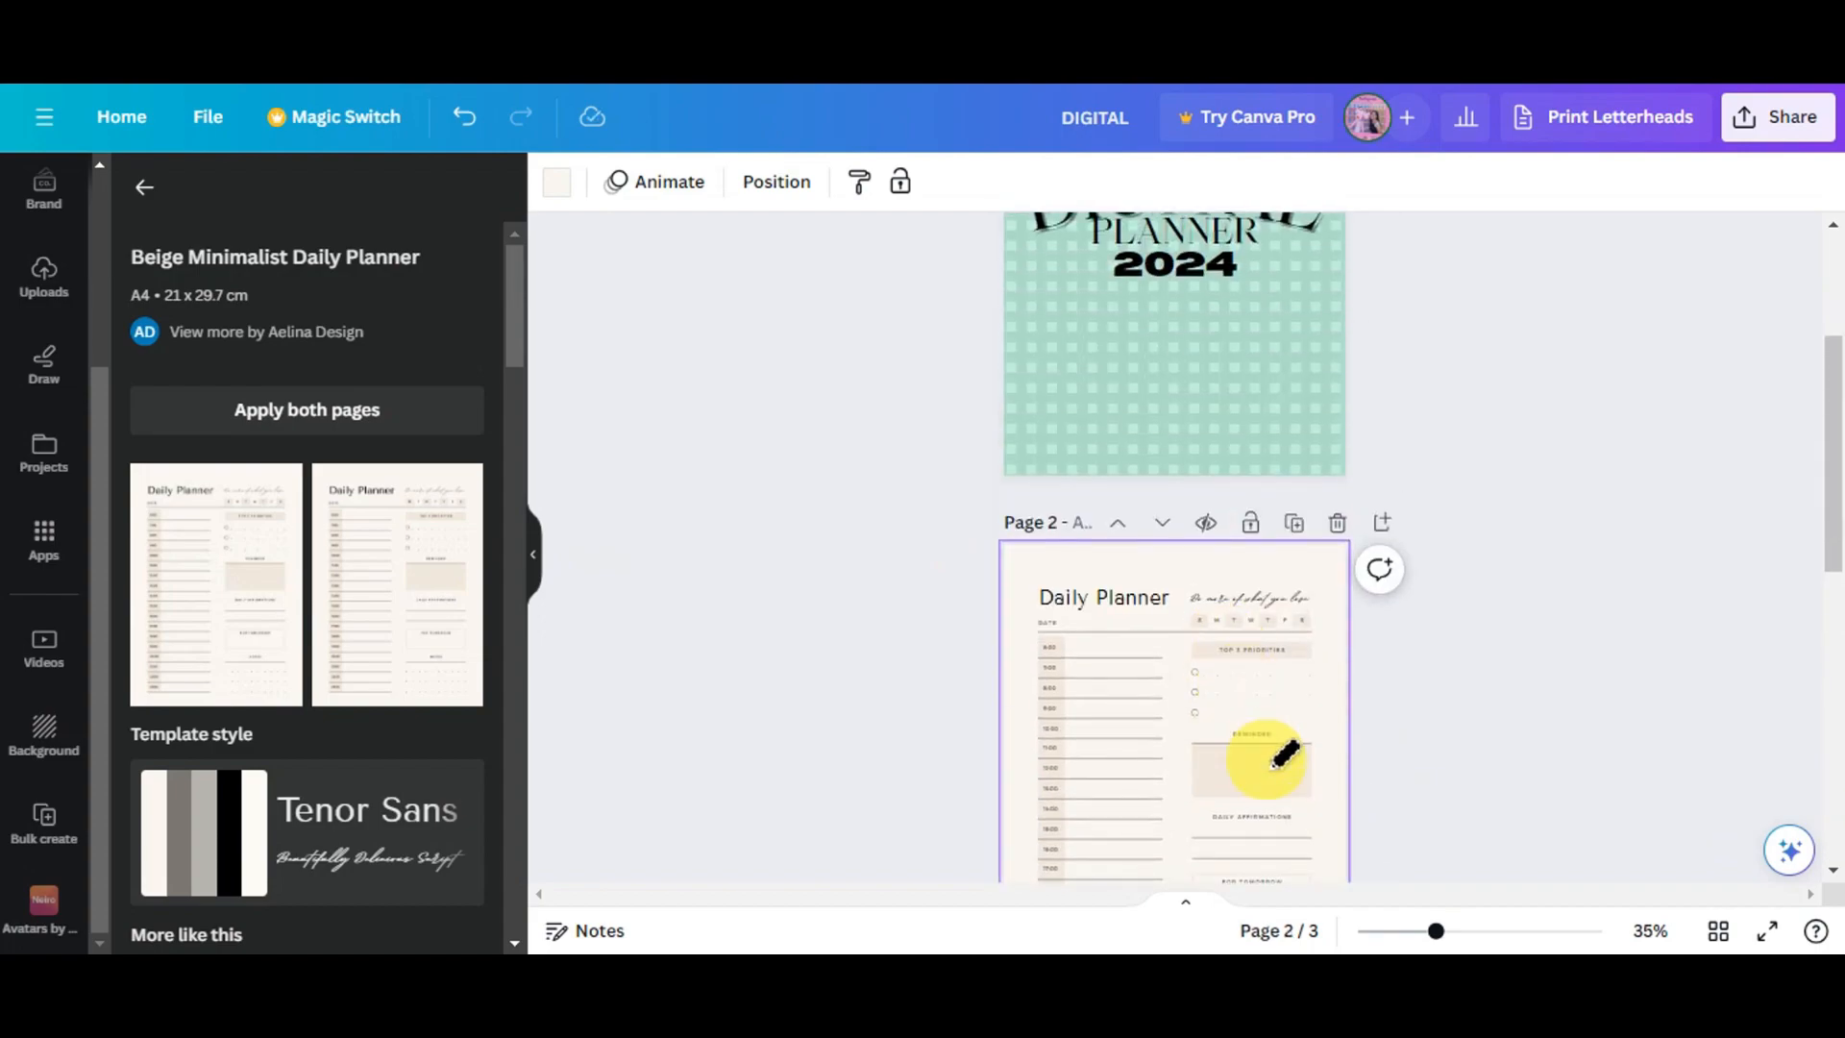
{"action": "key", "text": "ctrl+z"}
{"action": "scroll", "coordinate": [1288, 711], "scroll_direction": "down", "scroll_amount": 5}
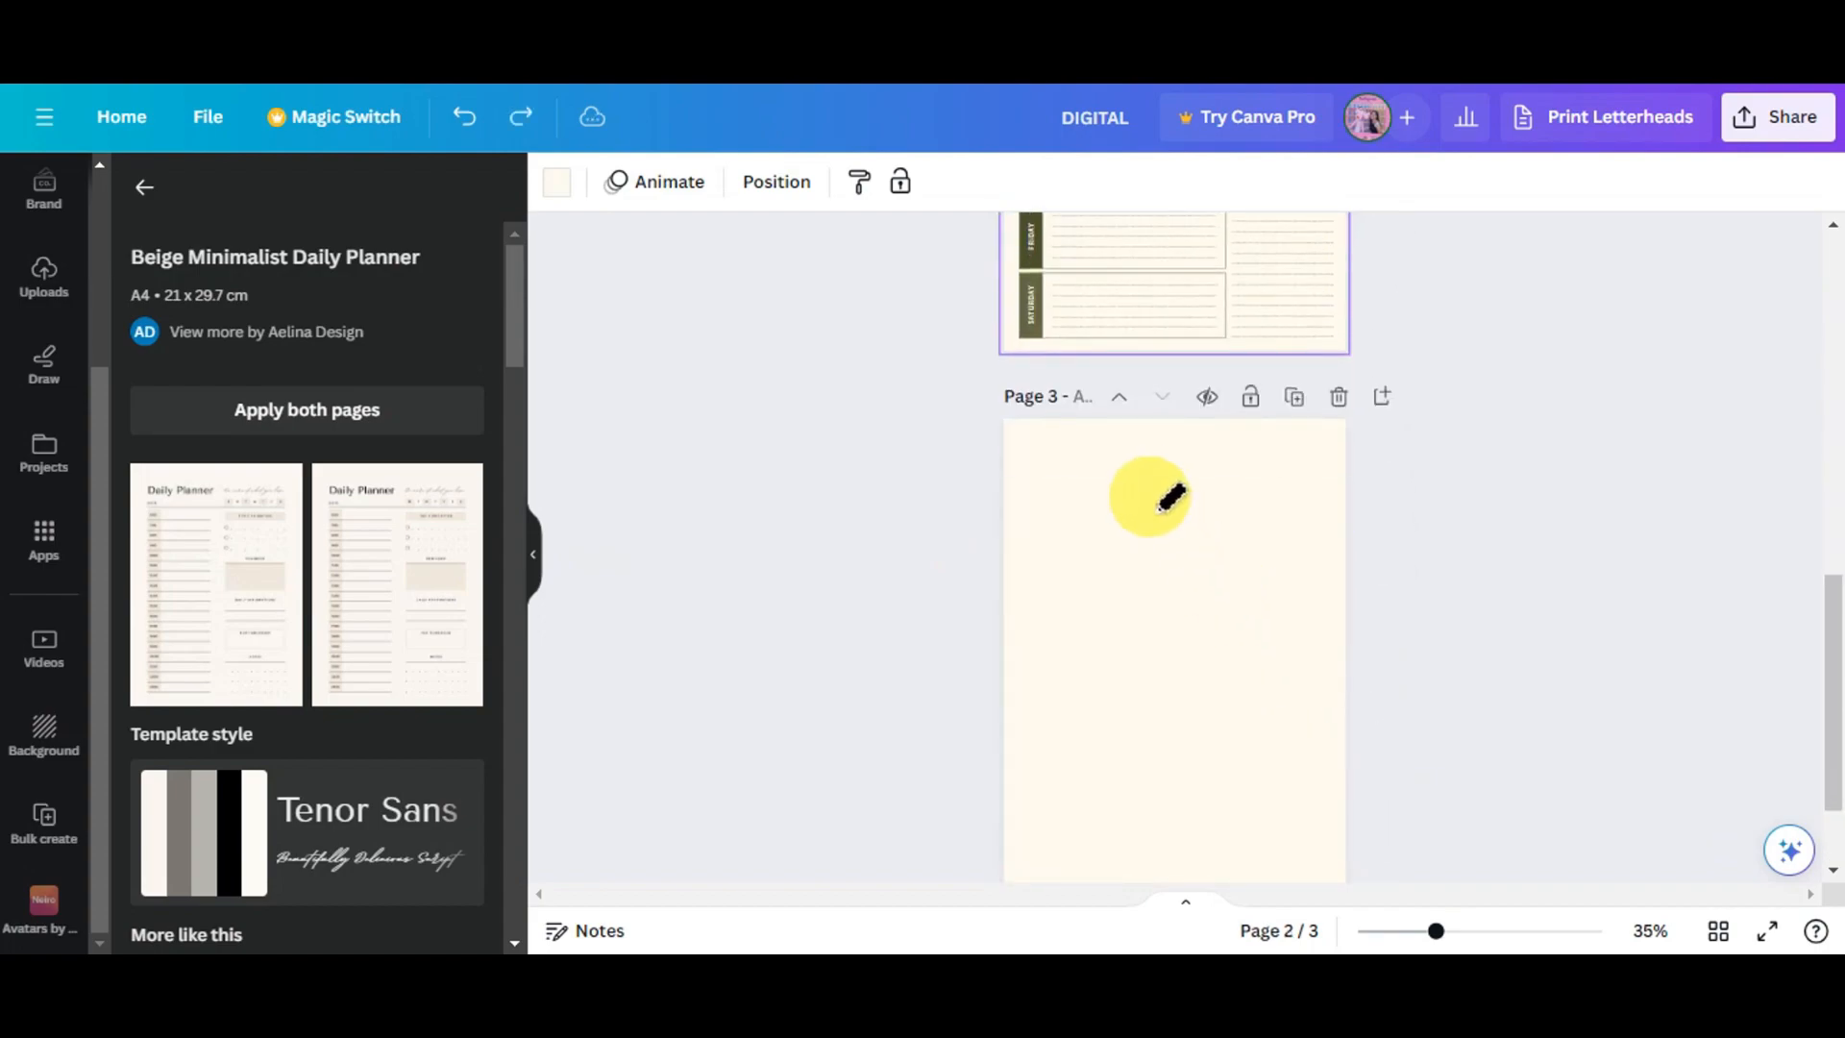
- Apply the Beige Minimalist Daily Planner page to page 3, then undo the last change to keep the mint background
{"action": "left_click", "coordinate": [816, 372]}
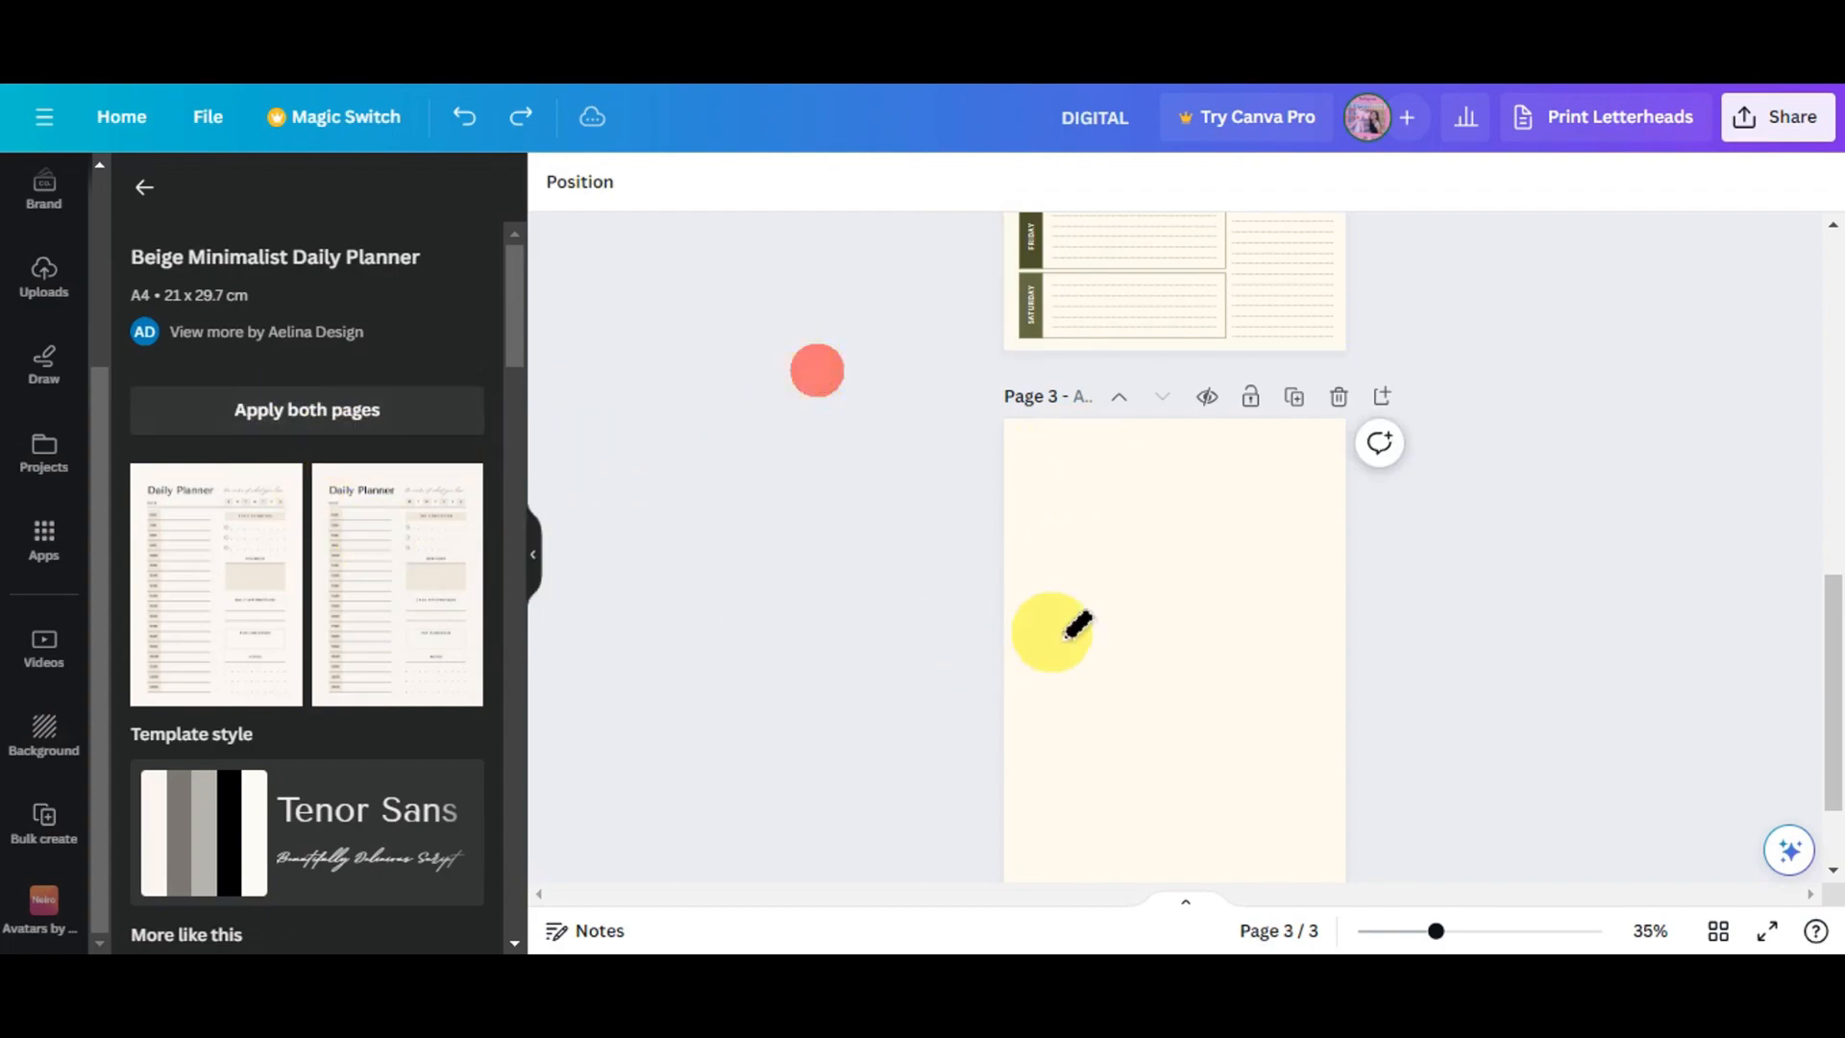
{"action": "left_click", "coordinate": [1169, 637]}
{"action": "scroll", "coordinate": [1021, 474], "scroll_direction": "down", "scroll_amount": 1}
{"action": "scroll", "coordinate": [1076, 557], "scroll_direction": "down", "scroll_amount": 1}
{"action": "left_click_drag", "start_coordinate": [206, 576], "coordinate": [1148, 480]}
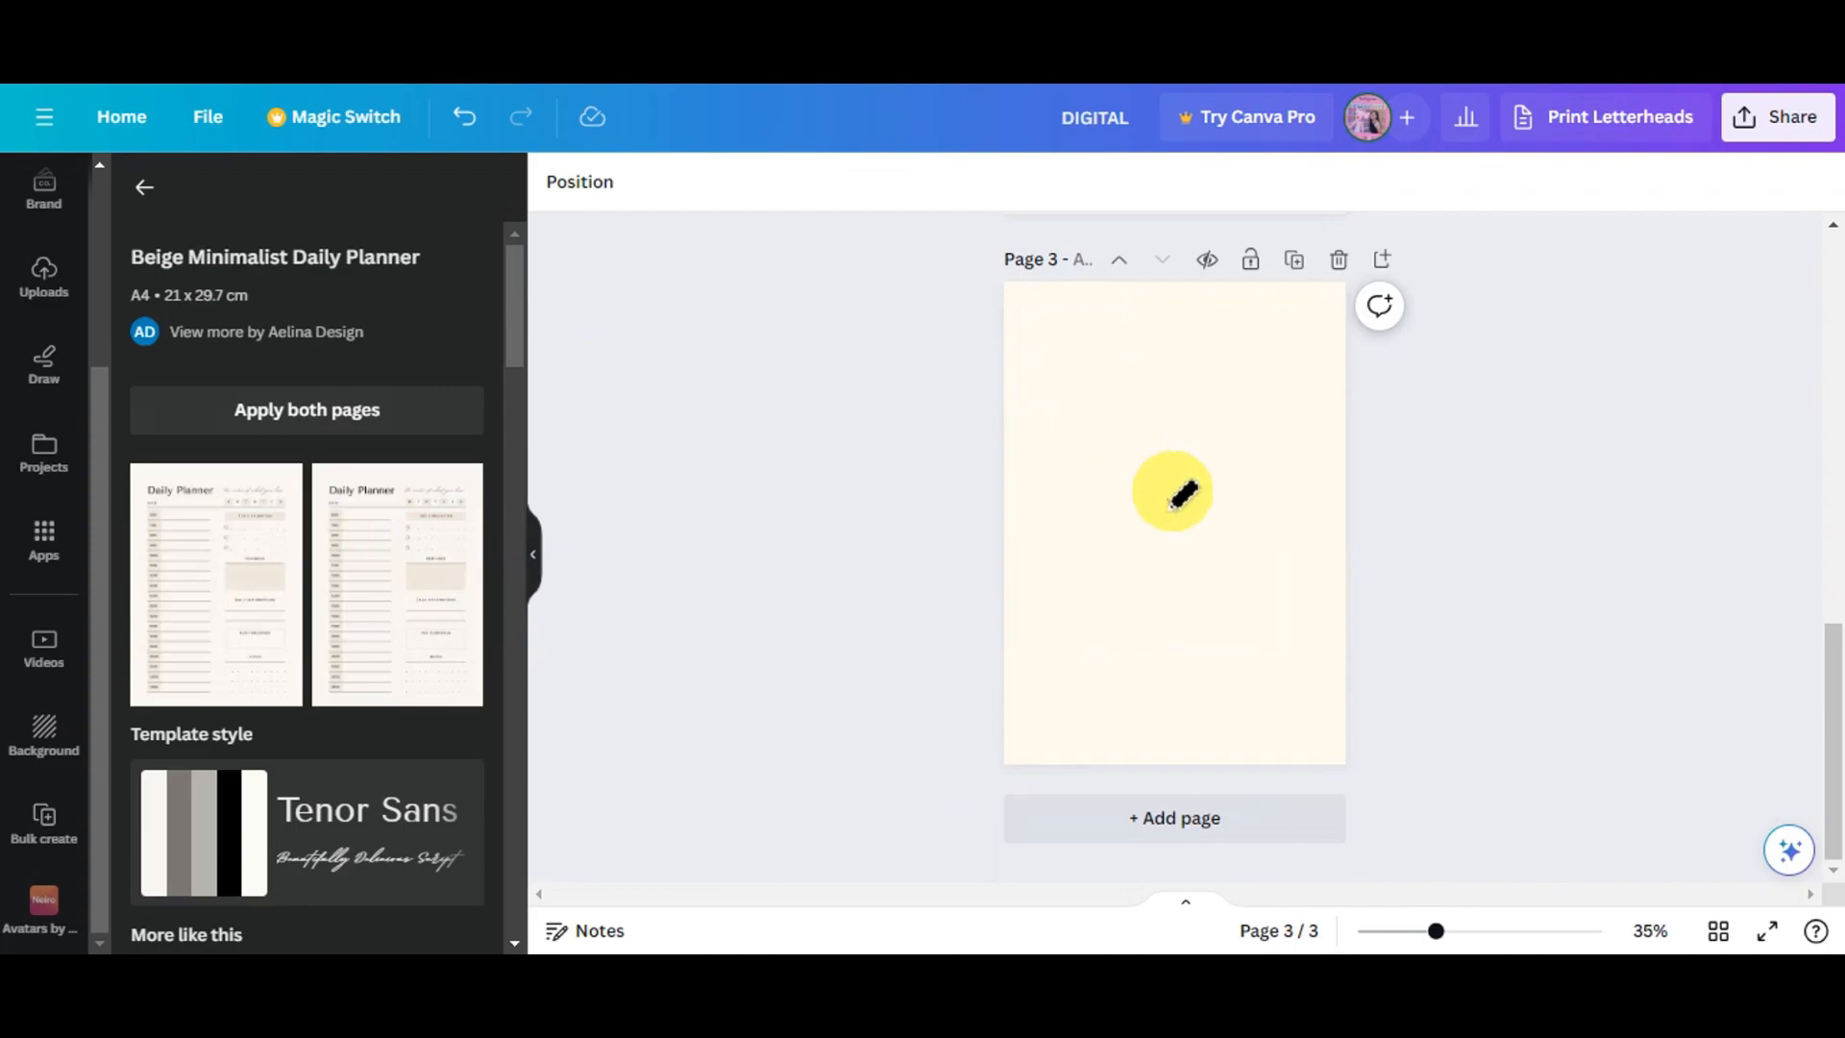
{"action": "scroll", "coordinate": [1000, 609], "scroll_direction": "up", "scroll_amount": 2}
{"action": "scroll", "coordinate": [1006, 610], "scroll_direction": "down", "scroll_amount": 2}
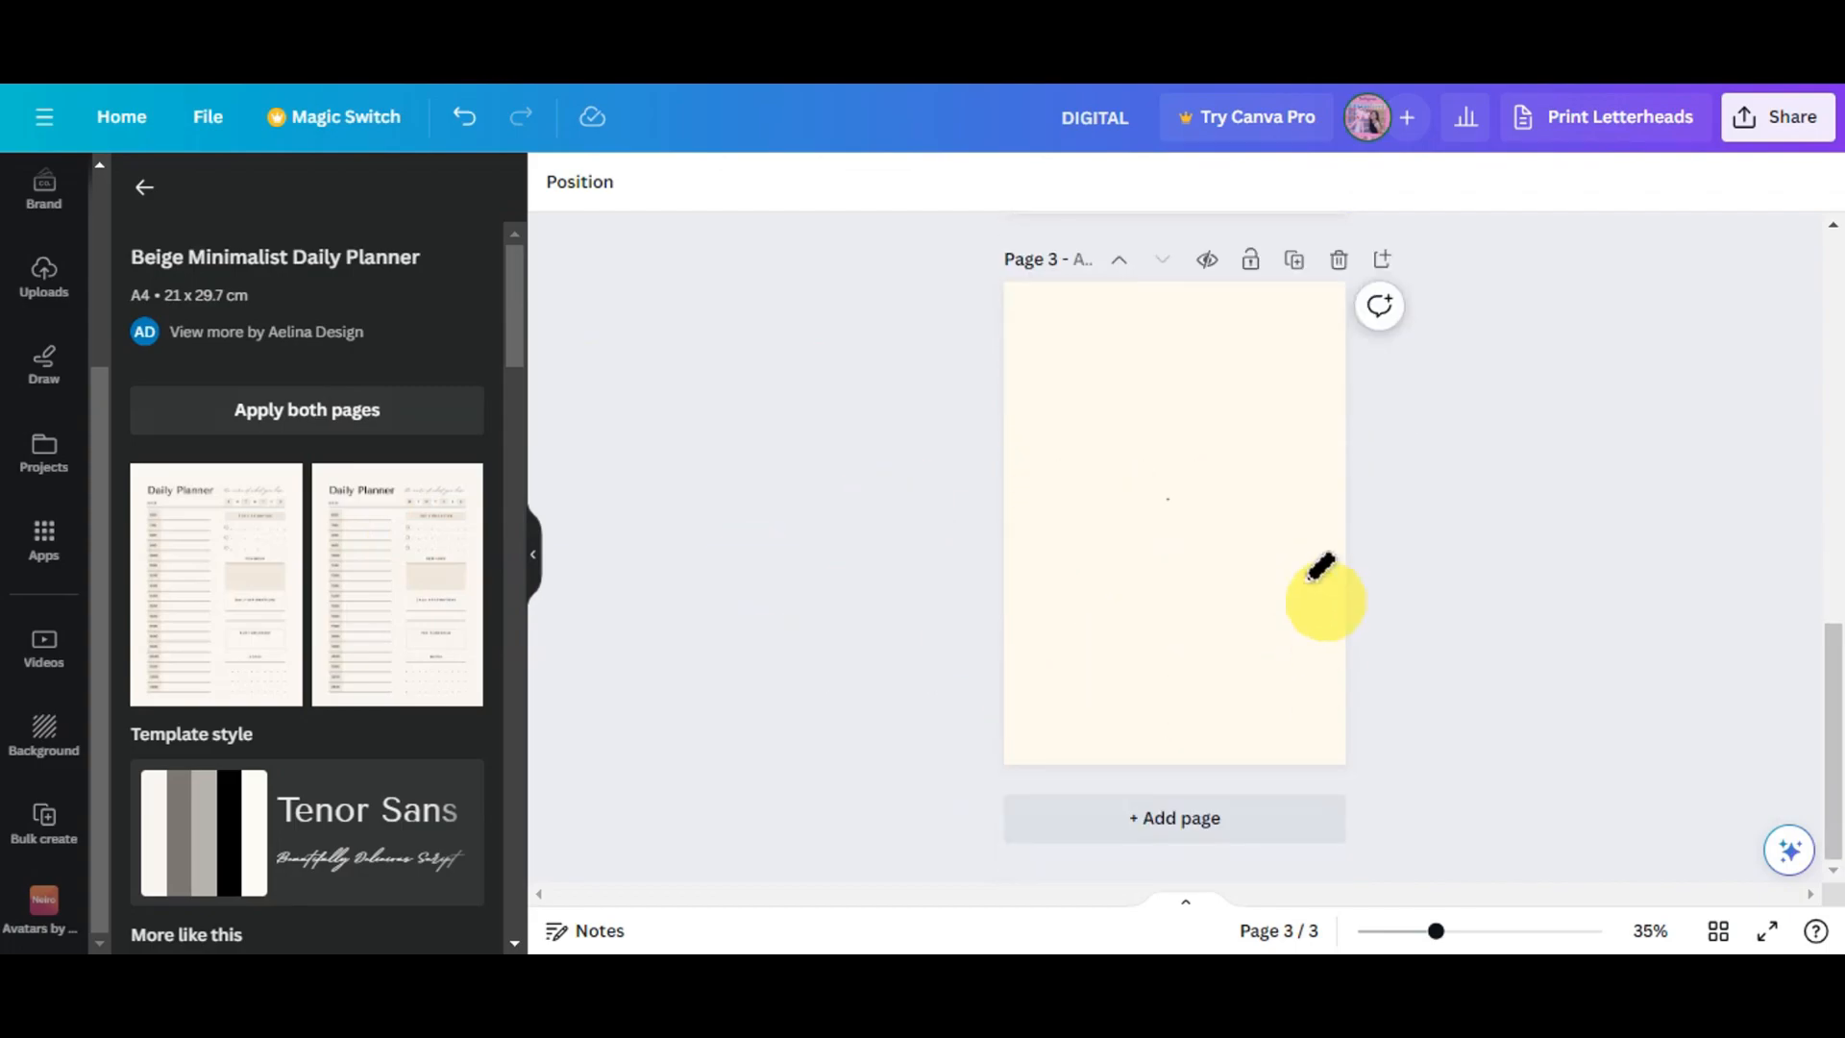
{"action": "key", "text": "ctrl+z"}
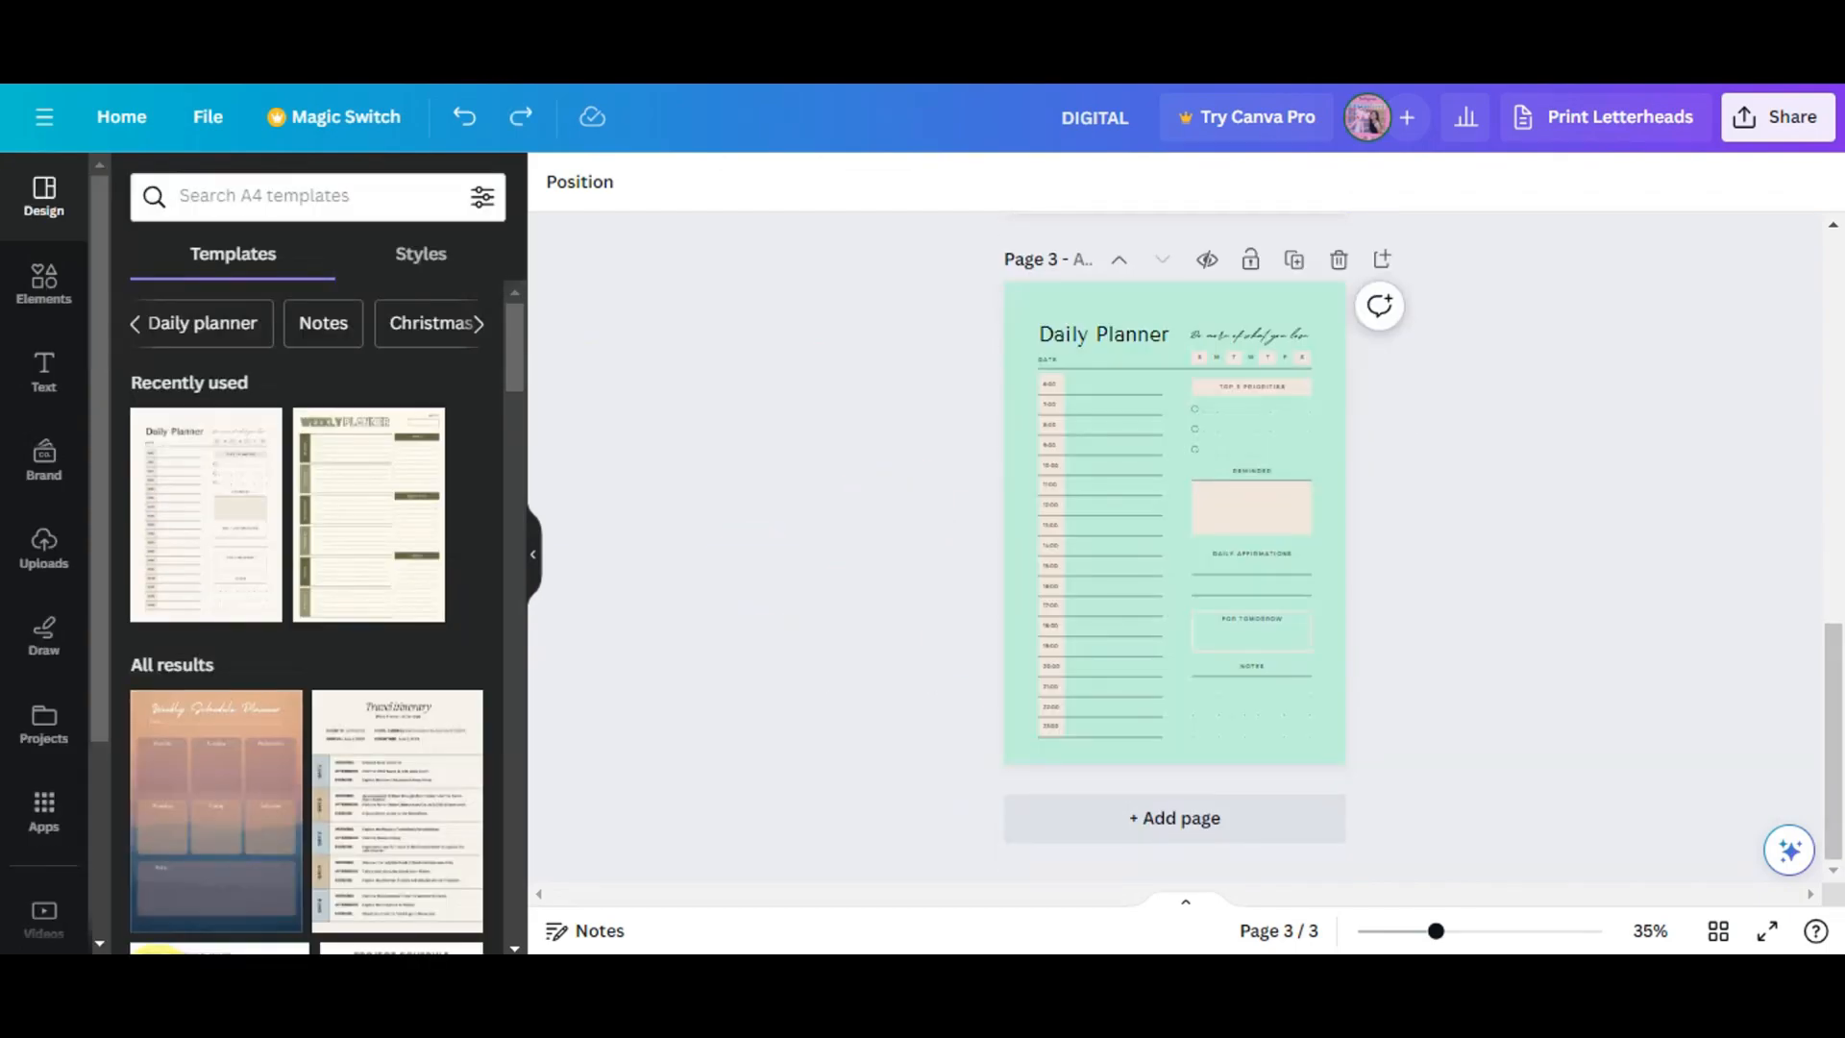
- Add a fourth page and apply the White Black Simple Flower Meeting Notes template from the Notes search
{"action": "left_click", "coordinate": [1201, 828]}
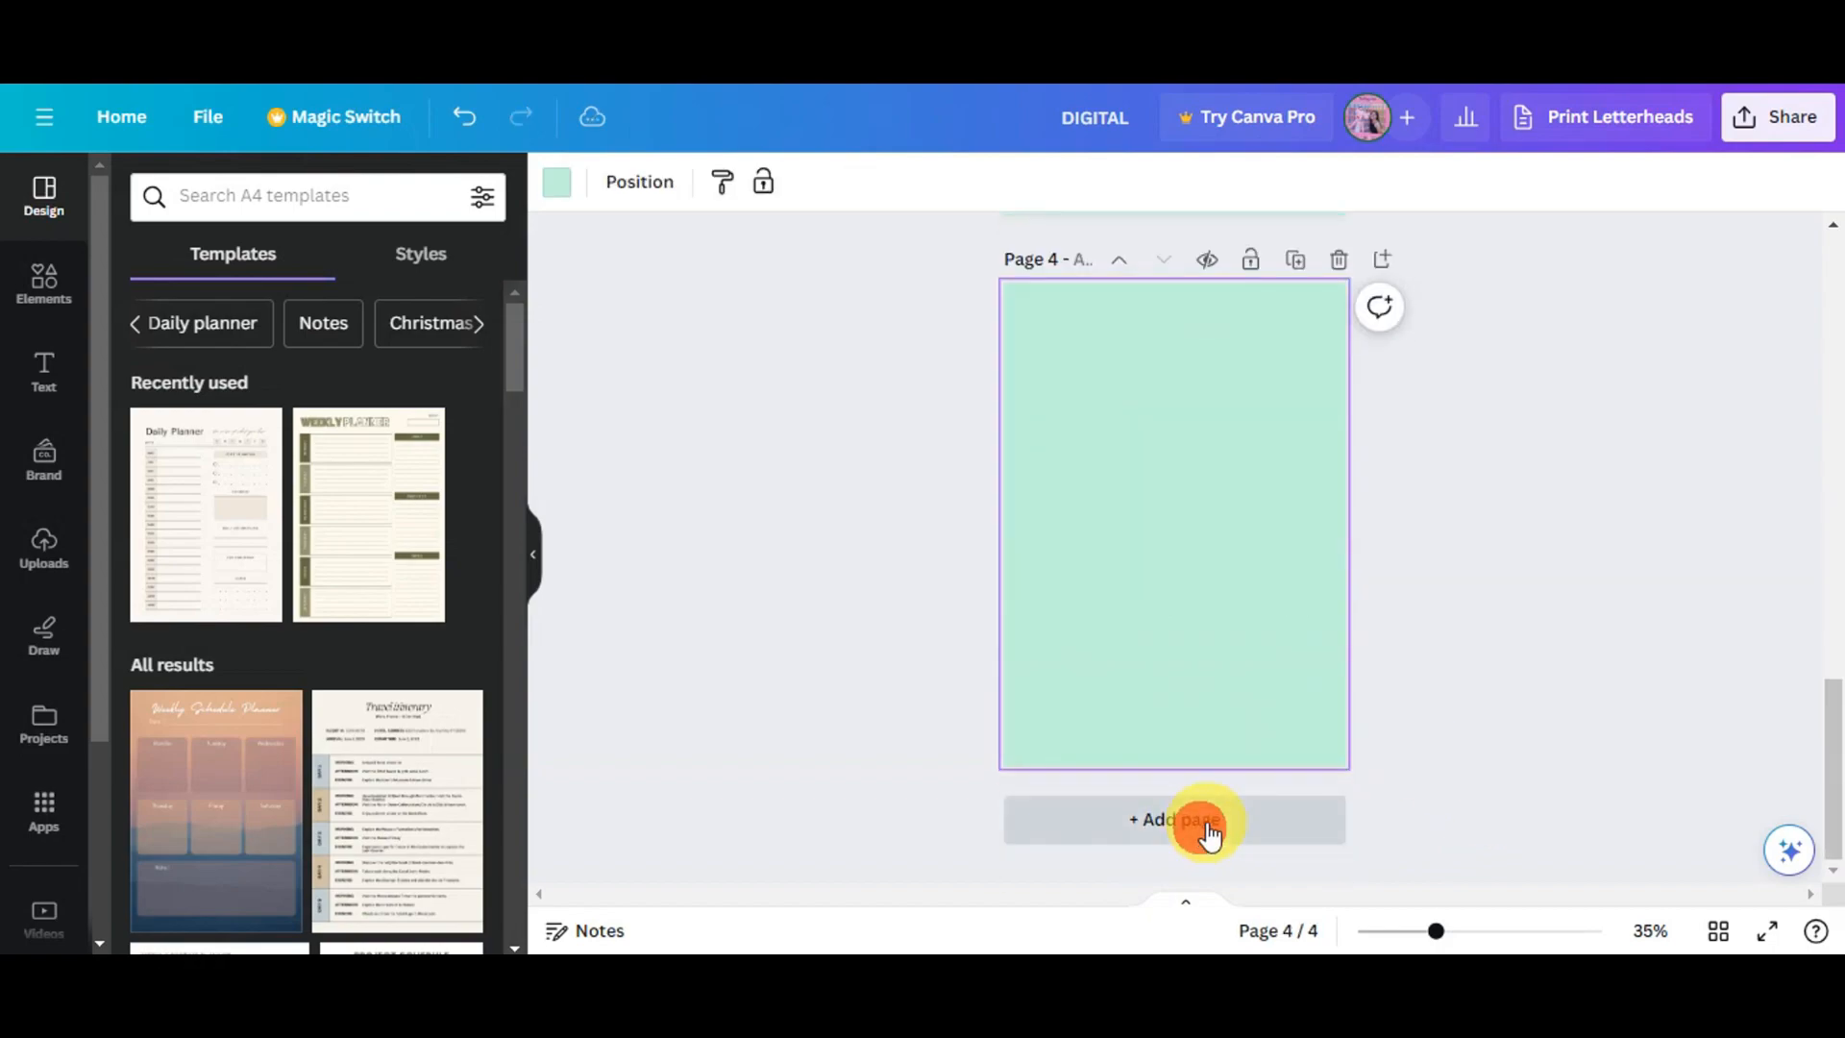
{"action": "left_click", "coordinate": [318, 329]}
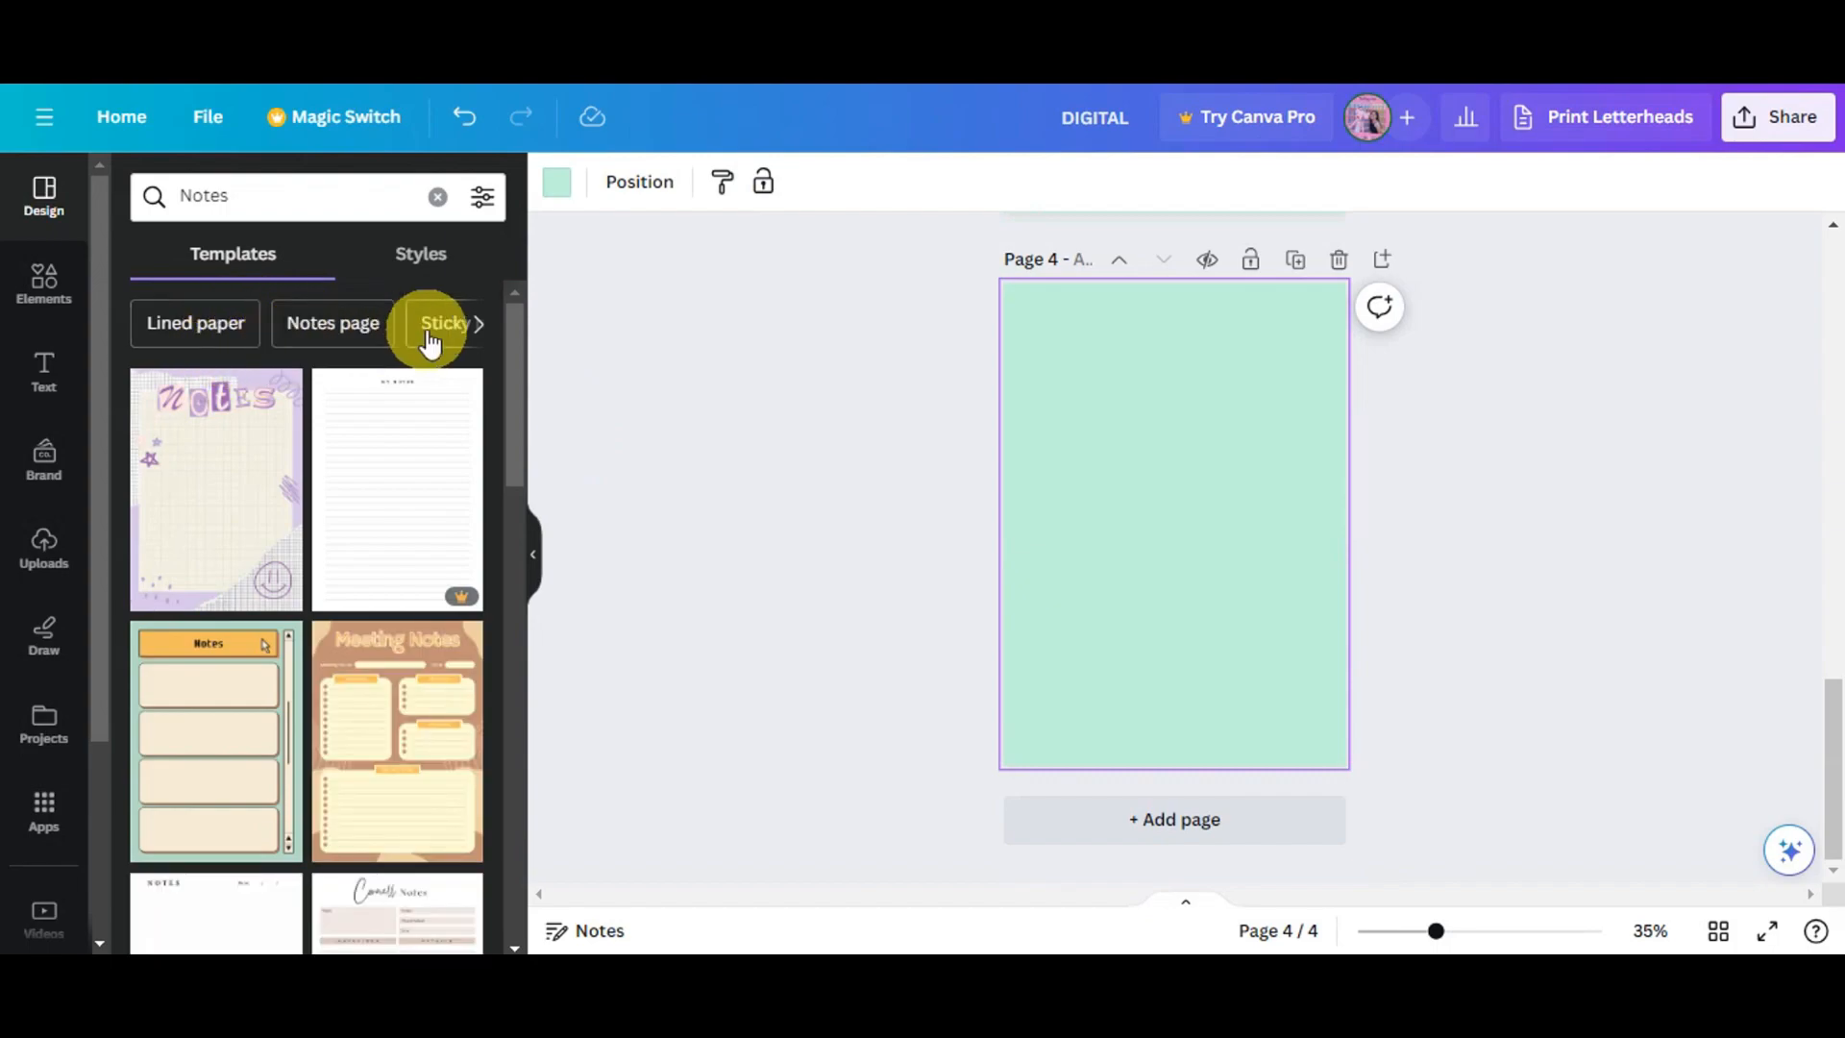
{"action": "scroll", "coordinate": [321, 679], "scroll_direction": "down", "scroll_amount": 4}
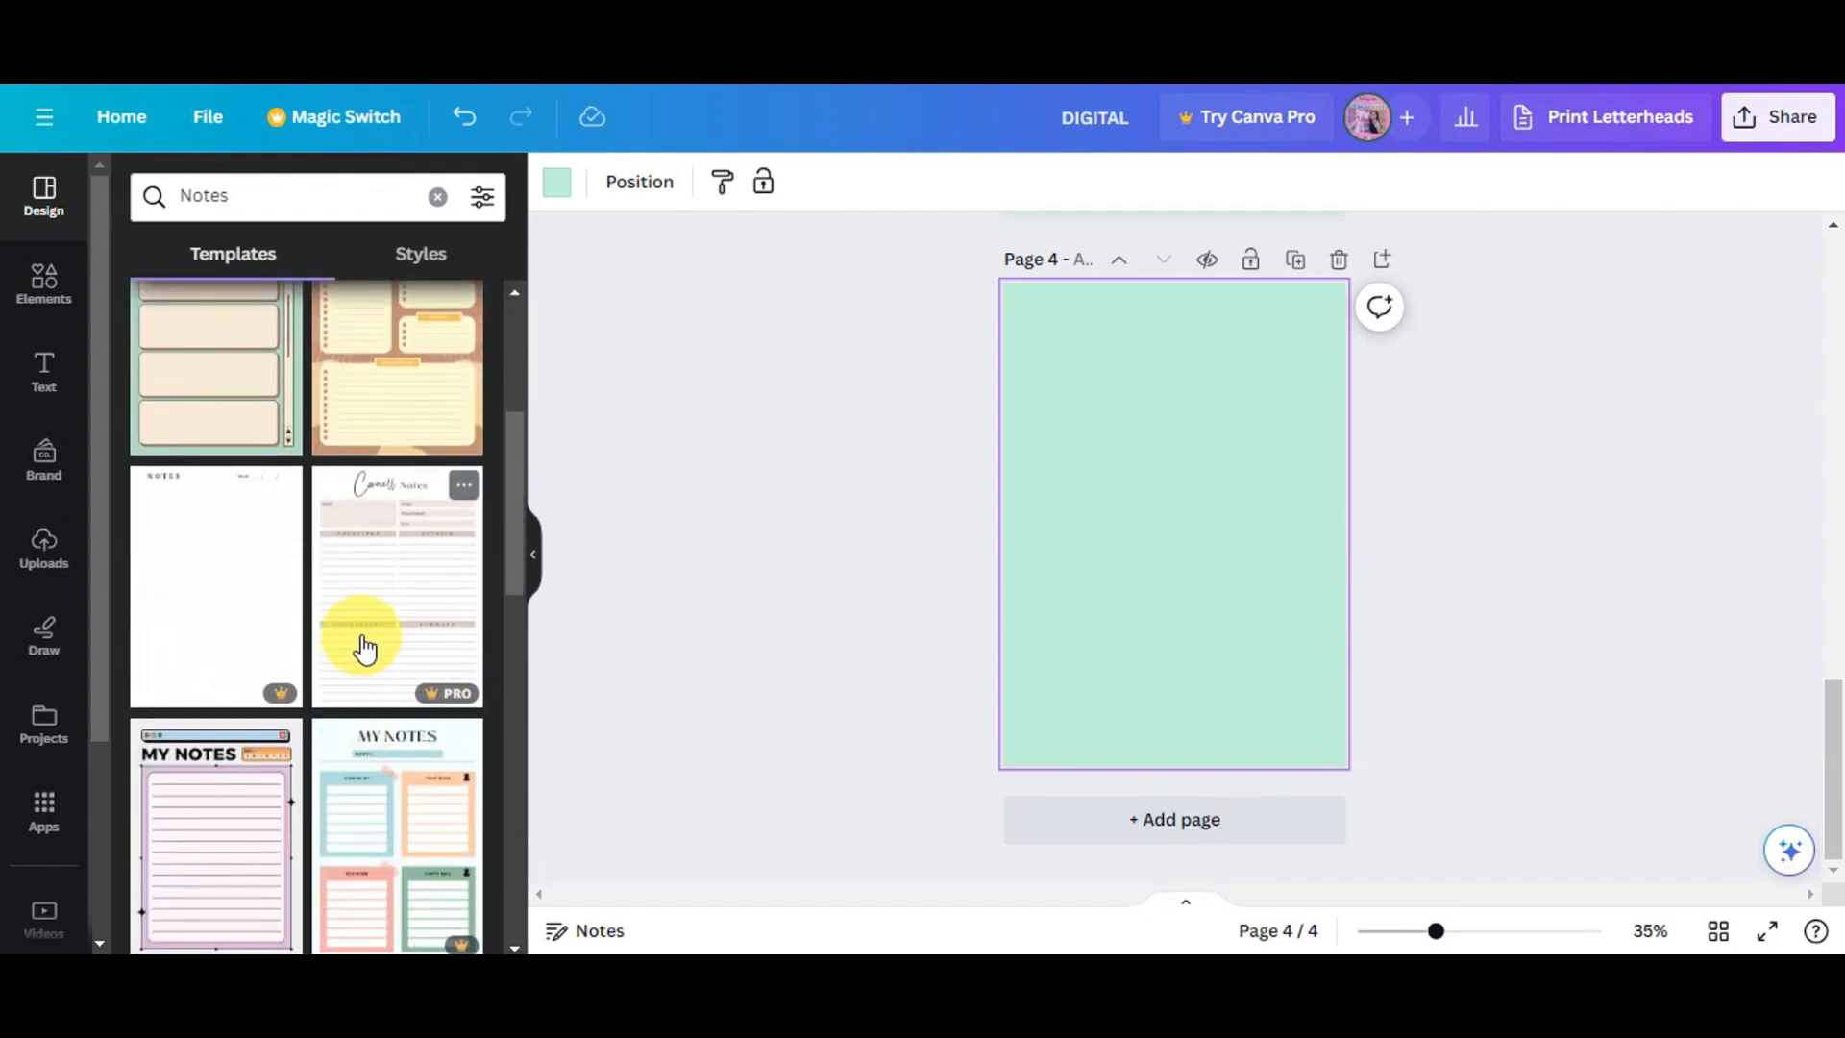
{"action": "scroll", "coordinate": [363, 647], "scroll_direction": "down", "scroll_amount": 6}
{"action": "scroll", "coordinate": [462, 634], "scroll_direction": "down", "scroll_amount": 1}
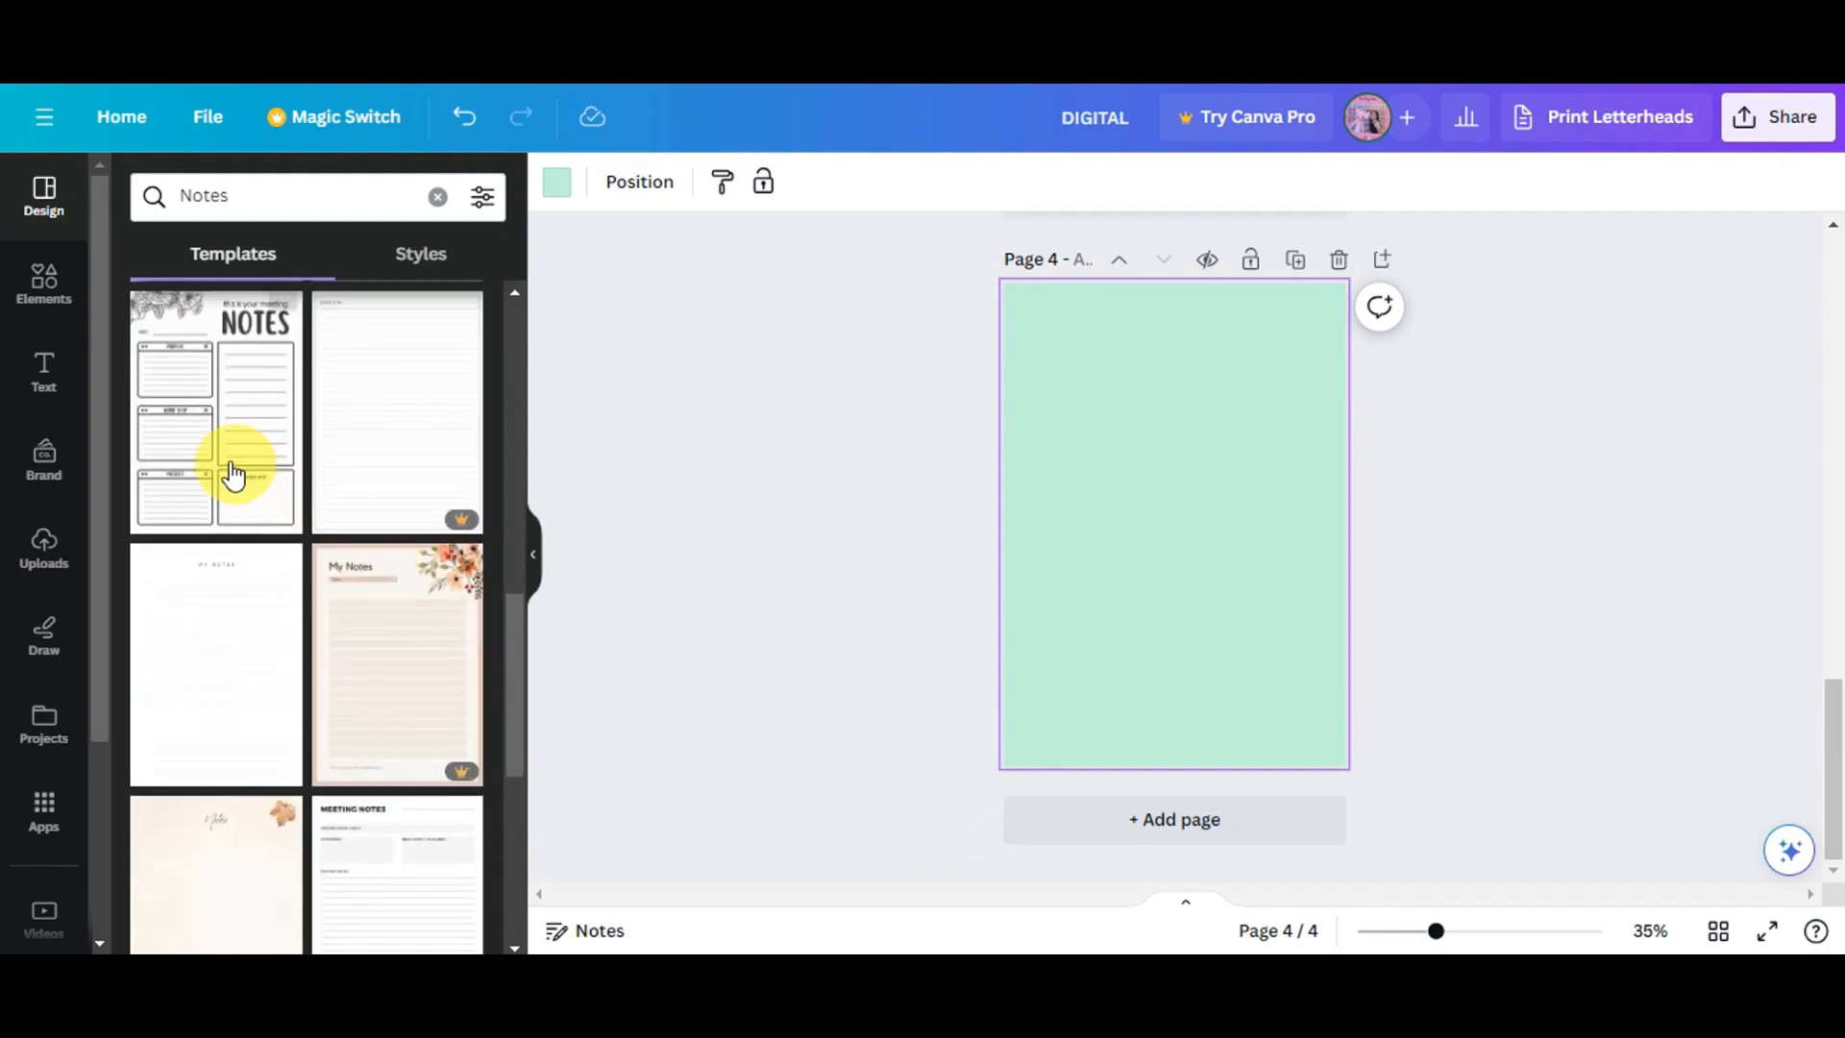
{"action": "left_click", "coordinate": [196, 448]}
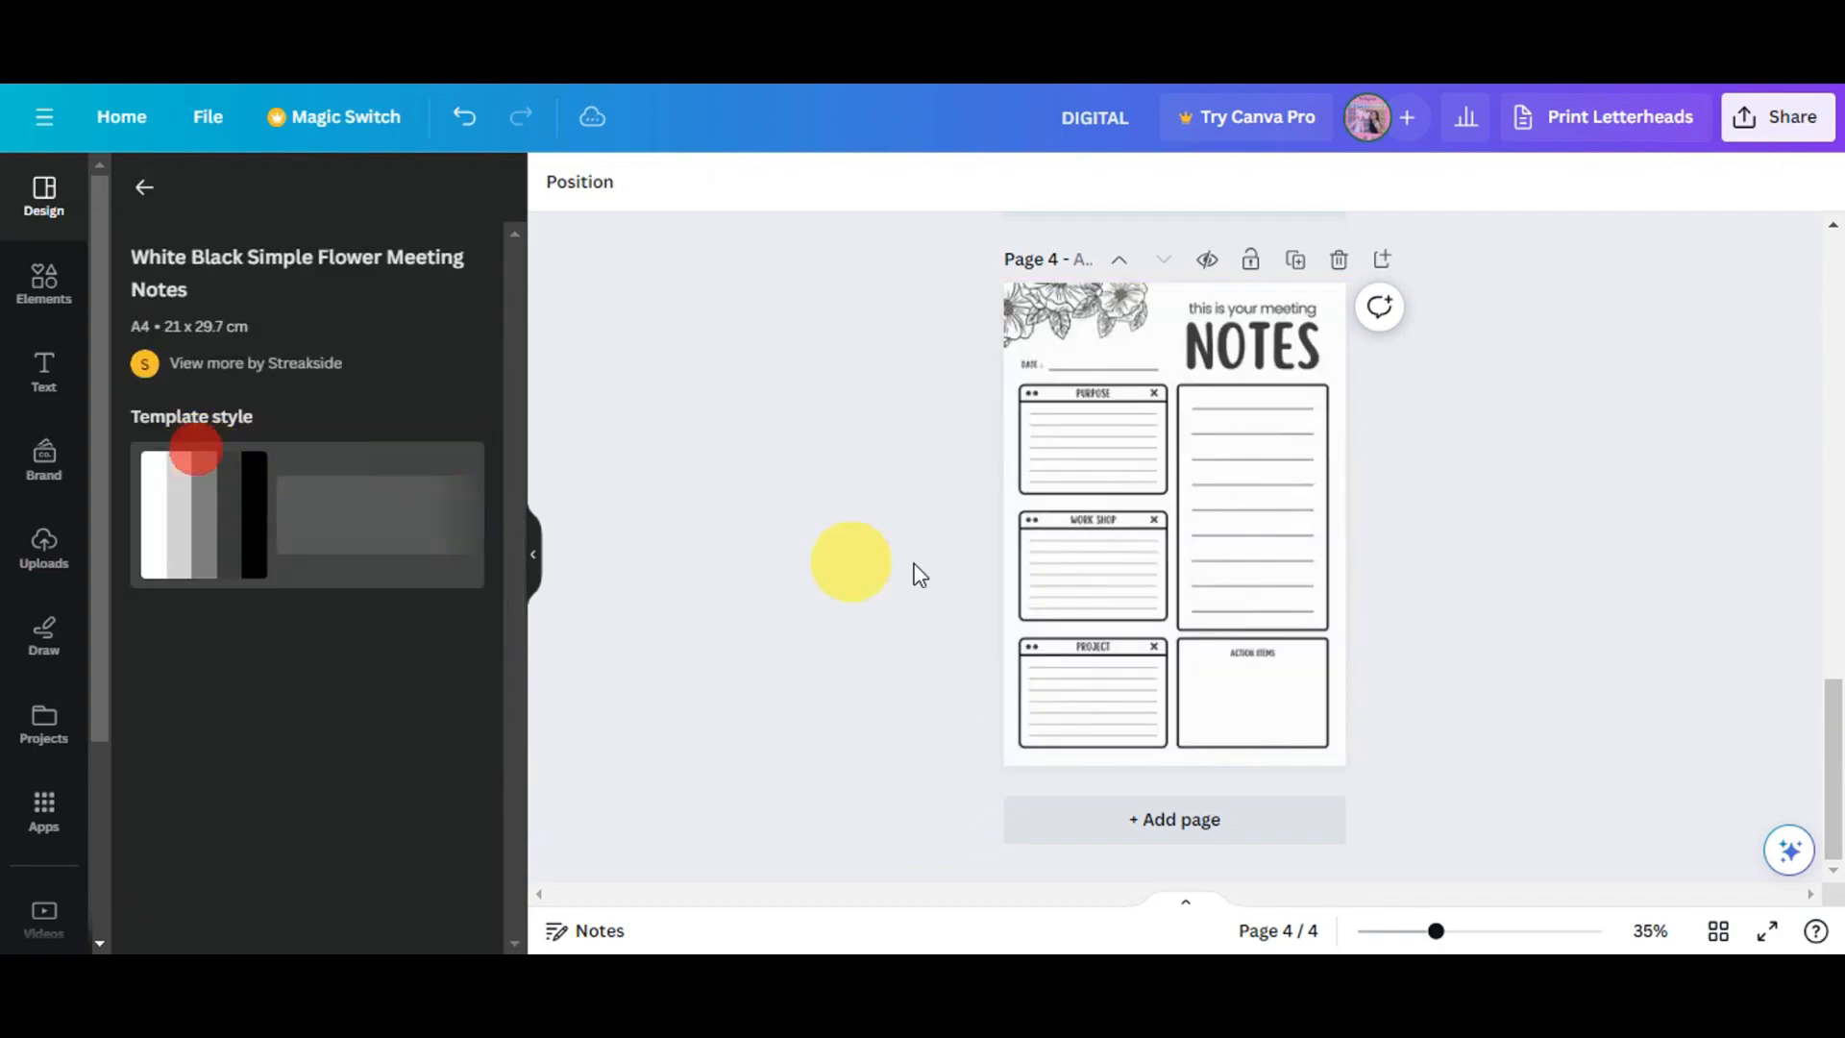
{"action": "scroll", "coordinate": [1137, 602], "scroll_direction": "up", "scroll_amount": 6}
{"action": "scroll", "coordinate": [1137, 602], "scroll_direction": "down", "scroll_amount": 6}
{"action": "scroll", "coordinate": [1165, 505], "scroll_direction": "up", "scroll_amount": 2}
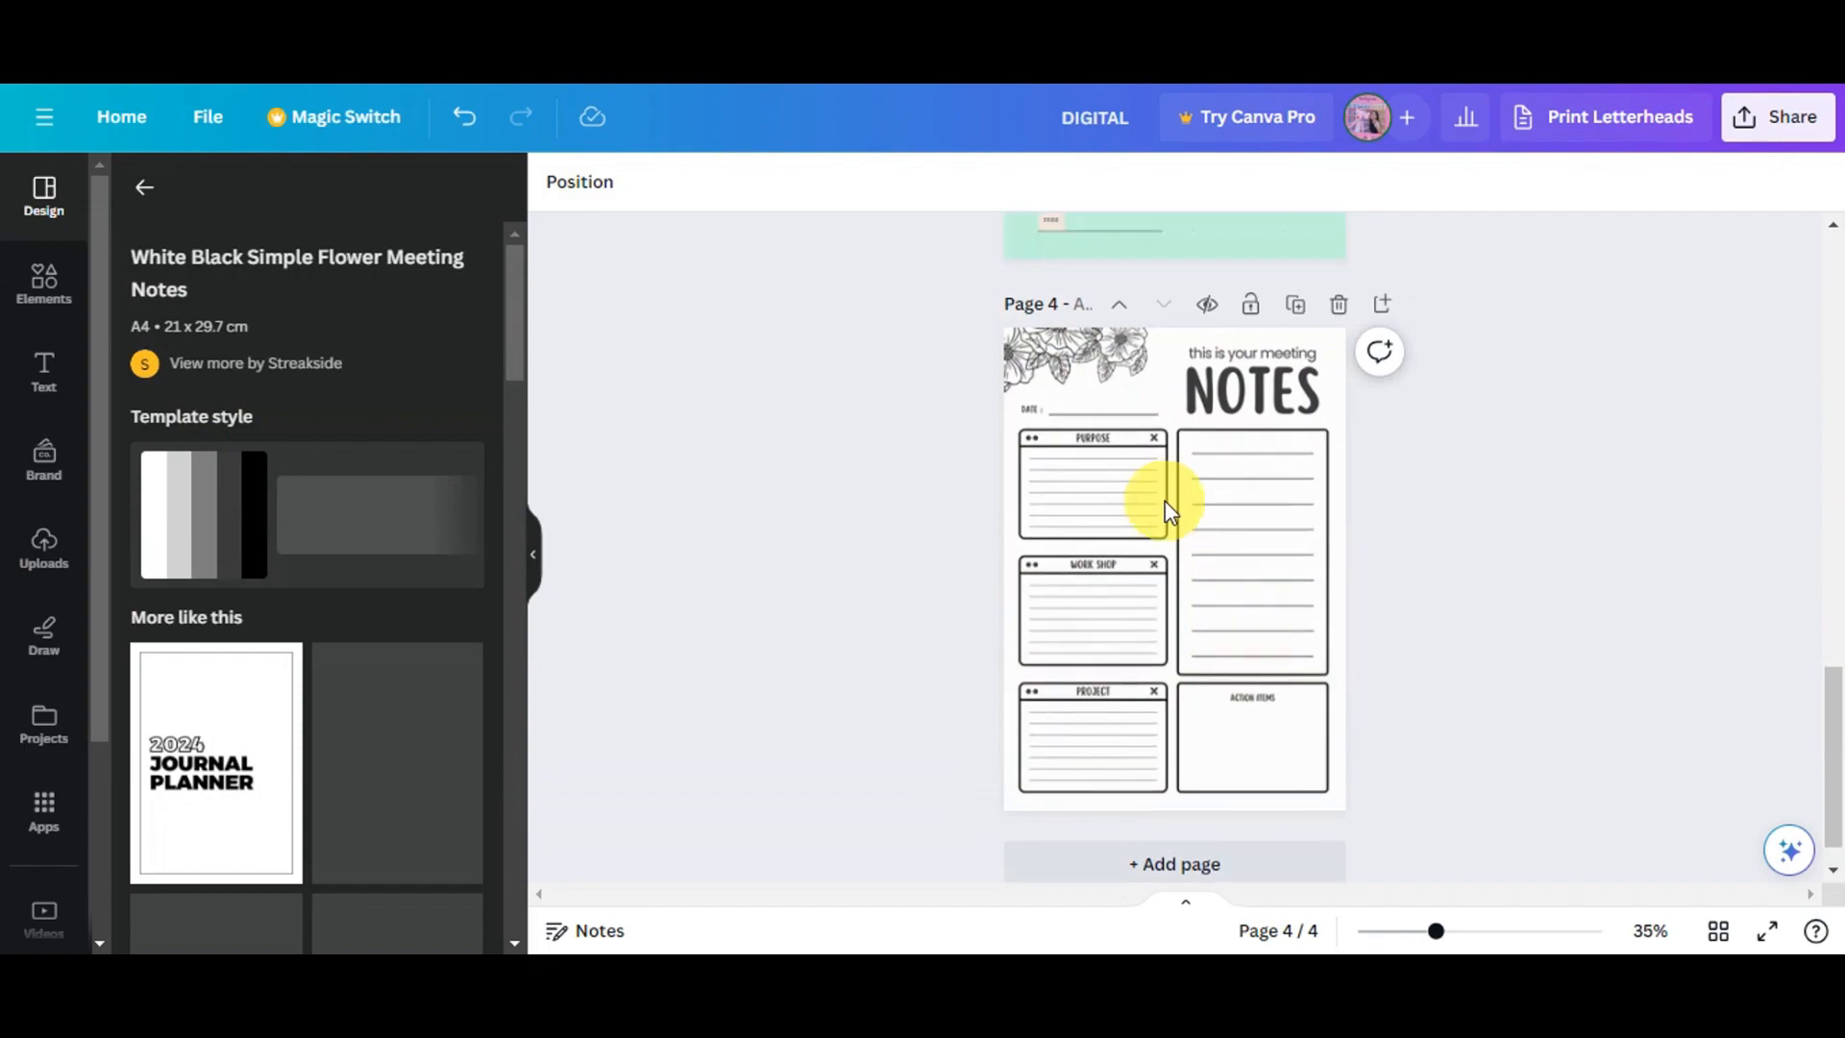
- Set the notes page's background colour to the mint green document colour
{"action": "left_click", "coordinate": [1061, 701]}
{"action": "scroll", "coordinate": [1095, 674], "scroll_direction": "down", "scroll_amount": 2}
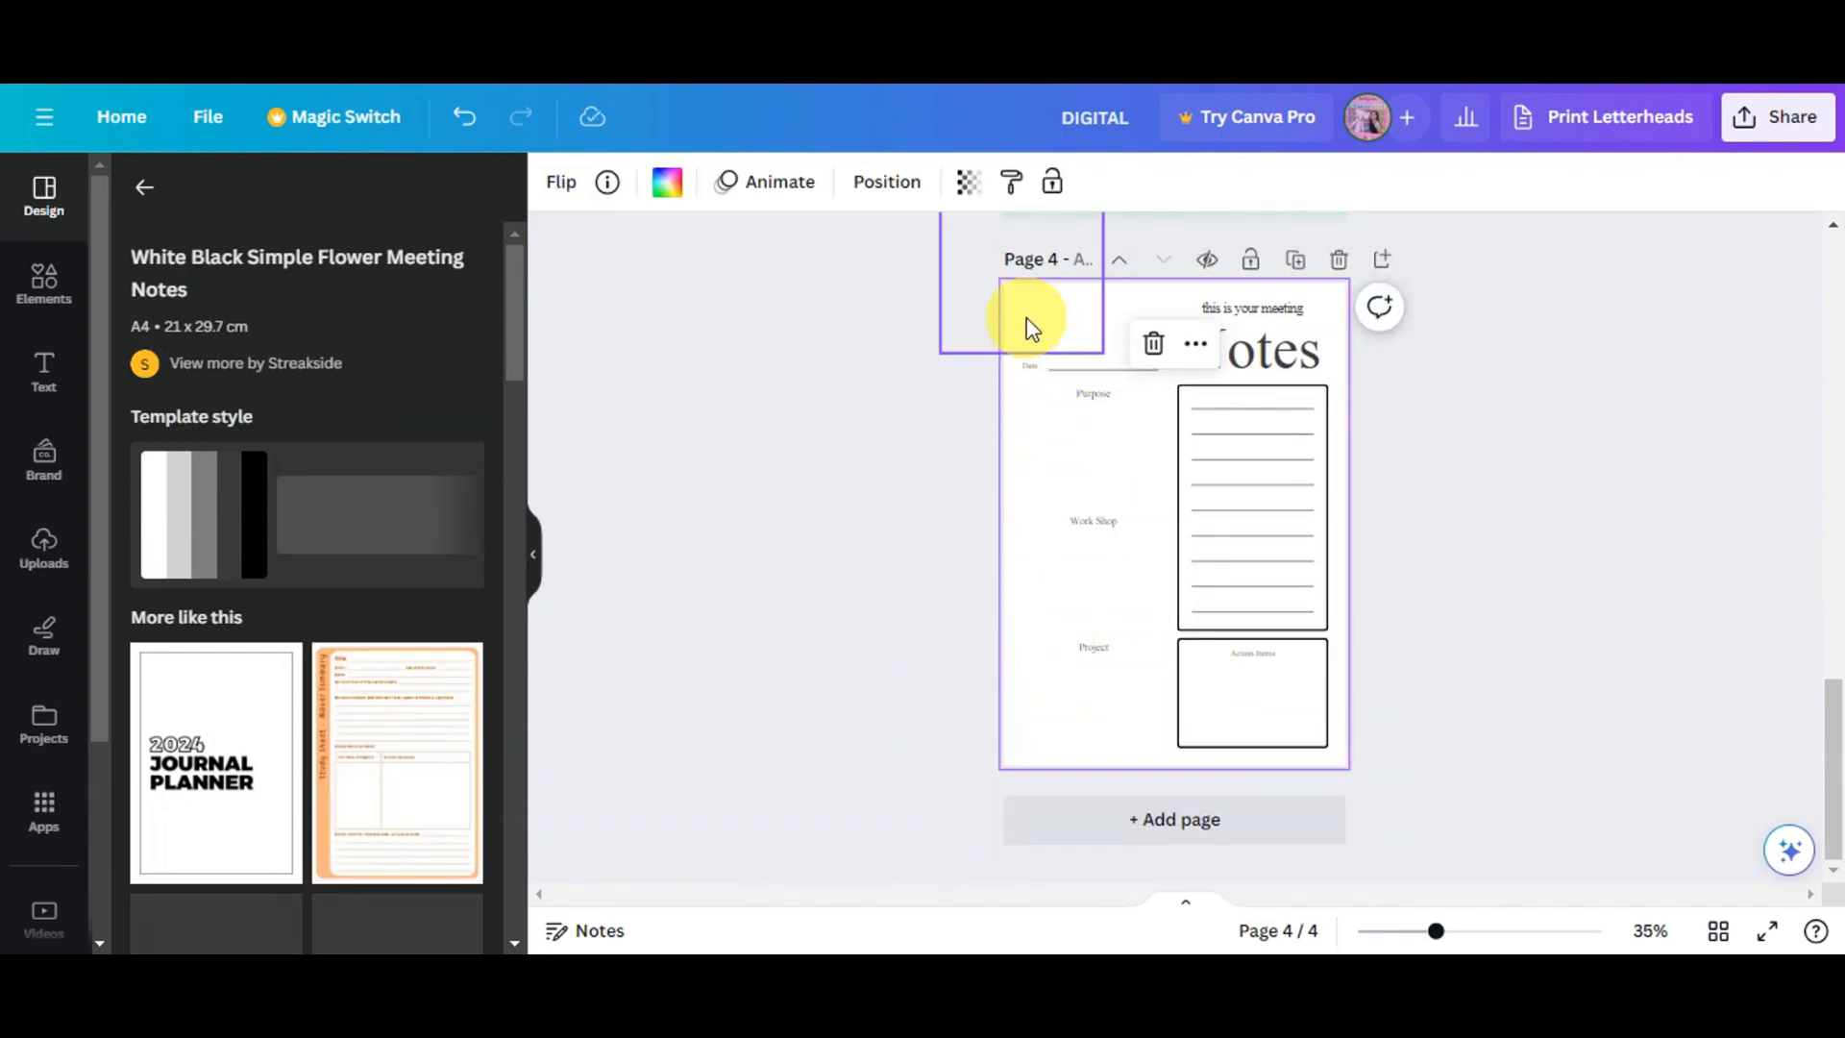
{"action": "scroll", "coordinate": [1292, 740], "scroll_direction": "up", "scroll_amount": 10}
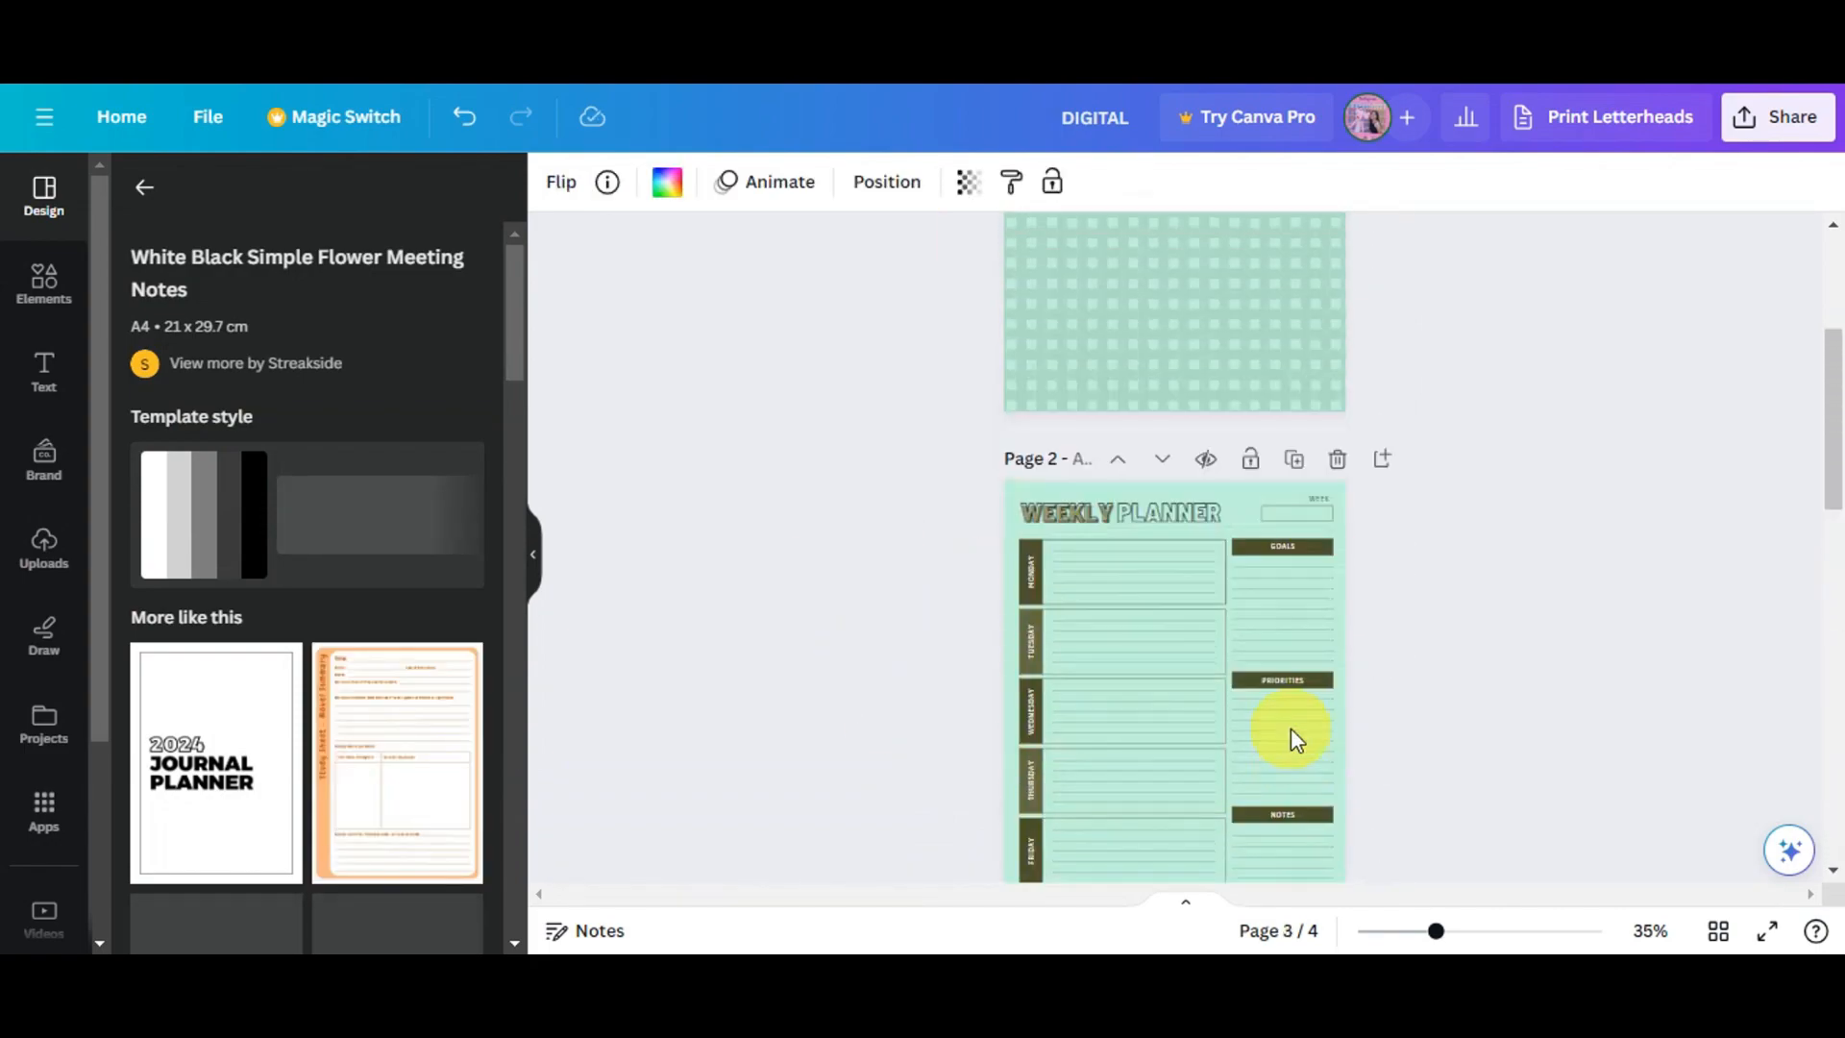
{"action": "scroll", "coordinate": [1292, 740], "scroll_direction": "down", "scroll_amount": 6}
{"action": "scroll", "coordinate": [1290, 728], "scroll_direction": "down", "scroll_amount": 2}
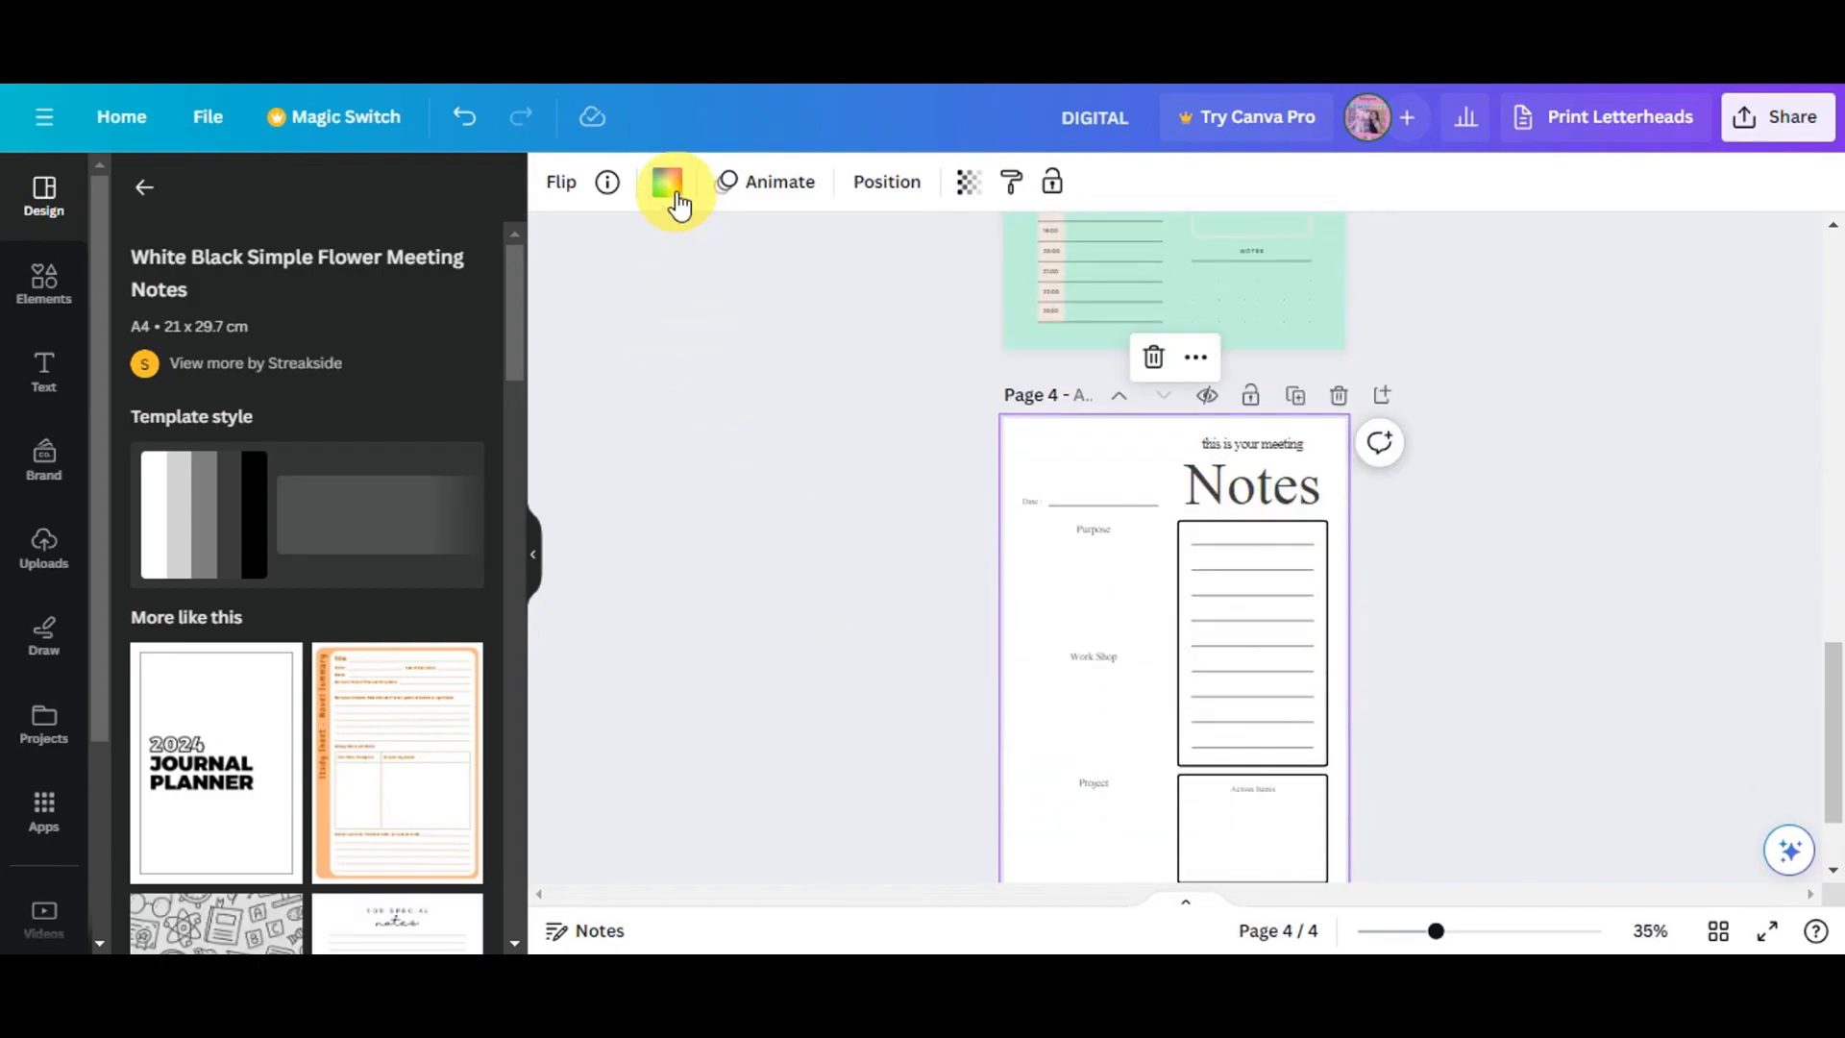
{"action": "left_click", "coordinate": [667, 182]}
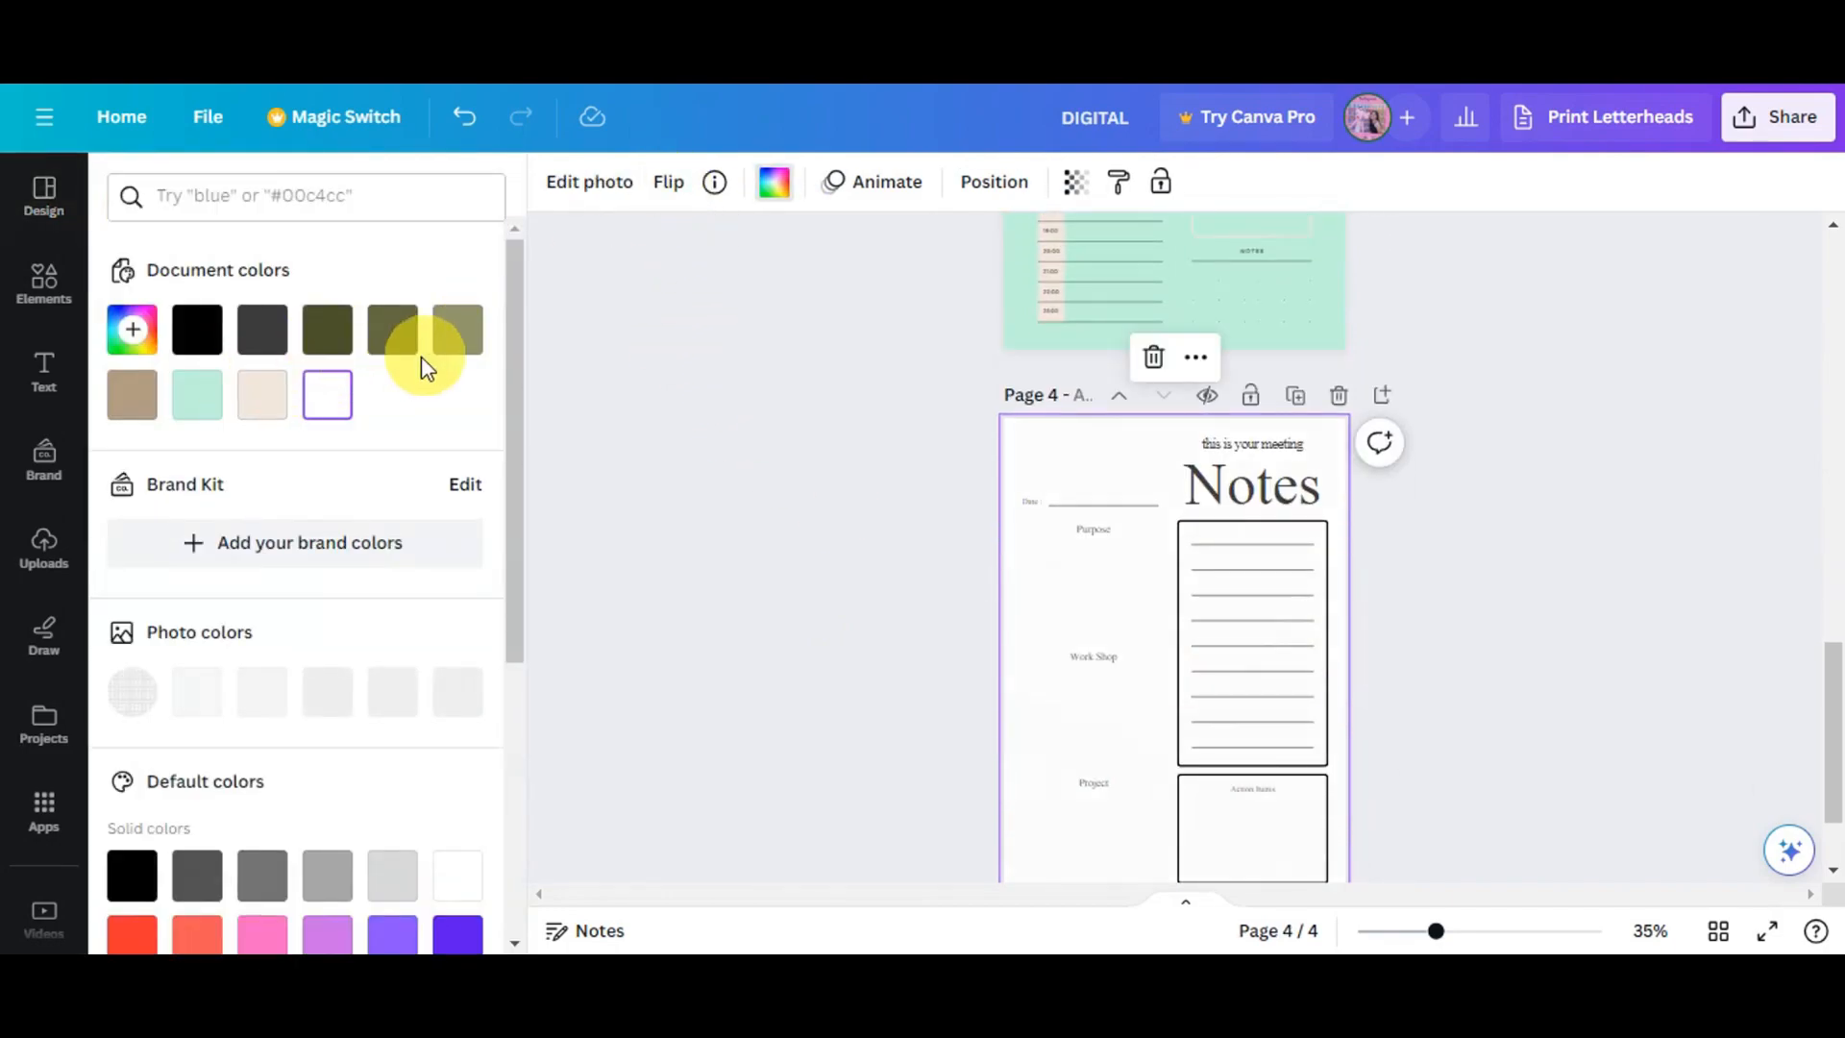
{"action": "left_click", "coordinate": [195, 404]}
{"action": "scroll", "coordinate": [1149, 487], "scroll_direction": "up", "scroll_amount": 15}
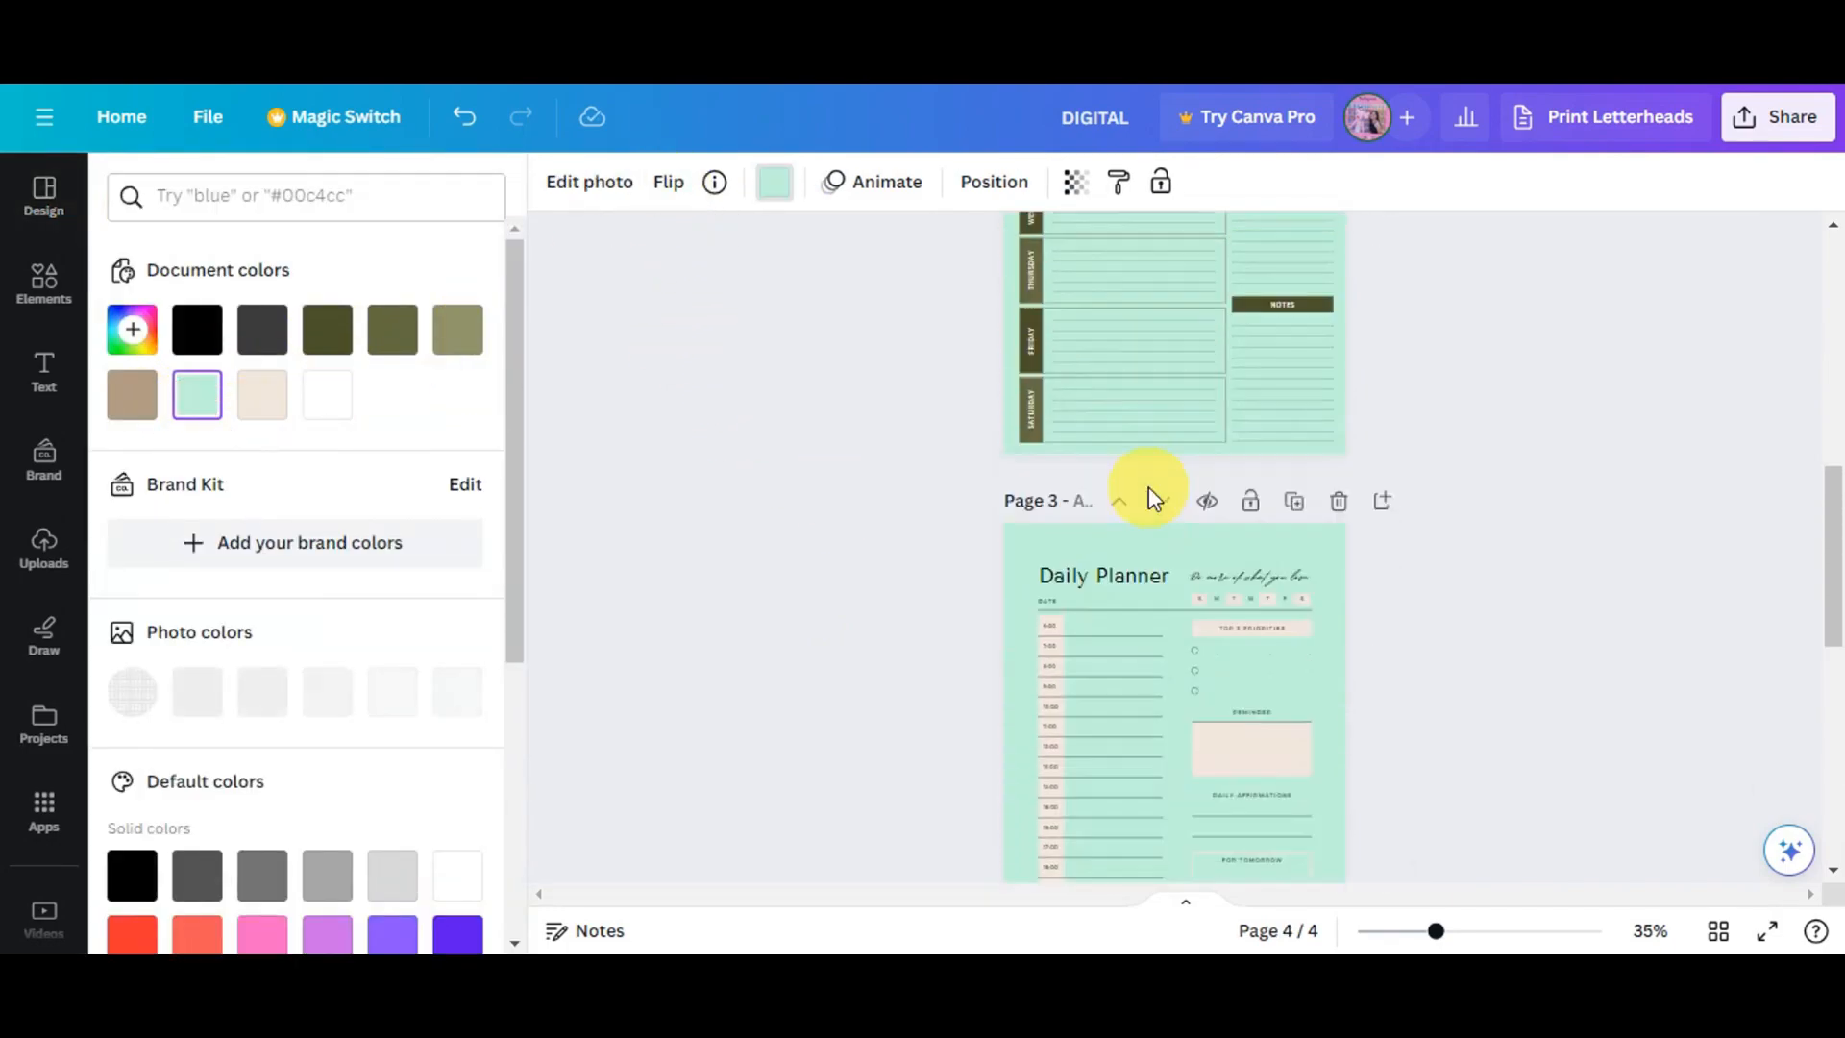
{"action": "scroll", "coordinate": [1113, 604], "scroll_direction": "down", "scroll_amount": 15}
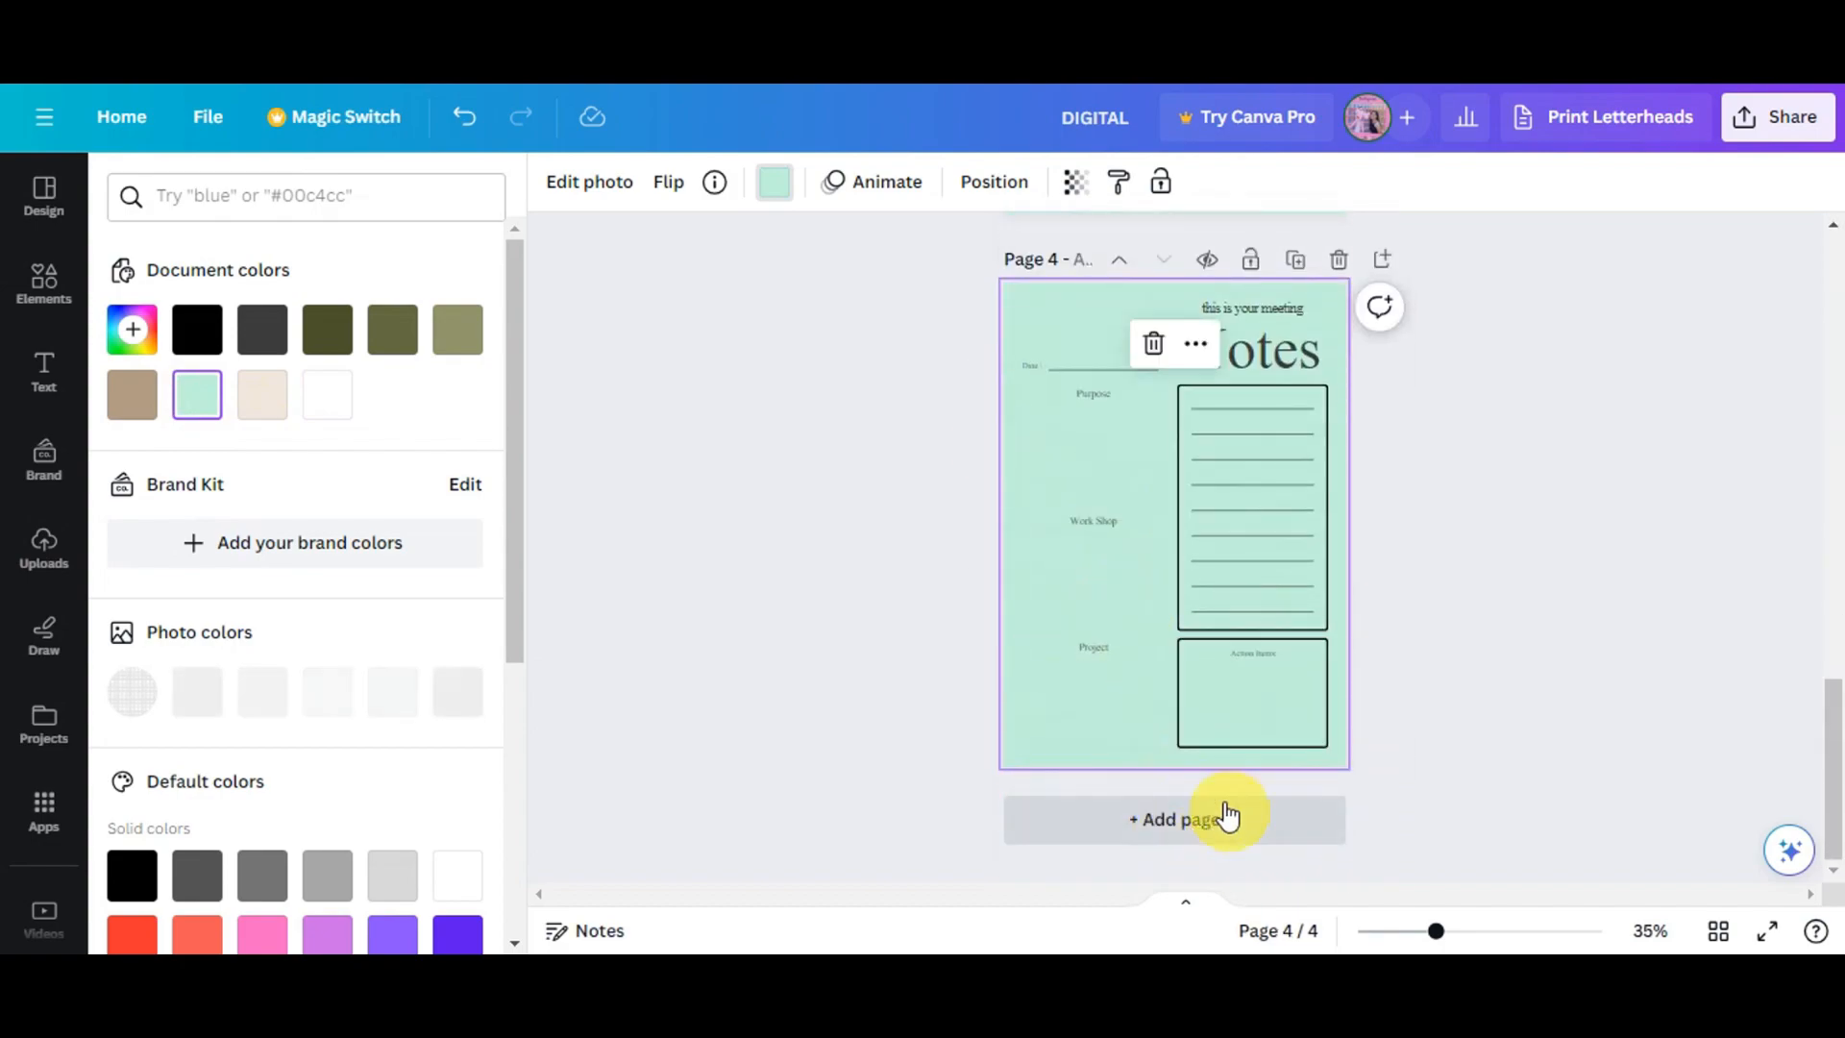
- Add a fifth page and apply the Beige Minimalist 2024 Calendar Planner page found by searching for calendar
{"action": "left_click", "coordinate": [1228, 815]}
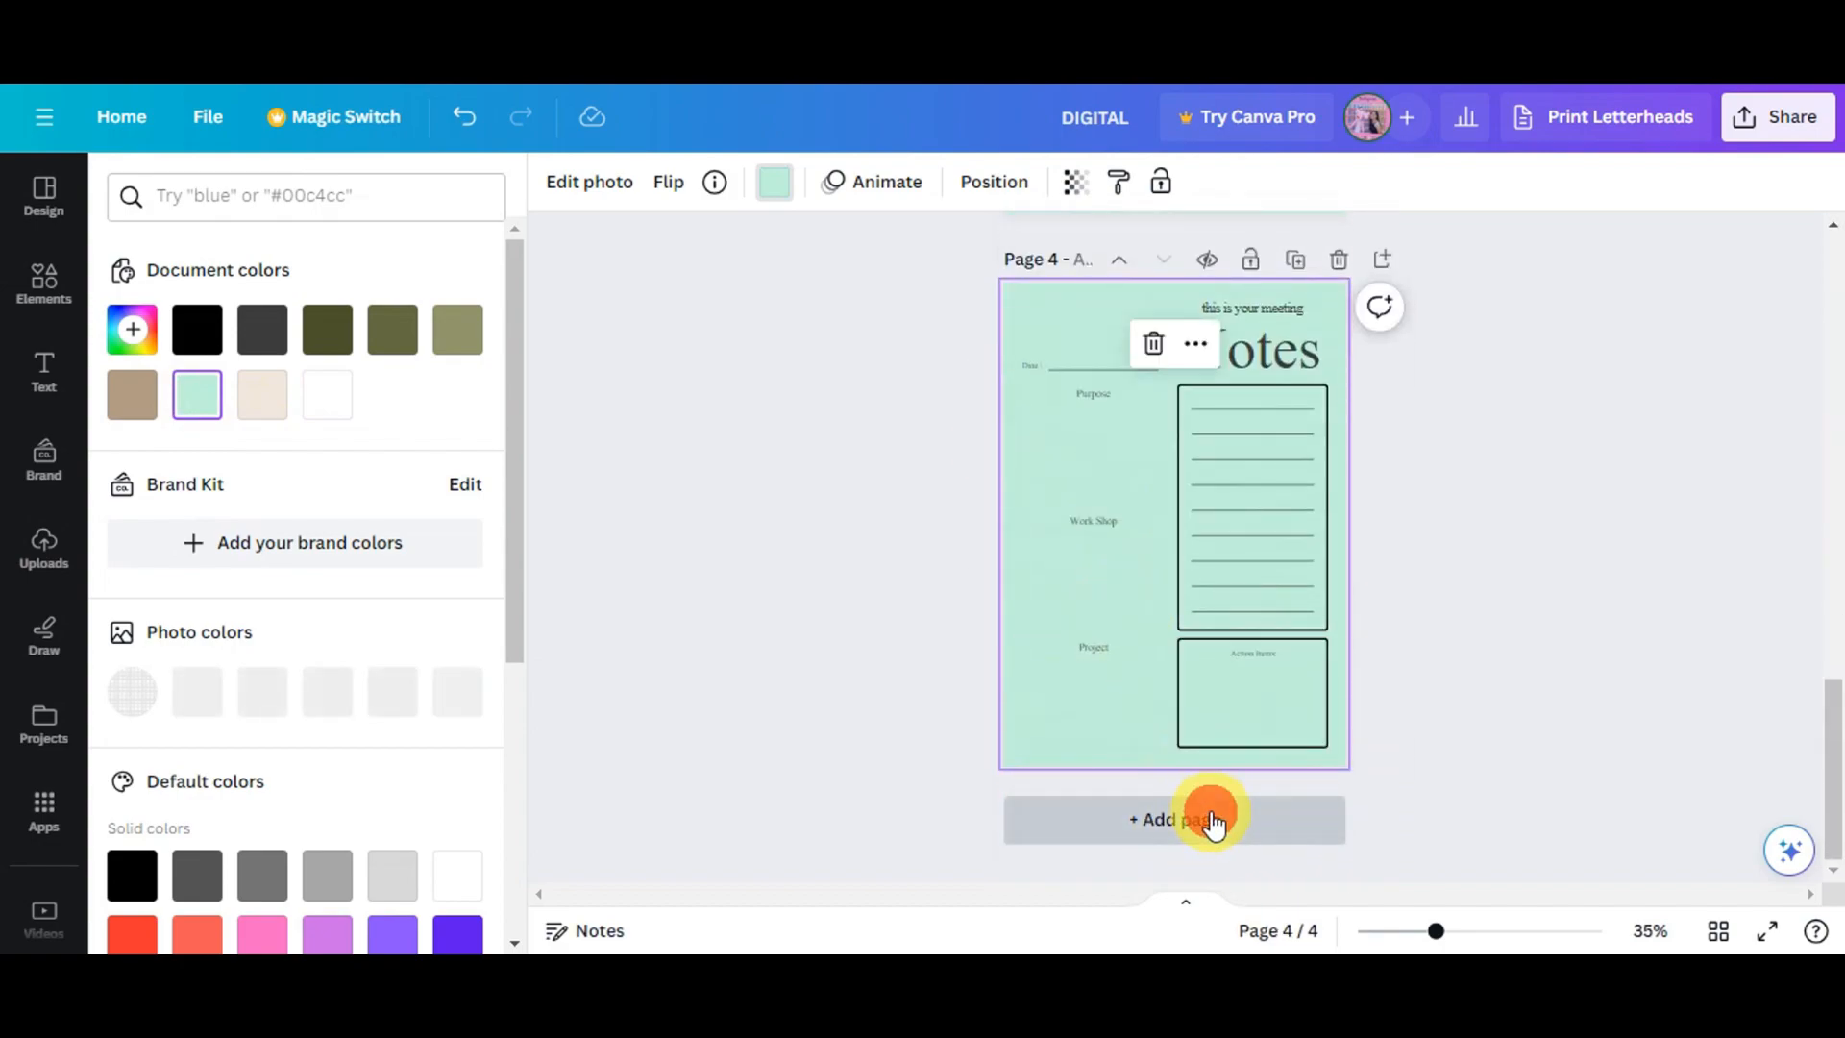
{"action": "left_click", "coordinate": [27, 233]}
{"action": "left_click", "coordinate": [38, 370]}
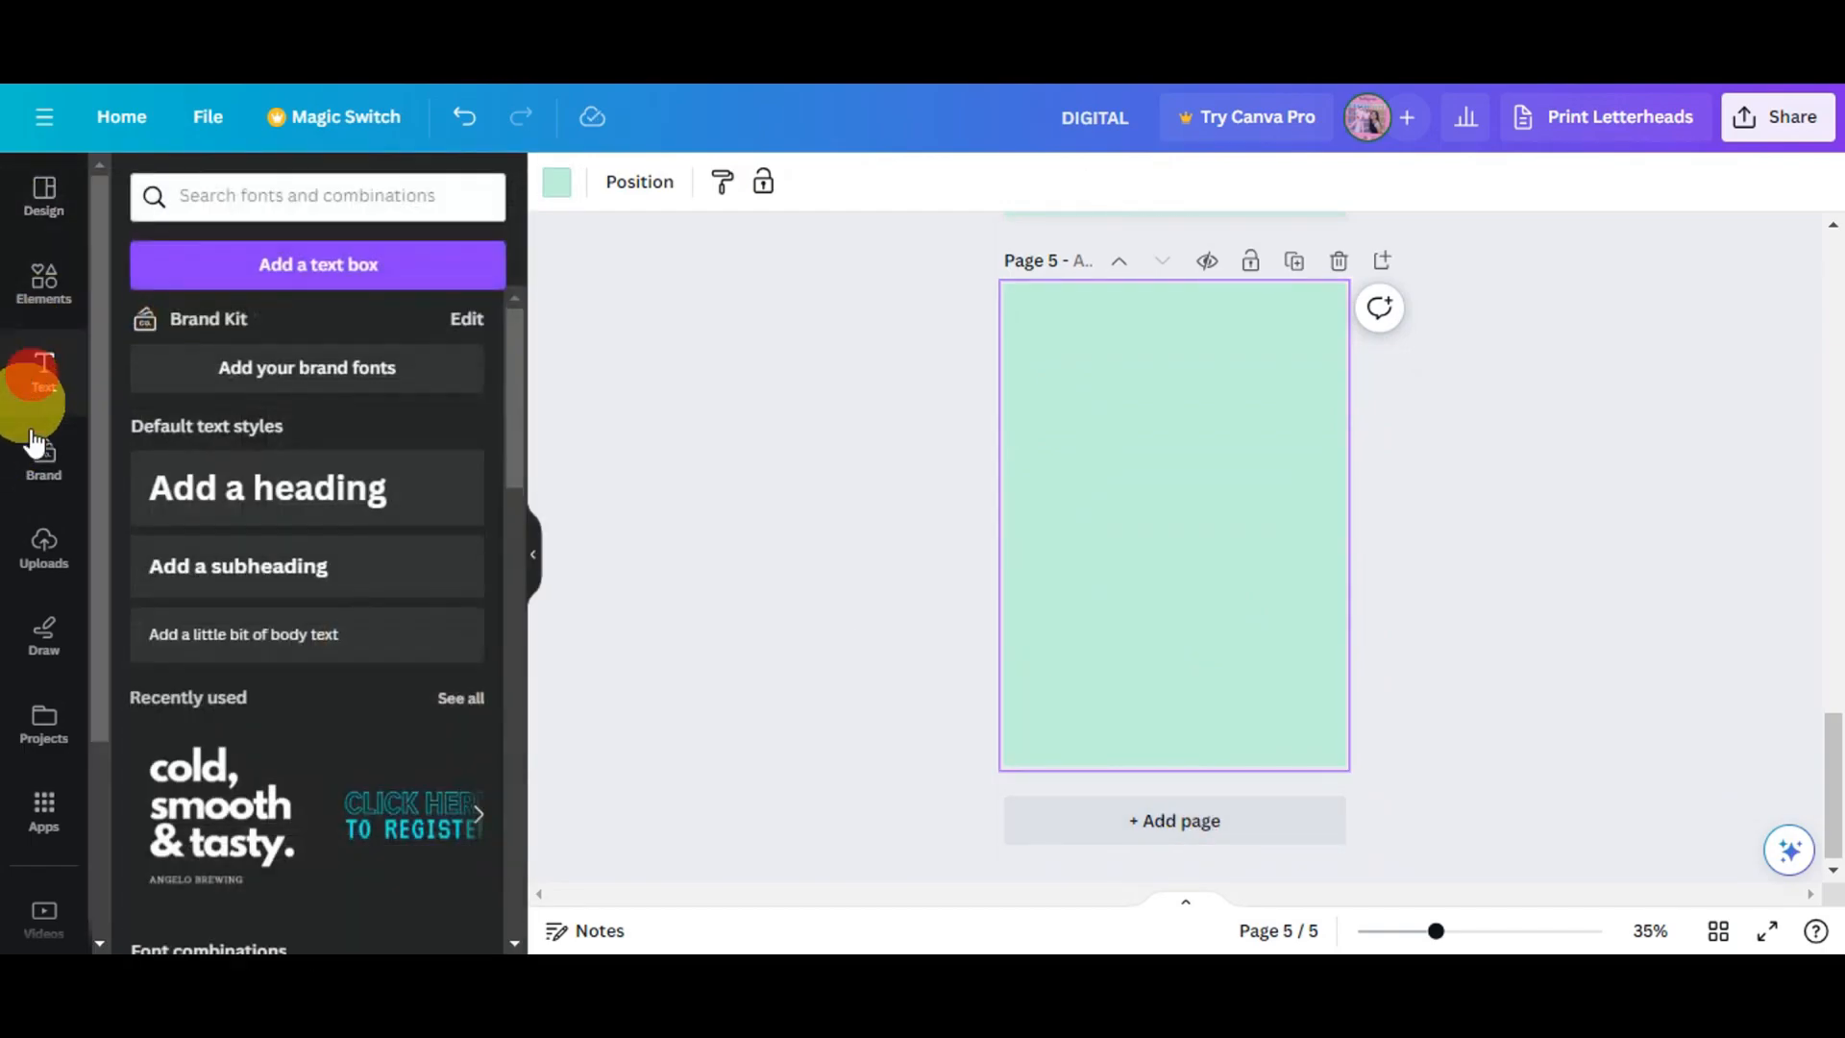
{"action": "left_click", "coordinate": [38, 255]}
{"action": "left_click", "coordinate": [15, 219]}
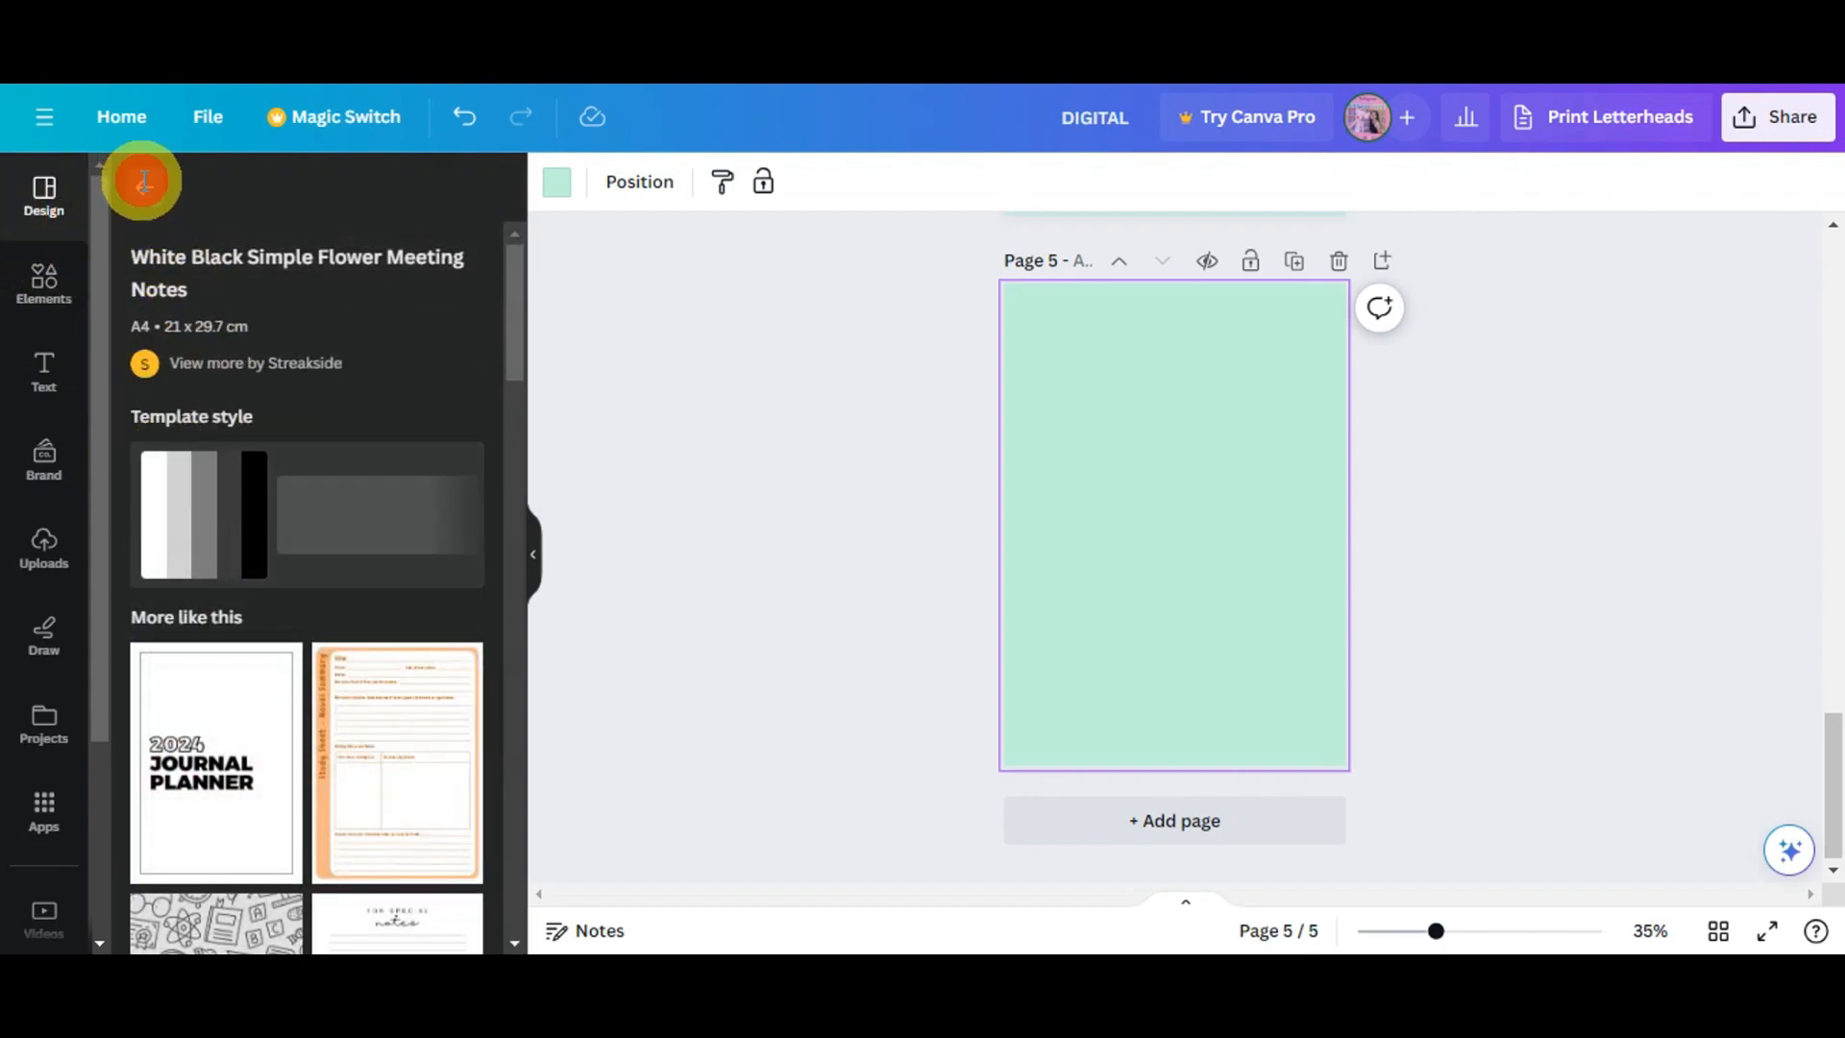
{"action": "left_click", "coordinate": [143, 181]}
{"action": "scroll", "coordinate": [359, 461], "scroll_direction": "down", "scroll_amount": 10}
{"action": "double_click", "coordinate": [254, 195]}
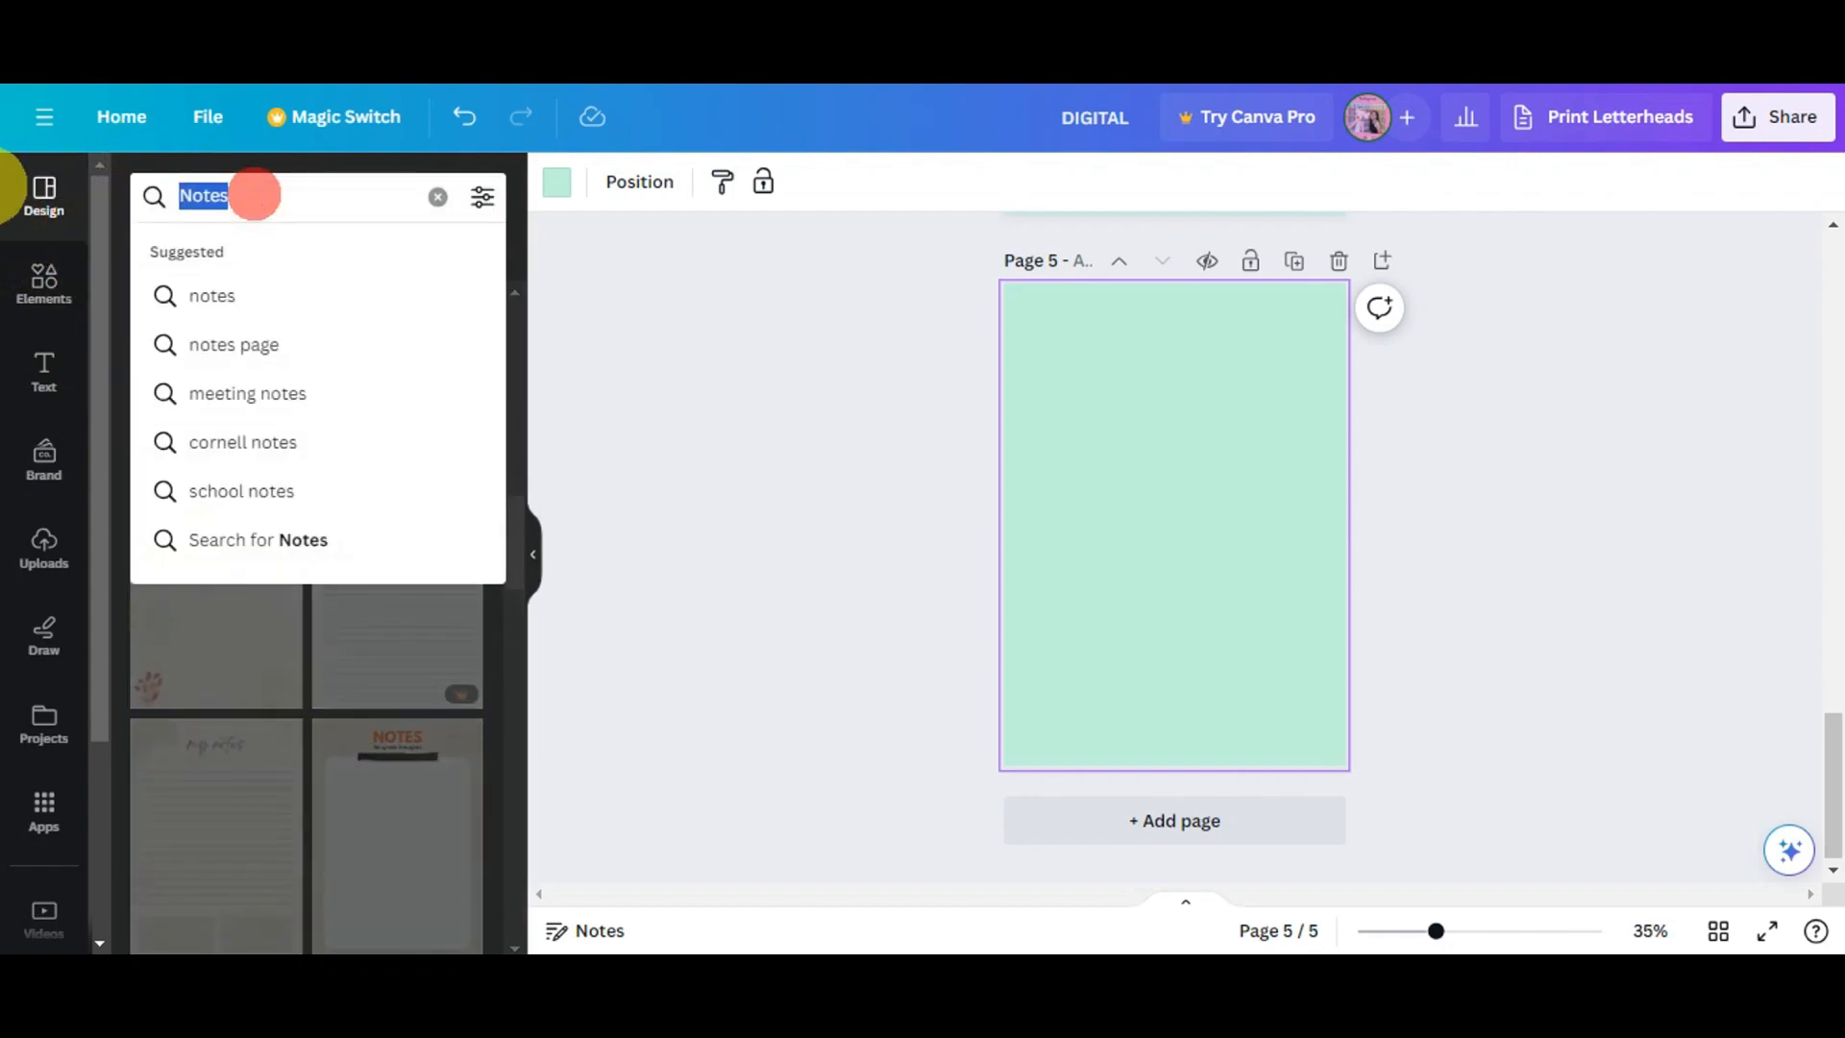
{"action": "type", "text": "CALENDAR"}
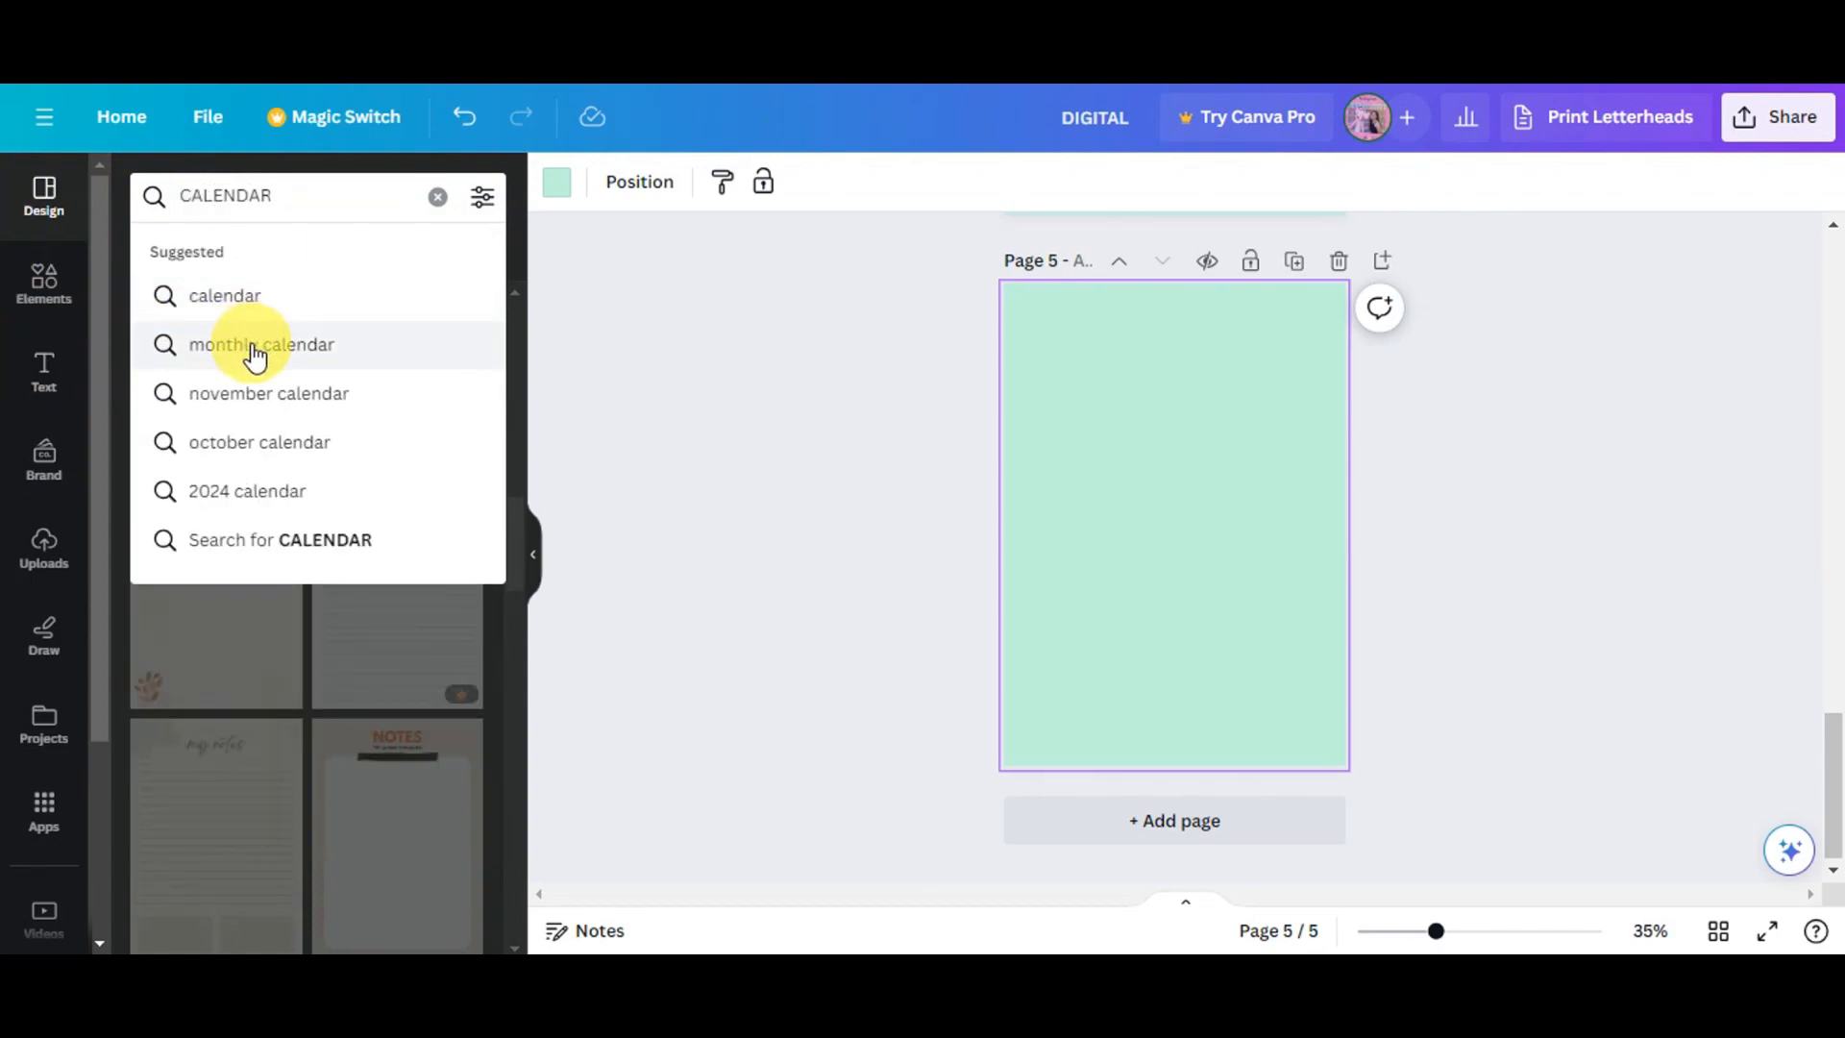
{"action": "left_click", "coordinate": [247, 308]}
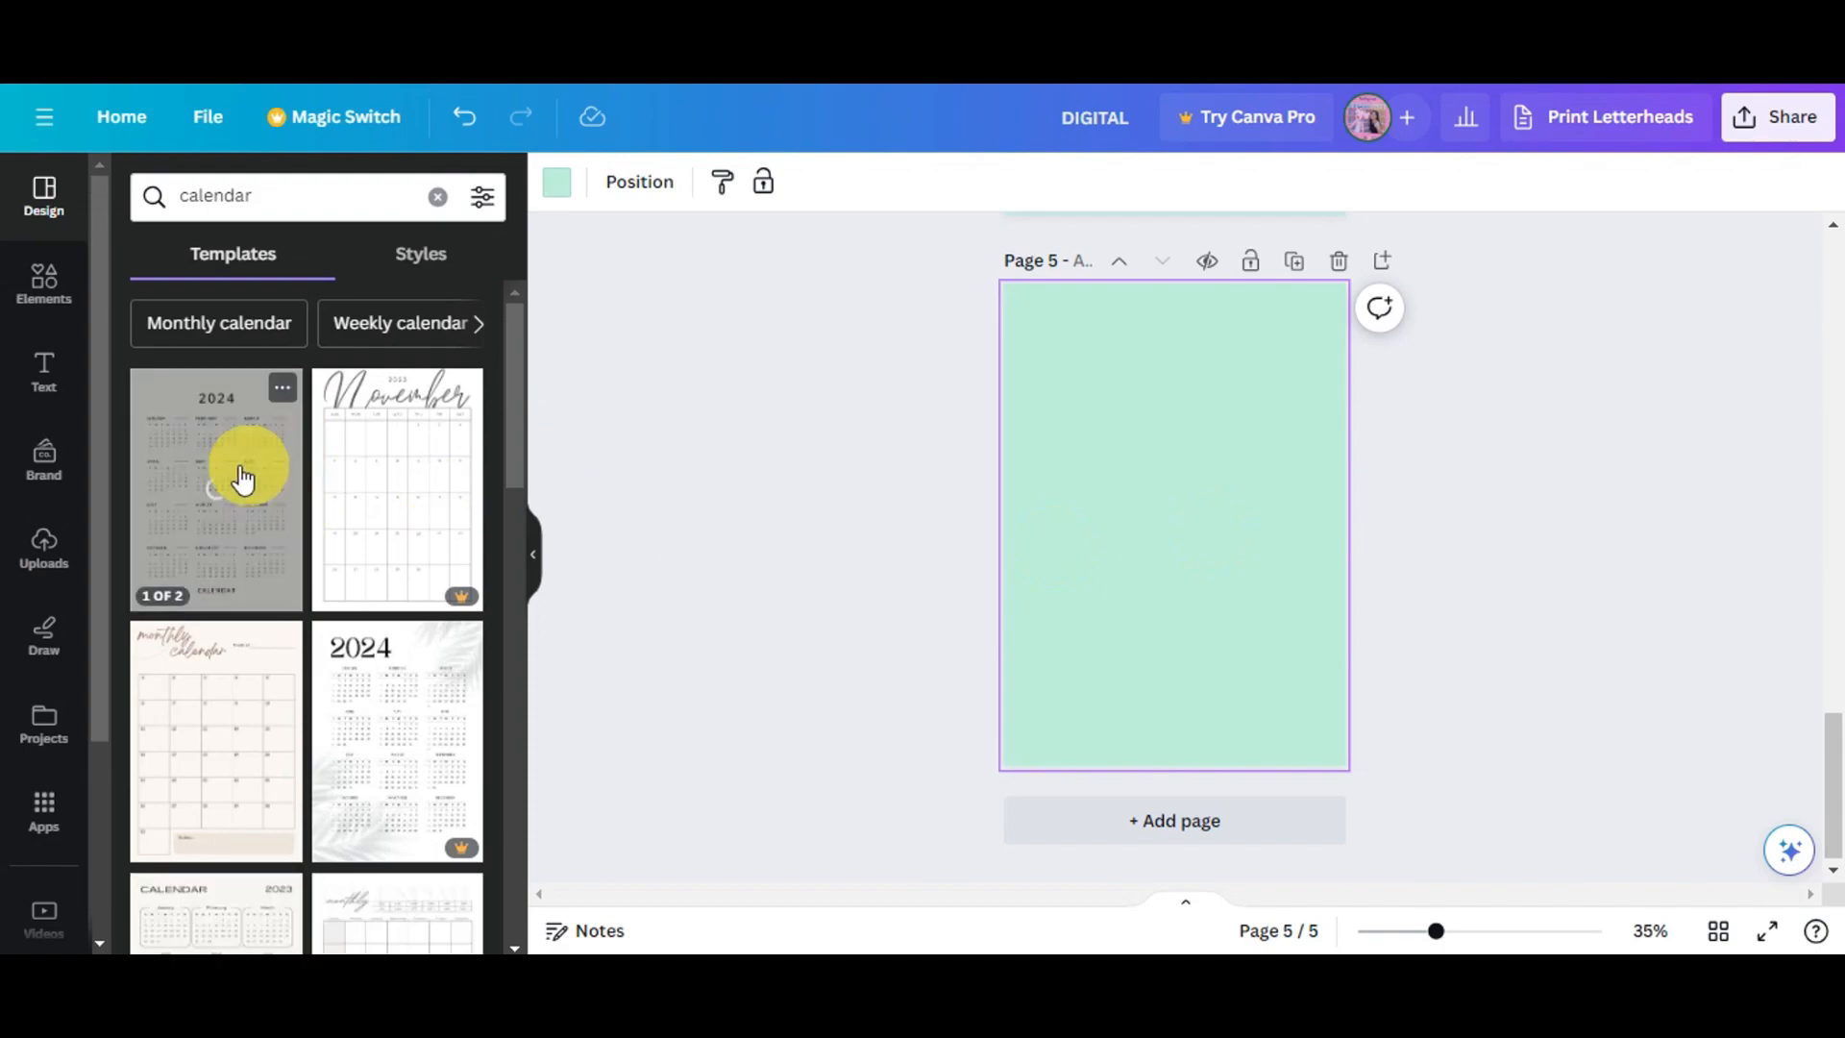
{"action": "left_click_drag", "start_coordinate": [207, 521], "coordinate": [1086, 492]}
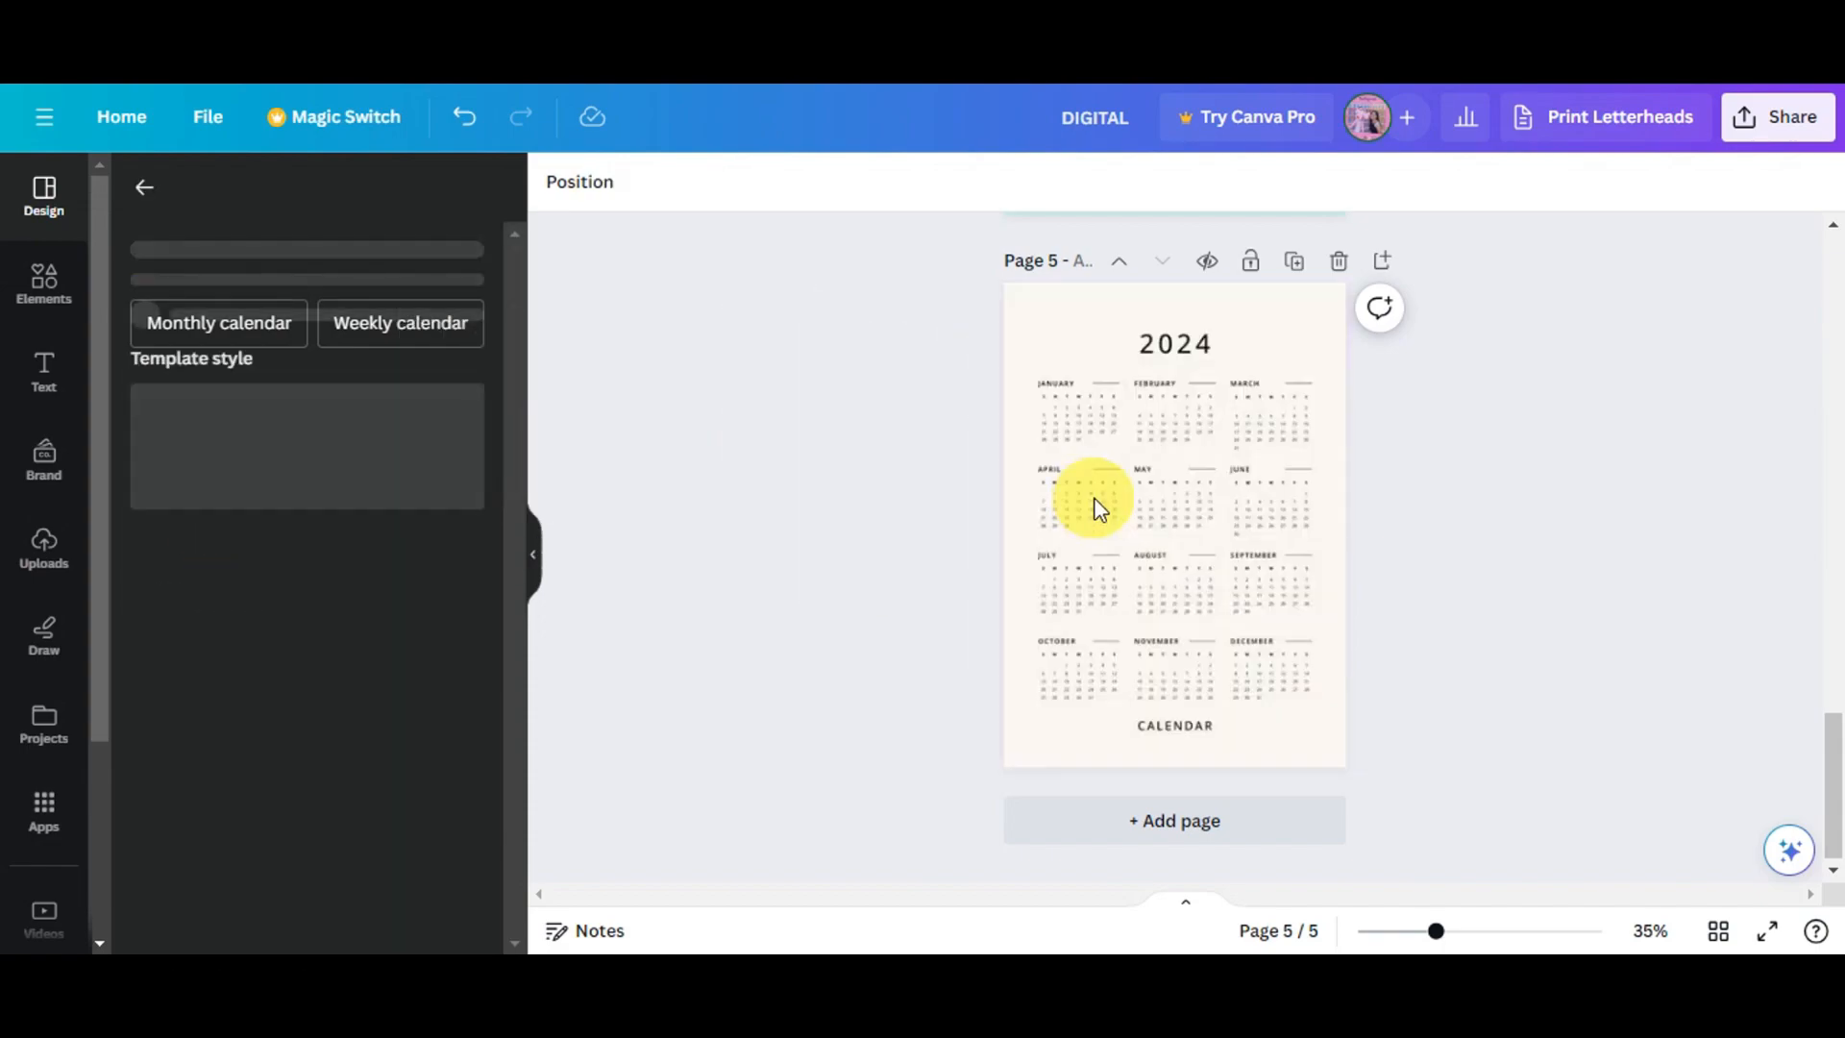
- Set the calendar page's background colour to the mint green document colour
{"action": "scroll", "coordinate": [1133, 518], "scroll_direction": "up", "scroll_amount": 3}
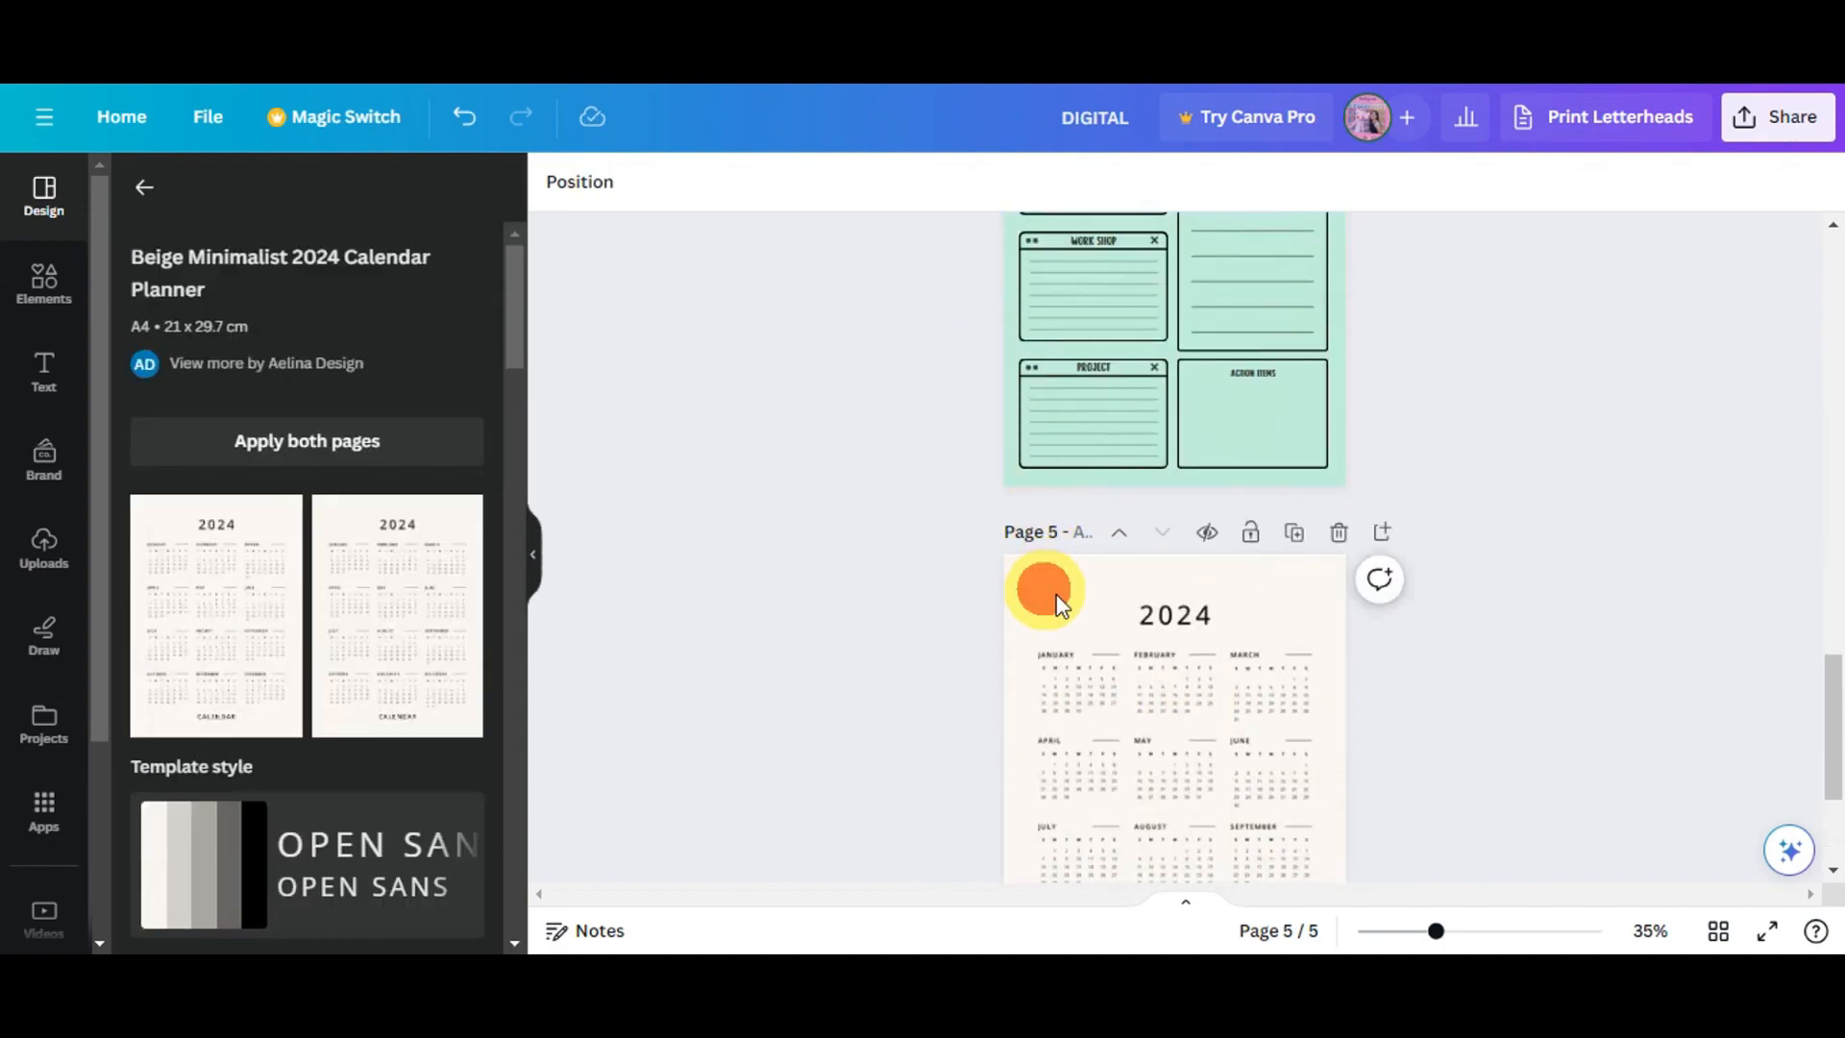
{"action": "scroll", "coordinate": [1052, 591], "scroll_direction": "down", "scroll_amount": 3}
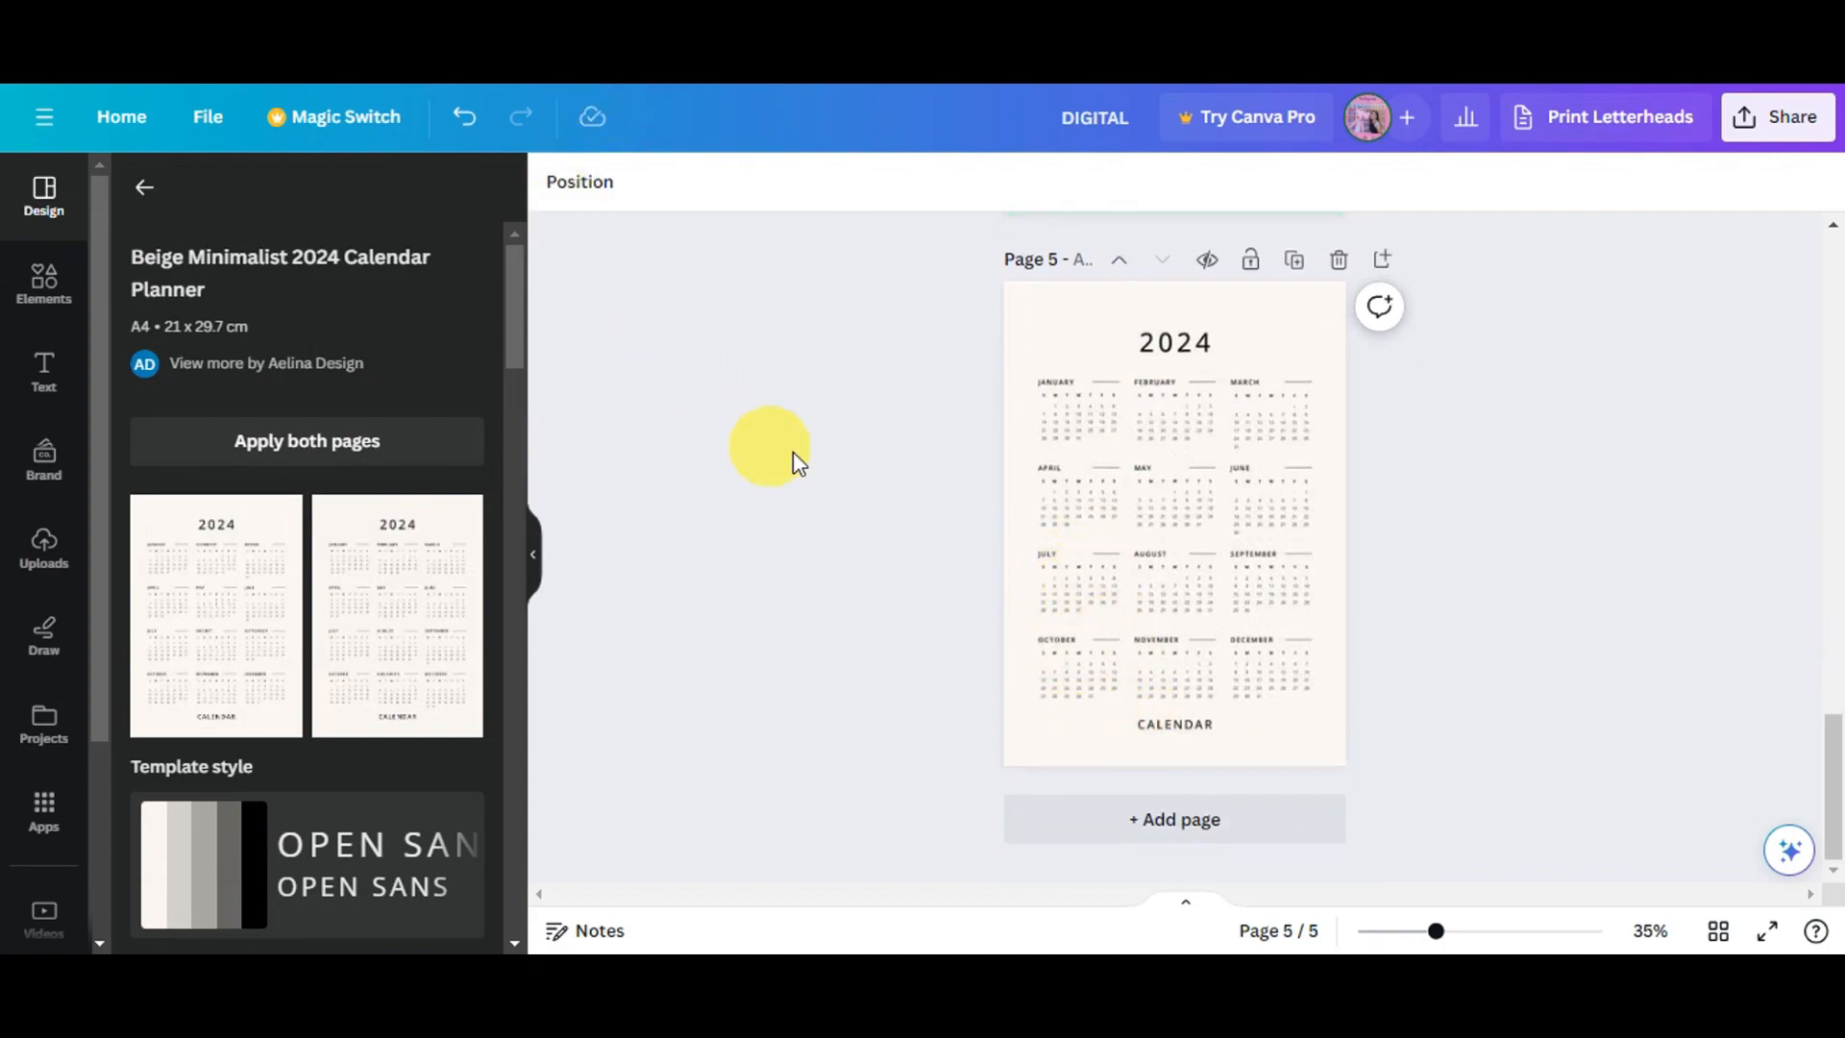
{"action": "left_click", "coordinate": [1020, 305]}
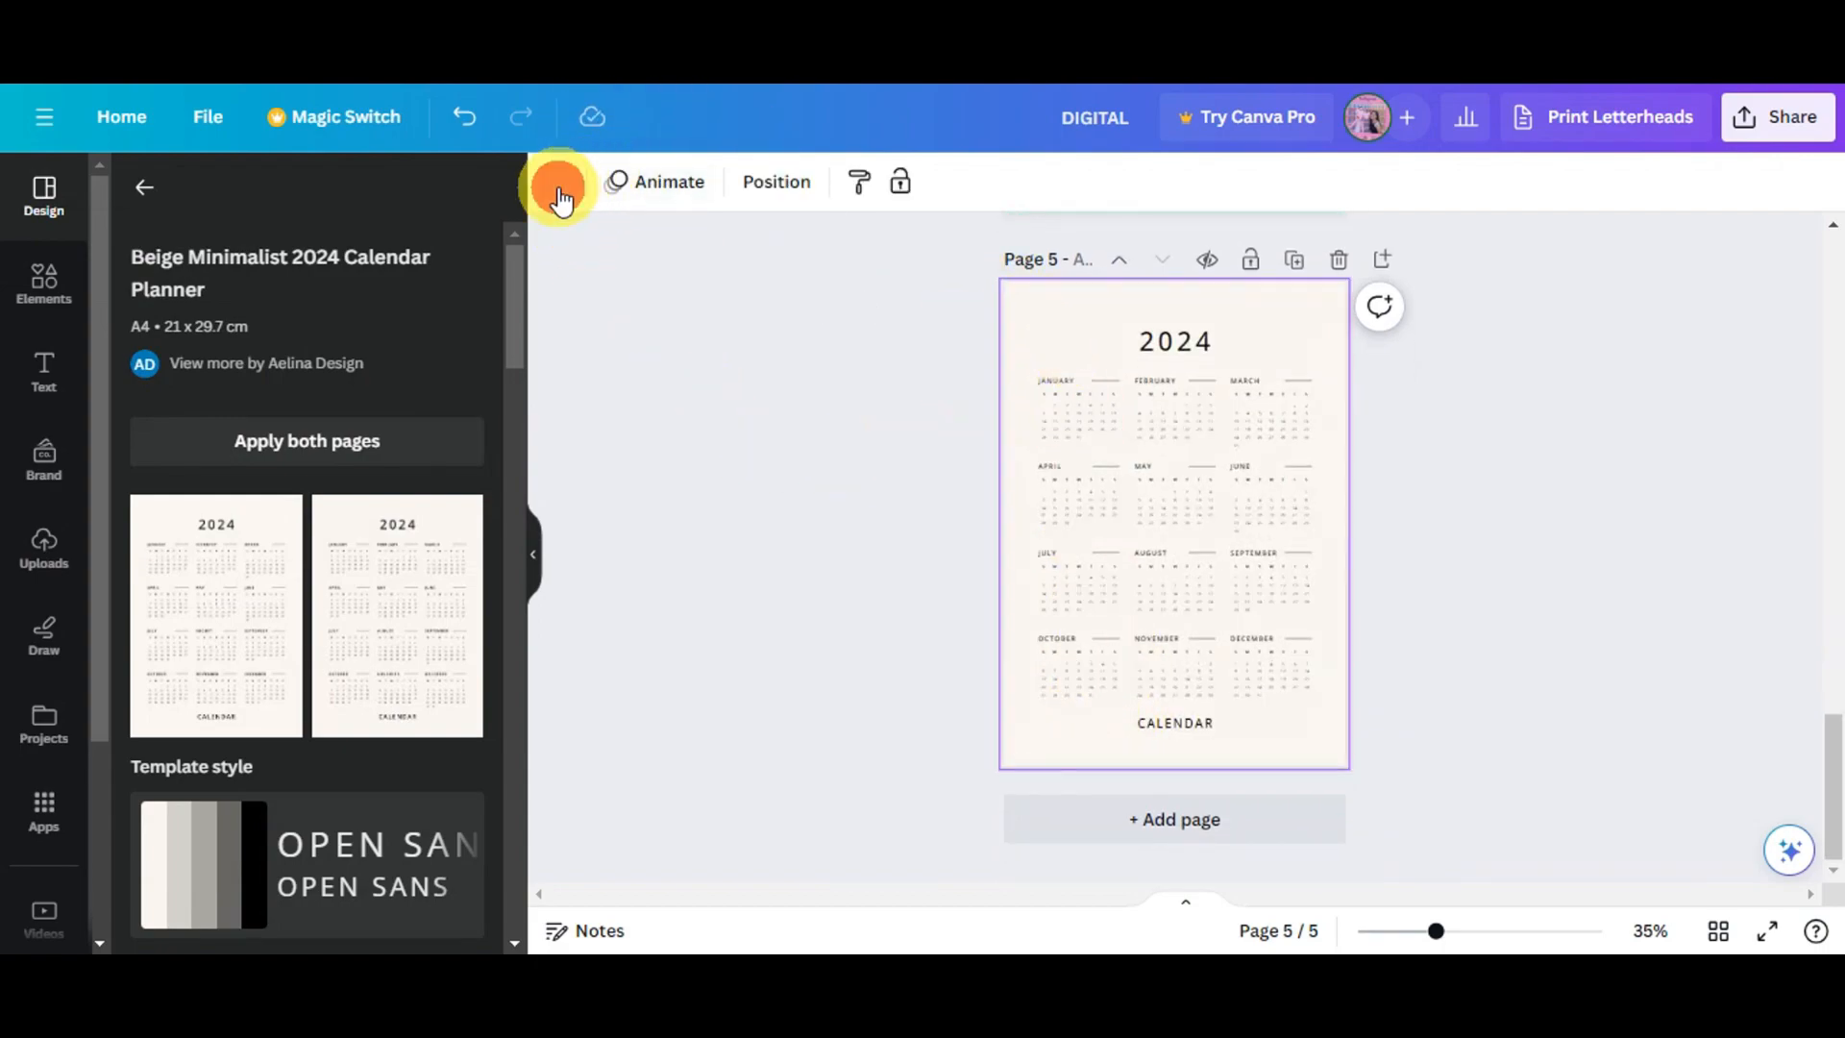
{"action": "left_click", "coordinate": [559, 188]}
{"action": "left_click", "coordinate": [195, 398]}
{"action": "scroll", "coordinate": [713, 488], "scroll_direction": "up", "scroll_amount": 1}
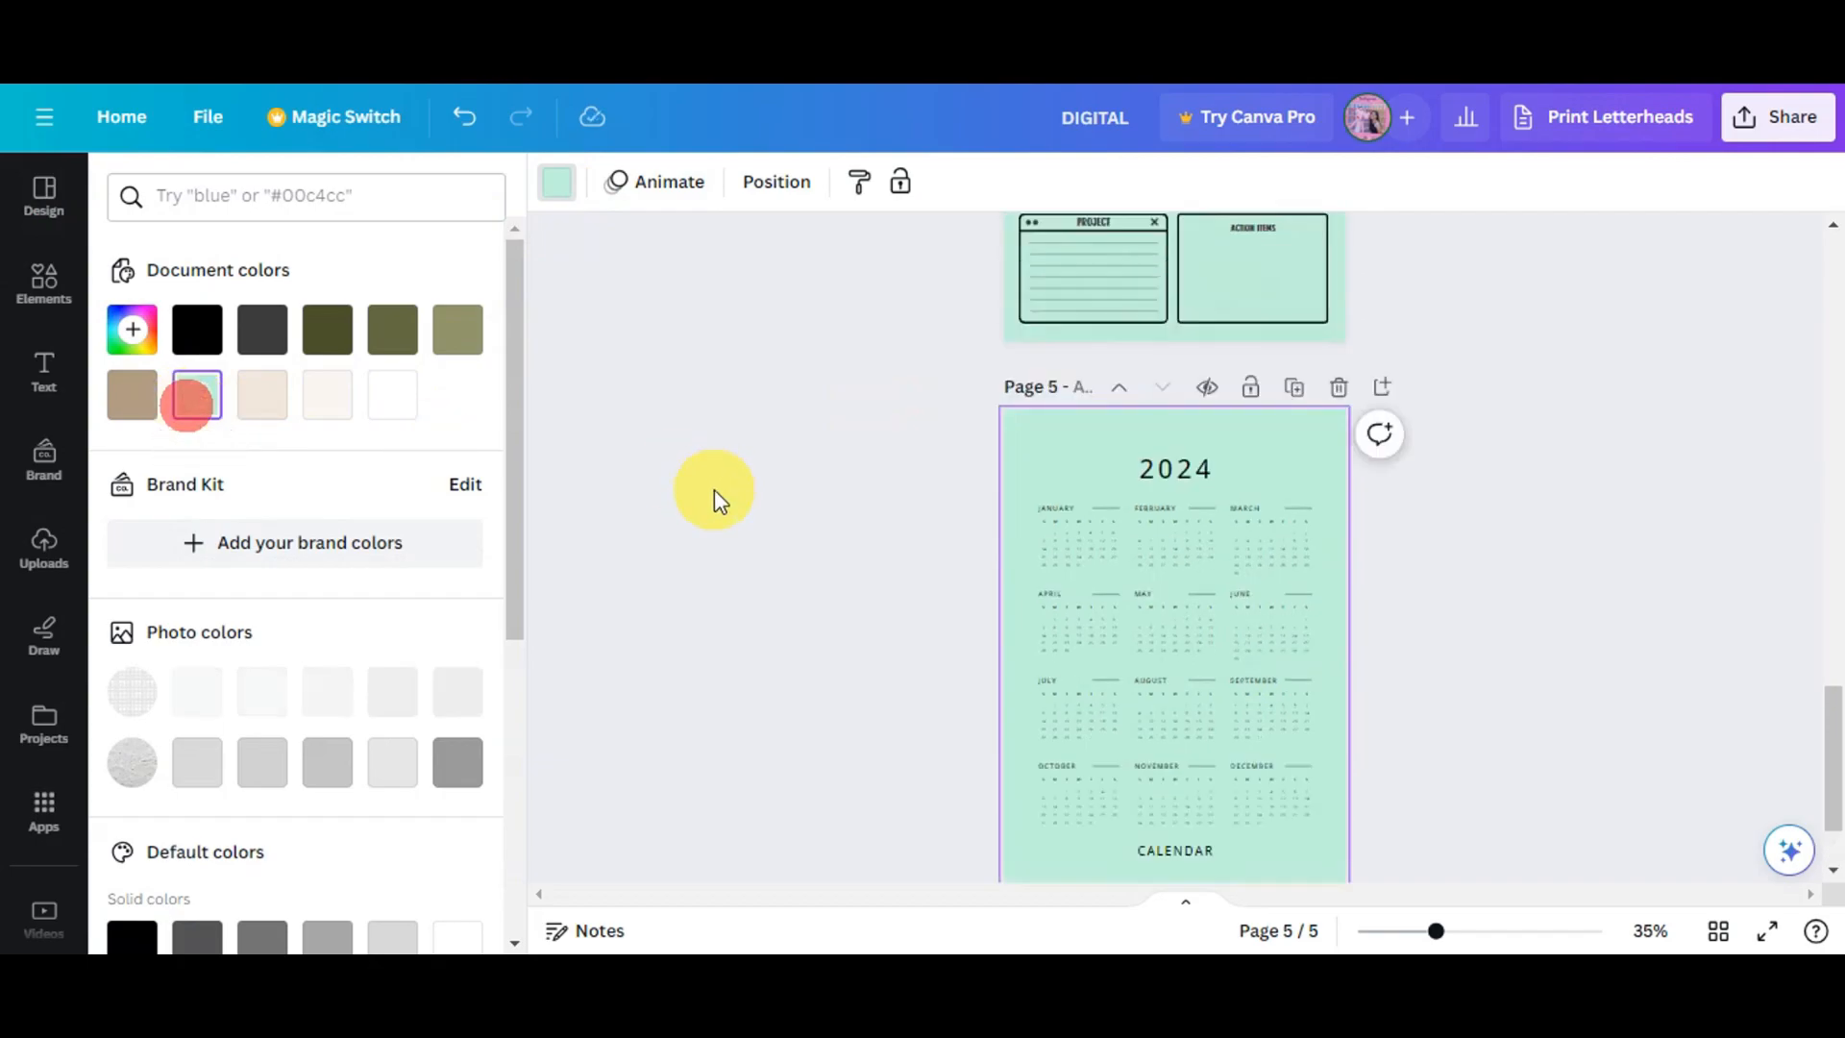
- Download all five pages as a PDF Standard file, saving the download settings
{"action": "scroll", "coordinate": [713, 488], "scroll_direction": "up", "scroll_amount": 20}
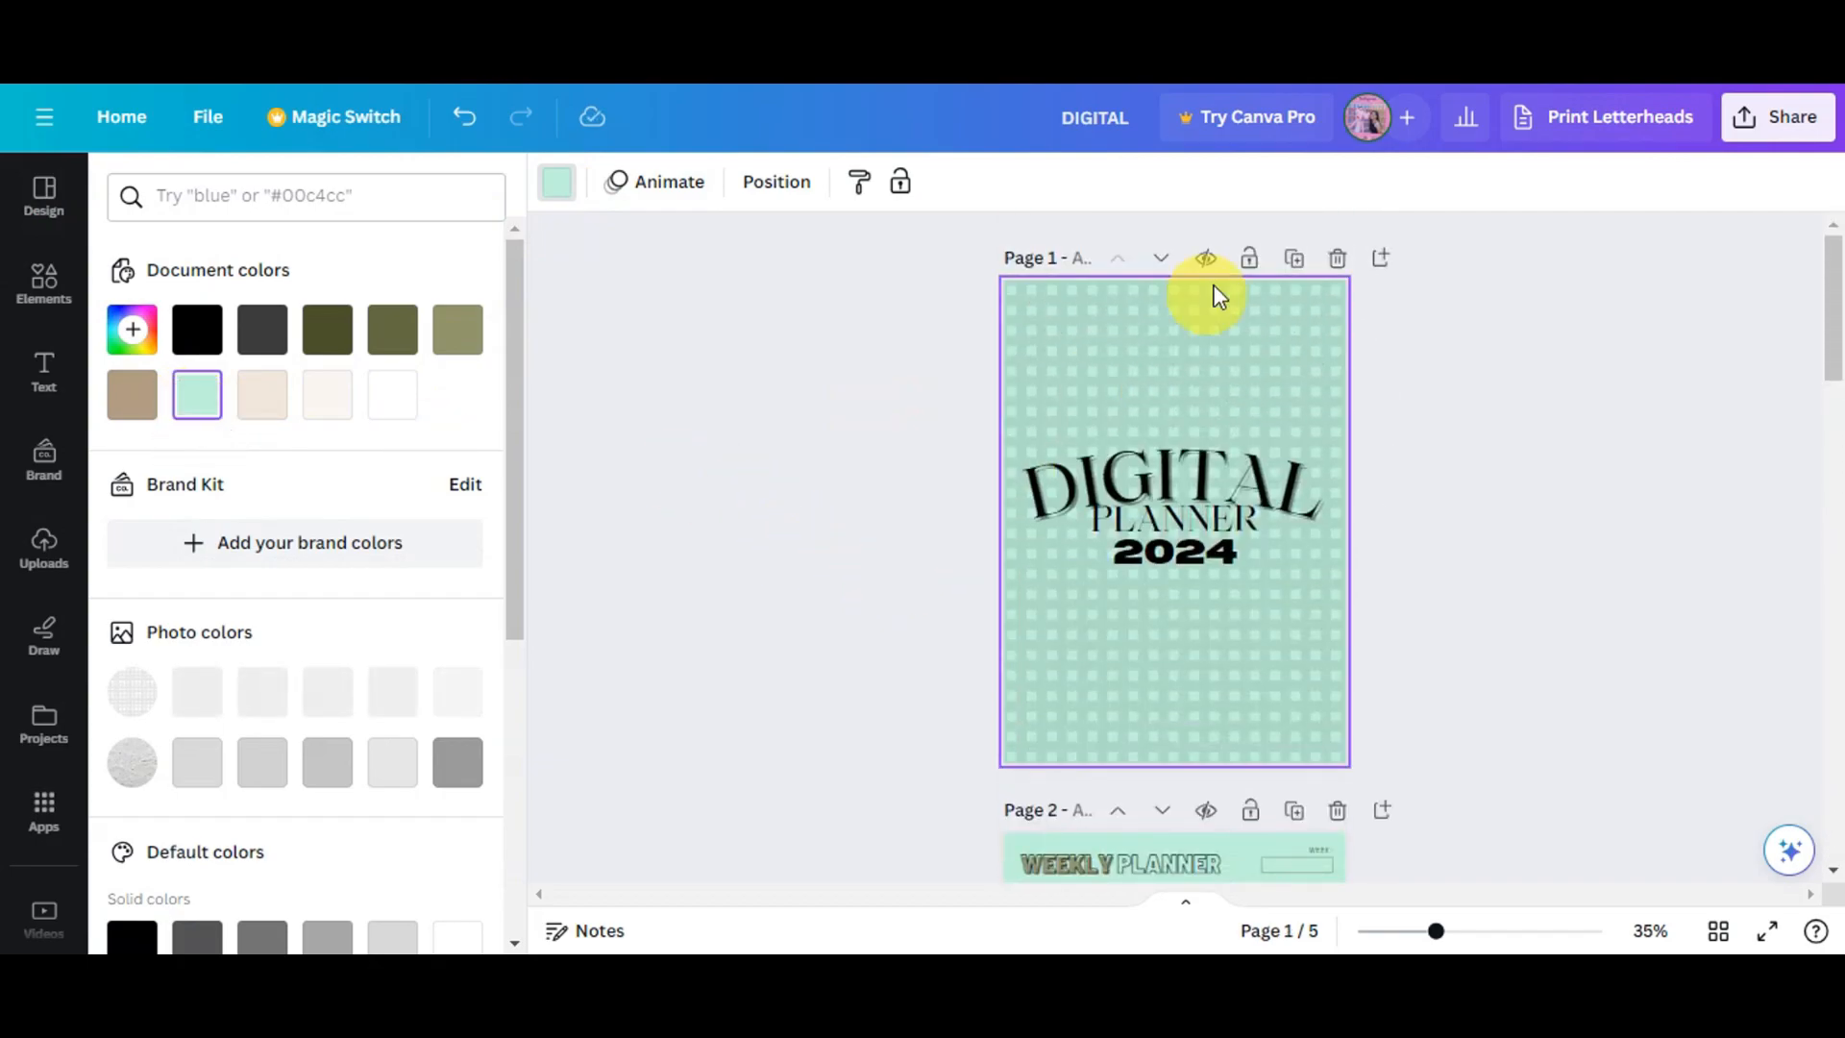
{"action": "scroll", "coordinate": [1456, 404], "scroll_direction": "down", "scroll_amount": 8}
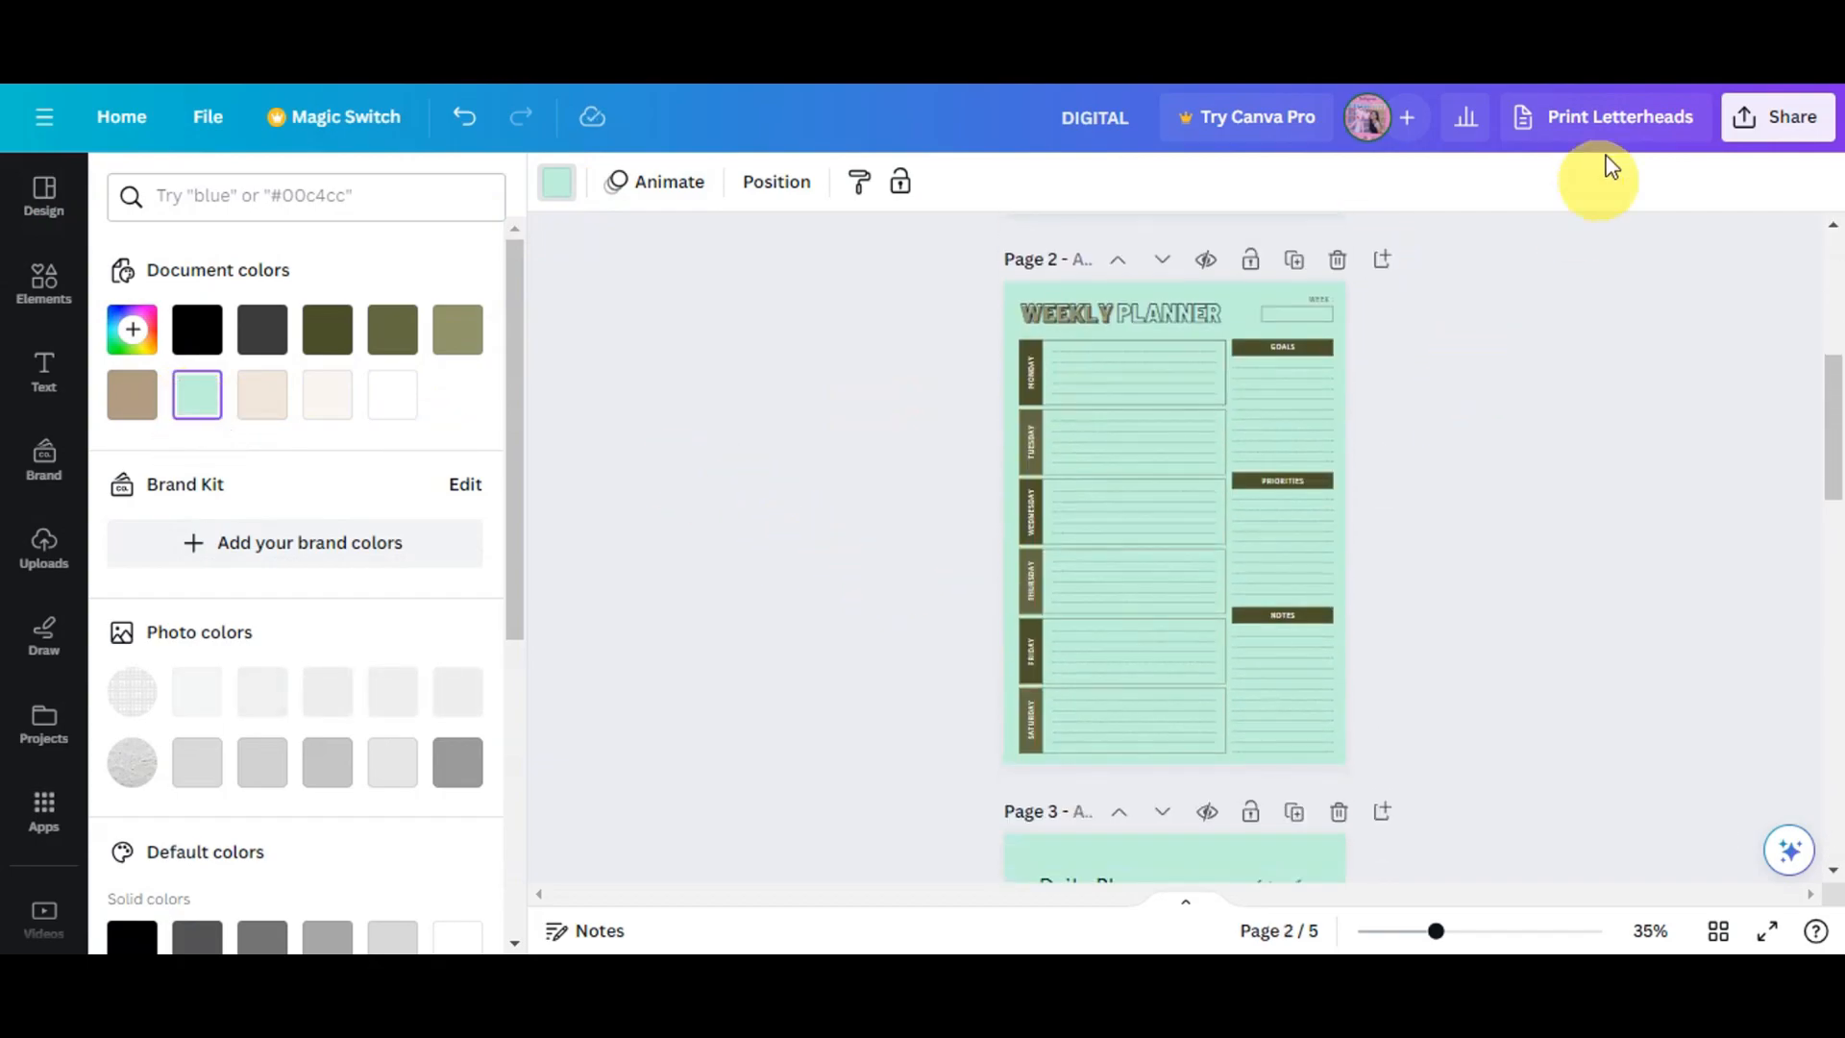
{"action": "scroll", "coordinate": [1482, 356], "scroll_direction": "up", "scroll_amount": 8}
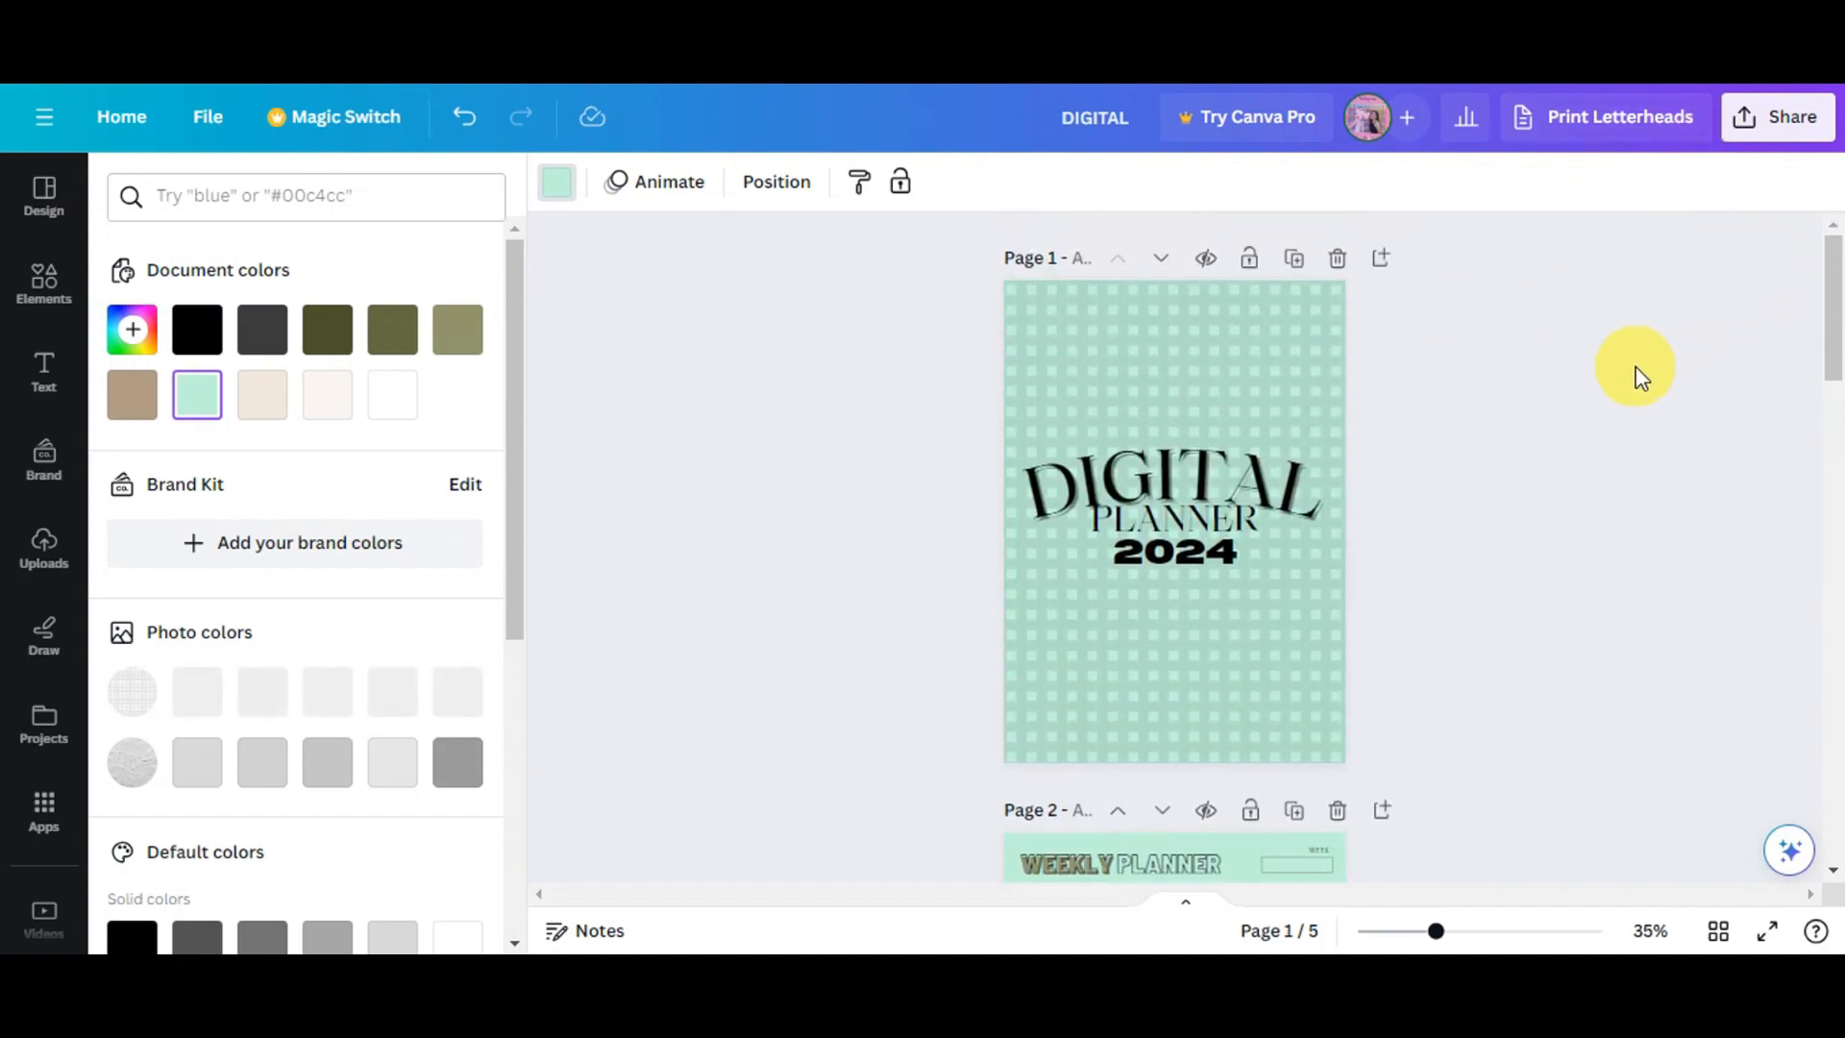
{"action": "left_click", "coordinate": [1783, 143]}
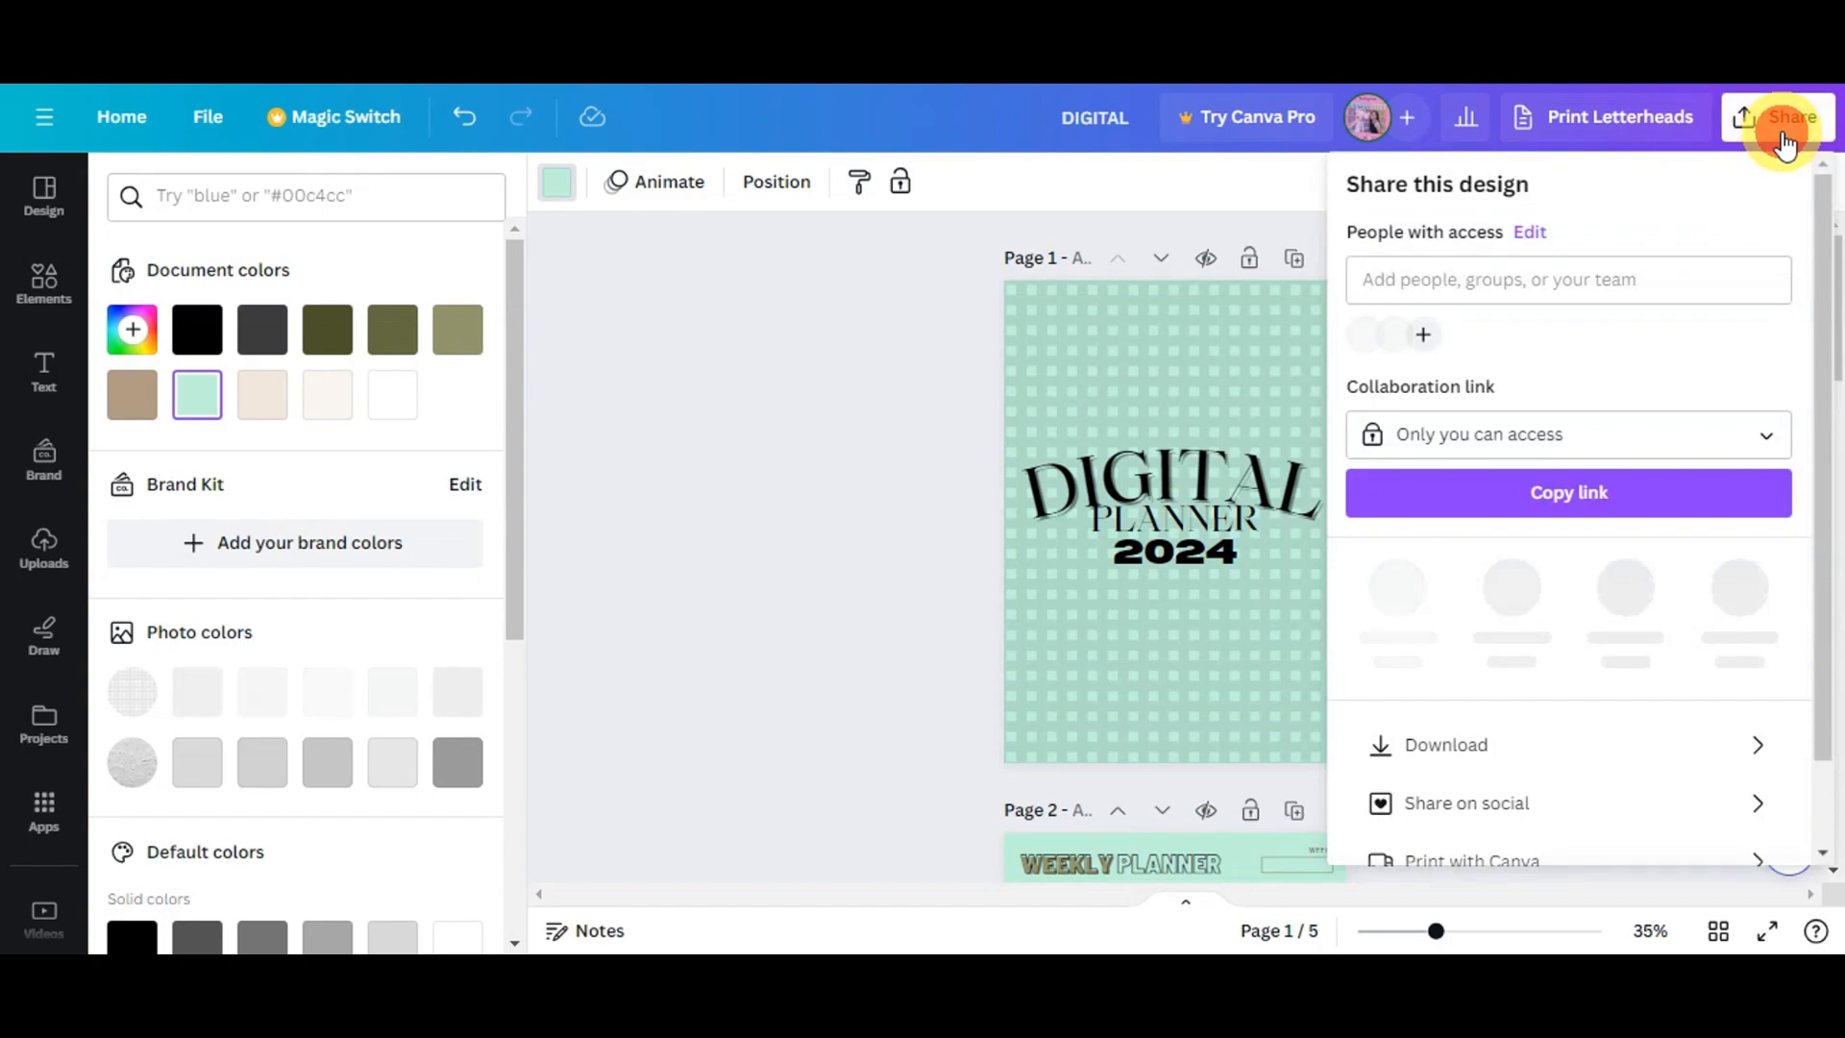
{"action": "scroll", "coordinate": [1647, 412], "scroll_direction": "down", "scroll_amount": 1}
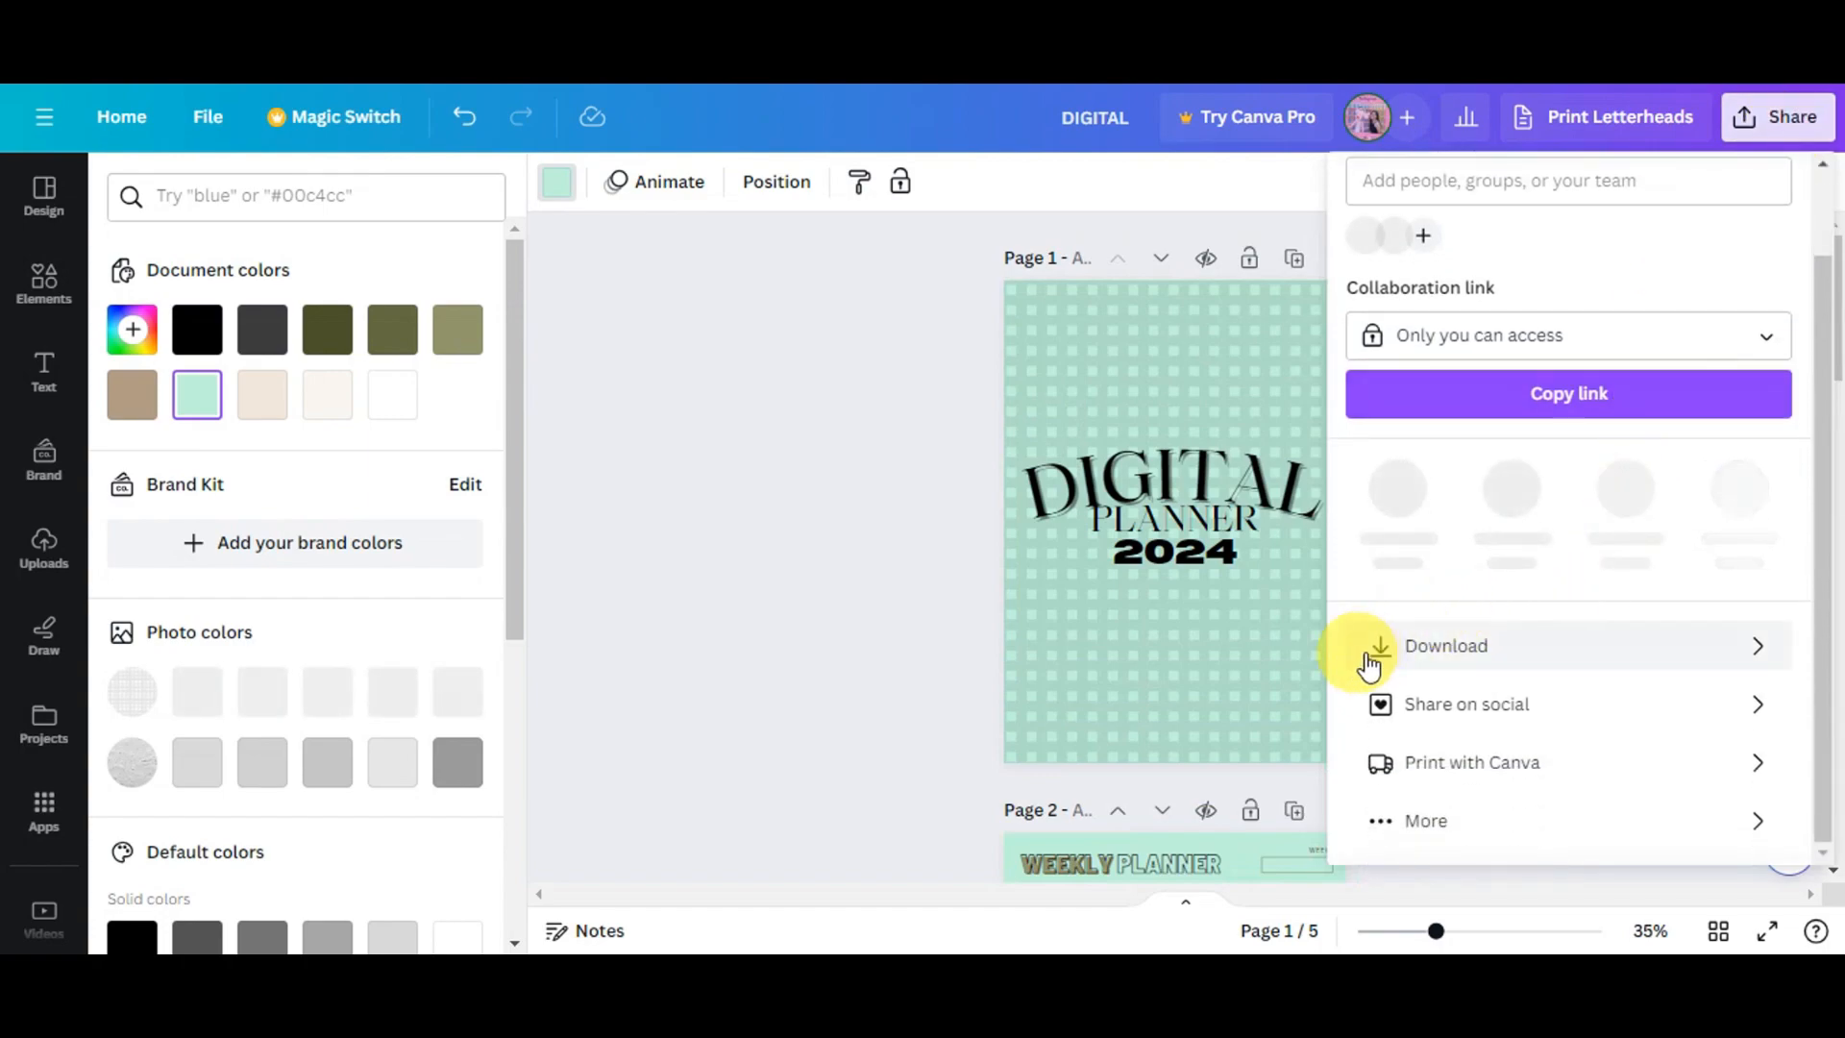
{"action": "left_click", "coordinate": [1479, 655]}
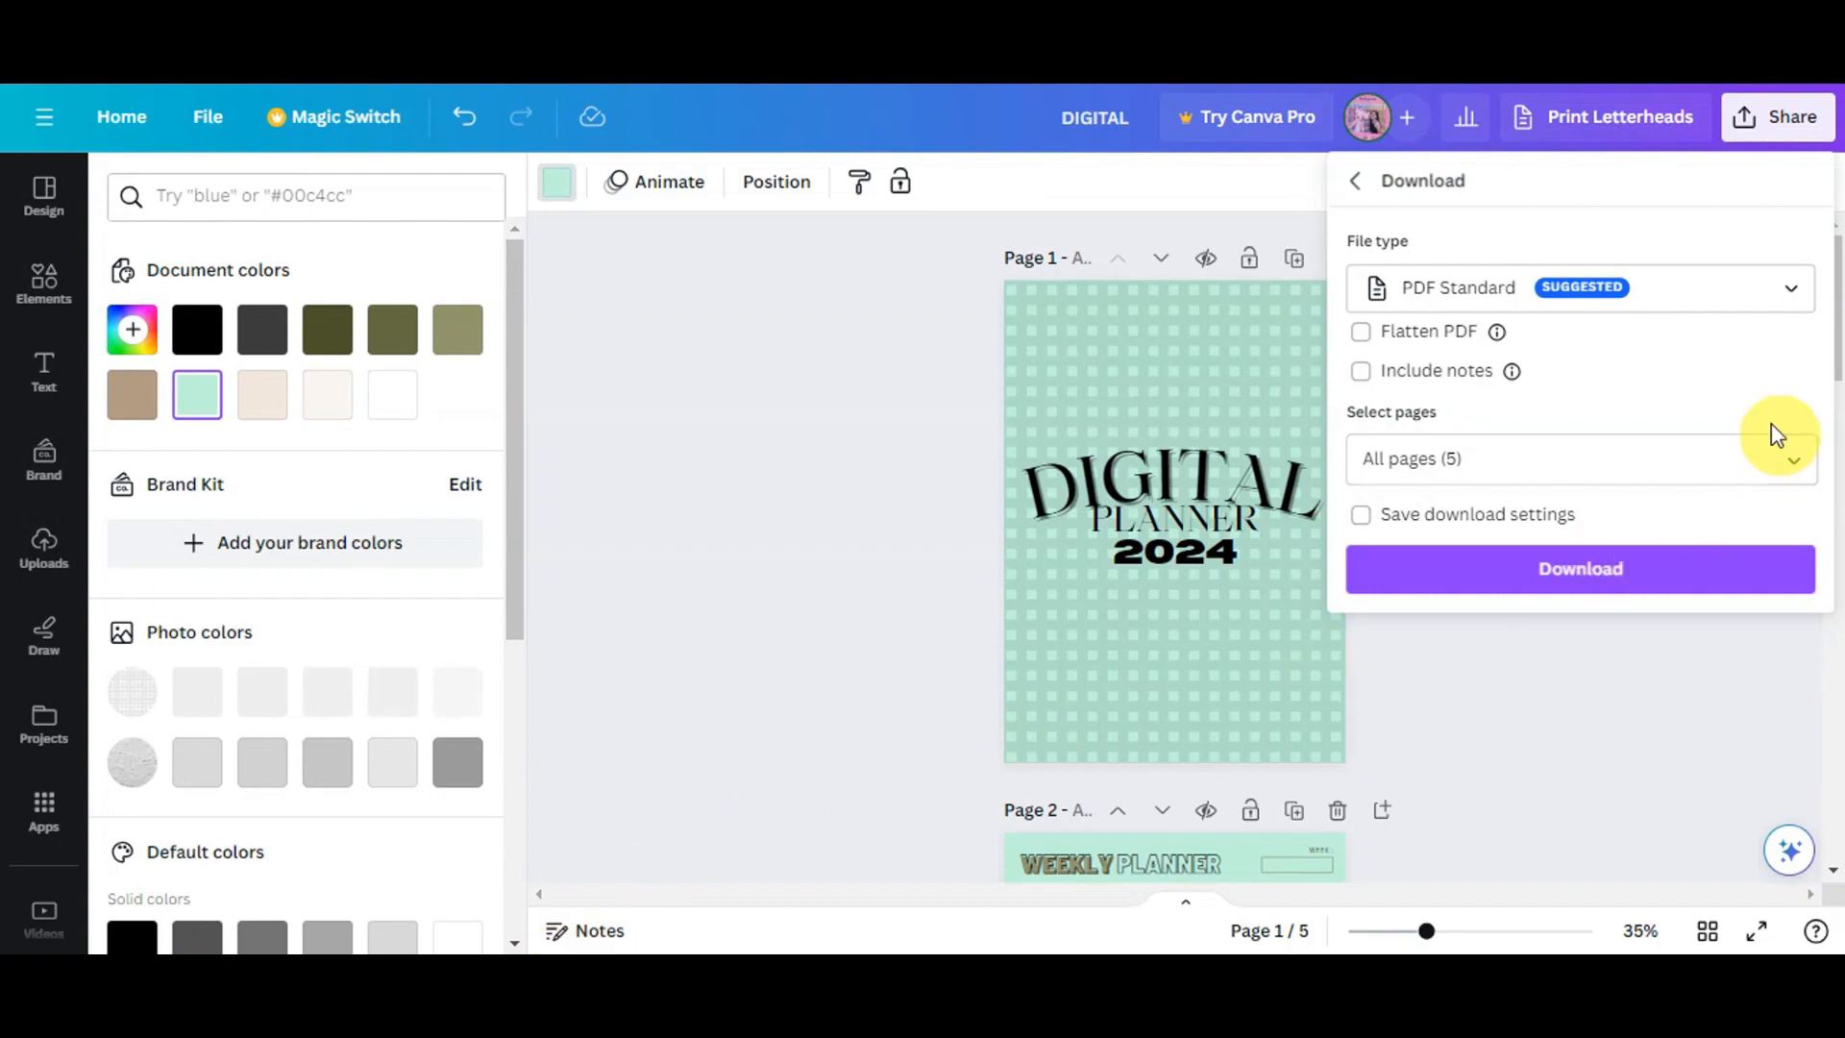
{"action": "left_click", "coordinate": [1670, 290]}
{"action": "scroll", "coordinate": [1610, 467], "scroll_direction": "down", "scroll_amount": 3}
{"action": "scroll", "coordinate": [1590, 495], "scroll_direction": "up", "scroll_amount": 2}
{"action": "scroll", "coordinate": [1576, 508], "scroll_direction": "up", "scroll_amount": 2}
{"action": "left_click", "coordinate": [1557, 498]}
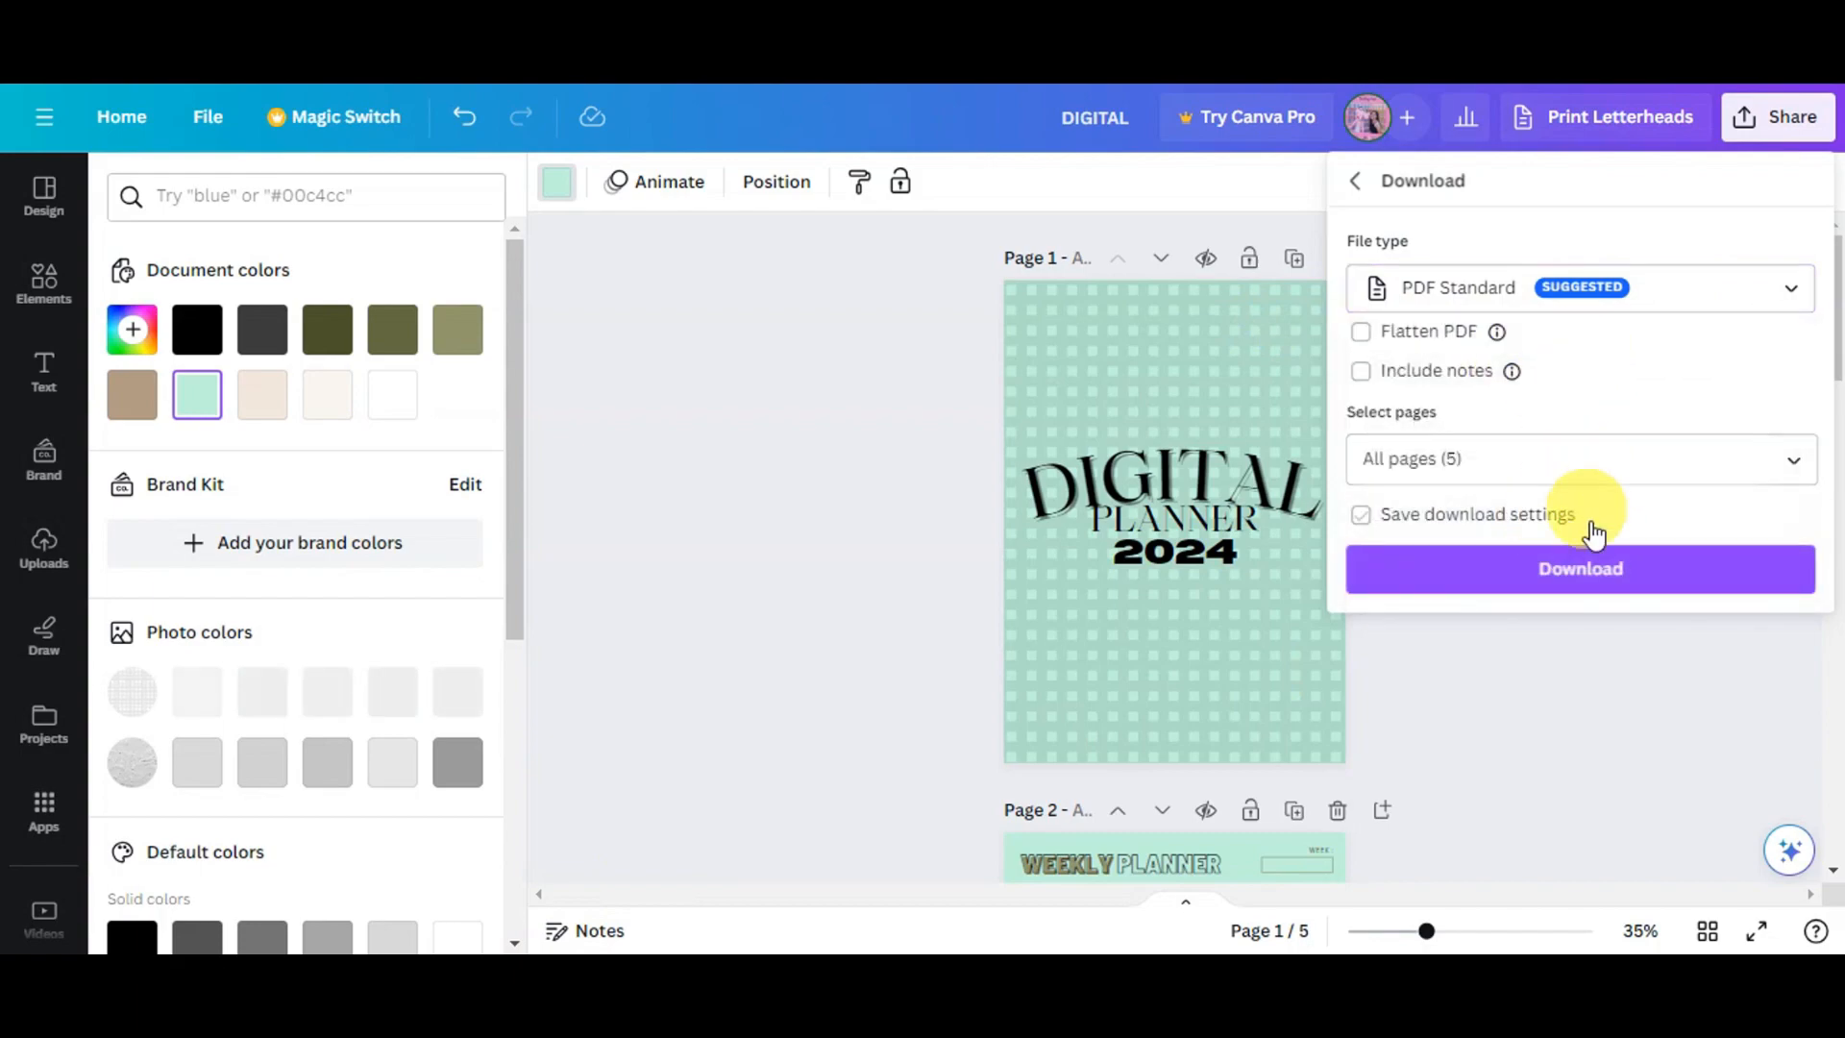
{"action": "left_click", "coordinate": [1595, 567]}
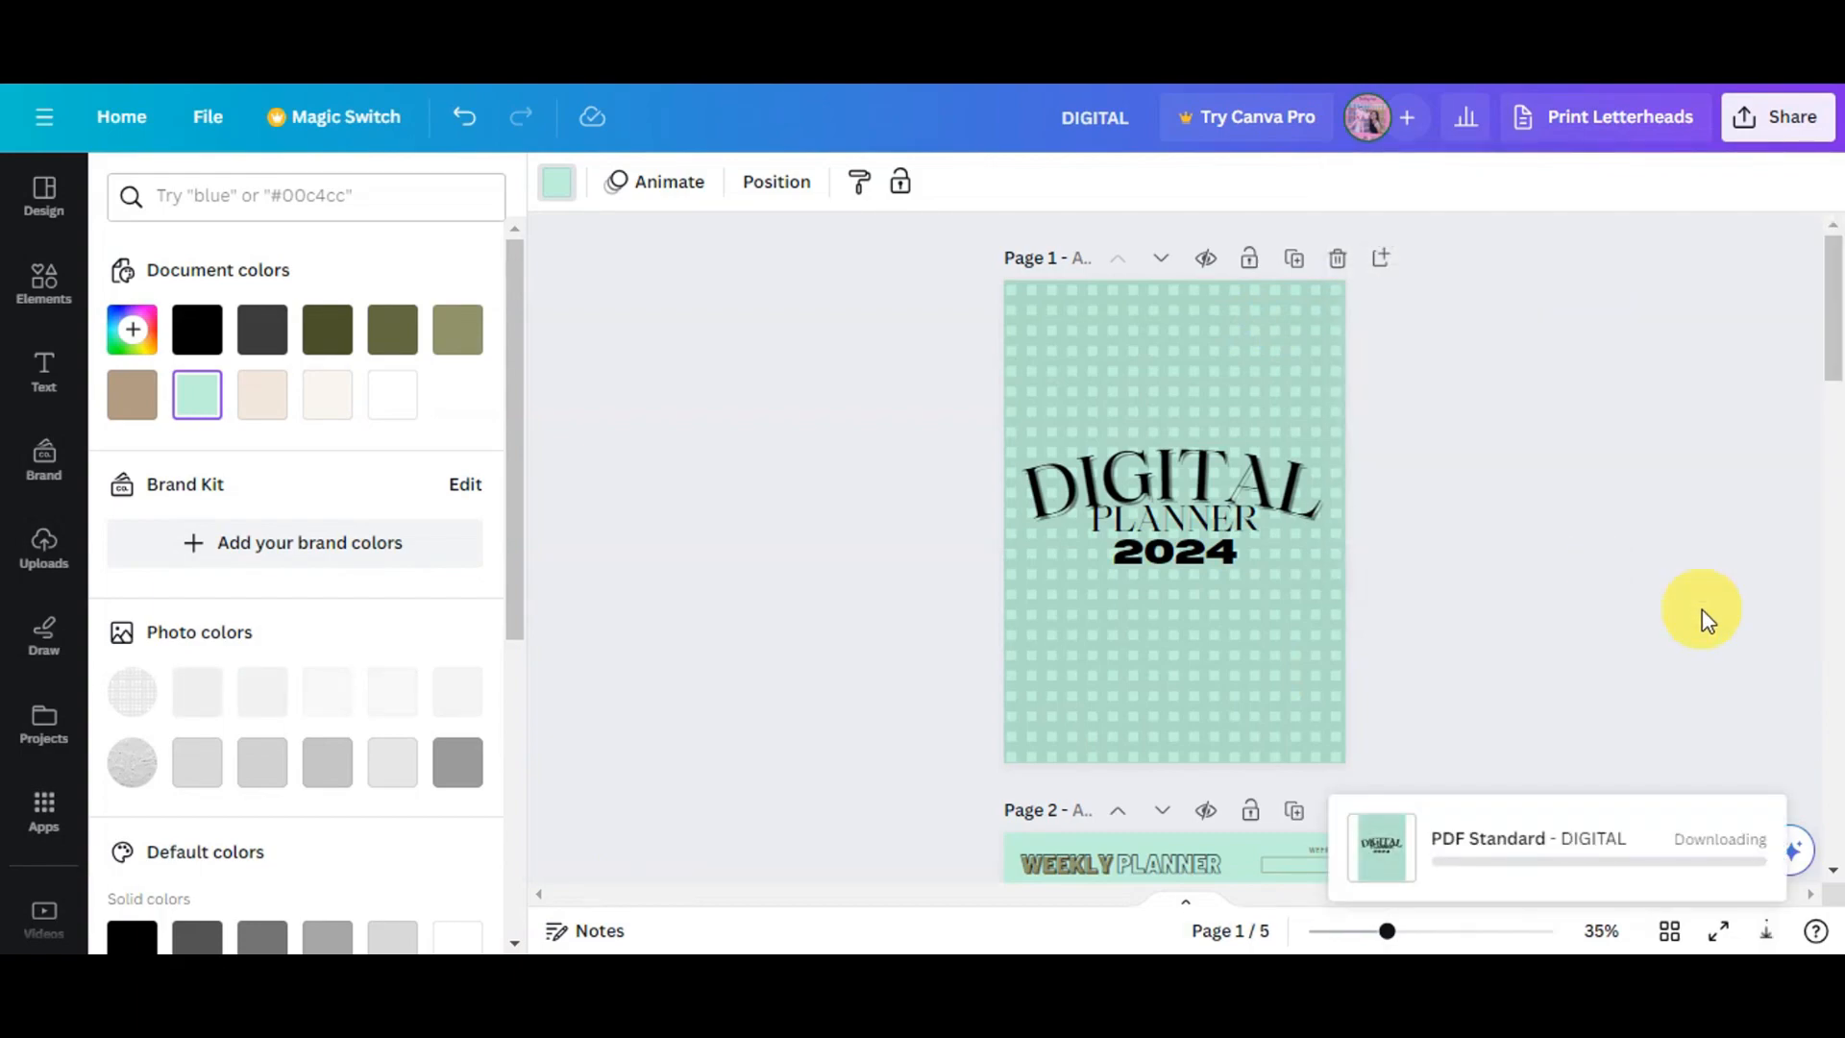